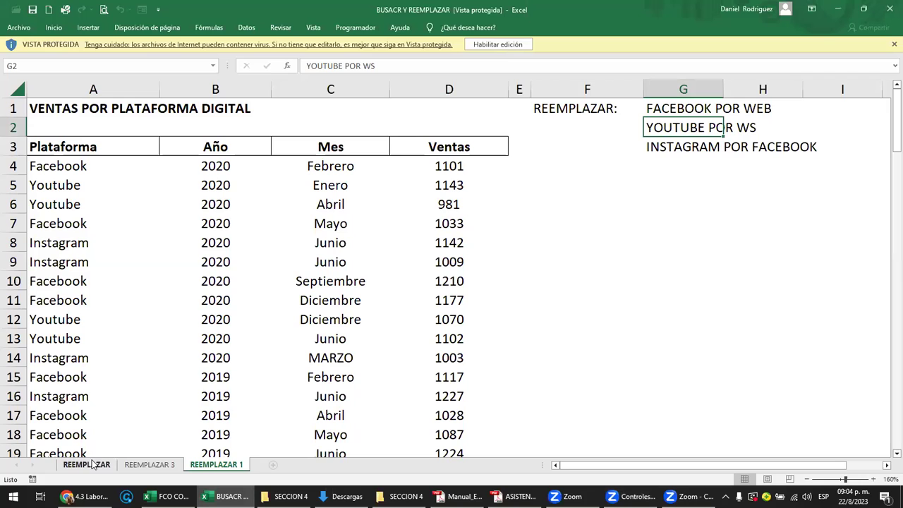
- Go to the REEMPLAZAR sheet with VENDEDOR 1–7 and the NOMBRES VENDEDORES list
{"action": "left_click", "coordinate": [492, 45]}
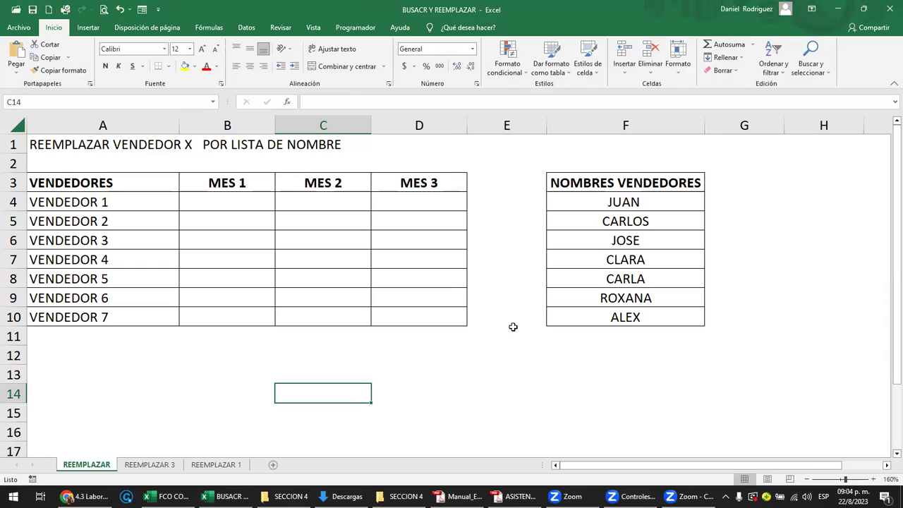
{"action": "mouse_move", "coordinate": [460, 494]}
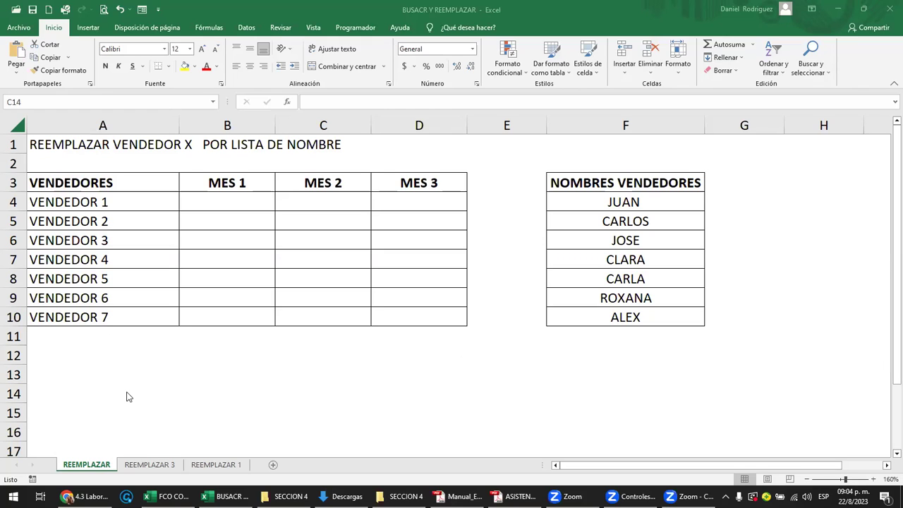
- In the course platform, advance from lesson 4.1 through the forum to lesson 4.2 on find and replace
{"action": "left_click", "coordinate": [84, 496]}
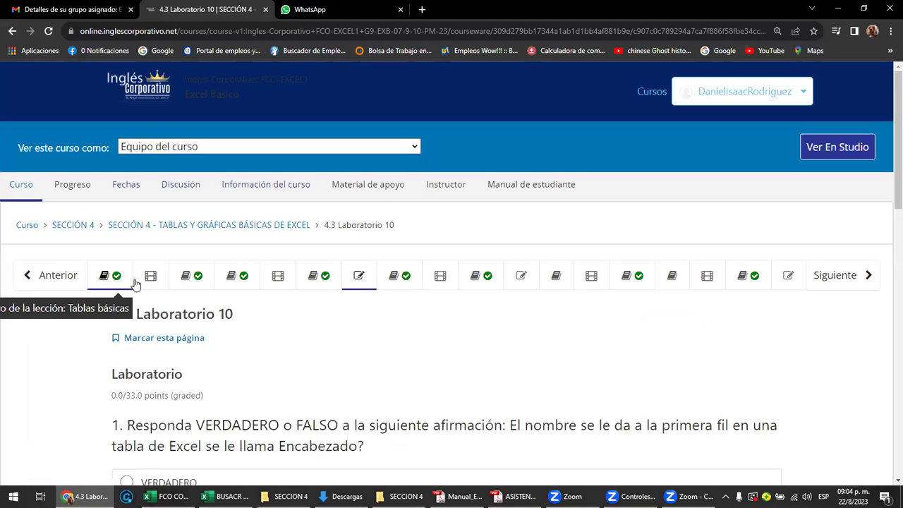
{"action": "left_click", "coordinate": [104, 278]}
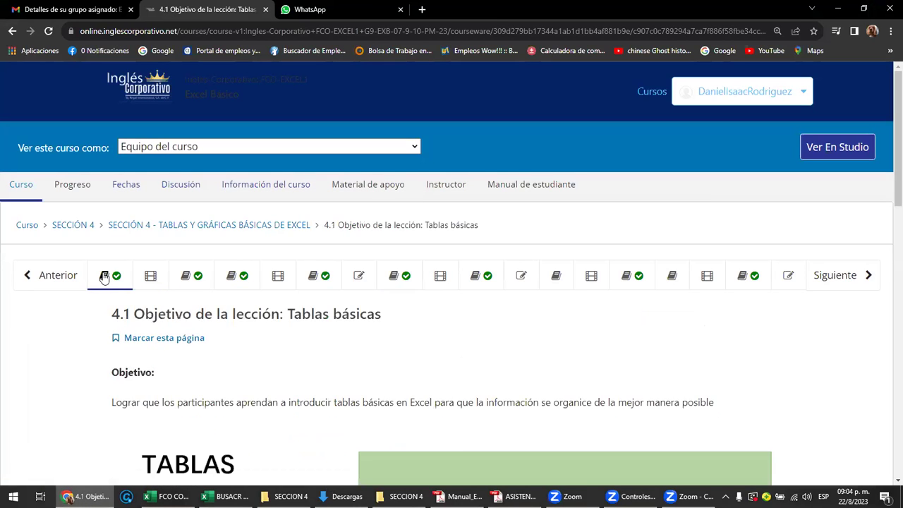
{"action": "scroll", "coordinate": [103, 277], "scroll_direction": "down", "scroll_amount": 2}
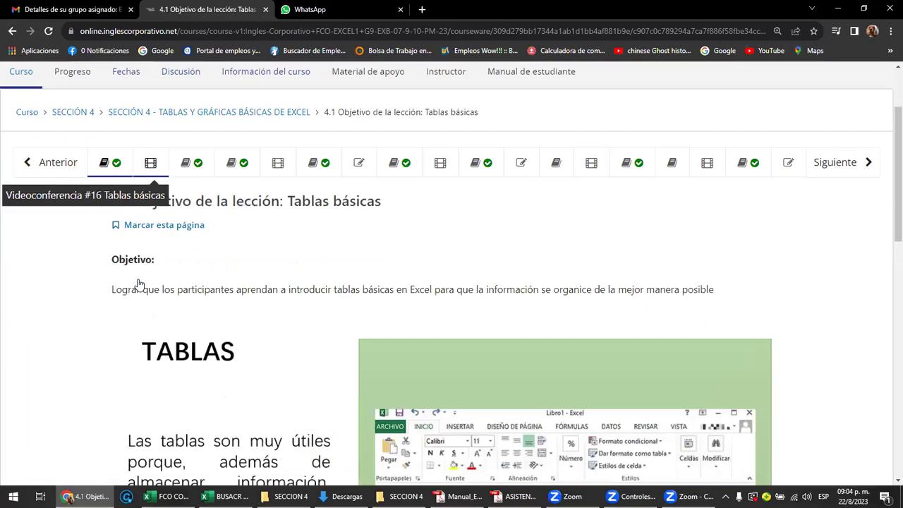
{"action": "left_click", "coordinate": [839, 169]}
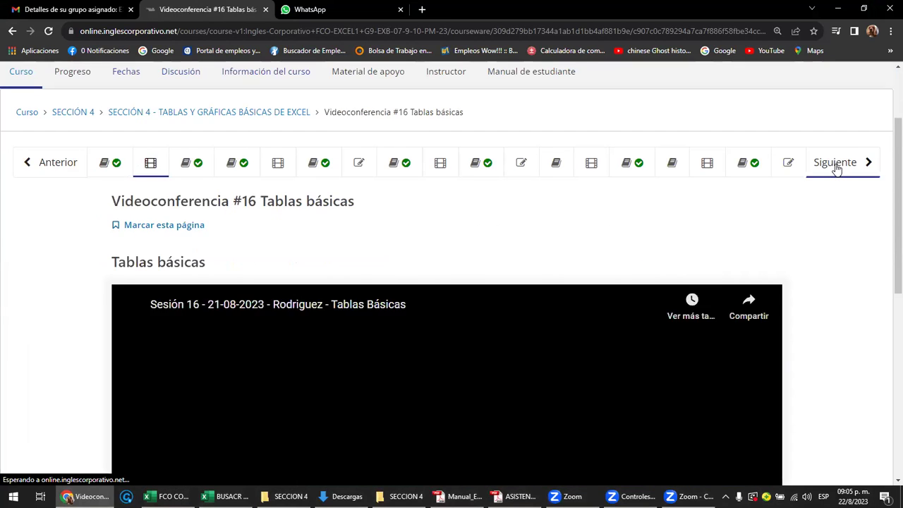
{"action": "left_click", "coordinate": [837, 168]}
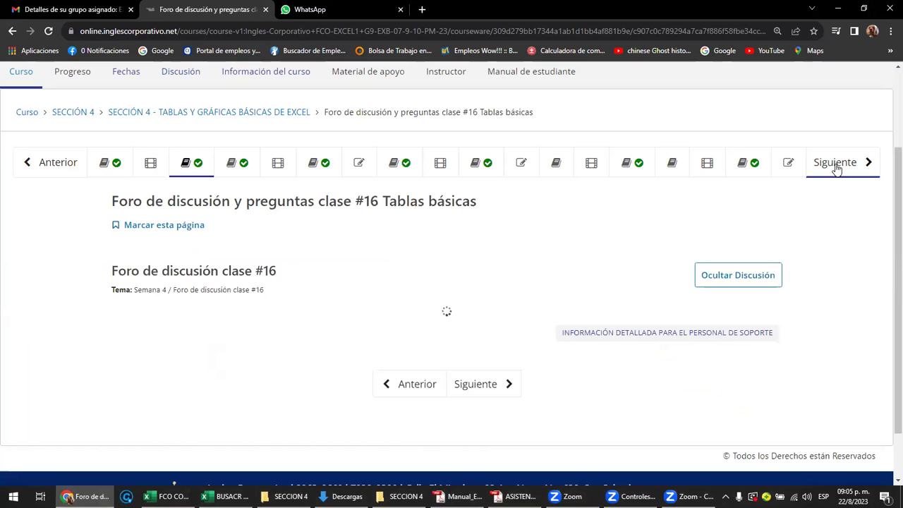
{"action": "left_click", "coordinate": [837, 168]}
{"action": "scroll", "coordinate": [829, 232], "scroll_direction": "down", "scroll_amount": 2}
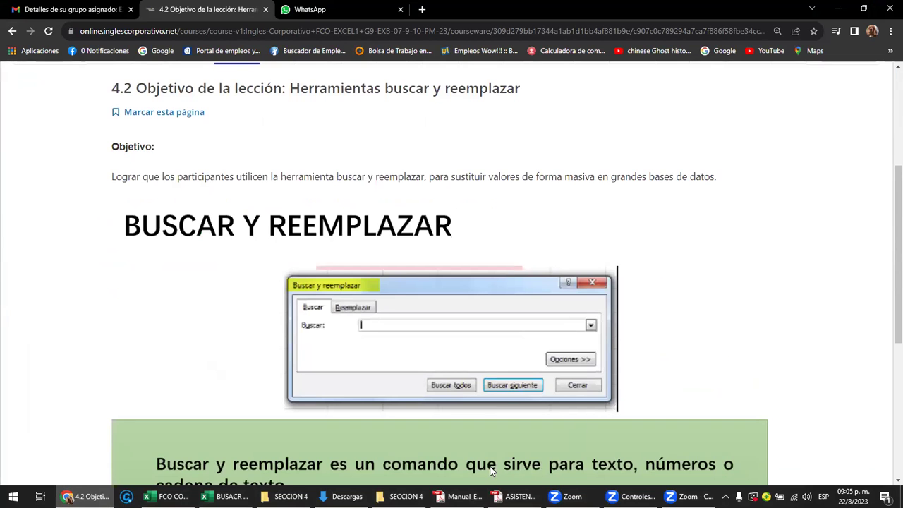
- Show the Excel manual's contents page, listing Herramienta Buscar y Reemplazar on page 82
{"action": "left_click", "coordinate": [67, 497]}
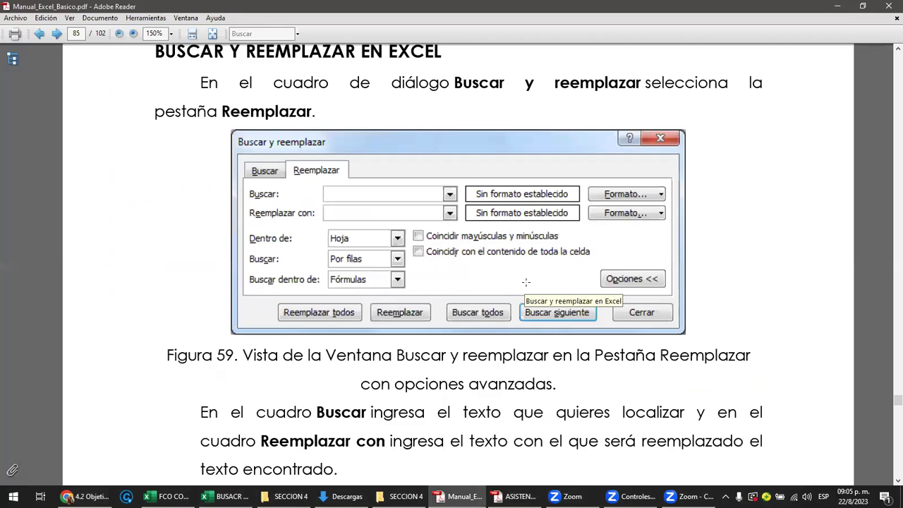
{"action": "key", "text": "ctrl+minus"}
{"action": "key", "text": "Home"}
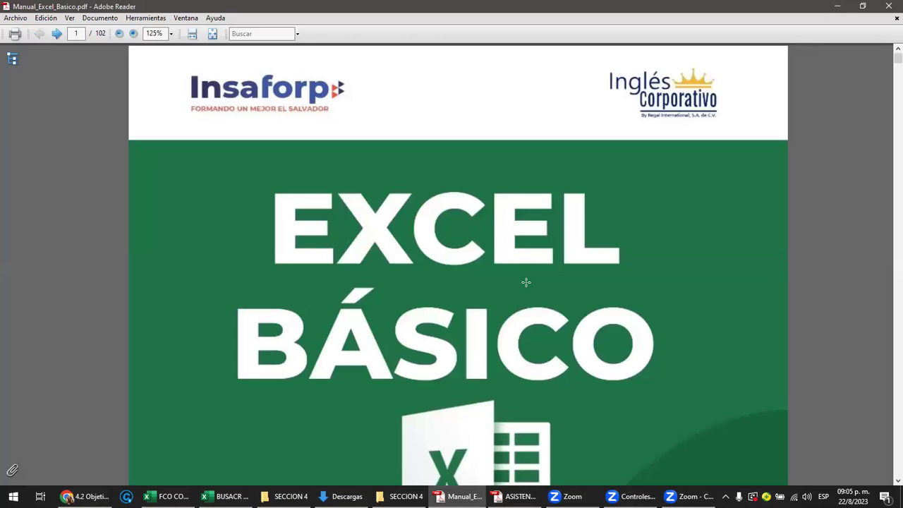
{"action": "scroll", "coordinate": [533, 281], "scroll_direction": "down", "scroll_amount": 2}
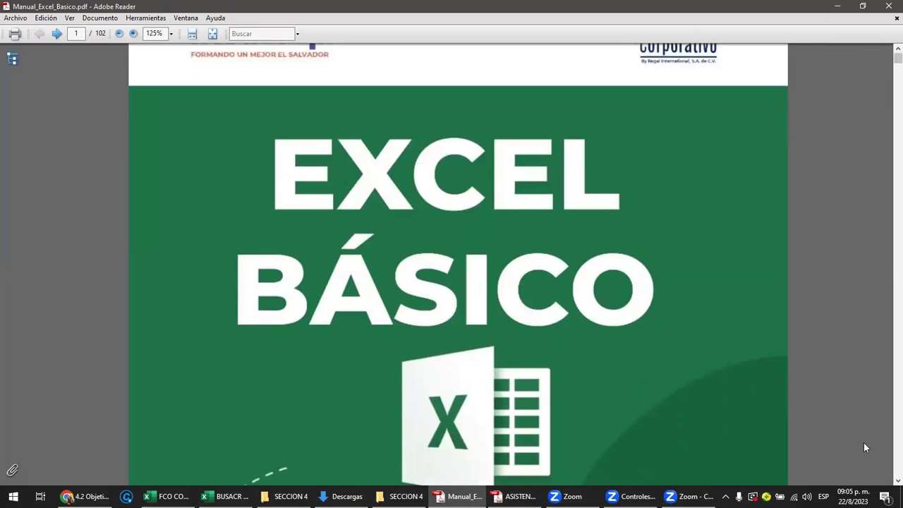
{"action": "scroll", "coordinate": [671, 242], "scroll_direction": "down", "scroll_amount": 15}
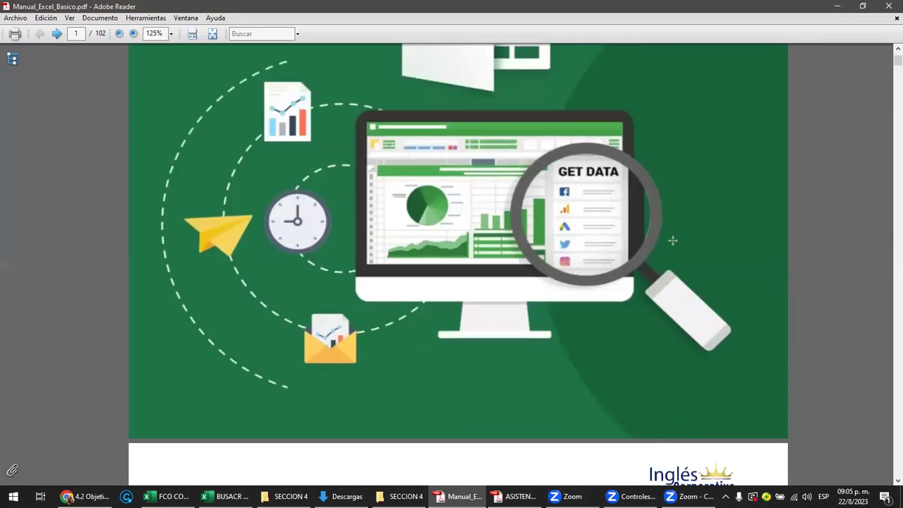
{"action": "scroll", "coordinate": [670, 240], "scroll_direction": "down", "scroll_amount": 7}
{"action": "scroll", "coordinate": [670, 241], "scroll_direction": "down", "scroll_amount": 4}
{"action": "scroll", "coordinate": [666, 238], "scroll_direction": "down", "scroll_amount": 11}
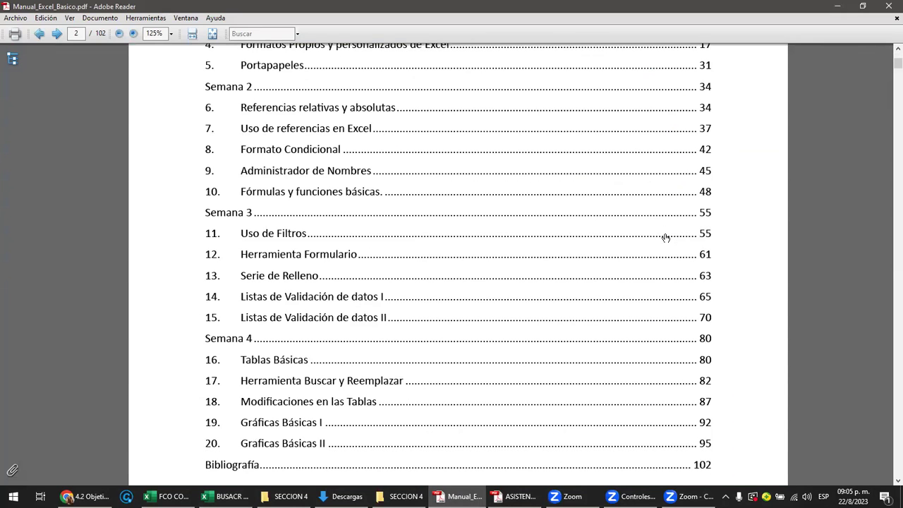
{"action": "scroll", "coordinate": [666, 238], "scroll_direction": "down", "scroll_amount": 1}
{"action": "scroll", "coordinate": [666, 238], "scroll_direction": "down", "scroll_amount": 1}
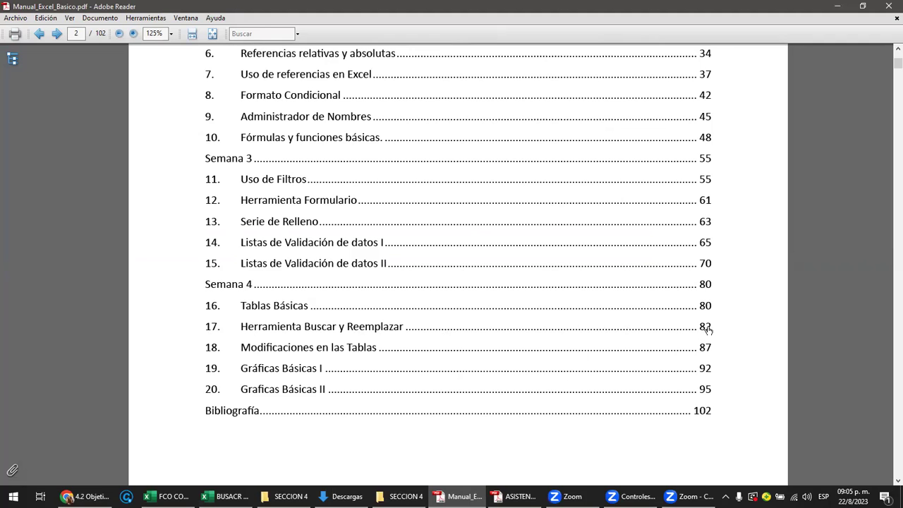
- Jump to the Herramienta Buscar y Reemplazar chapter and read through pages 82–83
{"action": "left_click", "coordinate": [374, 332]}
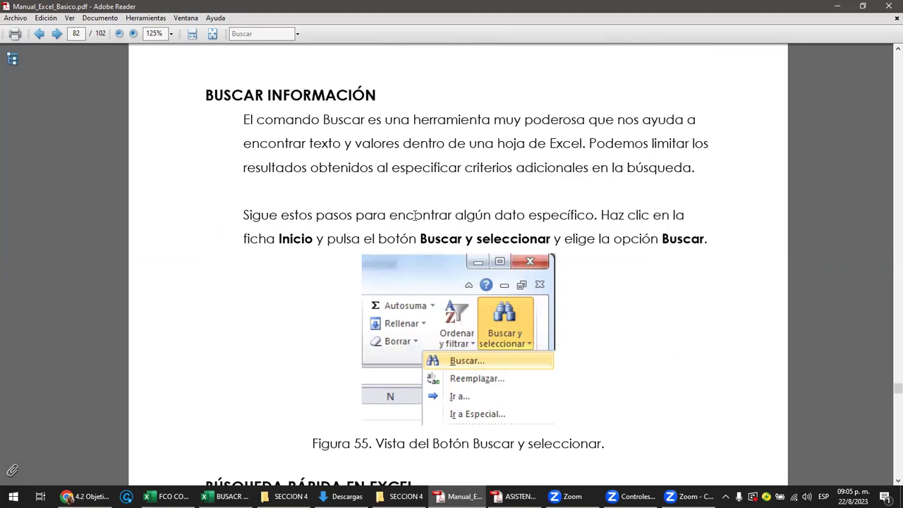
{"action": "scroll", "coordinate": [415, 215], "scroll_direction": "down", "scroll_amount": 2, "text": "ctrl"}
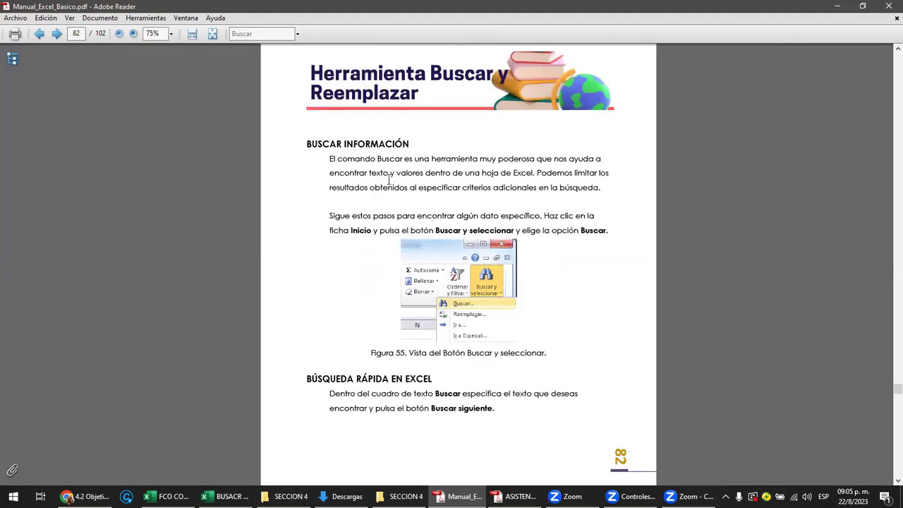
{"action": "scroll", "coordinate": [389, 180], "scroll_direction": "up", "scroll_amount": 3, "text": "ctrl"}
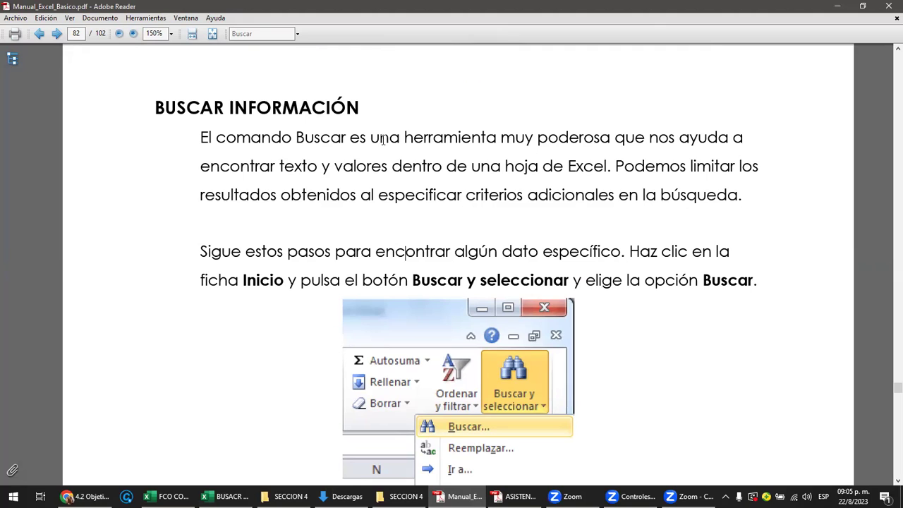
{"action": "scroll", "coordinate": [383, 139], "scroll_direction": "down", "scroll_amount": 1}
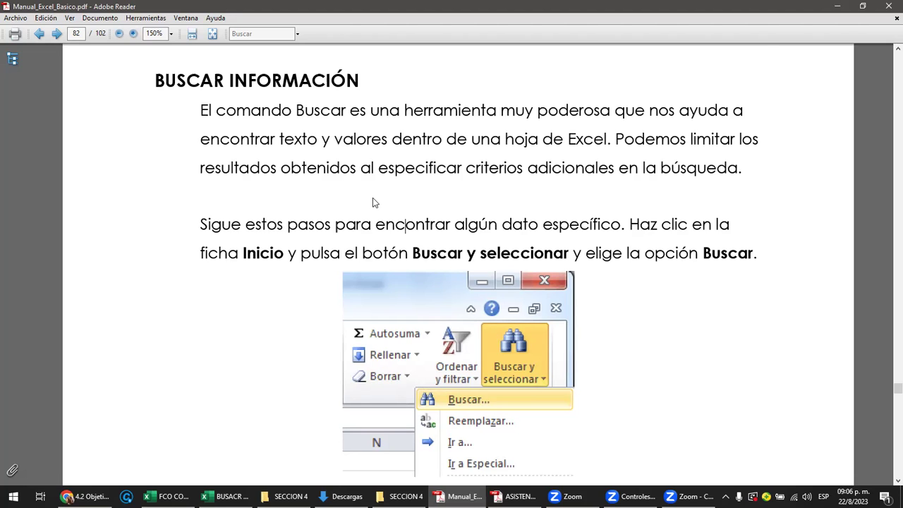
{"action": "scroll", "coordinate": [371, 199], "scroll_direction": "down", "scroll_amount": 2}
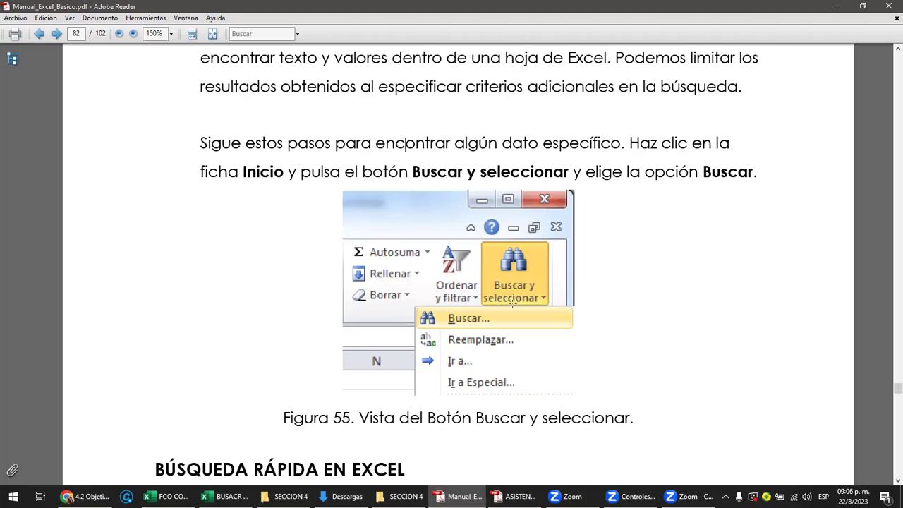
{"action": "scroll", "coordinate": [518, 301], "scroll_direction": "down", "scroll_amount": 1}
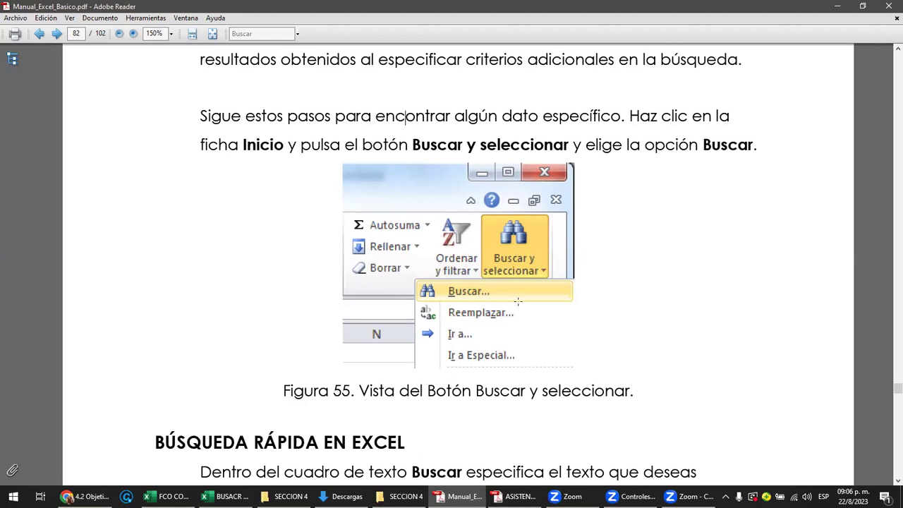
{"action": "scroll", "coordinate": [578, 303], "scroll_direction": "down", "scroll_amount": 2}
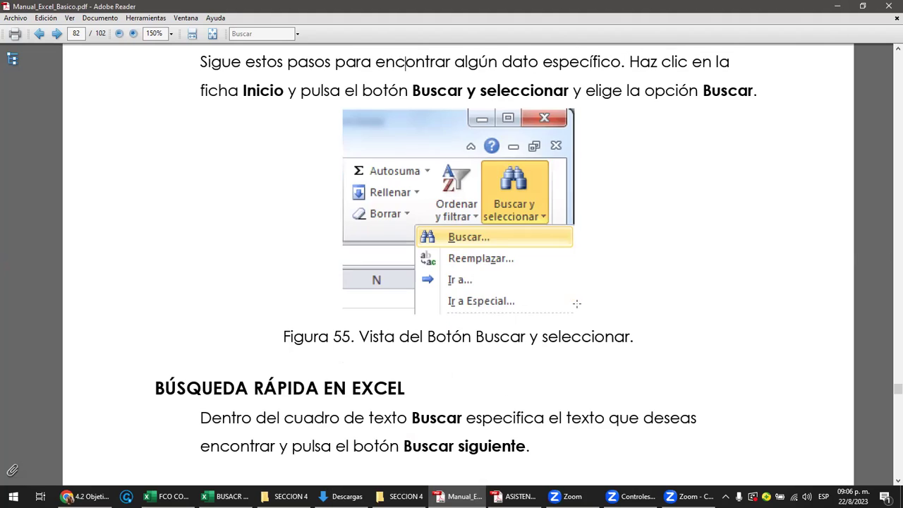
{"action": "scroll", "coordinate": [579, 303], "scroll_direction": "down", "scroll_amount": 2}
{"action": "scroll", "coordinate": [580, 303], "scroll_direction": "down", "scroll_amount": 2}
{"action": "scroll", "coordinate": [581, 305], "scroll_direction": "down", "scroll_amount": 1}
{"action": "scroll", "coordinate": [582, 308], "scroll_direction": "down", "scroll_amount": 2}
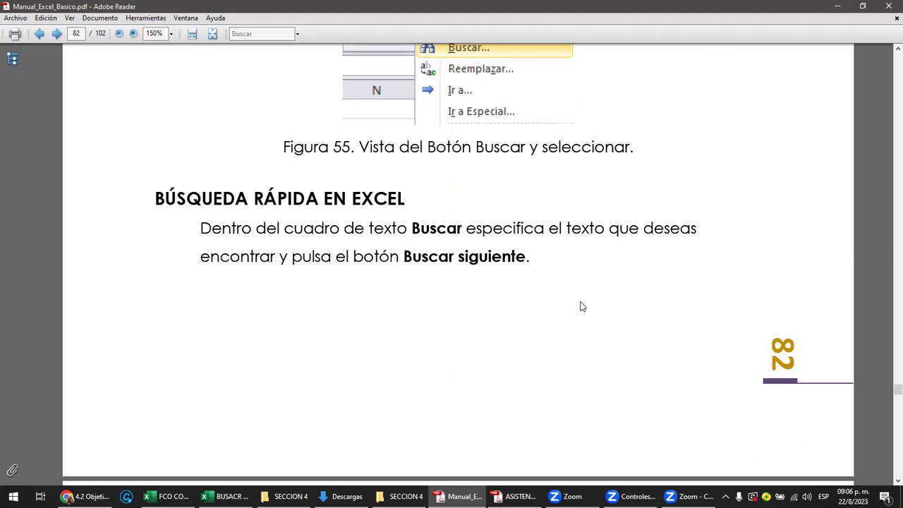
{"action": "scroll", "coordinate": [582, 307], "scroll_direction": "down", "scroll_amount": 2}
{"action": "scroll", "coordinate": [581, 307], "scroll_direction": "down", "scroll_amount": 3}
{"action": "scroll", "coordinate": [580, 306], "scroll_direction": "down", "scroll_amount": 2}
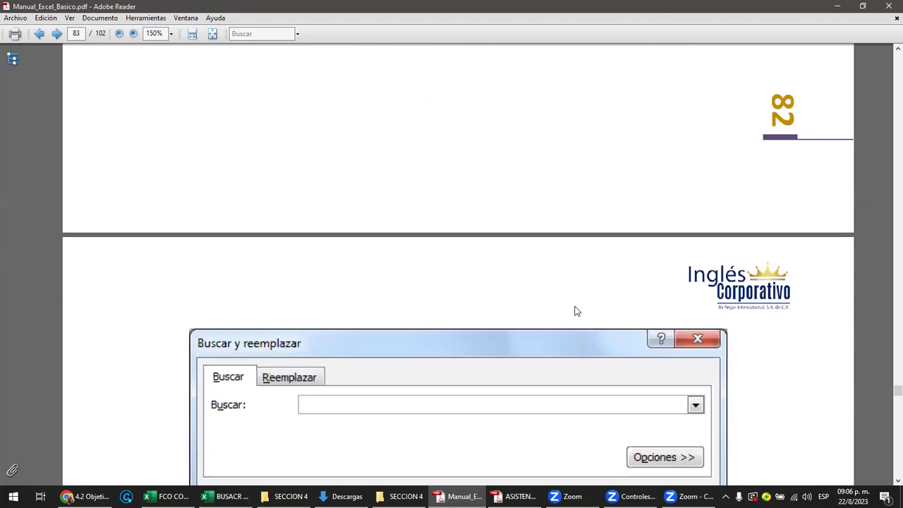
{"action": "scroll", "coordinate": [576, 306], "scroll_direction": "down", "scroll_amount": 3}
{"action": "scroll", "coordinate": [575, 306], "scroll_direction": "down", "scroll_amount": 2}
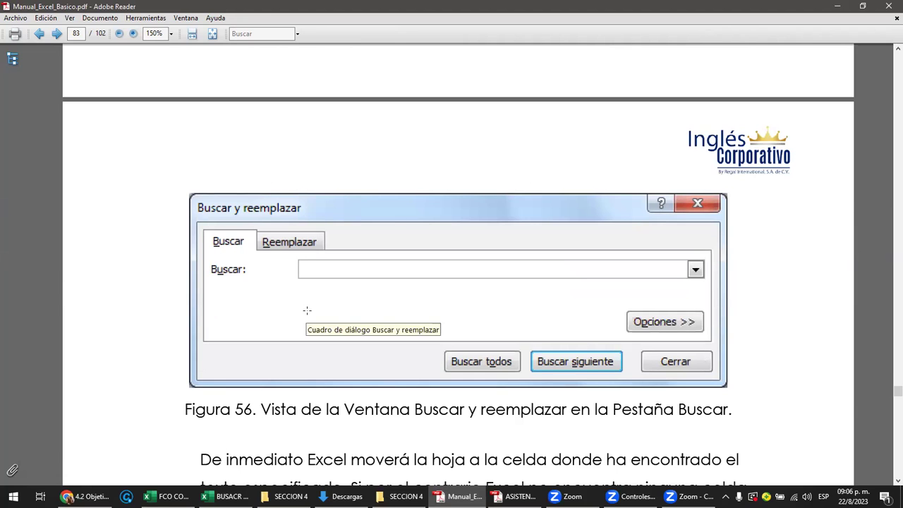
- Return to the Excel workbook and select cell B4 beside VENDEDOR 1
{"action": "mouse_move", "coordinate": [223, 496]}
{"action": "left_click", "coordinate": [252, 448]}
{"action": "left_click", "coordinate": [232, 202]}
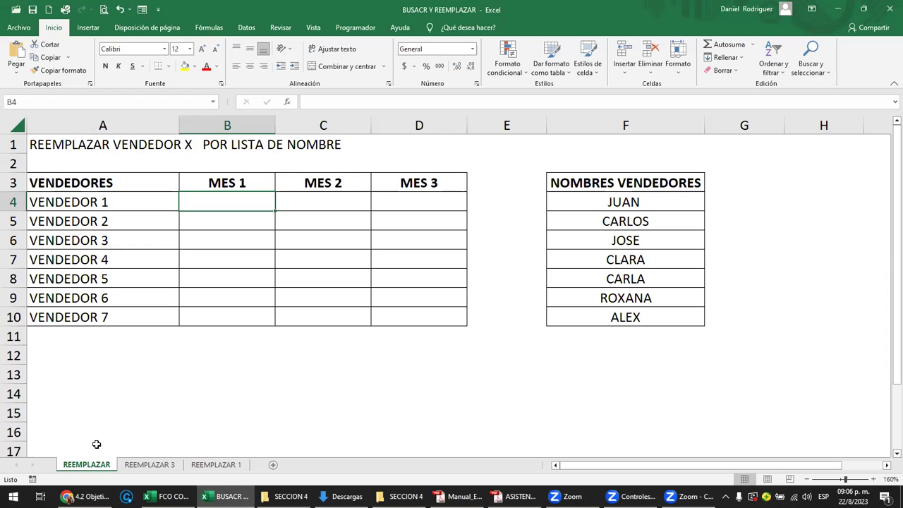
- Look through the REEMPLAZAR 3 and REEMPLAZAR 1 sheets, then return to the vendor names sheet
{"action": "left_click", "coordinate": [150, 465]}
{"action": "left_click", "coordinate": [216, 465]}
{"action": "left_click", "coordinate": [149, 465]}
{"action": "left_click", "coordinate": [86, 465]}
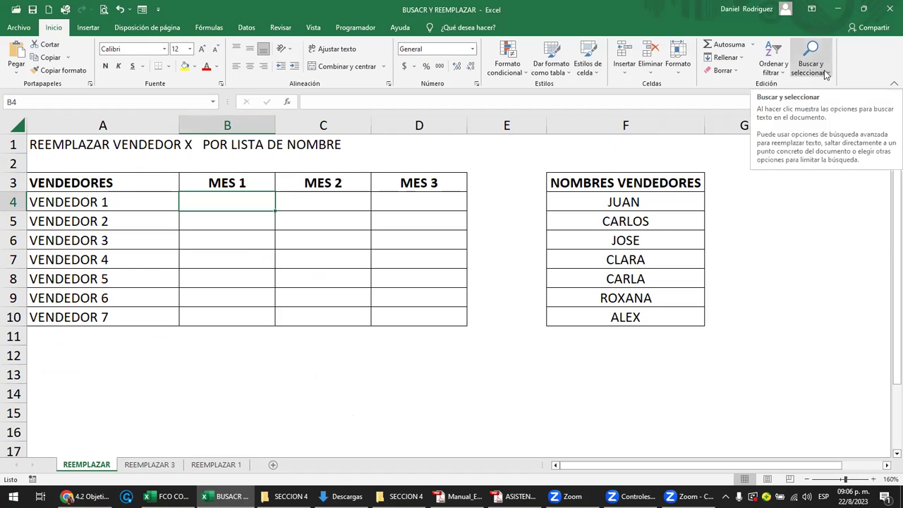
- Open the Buscar y seleccionar menu on the Inicio ribbon
{"action": "left_click", "coordinate": [826, 75]}
{"action": "left_click", "coordinate": [826, 74]}
{"action": "left_click", "coordinate": [824, 73]}
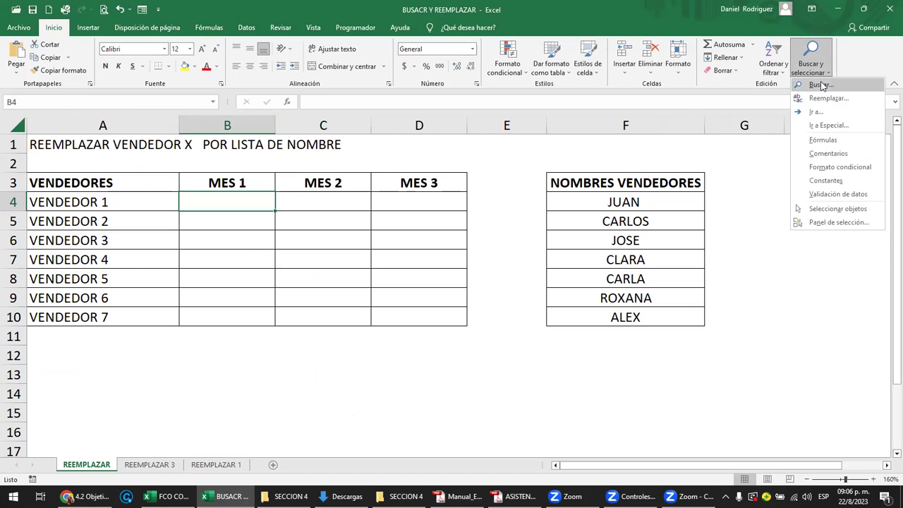
- Open Buscar y reemplazar and find 'vendedor 3', landing on cell A6
{"action": "left_click", "coordinate": [822, 86]}
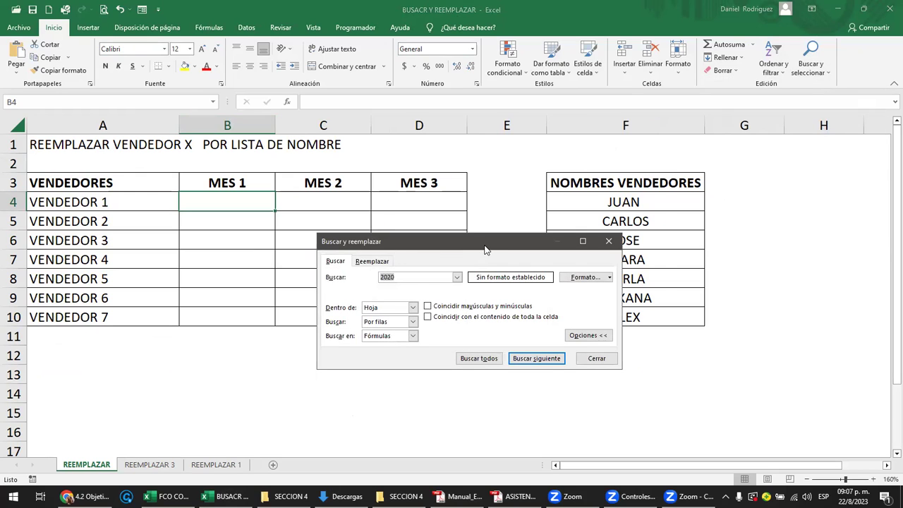
{"action": "left_click_drag", "start_coordinate": [531, 164], "coordinate": [531, 163]}
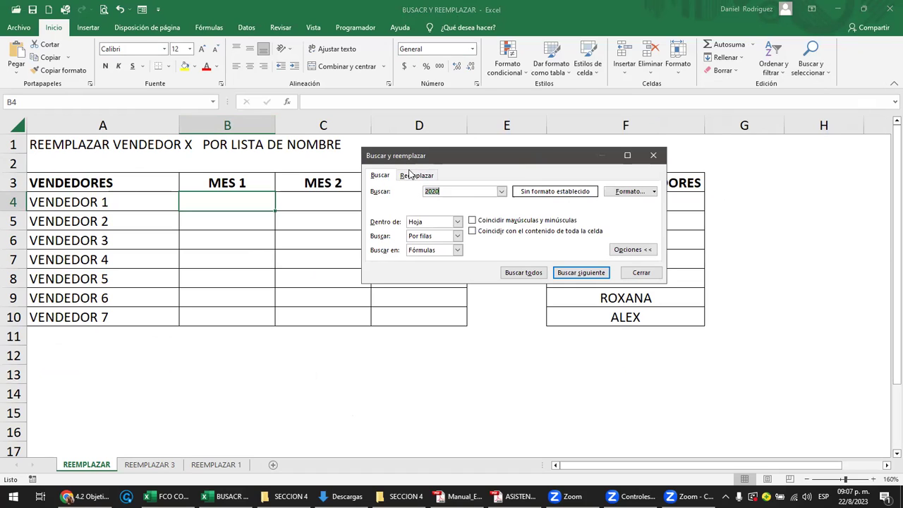
{"action": "left_click", "coordinate": [380, 177]}
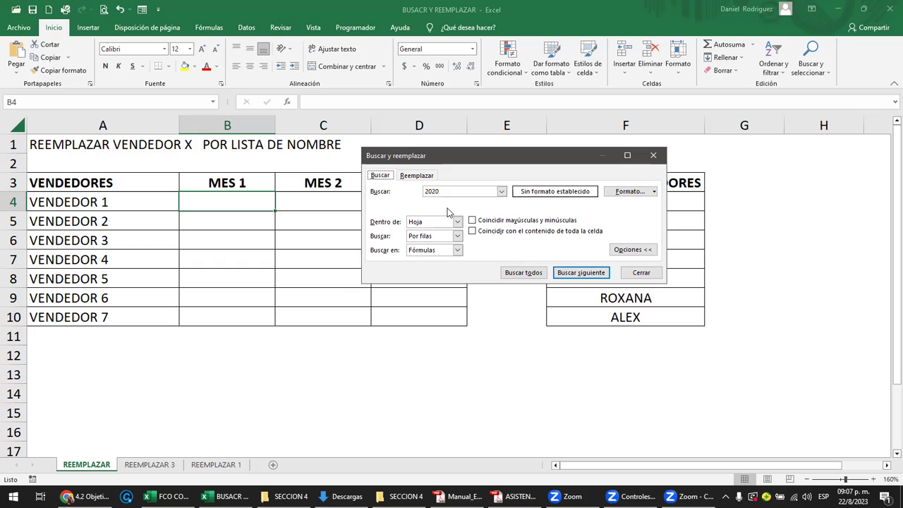
{"action": "left_click", "coordinate": [422, 176]}
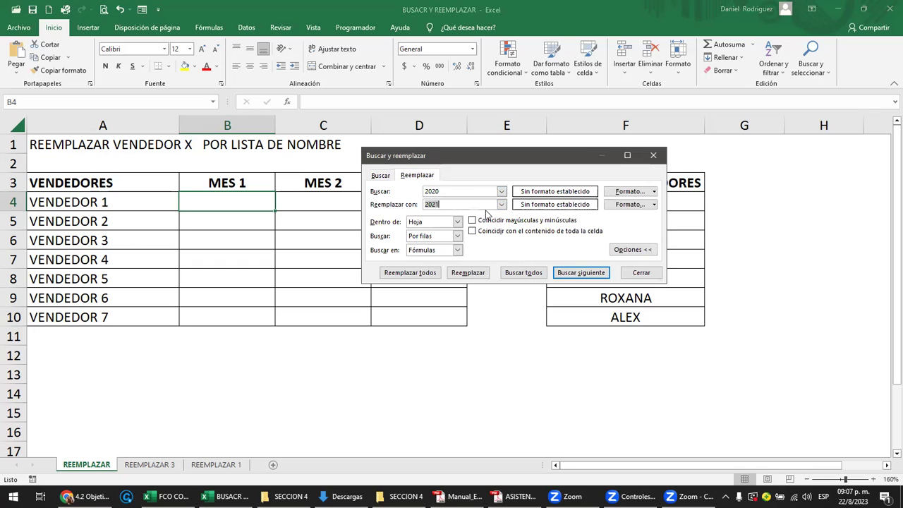
{"action": "left_click", "coordinate": [388, 177]}
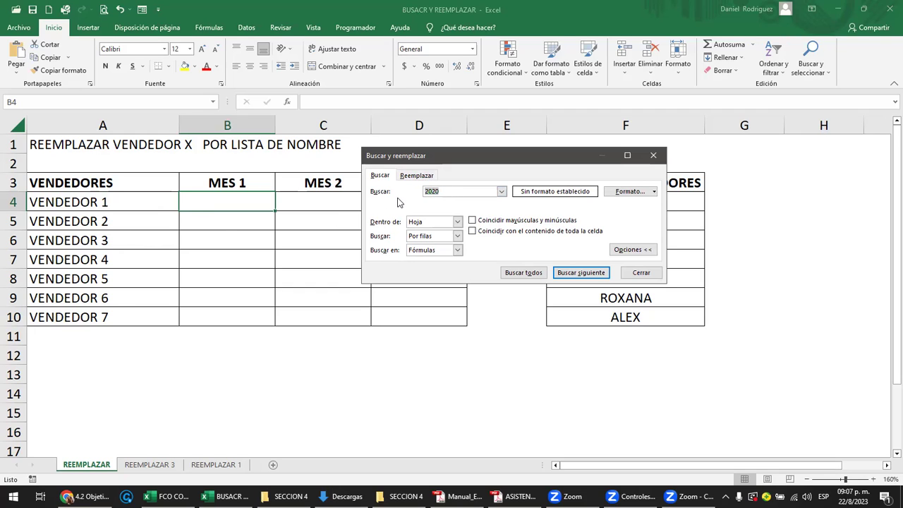
{"action": "type", "text": "v"}
{"action": "key", "text": "Return"}
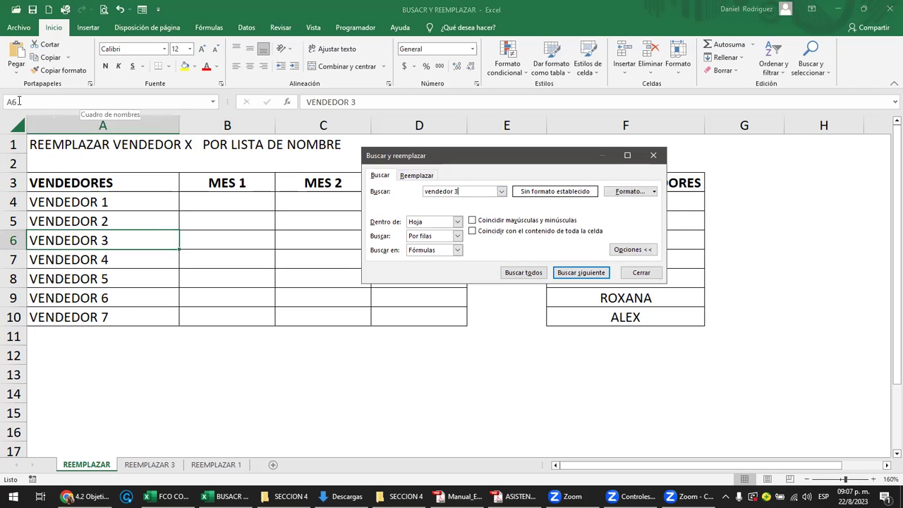
- Check the found cell's address, toggle the extra Opciones, and close the search dialog
{"action": "left_click", "coordinate": [19, 101]}
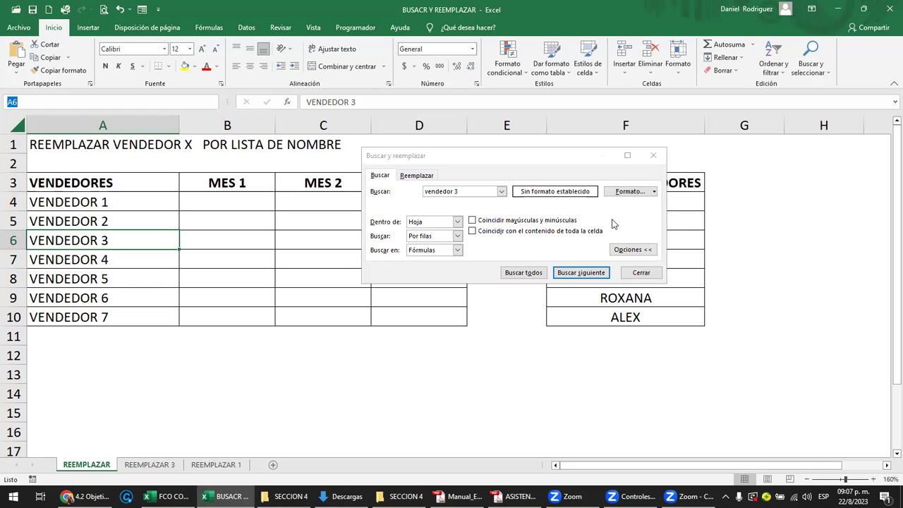
{"action": "left_click", "coordinate": [628, 250]}
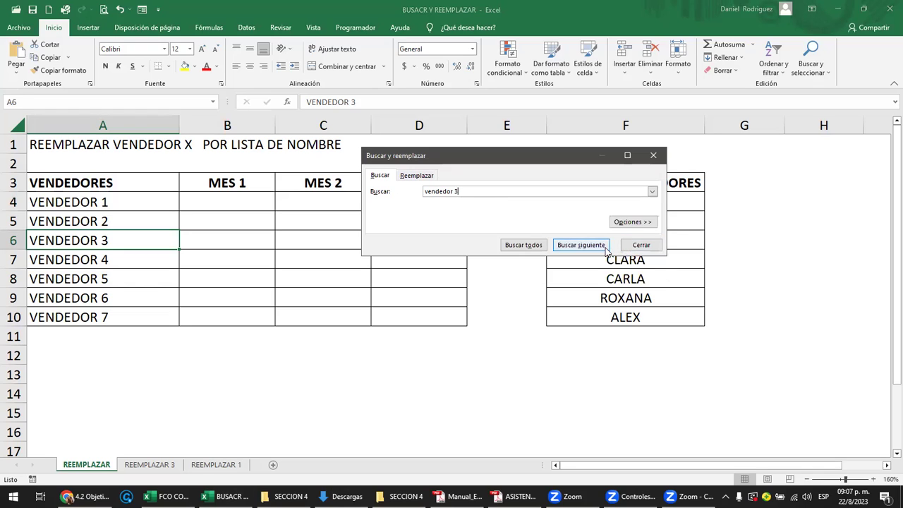
{"action": "left_click", "coordinate": [623, 224]}
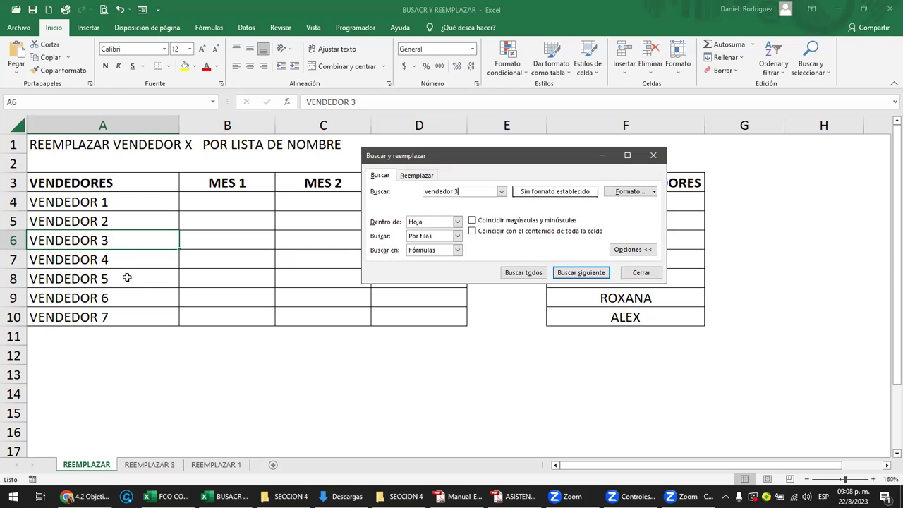
{"action": "key", "text": "Escape"}
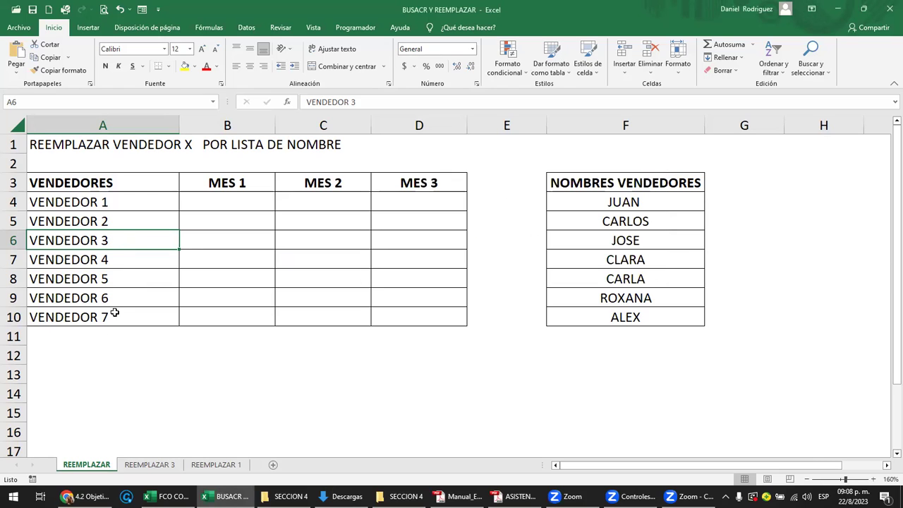
- Edit A10 from VENDEDOR 7 to VENDEDOR 3, then select A4 and reopen the search with Ctrl+B
{"action": "left_click", "coordinate": [159, 323]}
{"action": "double_click", "coordinate": [160, 324]}
{"action": "key", "text": "BackSpace"}
{"action": "type", "text": "3"}
{"action": "key", "text": "Return"}
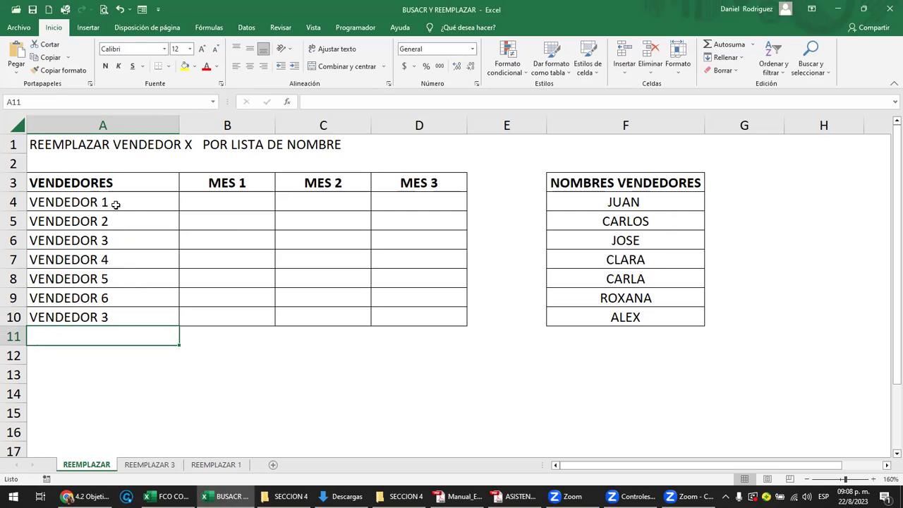
{"action": "left_click", "coordinate": [115, 203]}
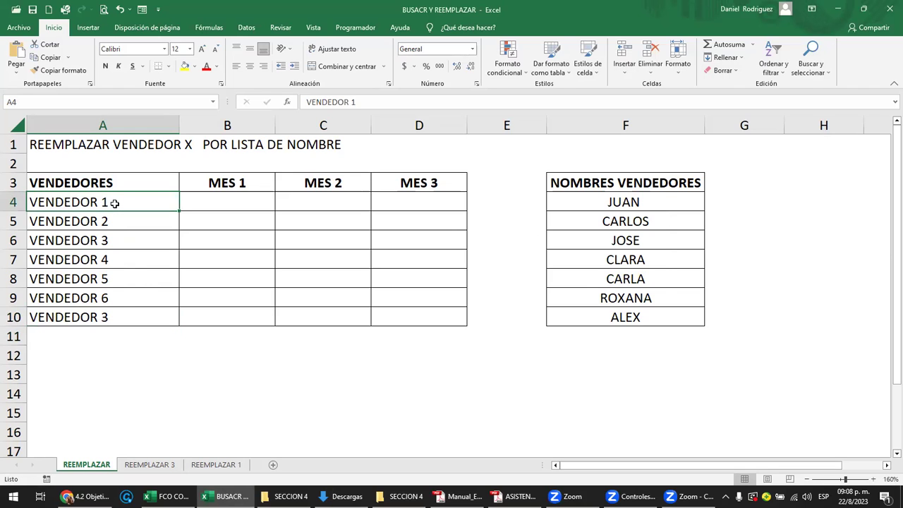
{"action": "key", "text": "ctrl+b"}
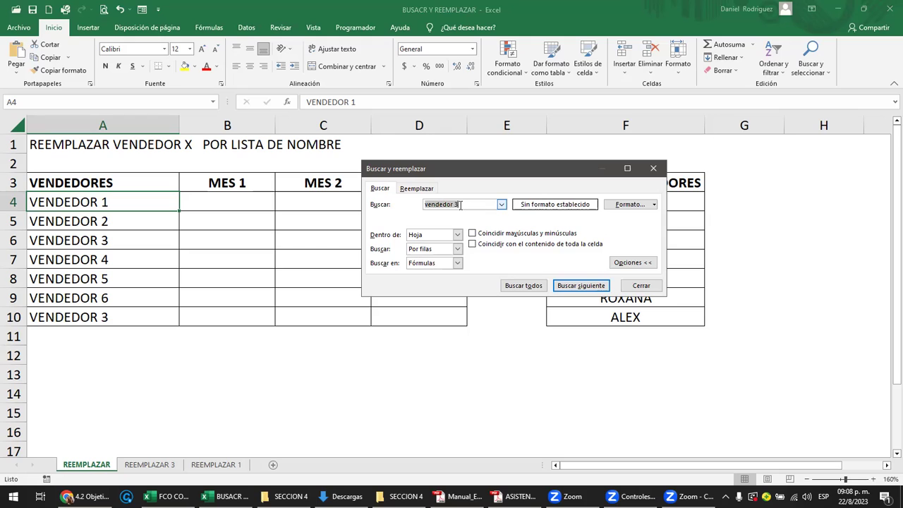
- Use Buscar siguiente to cycle between the vendedor 3 matches in A6 and A10
{"action": "left_click", "coordinate": [570, 285]}
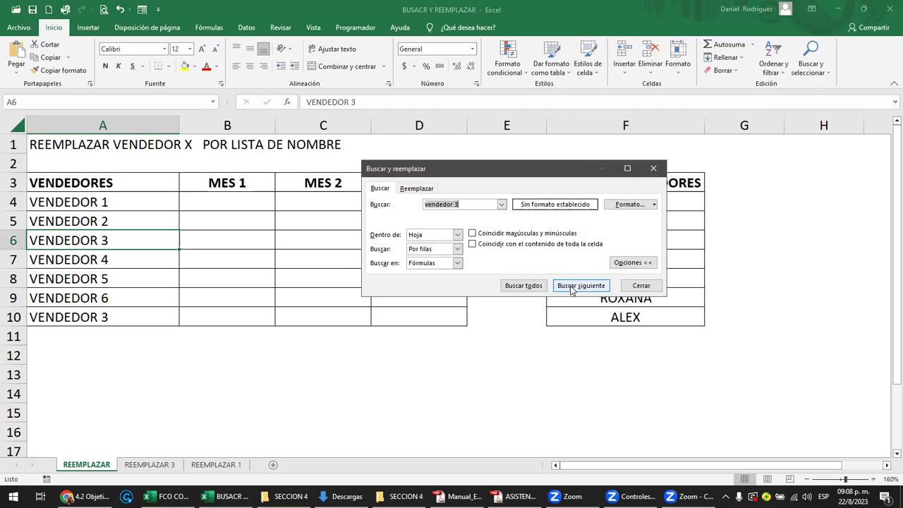
{"action": "left_click", "coordinate": [117, 240]}
{"action": "left_click", "coordinate": [577, 286]}
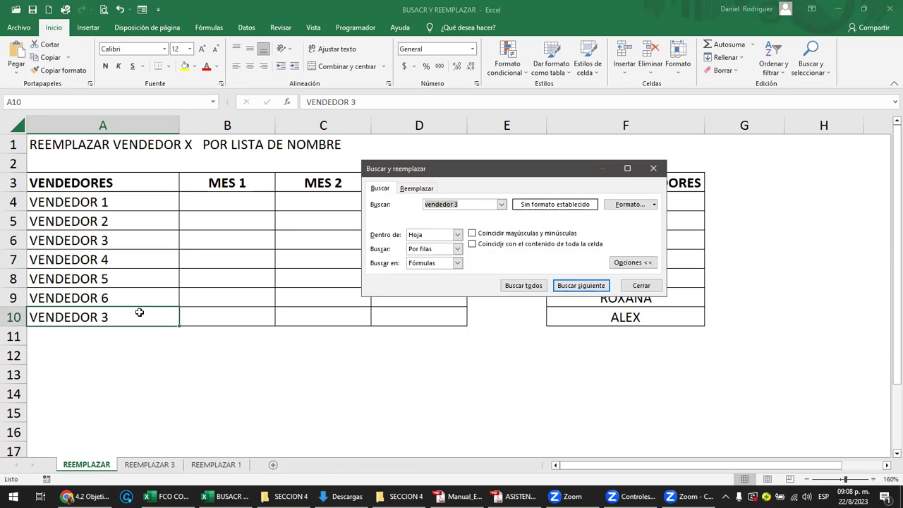
{"action": "left_click", "coordinate": [599, 288]}
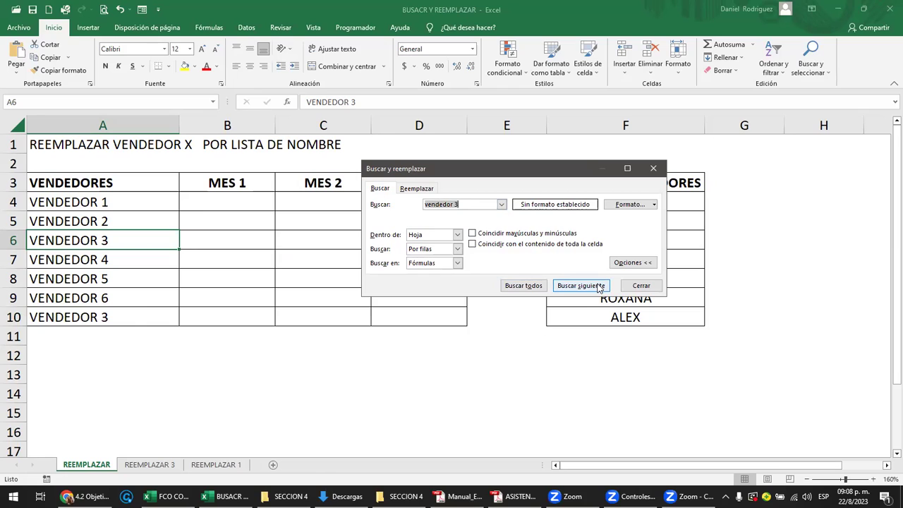
- Run Buscar todos for vendedor 3 and enlarge the dialog to show both results
{"action": "left_click", "coordinate": [516, 287]}
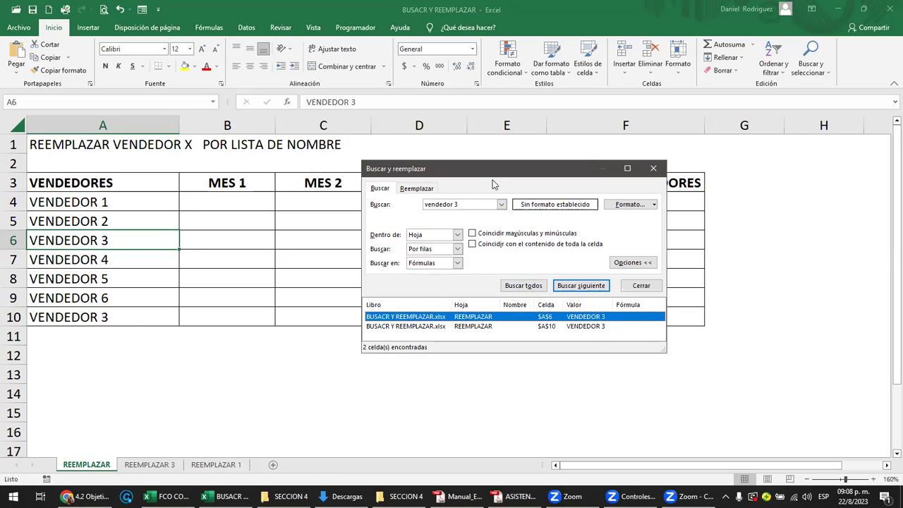
{"action": "left_click_drag", "start_coordinate": [498, 178], "coordinate": [515, 162]}
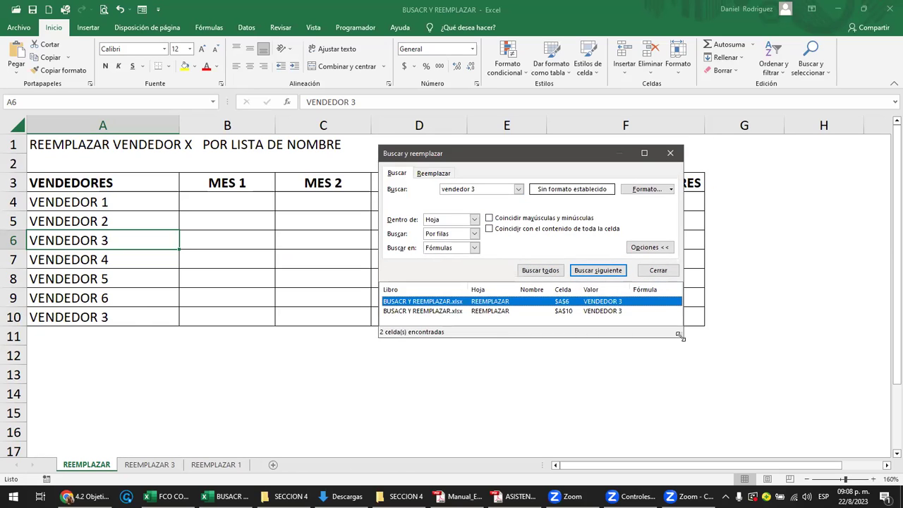
{"action": "left_click_drag", "start_coordinate": [680, 337], "coordinate": [737, 407]}
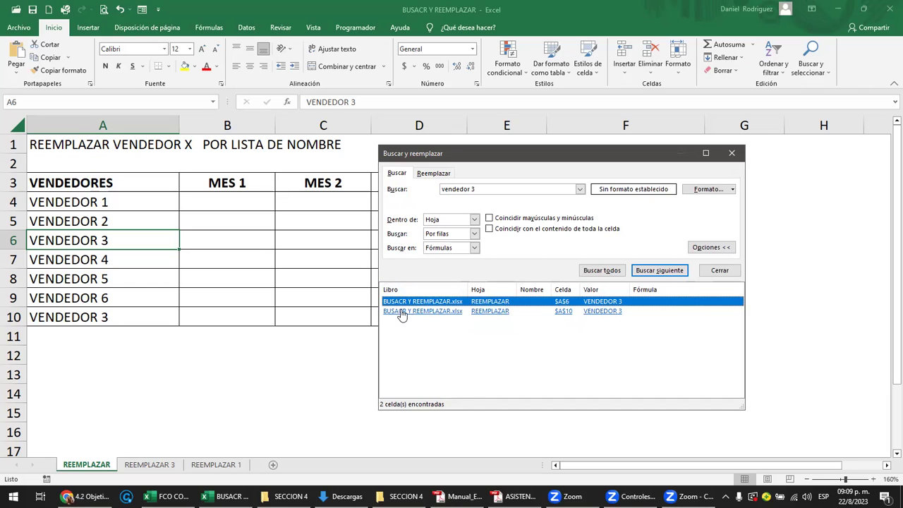
- Jump between the $A$6 and $A$10 result rows, then refresh the full match list
{"action": "left_click", "coordinate": [564, 311]}
{"action": "left_click", "coordinate": [564, 302]}
{"action": "left_click", "coordinate": [563, 310]}
{"action": "left_click", "coordinate": [561, 302]}
{"action": "left_click", "coordinate": [509, 312]}
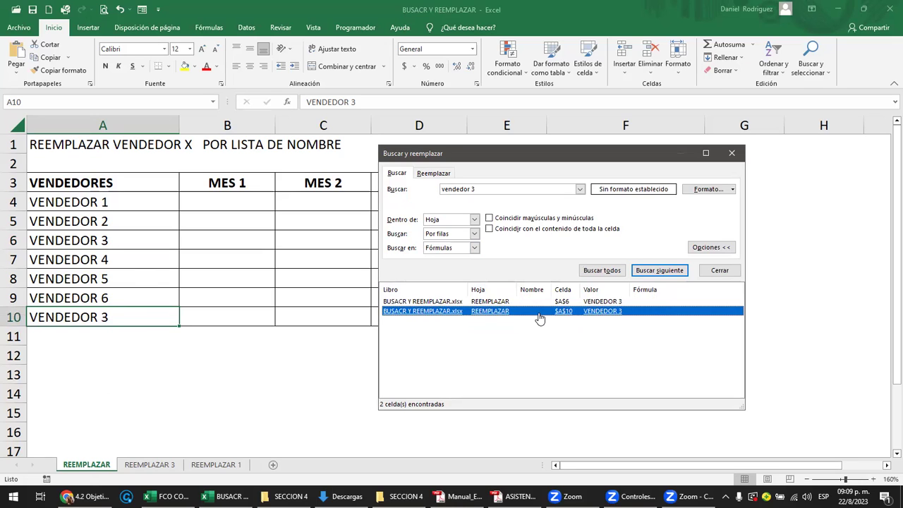
{"action": "left_click", "coordinate": [606, 270]}
{"action": "left_click", "coordinate": [602, 271]}
{"action": "left_click", "coordinate": [602, 271]}
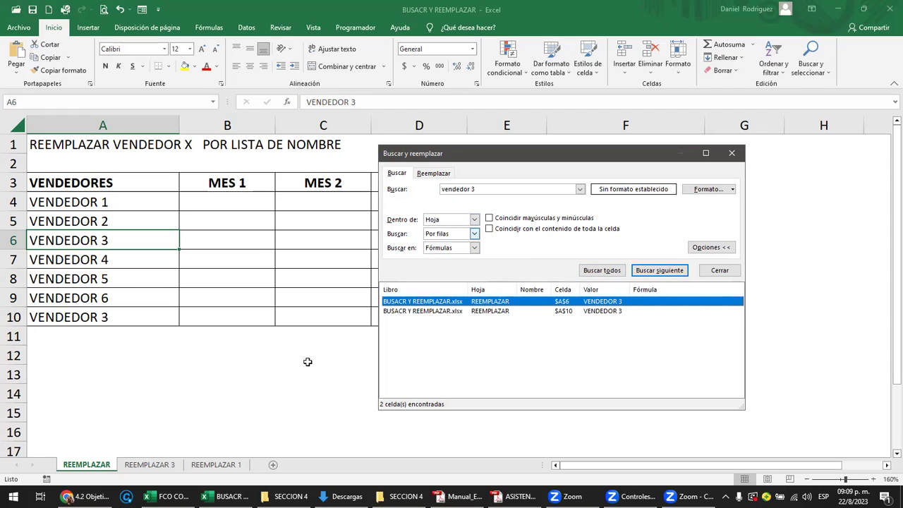
{"action": "left_click", "coordinate": [474, 220]}
{"action": "left_click", "coordinate": [446, 240]}
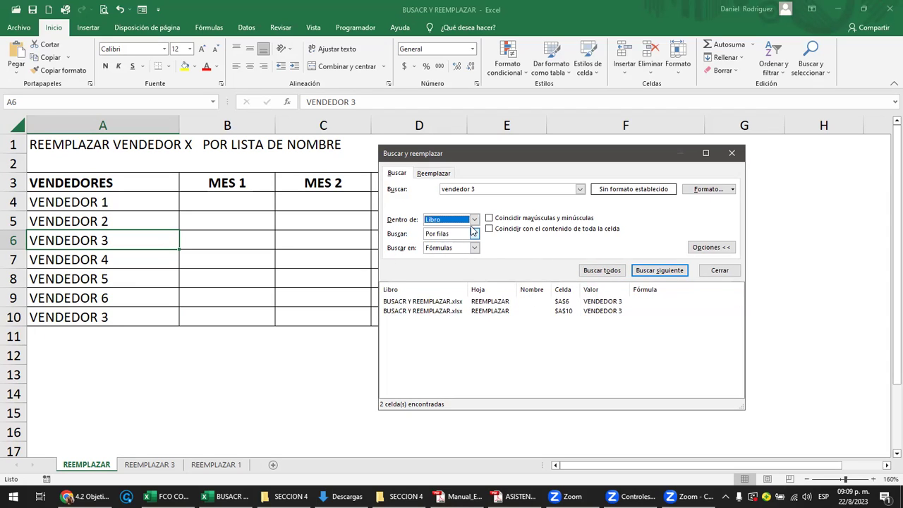
{"action": "left_click", "coordinate": [474, 220]}
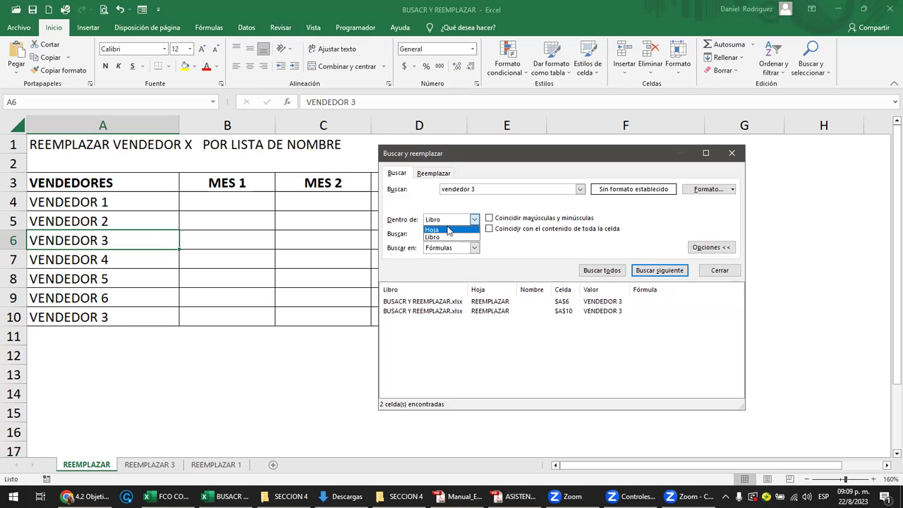
{"action": "left_click", "coordinate": [449, 231]}
{"action": "left_click", "coordinate": [201, 355]}
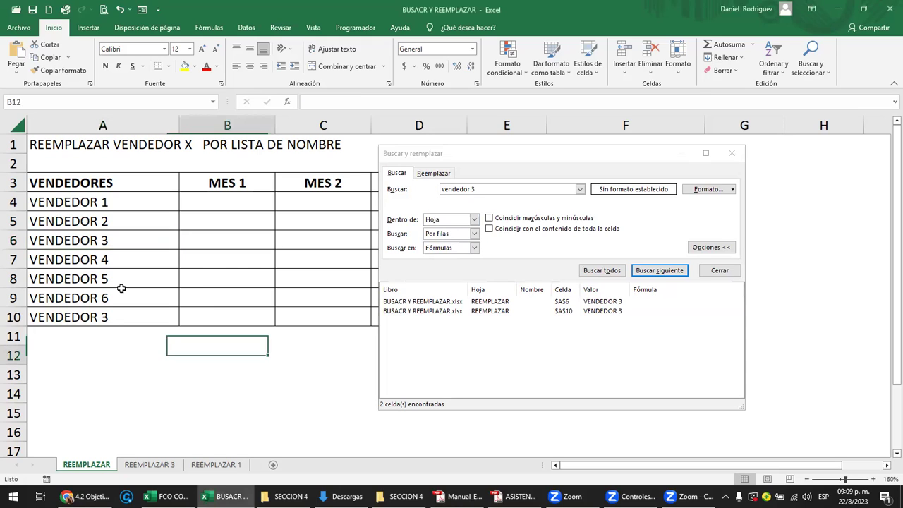
{"action": "left_click", "coordinate": [59, 166]}
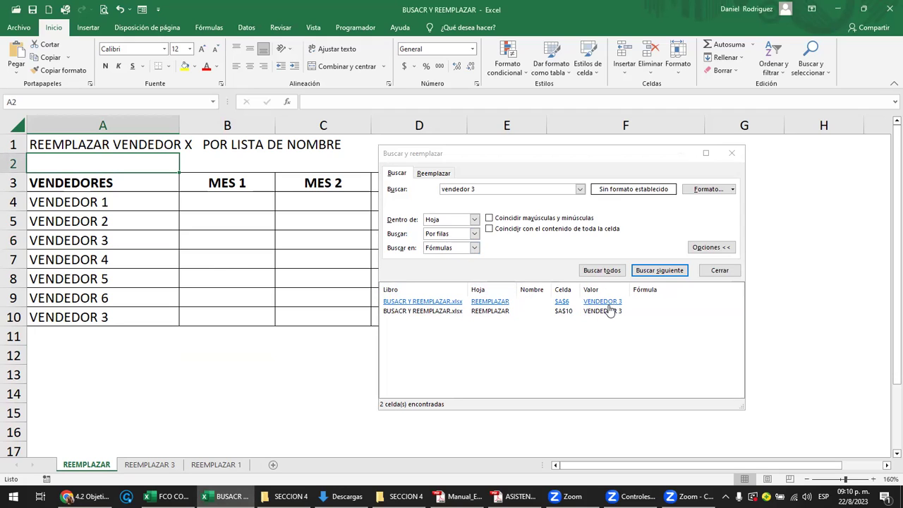
{"action": "left_click", "coordinate": [486, 191]}
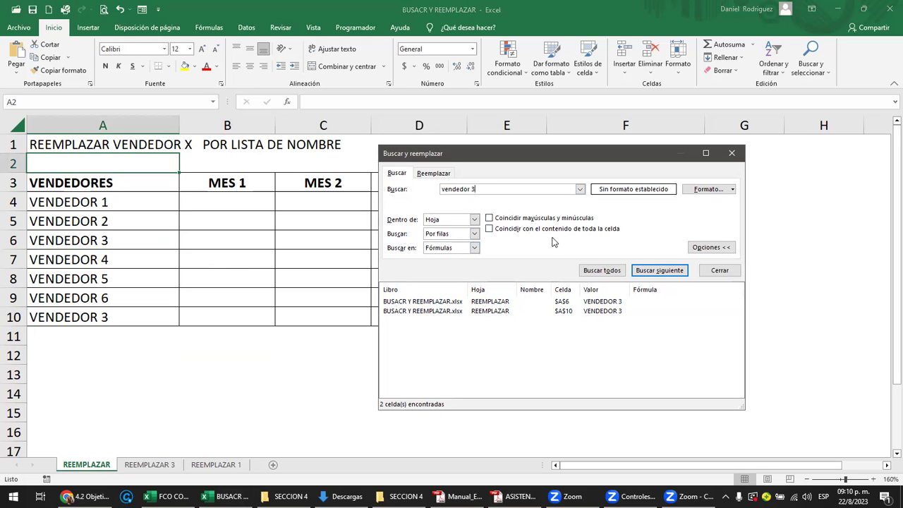
{"action": "left_click", "coordinate": [726, 271]}
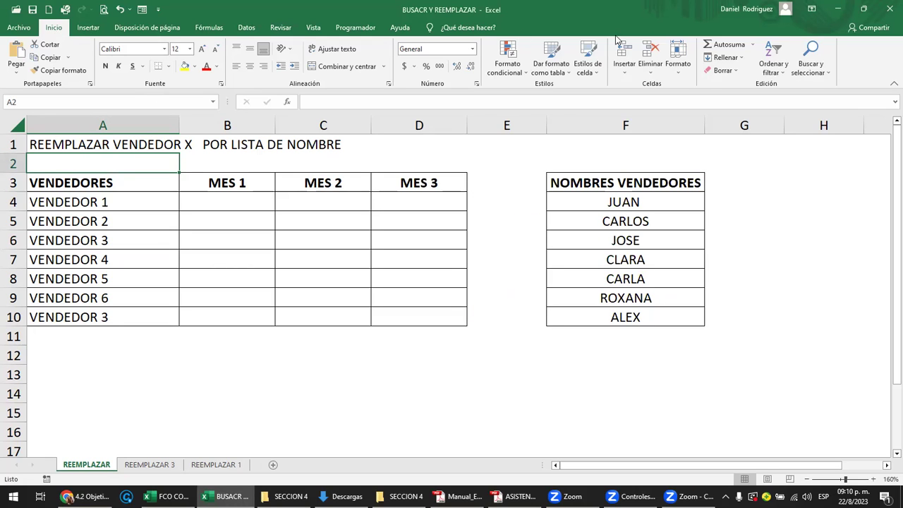
- Dismiss the Buscar y seleccionar options, then reopen the search window with Ctrl+B and close it
{"action": "left_click", "coordinate": [813, 60]}
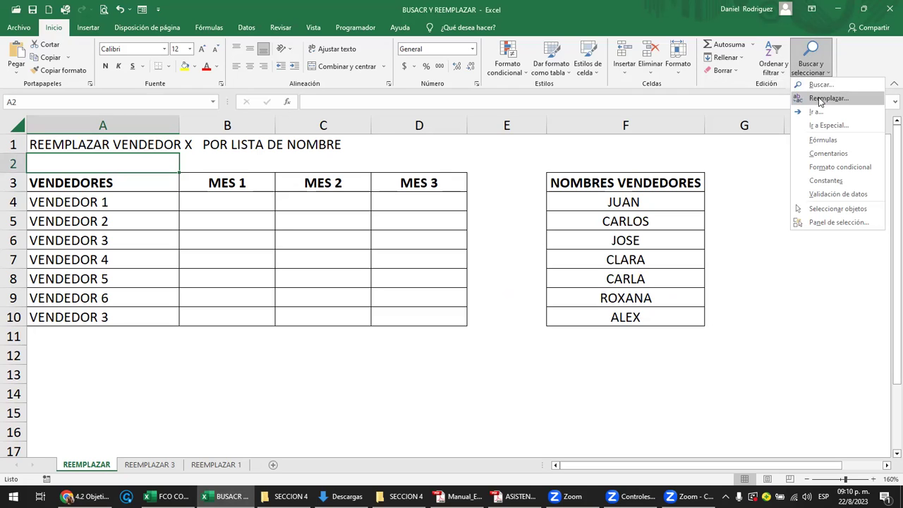
{"action": "left_click", "coordinate": [744, 161]}
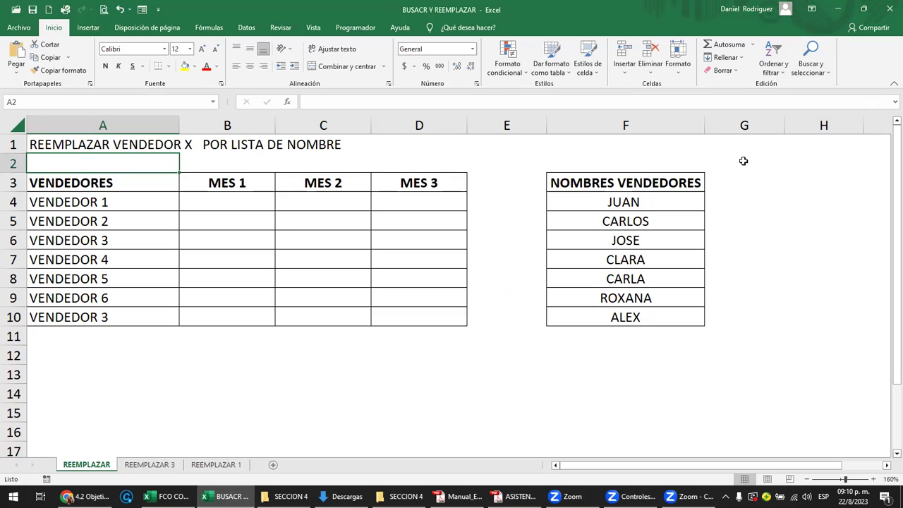
{"action": "key", "text": "ctrl+b"}
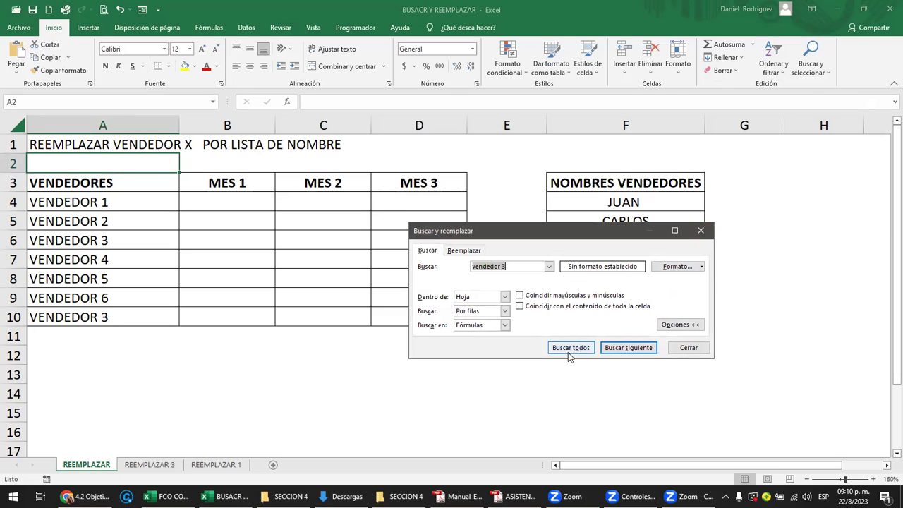
{"action": "left_click", "coordinate": [701, 230]}
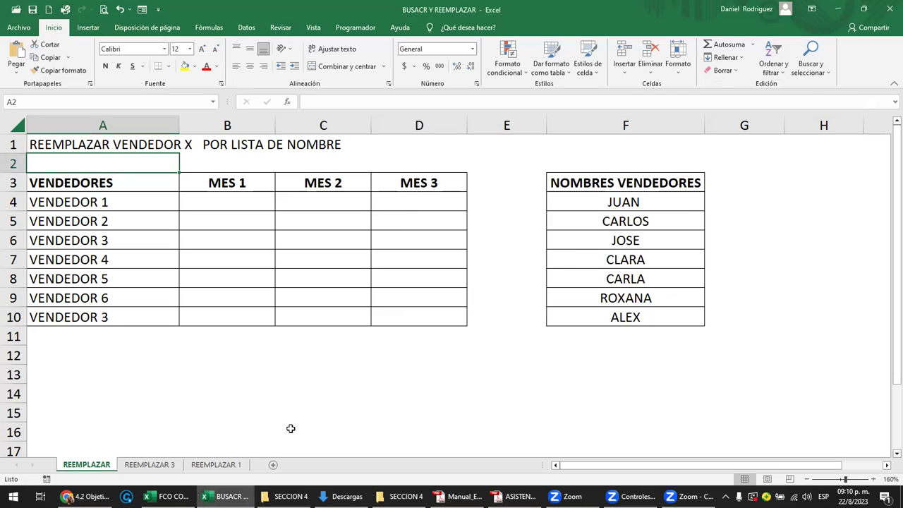
{"action": "left_click", "coordinate": [220, 466]}
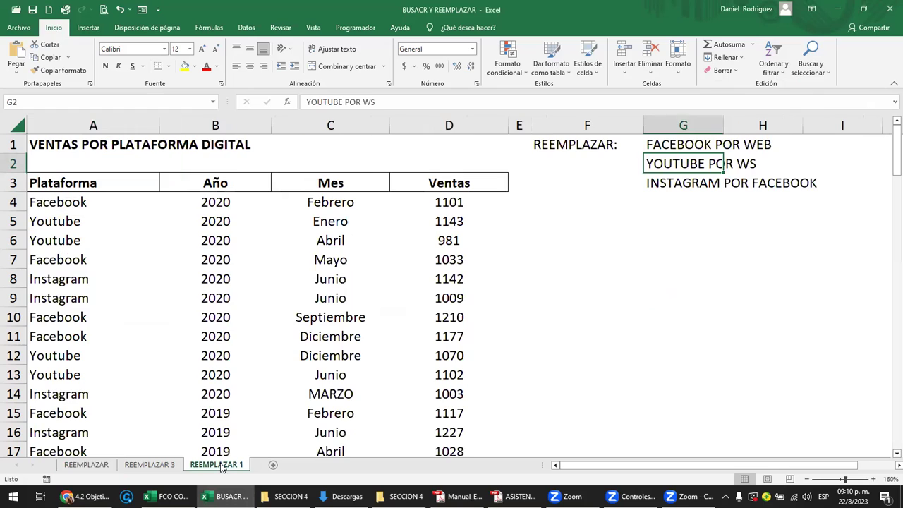
{"action": "left_click", "coordinate": [77, 205]}
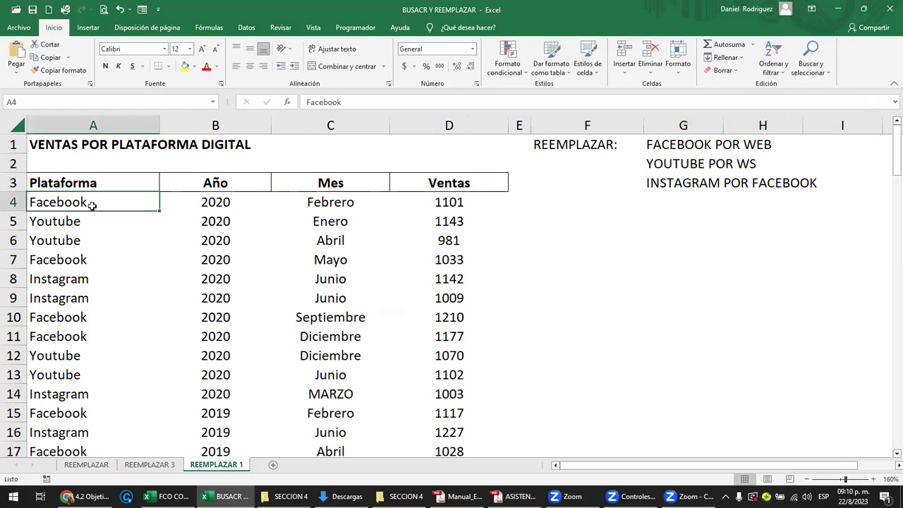
{"action": "scroll", "coordinate": [94, 211], "scroll_direction": "down", "scroll_amount": 1}
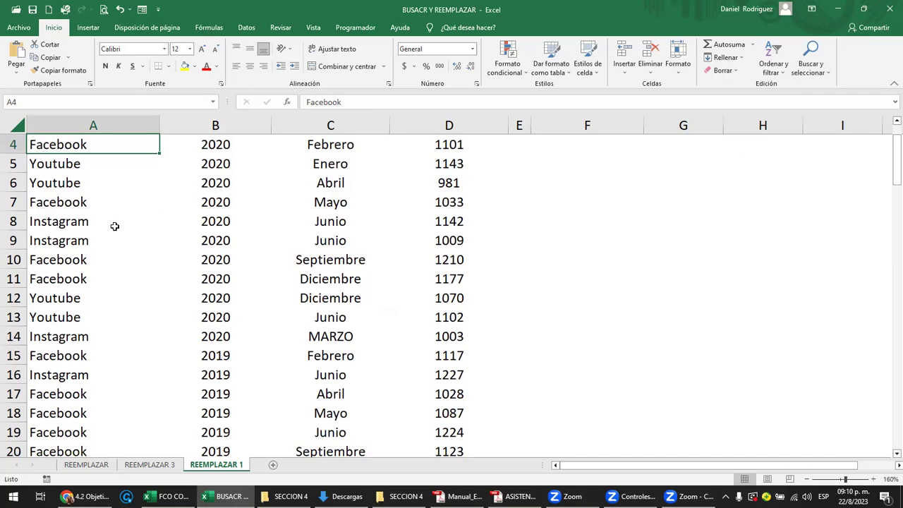
{"action": "scroll", "coordinate": [40, 262], "scroll_direction": "down", "scroll_amount": 3}
{"action": "scroll", "coordinate": [31, 247], "scroll_direction": "down", "scroll_amount": 3}
{"action": "scroll", "coordinate": [31, 247], "scroll_direction": "up", "scroll_amount": 3}
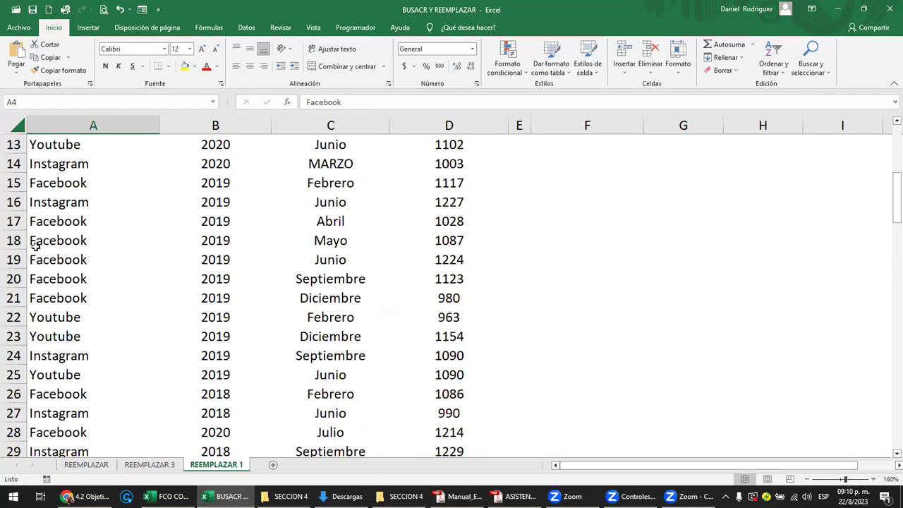
{"action": "scroll", "coordinate": [33, 240], "scroll_direction": "up", "scroll_amount": 4}
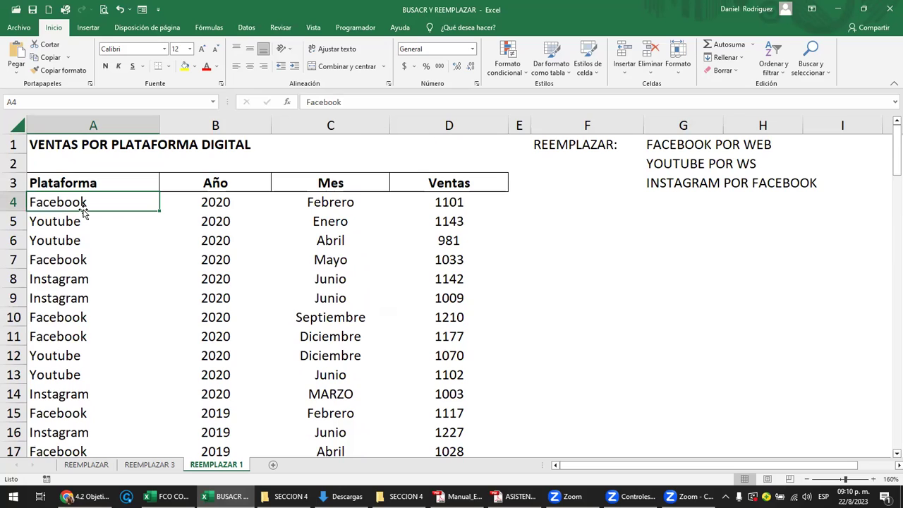
- Reopen Buscar y reemplazar and replace the old search term vendedor 3 with facebook
{"action": "key", "text": "ctrl+b"}
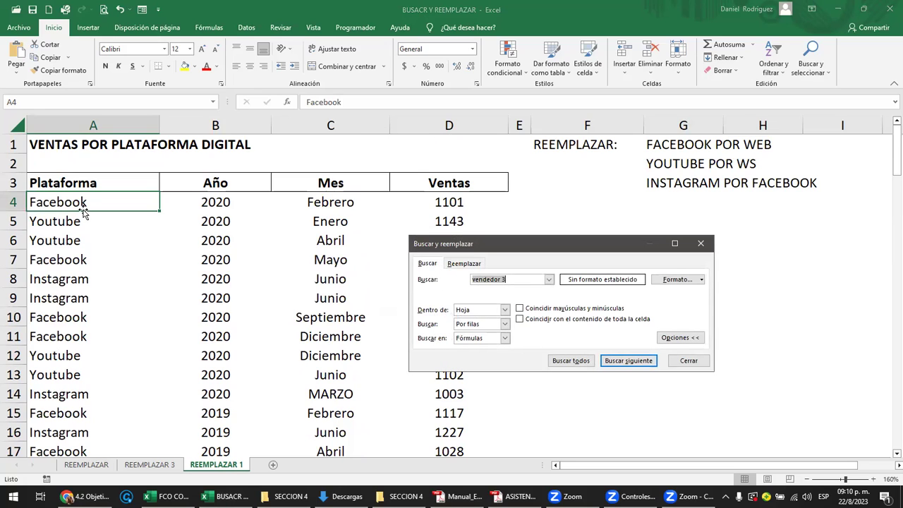
{"action": "left_click_drag", "start_coordinate": [531, 247], "coordinate": [497, 158]}
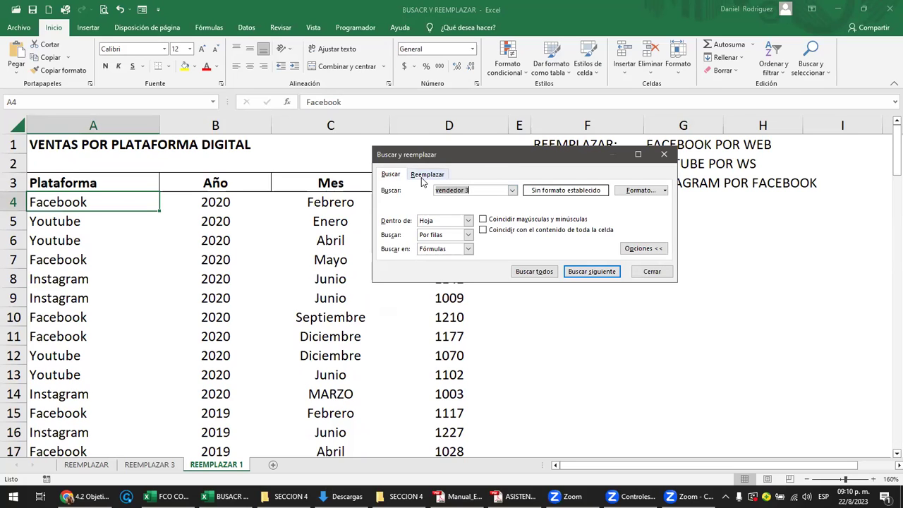
{"action": "left_click_drag", "start_coordinate": [479, 191], "coordinate": [406, 192]}
{"action": "type", "text": "facebook"}
- Step through the facebook matches from A7 to A11, then list all 33 matching cells
{"action": "left_click", "coordinate": [585, 275]}
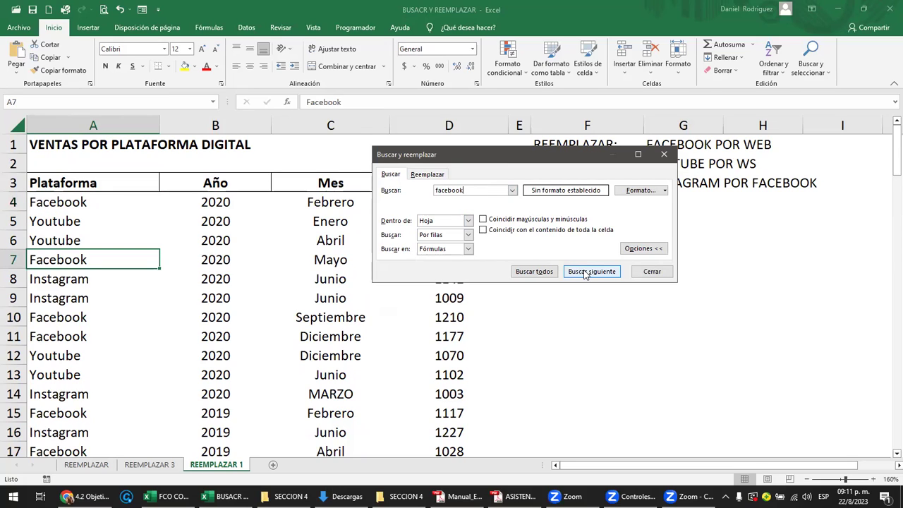
{"action": "left_click", "coordinate": [585, 275]}
{"action": "left_click", "coordinate": [585, 275]}
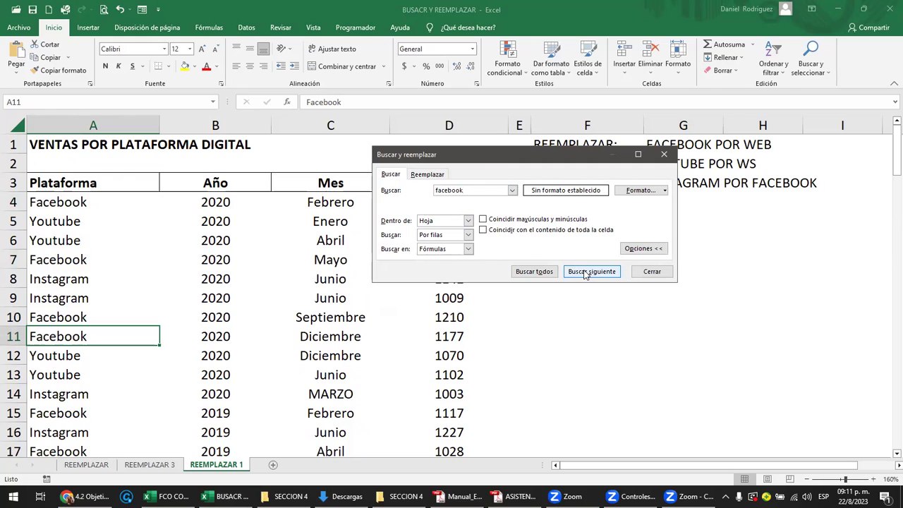
{"action": "left_click", "coordinate": [538, 272]}
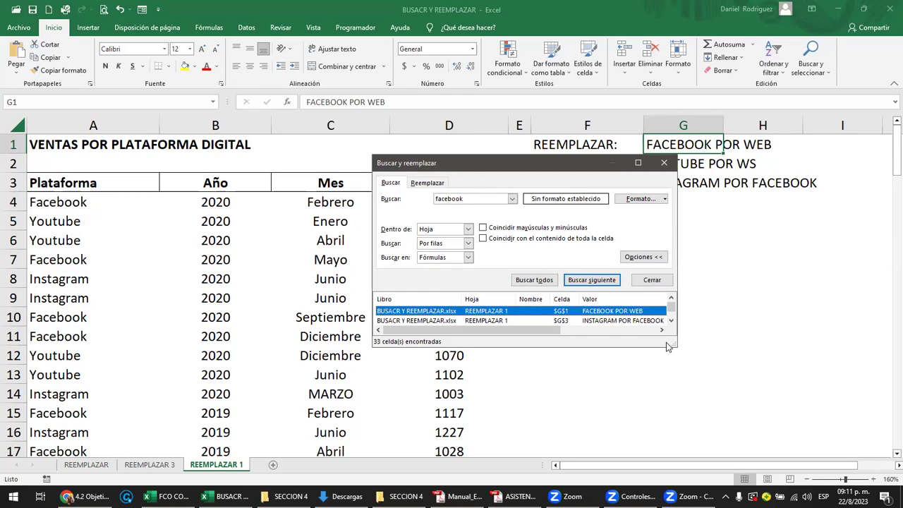
- Enlarge the facebook results list, move the window to uncover columns F–H and Mes, and select the term
{"action": "left_click_drag", "start_coordinate": [670, 342], "coordinate": [779, 408]}
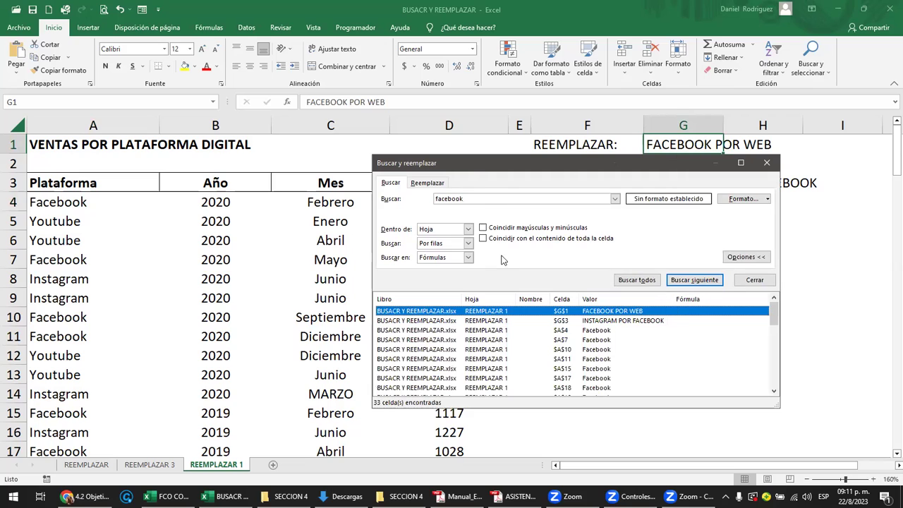
{"action": "left_click_drag", "start_coordinate": [480, 167], "coordinate": [466, 94]}
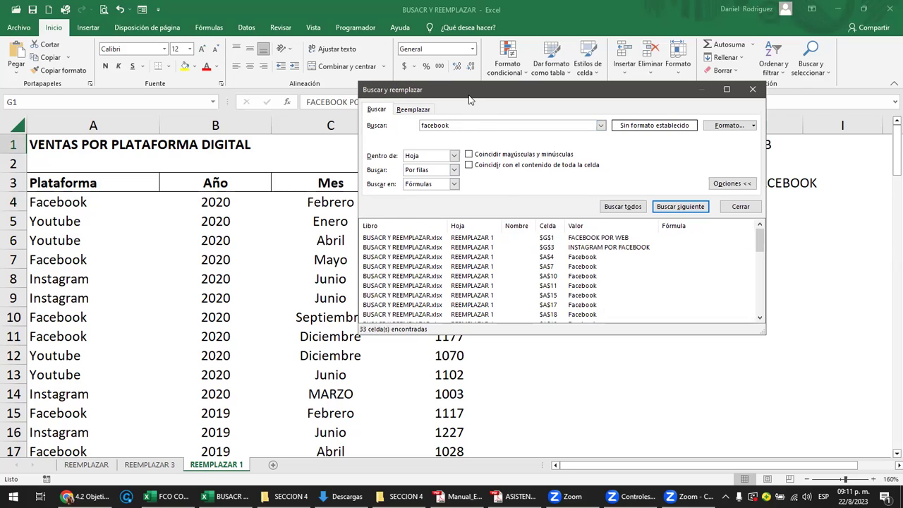
{"action": "left_click_drag", "start_coordinate": [469, 99], "coordinate": [267, 95]}
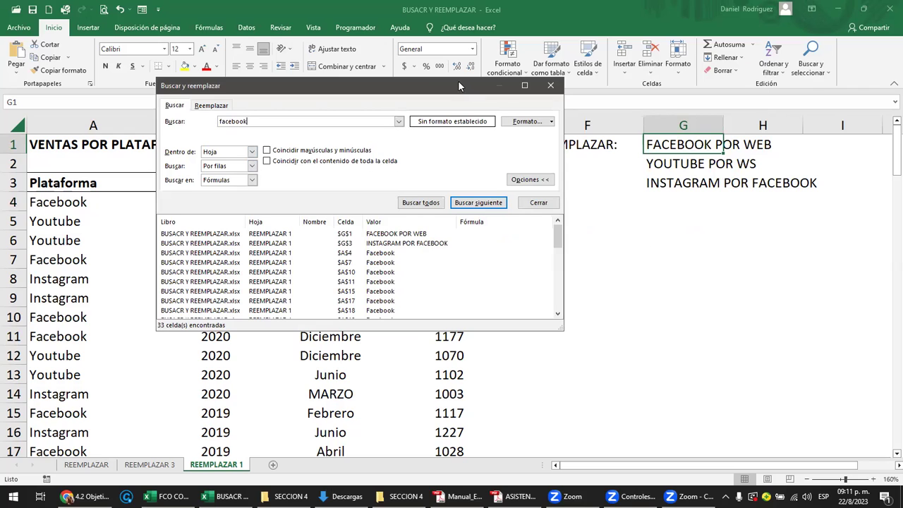
{"action": "mouse_move", "coordinate": [455, 89]}
{"action": "left_mouse_down"}
{"action": "mouse_move", "coordinate": [739, 150]}
{"action": "mouse_move", "coordinate": [732, 123]}
{"action": "left_mouse_up"}
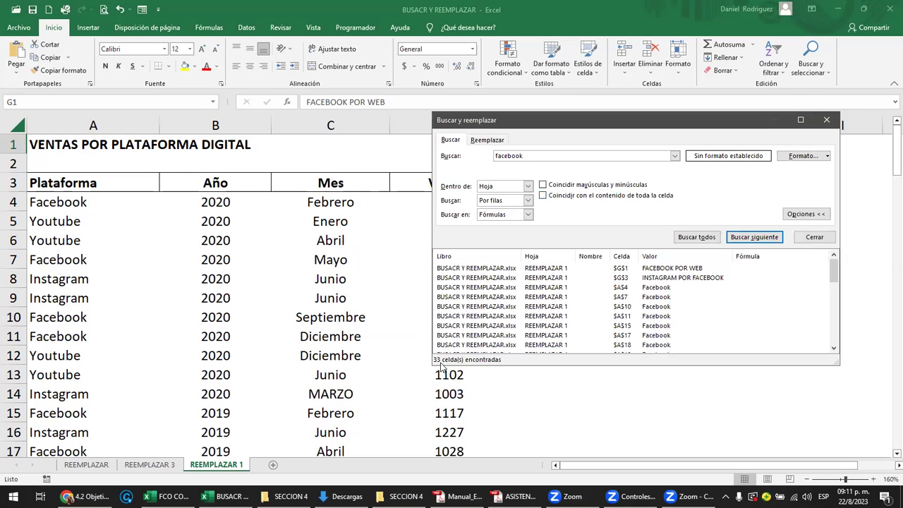
{"action": "left_click_drag", "start_coordinate": [626, 122], "coordinate": [491, 201]}
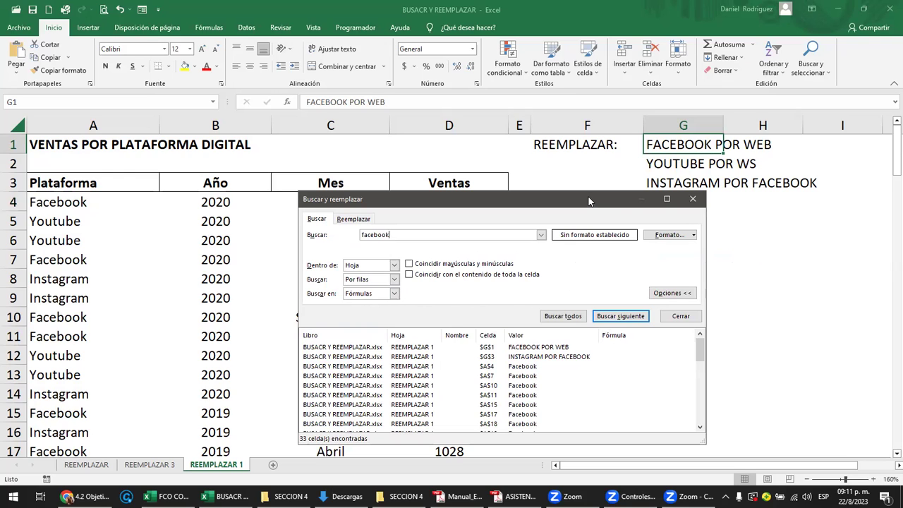
{"action": "left_click_drag", "start_coordinate": [590, 202], "coordinate": [726, 144]}
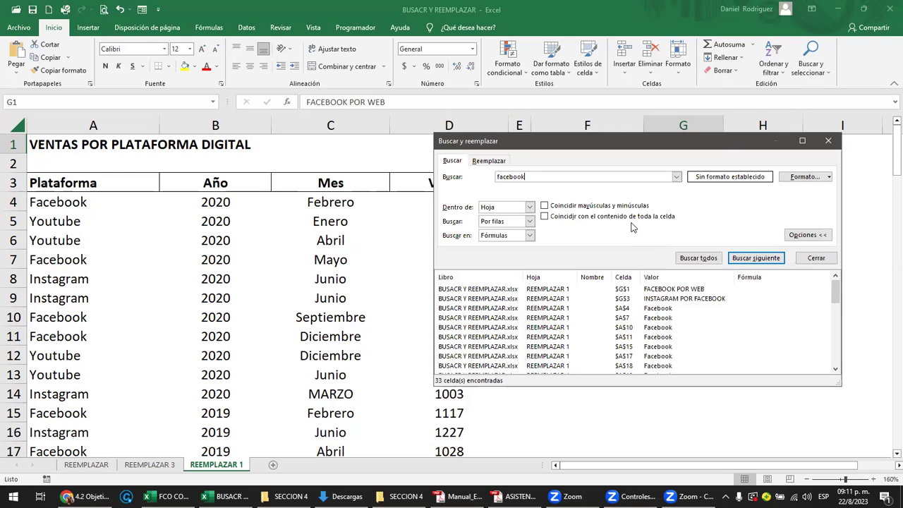
{"action": "left_click_drag", "start_coordinate": [541, 176], "coordinate": [488, 174]}
- Search for youtube, finding G2 first, and list every matching cell
{"action": "type", "text": "youtube"}
{"action": "key", "text": "Return"}
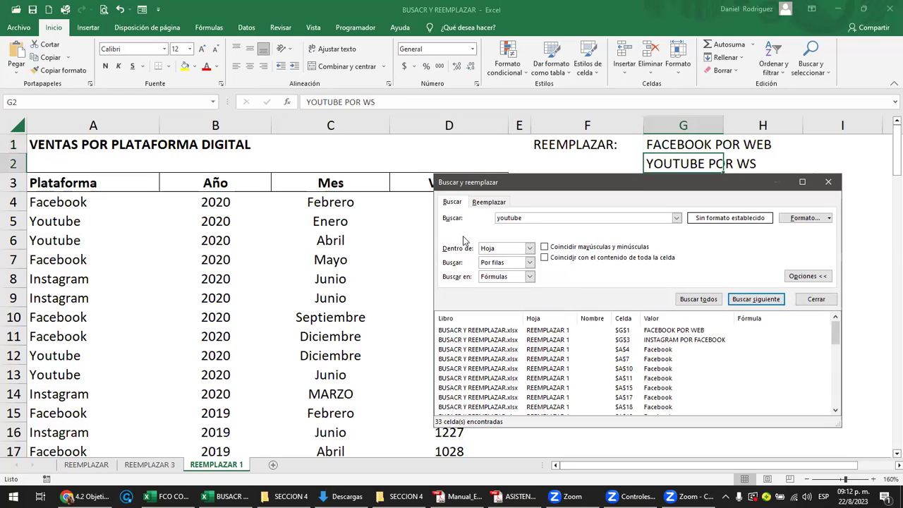
{"action": "left_click_drag", "start_coordinate": [606, 184], "coordinate": [563, 123]}
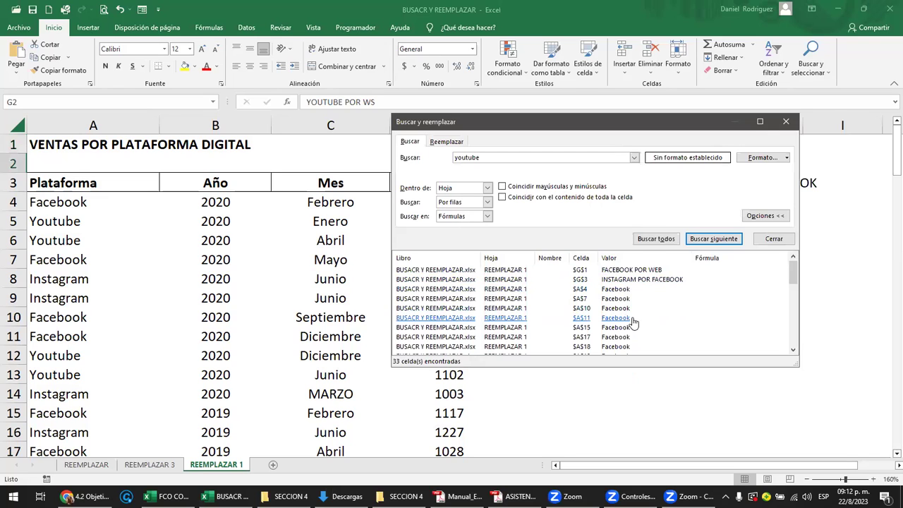
{"action": "left_click", "coordinate": [653, 240]}
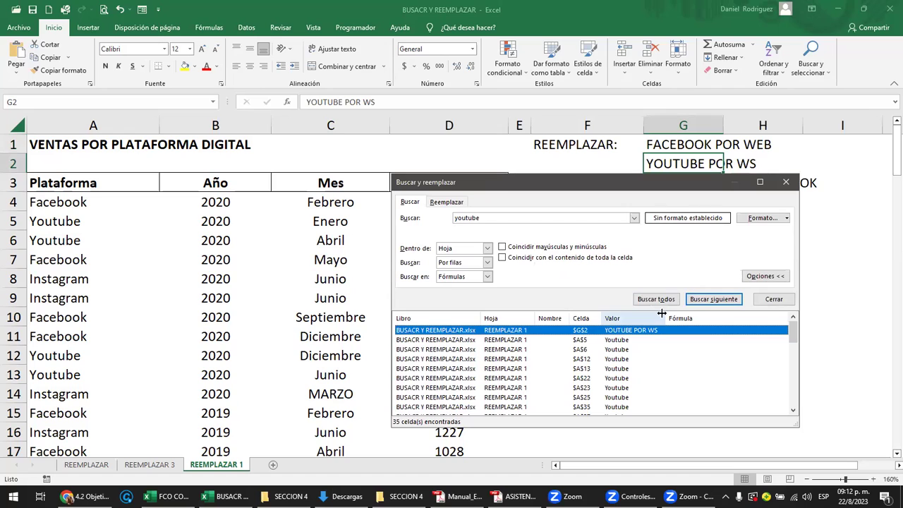
- Step through youtube matches from A5, enlarge the results list, then close the search and select the whole sheet
{"action": "left_click", "coordinate": [702, 300]}
{"action": "left_click", "coordinate": [702, 300]}
{"action": "left_click", "coordinate": [702, 300]}
{"action": "left_click", "coordinate": [703, 300]}
{"action": "left_click", "coordinate": [657, 300]}
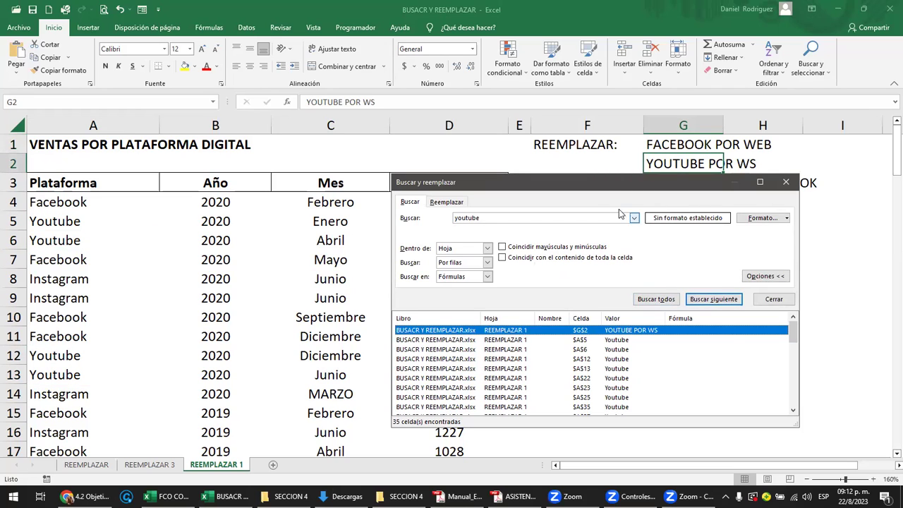
{"action": "left_click_drag", "start_coordinate": [597, 185], "coordinate": [544, 123]}
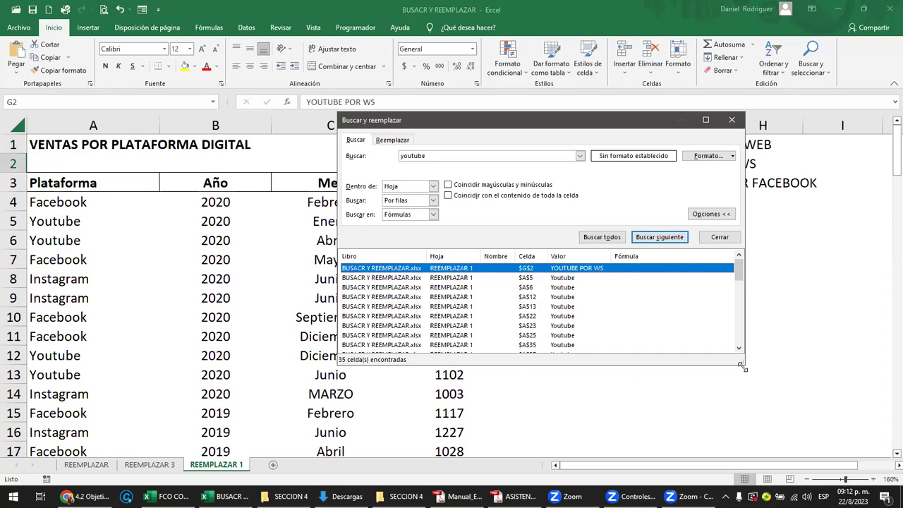
{"action": "left_click_drag", "start_coordinate": [743, 367], "coordinate": [799, 412]}
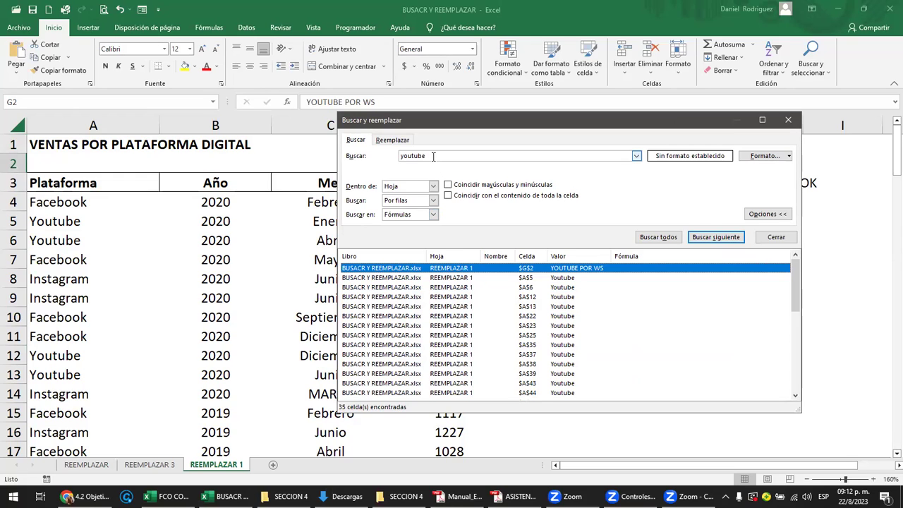
{"action": "left_click", "coordinate": [789, 120]}
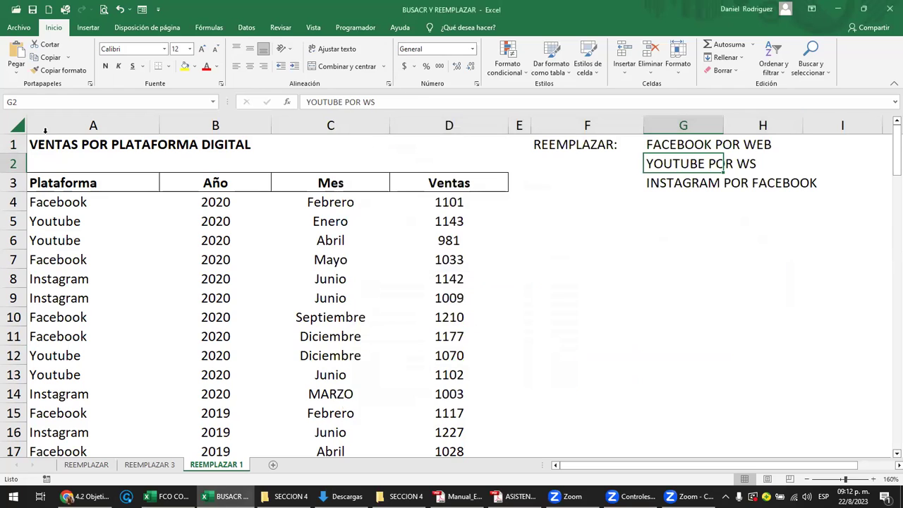
{"action": "left_click", "coordinate": [18, 126]}
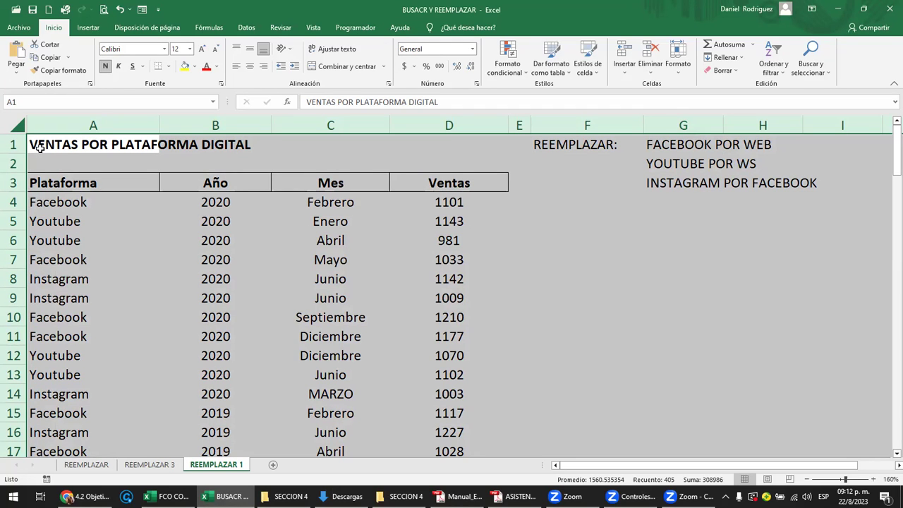
- Select the whole data range A1:J102, then clear the selection
{"action": "left_click", "coordinate": [538, 280]}
{"action": "scroll", "coordinate": [539, 281], "scroll_direction": "down", "scroll_amount": 10, "text": "ctrl"}
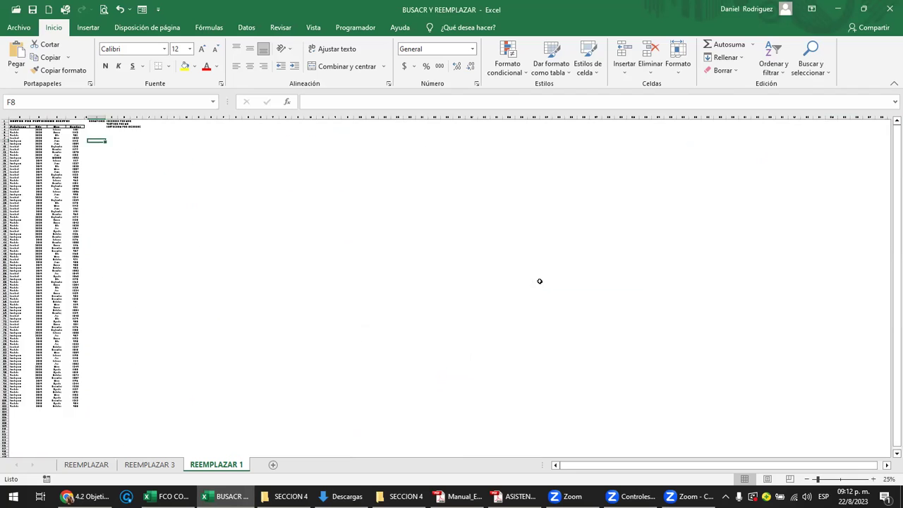
{"action": "scroll", "coordinate": [539, 280], "scroll_direction": "up", "scroll_amount": 1, "text": "ctrl"}
{"action": "left_click_drag", "start_coordinate": [149, 407], "coordinate": [18, 117]}
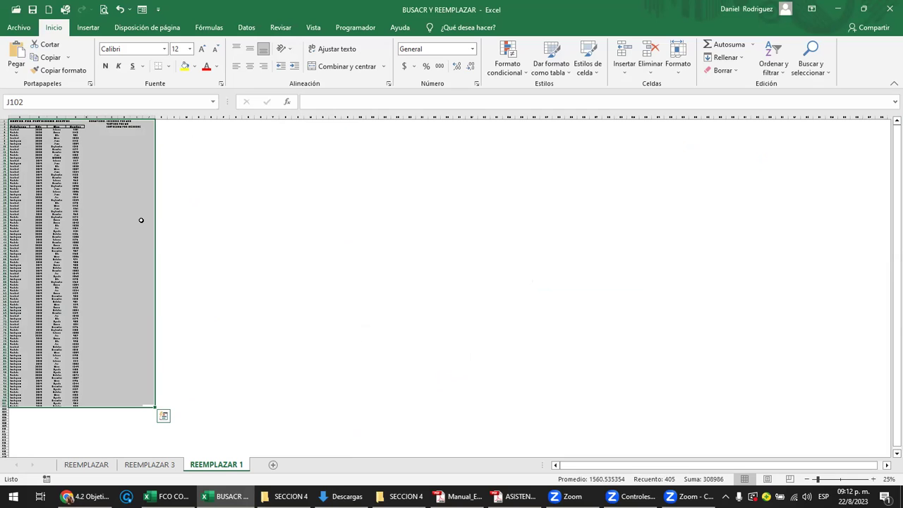
{"action": "left_click", "coordinate": [260, 231]}
- Search for instagram, list all 35 matches in an enlarged results list, then close the window
{"action": "key", "text": "ctrl+b"}
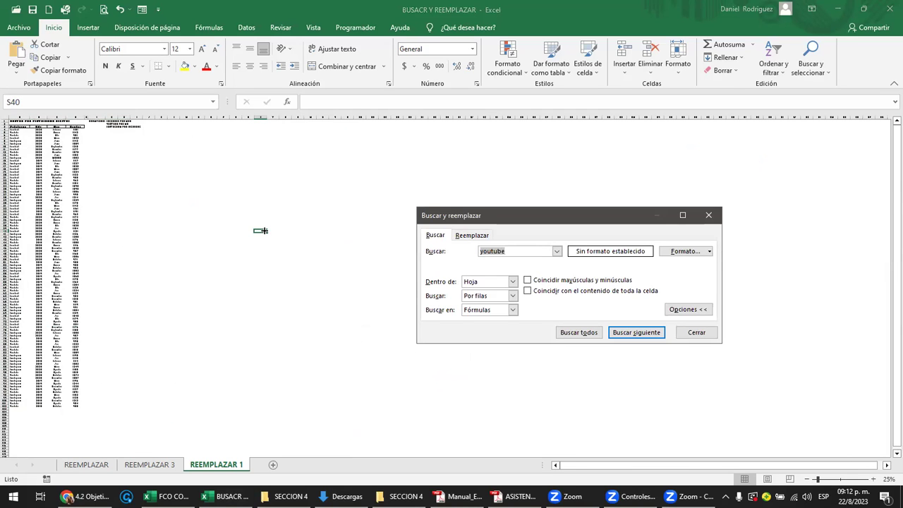
{"action": "type", "text": "instagram"}
{"action": "key", "text": "Return"}
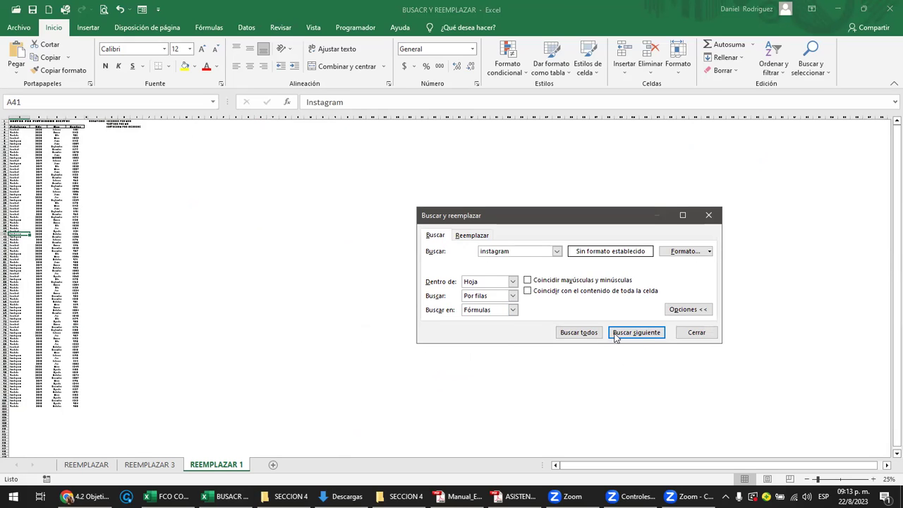
{"action": "left_click", "coordinate": [577, 334]}
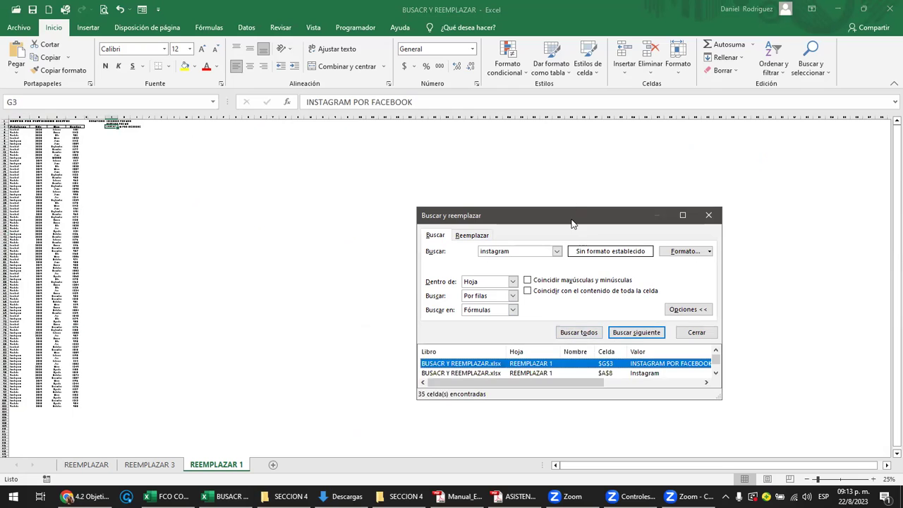
{"action": "left_click_drag", "start_coordinate": [571, 222], "coordinate": [440, 142]}
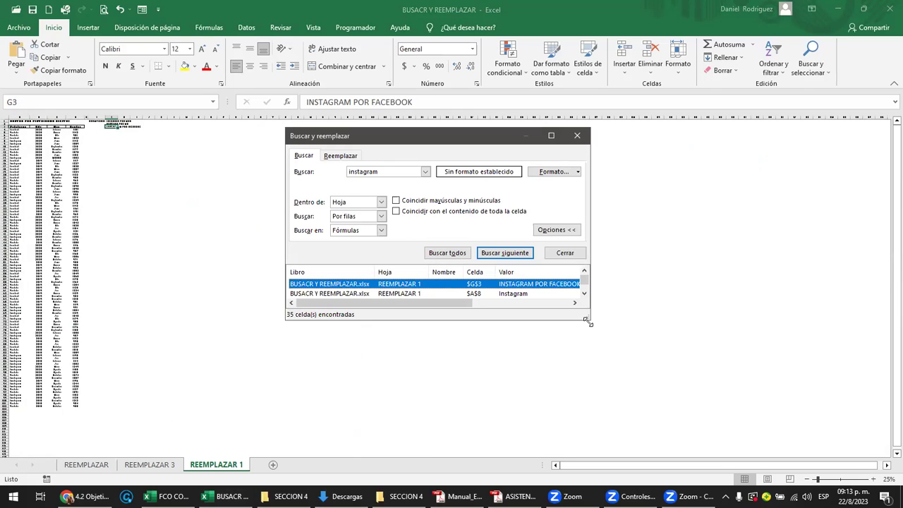
{"action": "left_click_drag", "start_coordinate": [588, 321], "coordinate": [713, 386]}
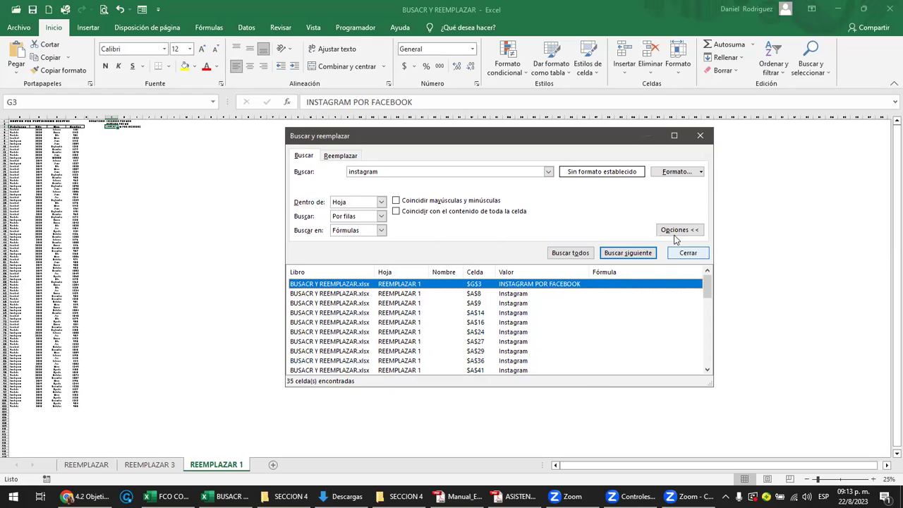
{"action": "left_click", "coordinate": [700, 136]}
- Return to A1 on REEMPLAZAR 1, then move to the REEMPLAZAR sheet and select cell B4
{"action": "left_click", "coordinate": [211, 240]}
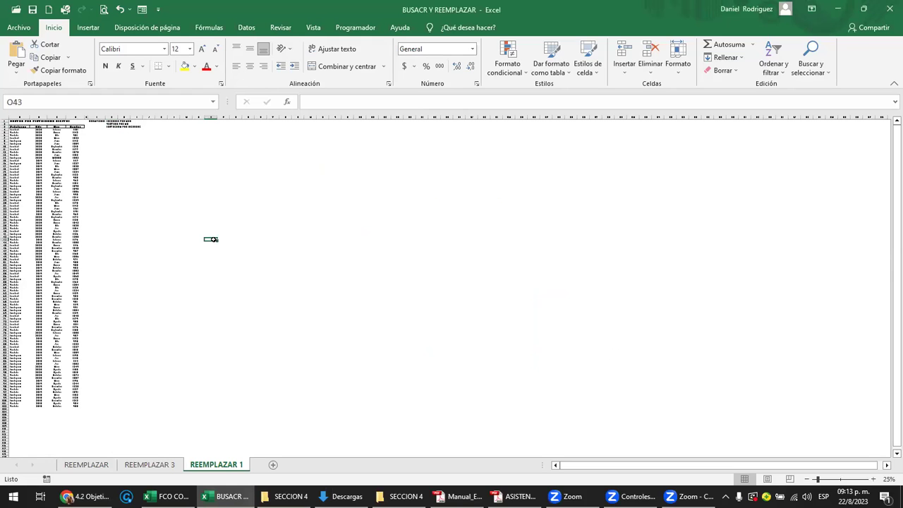
{"action": "key", "text": "ctrl+Home"}
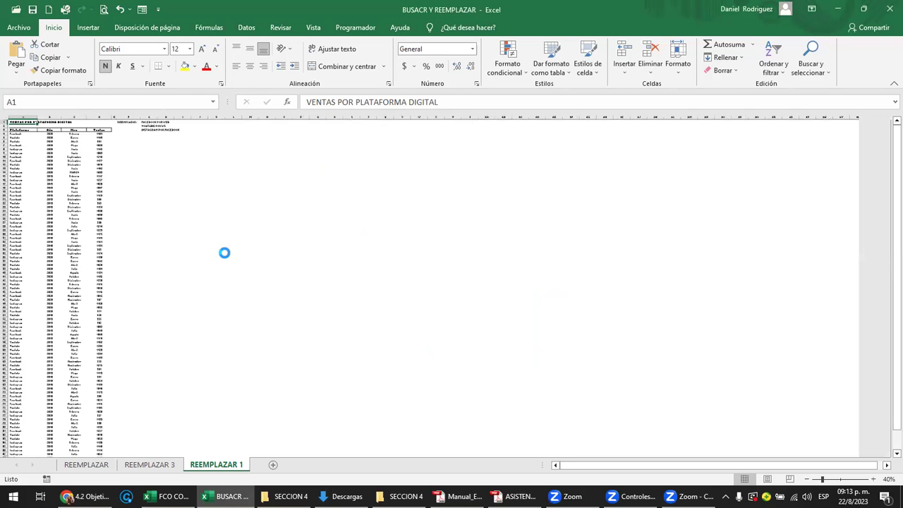
{"action": "scroll", "coordinate": [224, 254], "scroll_direction": "up", "scroll_amount": 5}
{"action": "scroll", "coordinate": [225, 254], "scroll_direction": "up", "scroll_amount": 2}
{"action": "scroll", "coordinate": [225, 254], "scroll_direction": "up", "scroll_amount": 4}
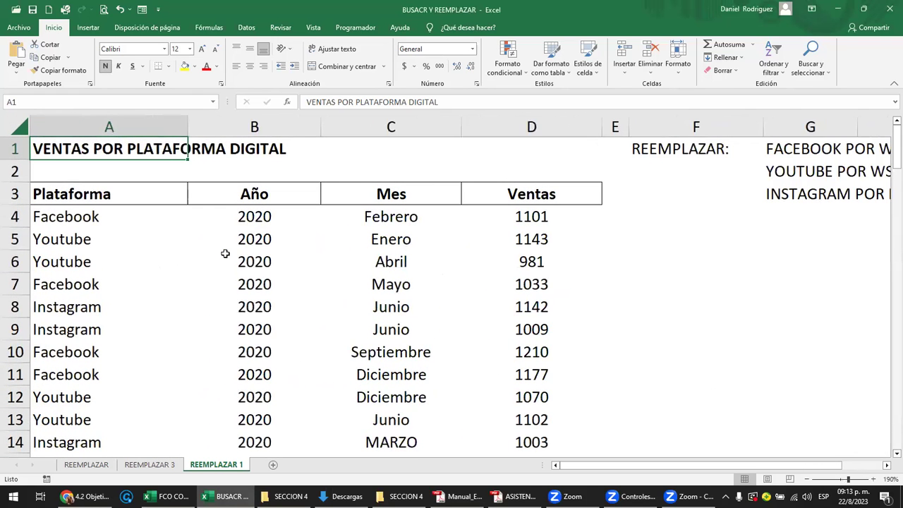
{"action": "scroll", "coordinate": [225, 254], "scroll_direction": "down", "scroll_amount": 1}
{"action": "left_click", "coordinate": [76, 211]}
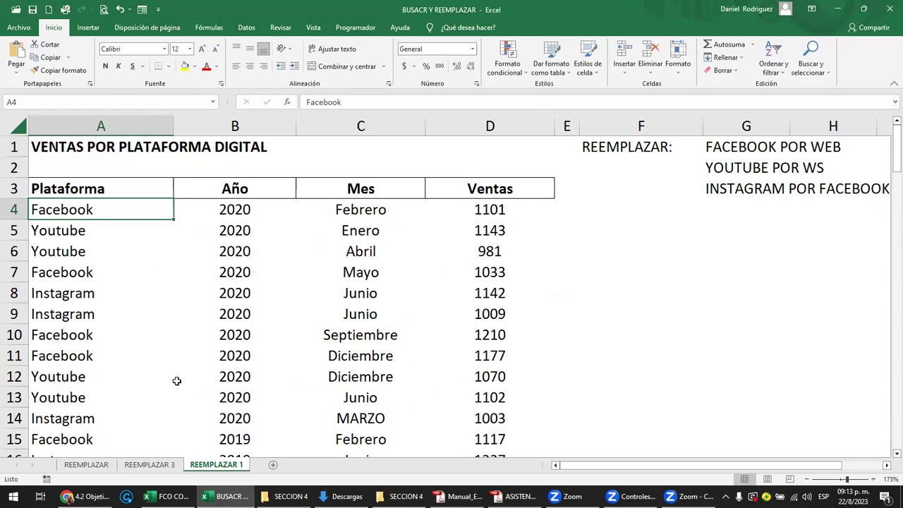
{"action": "left_click", "coordinate": [79, 466]}
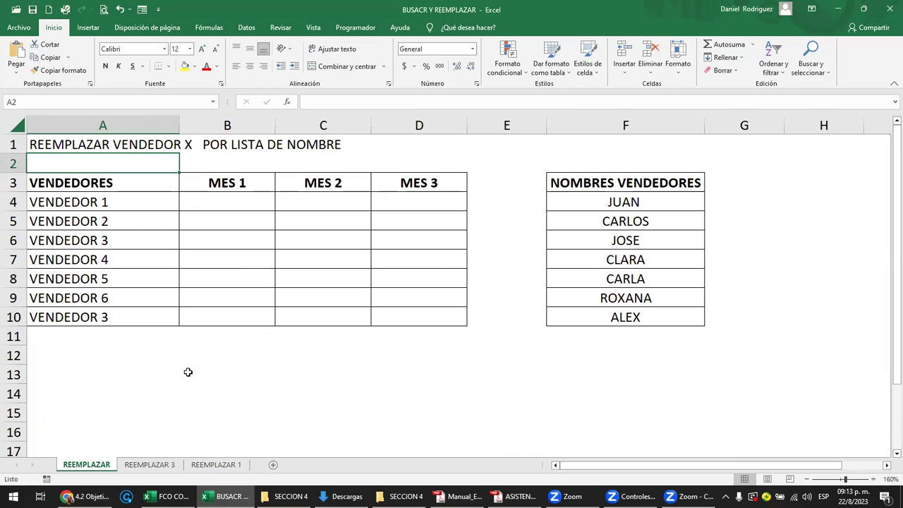
{"action": "left_click", "coordinate": [204, 206]}
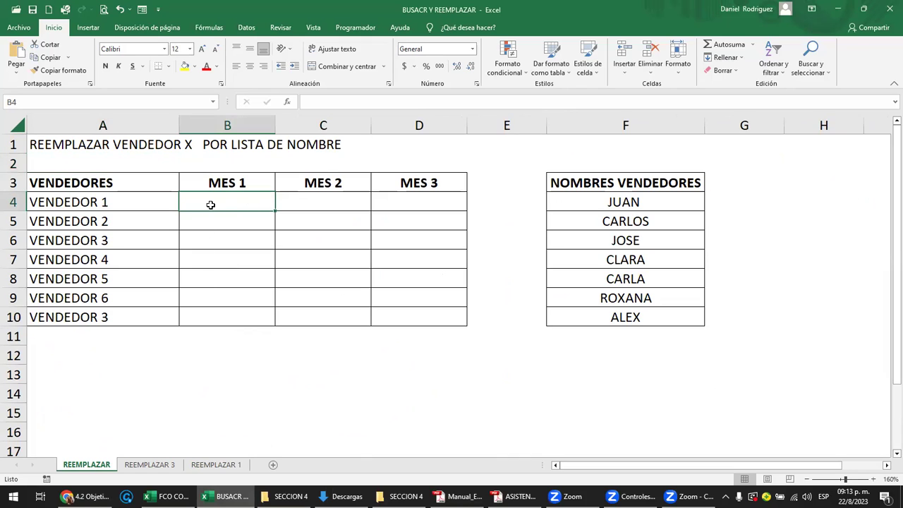
- Cancel a mistyped formula in B4 and reselect cell B4 on its own
{"action": "type", "text": "="}
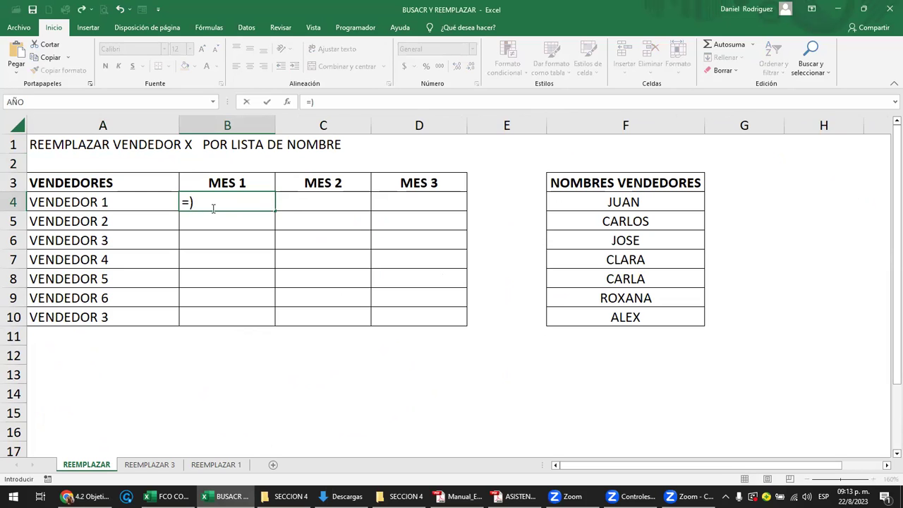
{"action": "type", "text": "i"}
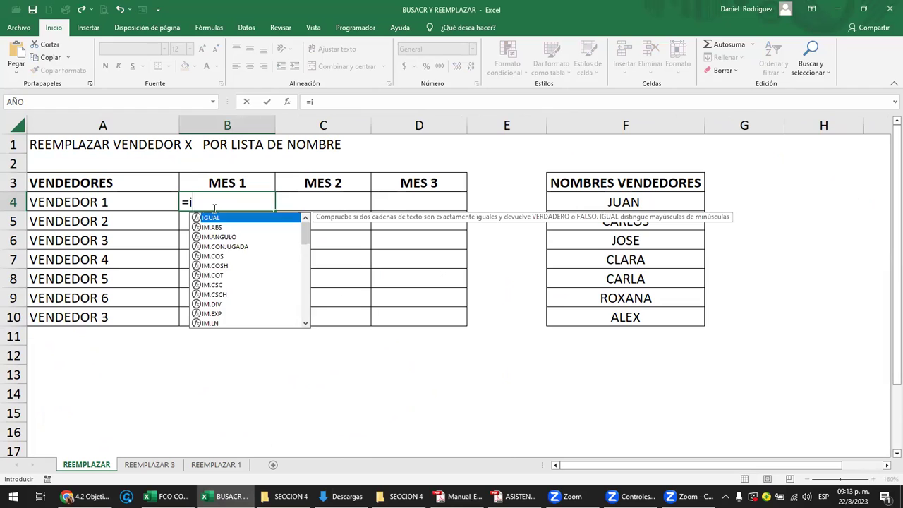
{"action": "key", "text": "BackSpace"}
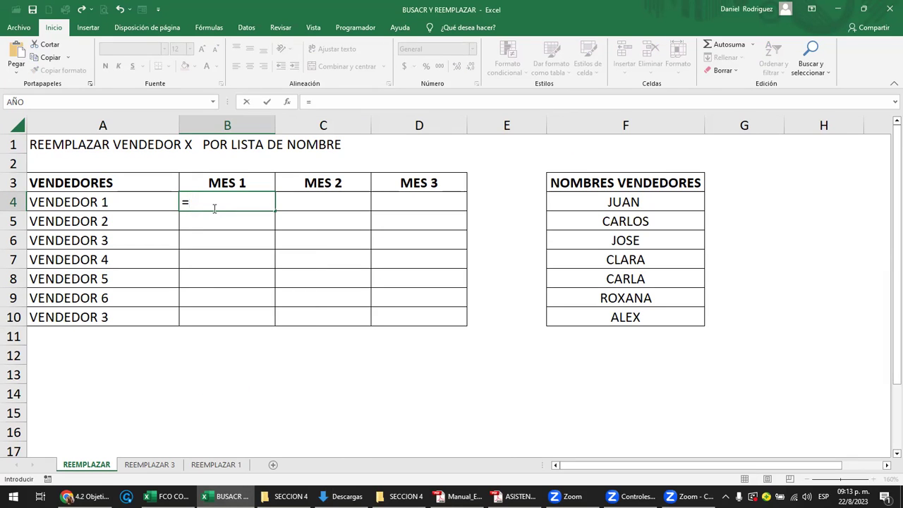
{"action": "key", "text": "Escape"}
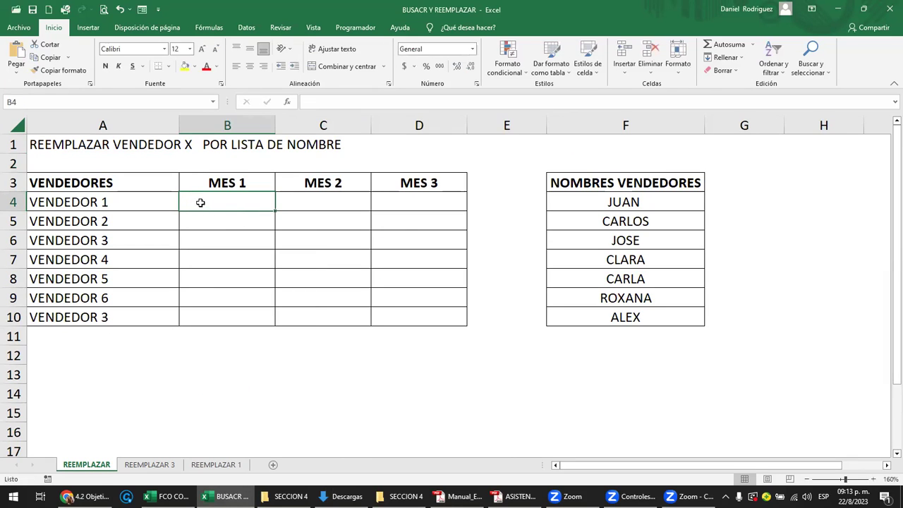
{"action": "left_click_drag", "start_coordinate": [201, 202], "coordinate": [423, 306]}
{"action": "left_click_drag", "start_coordinate": [236, 204], "coordinate": [311, 222]}
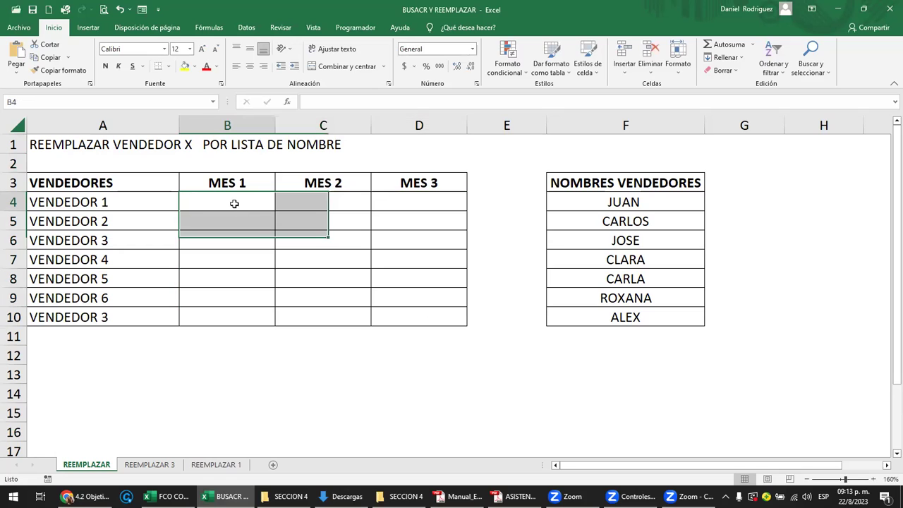
{"action": "left_click", "coordinate": [235, 204]}
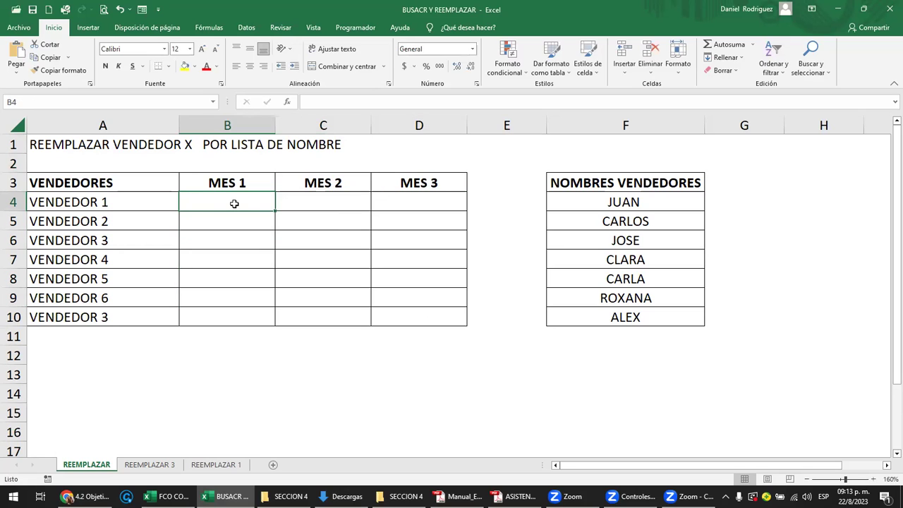
- Enter =ALEATORIO.ENTRE(600;975) in B4 and accept Excel's formula correction
{"action": "type", "text": "=ale"}
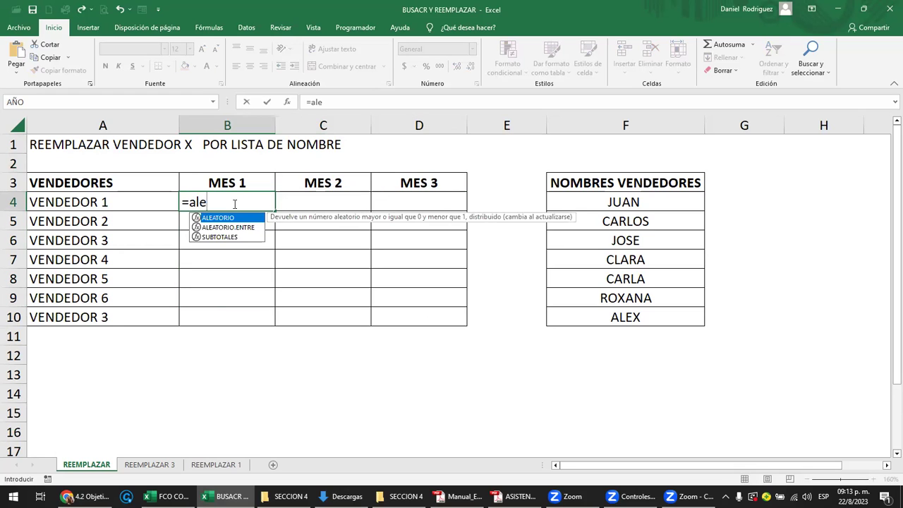
{"action": "key", "text": "Down"}
{"action": "key", "text": "Tab"}
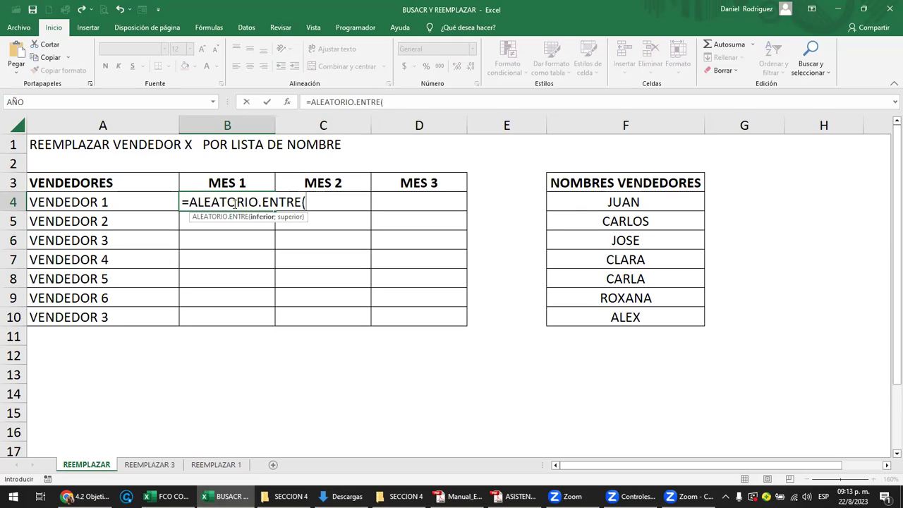
{"action": "type", "text": "600;975="}
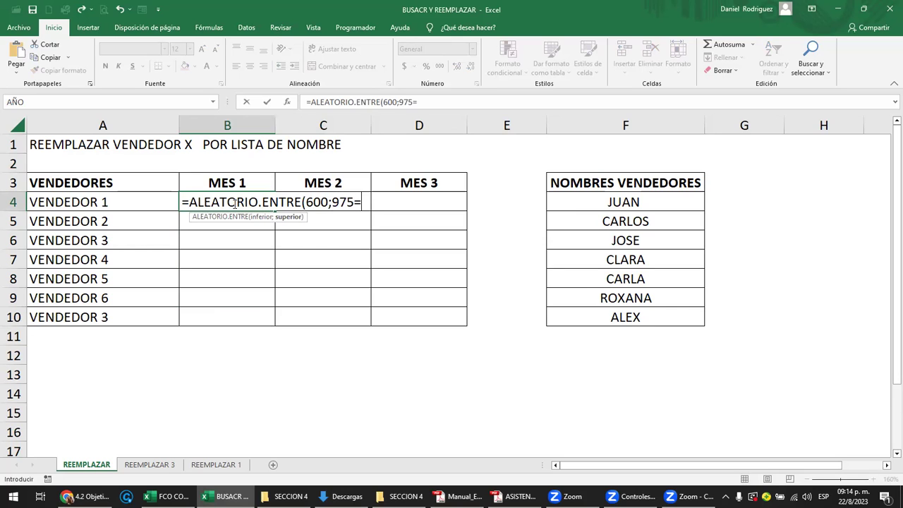
{"action": "key", "text": "Return"}
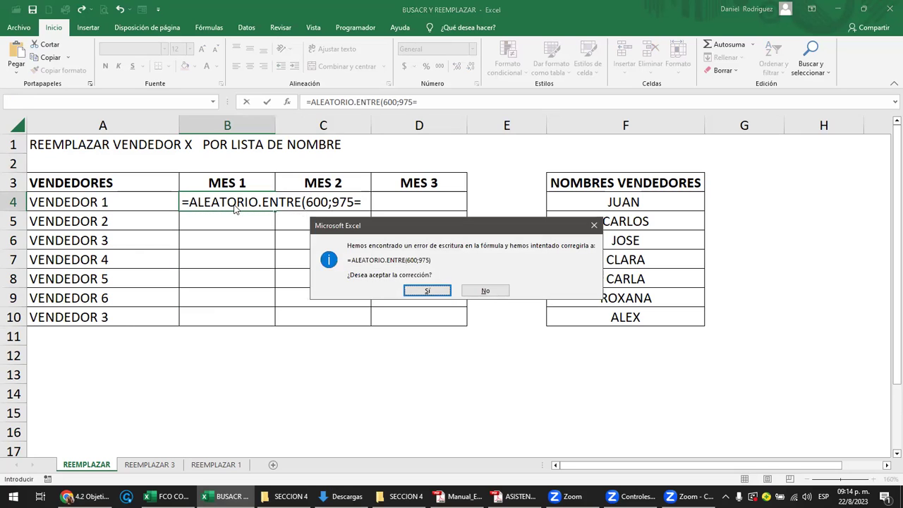
{"action": "key", "text": "Return"}
- Fill B4's random formula across B4:D10 and centre the values
{"action": "left_click", "coordinate": [235, 203]}
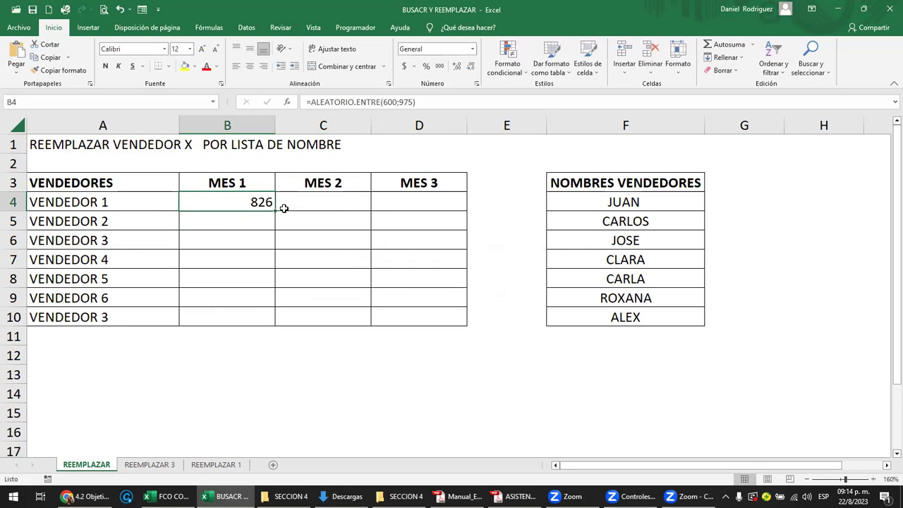
{"action": "left_click_drag", "start_coordinate": [274, 212], "coordinate": [428, 216]}
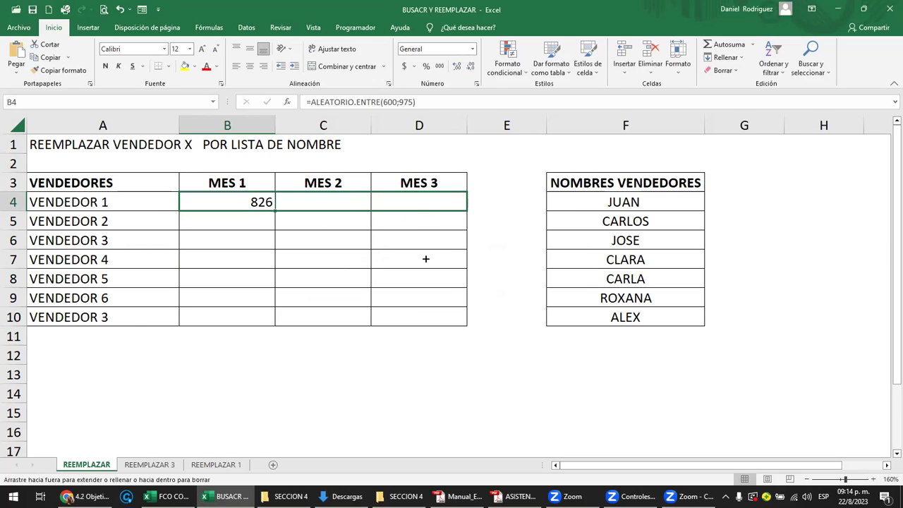
{"action": "mouse_move", "coordinate": [434, 331]}
{"action": "left_mouse_down"}
{"action": "mouse_move", "coordinate": [466, 210]}
{"action": "mouse_move", "coordinate": [468, 323]}
{"action": "left_mouse_up"}
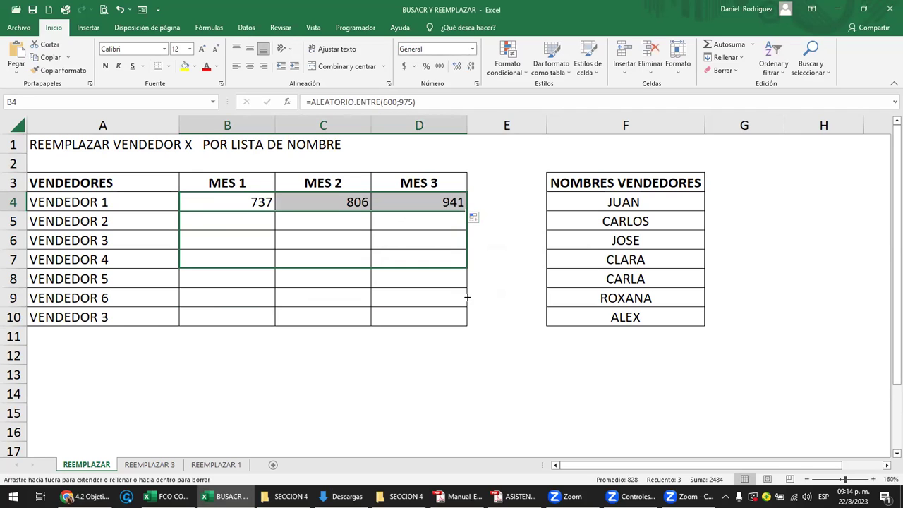
{"action": "left_click", "coordinate": [249, 65]}
- Check B4's 600;975 bounds, then give B4:D10 accounting format and copy the range
{"action": "left_click", "coordinate": [230, 204]}
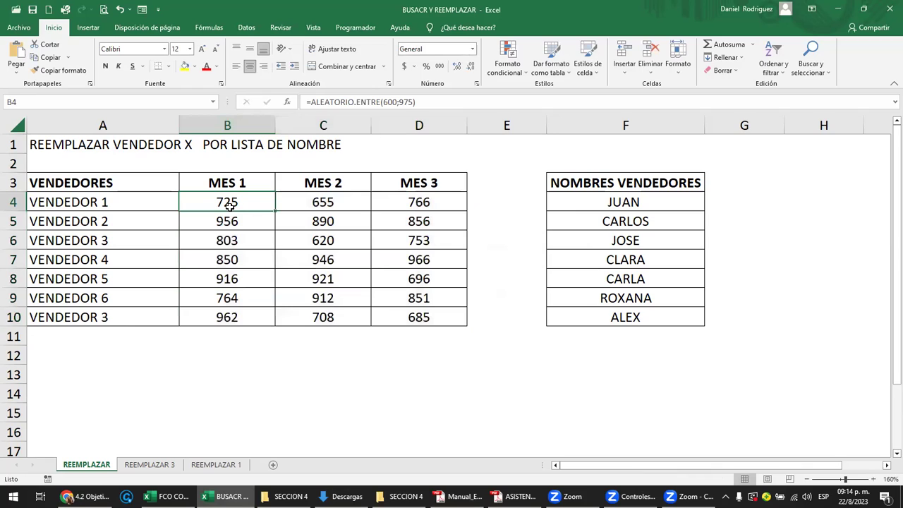
{"action": "left_click", "coordinate": [391, 102]}
{"action": "left_click_drag", "start_coordinate": [404, 102], "coordinate": [411, 102]}
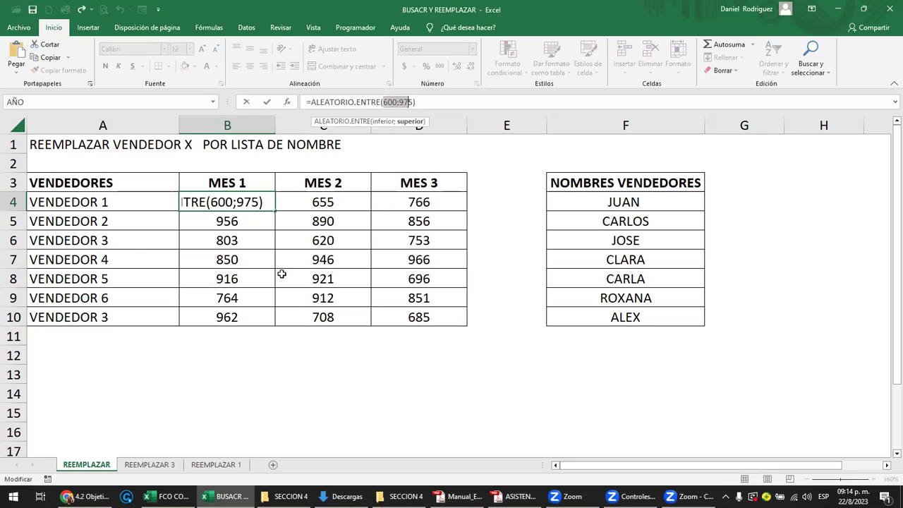
{"action": "key", "text": "Escape"}
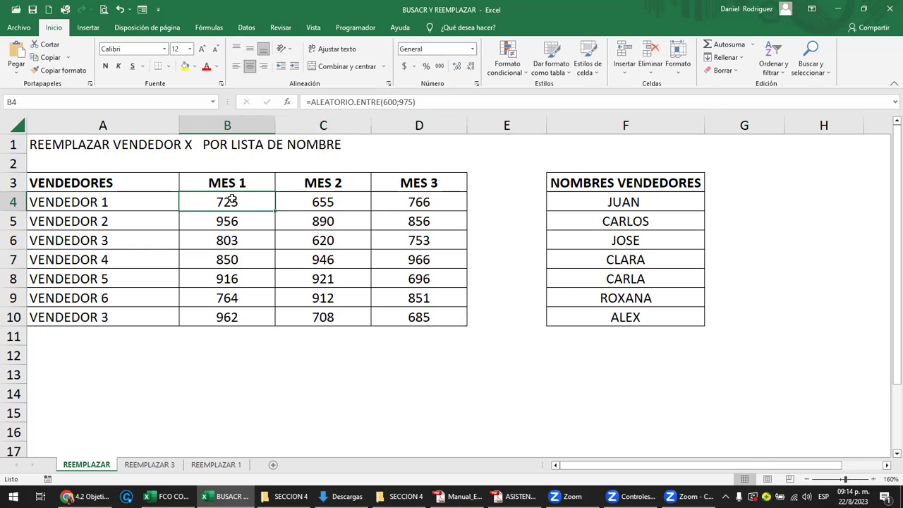
{"action": "left_click_drag", "start_coordinate": [310, 202], "coordinate": [419, 309]}
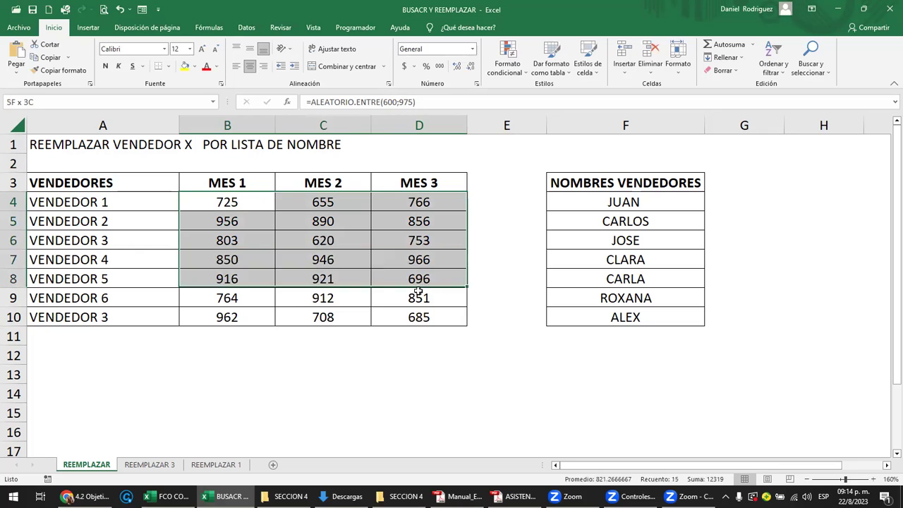
{"action": "left_click", "coordinate": [405, 67]}
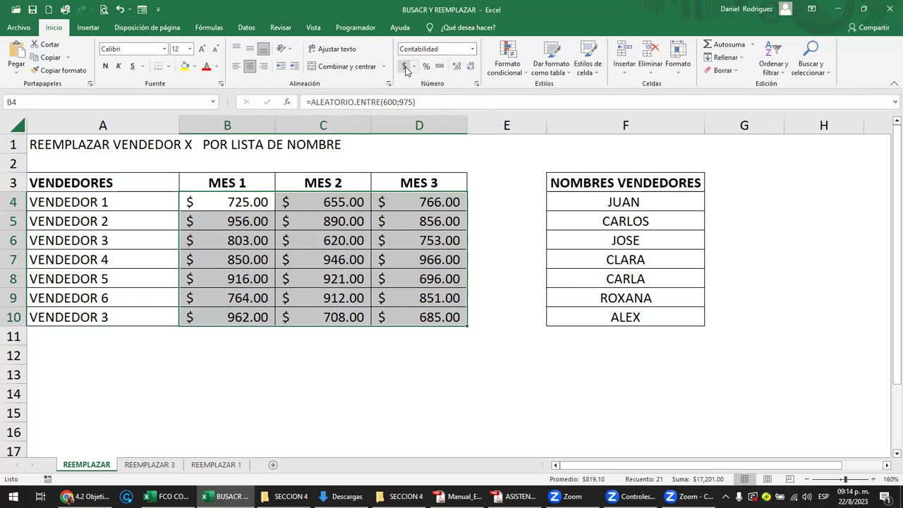
{"action": "key", "text": "ctrl+c"}
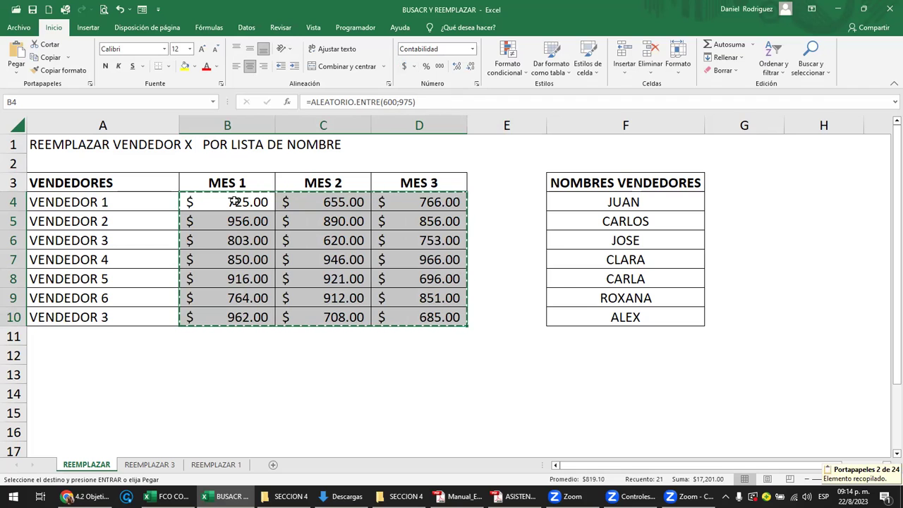
- Paste the copied month range back as fixed values and confirm B5 holds a plain number
{"action": "right_click", "coordinate": [232, 202]}
{"action": "left_click", "coordinate": [272, 267]}
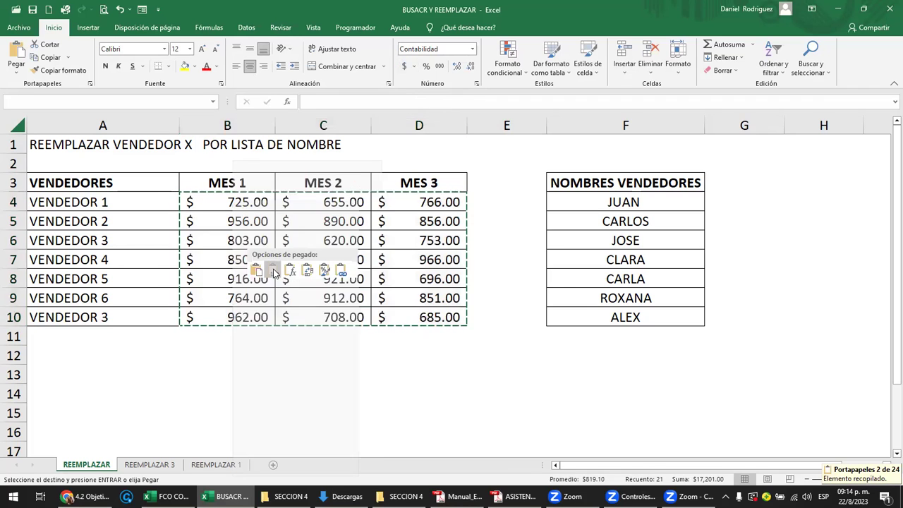
{"action": "left_click", "coordinate": [254, 349]}
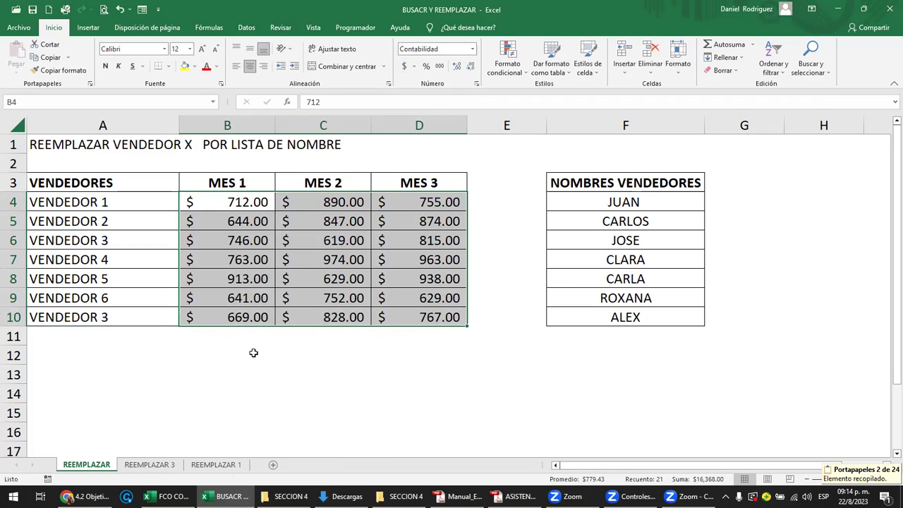
{"action": "key", "text": "Escape"}
{"action": "left_click", "coordinate": [249, 219]}
{"action": "key", "text": "F2"}
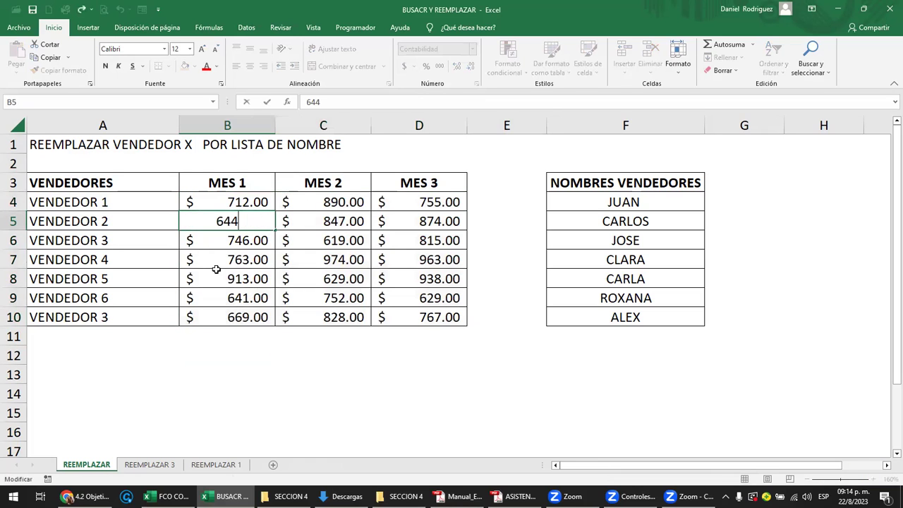
{"action": "key", "text": "Escape"}
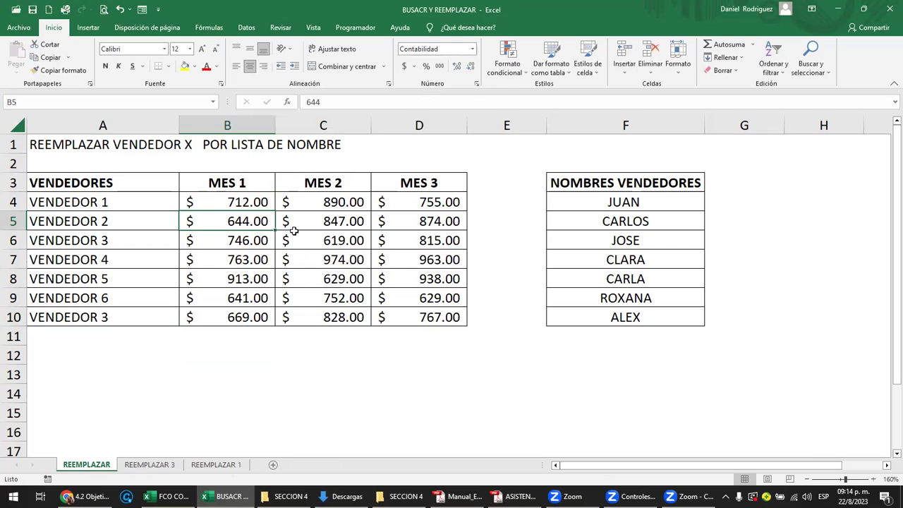
- Overwrite the 619.00 amount in C6 with 17
{"action": "left_click", "coordinate": [244, 167]}
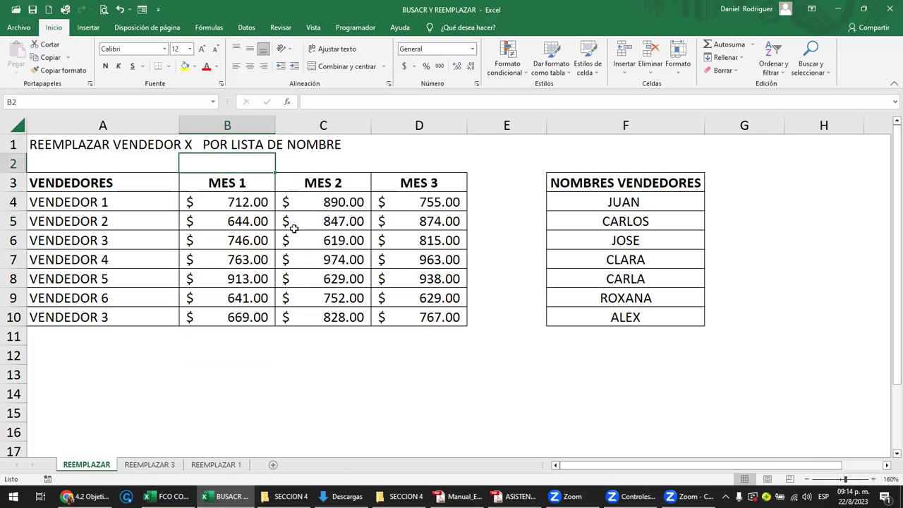
{"action": "left_click", "coordinate": [338, 240]}
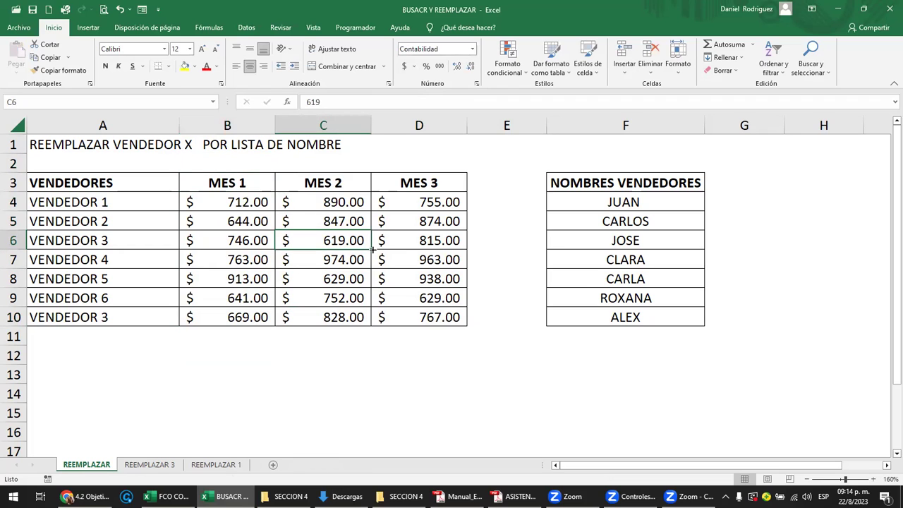
{"action": "type", "text": "17"}
{"action": "key", "text": "Return"}
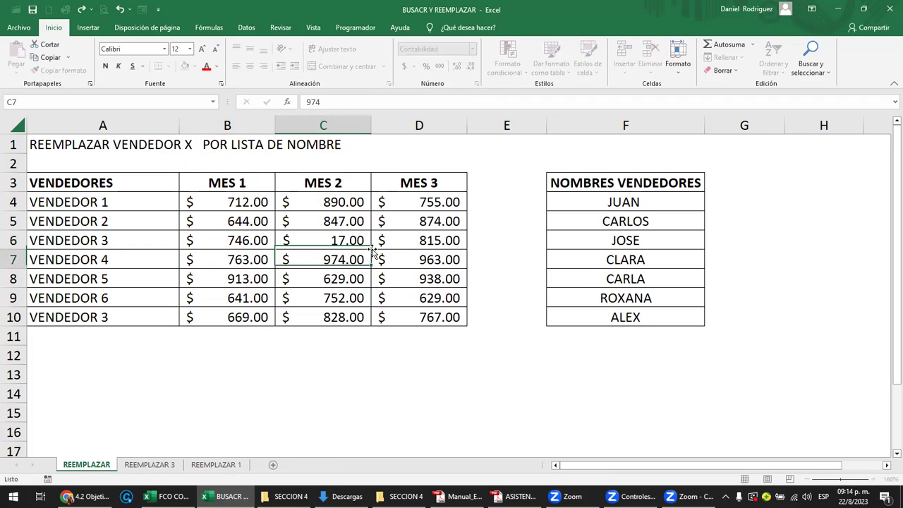
{"action": "key", "text": "Up"}
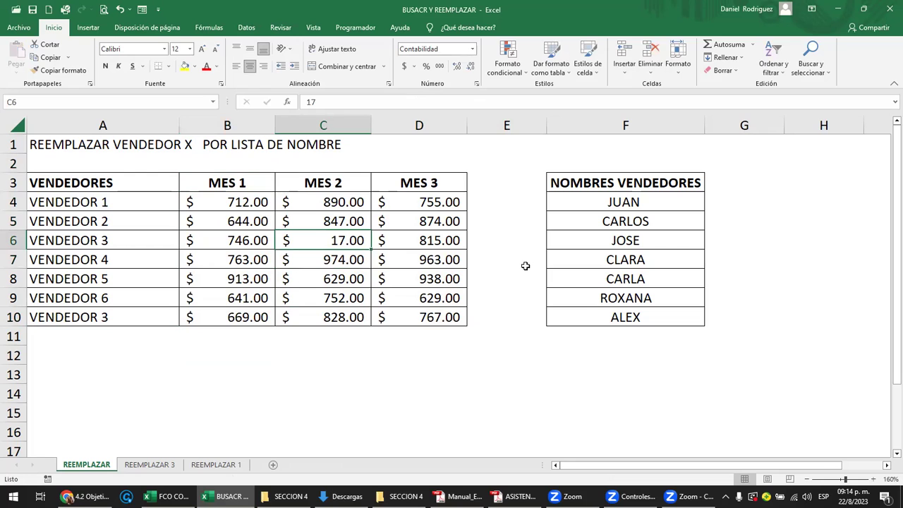
{"action": "key", "text": "ctrl+l"}
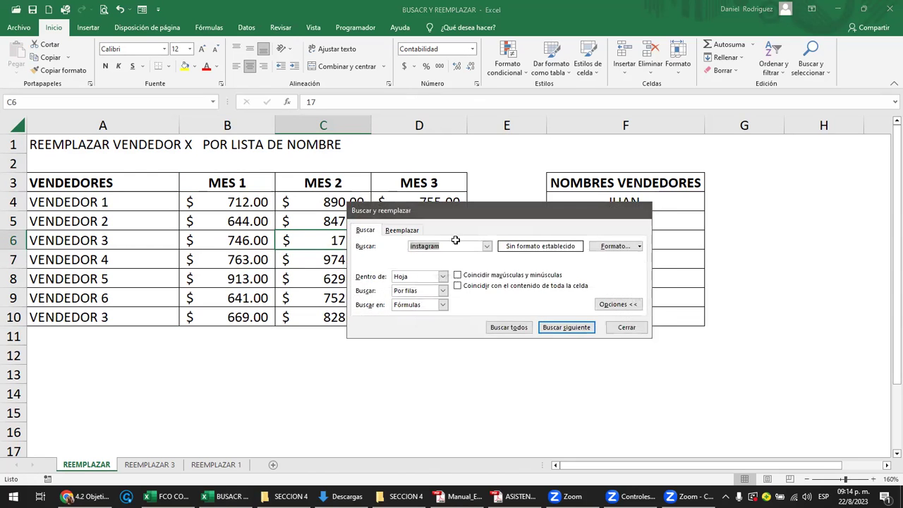
- Search the sheet for 17 and jump to the next matching cell
{"action": "key", "text": "Escape"}
{"action": "left_click", "coordinate": [57, 166]}
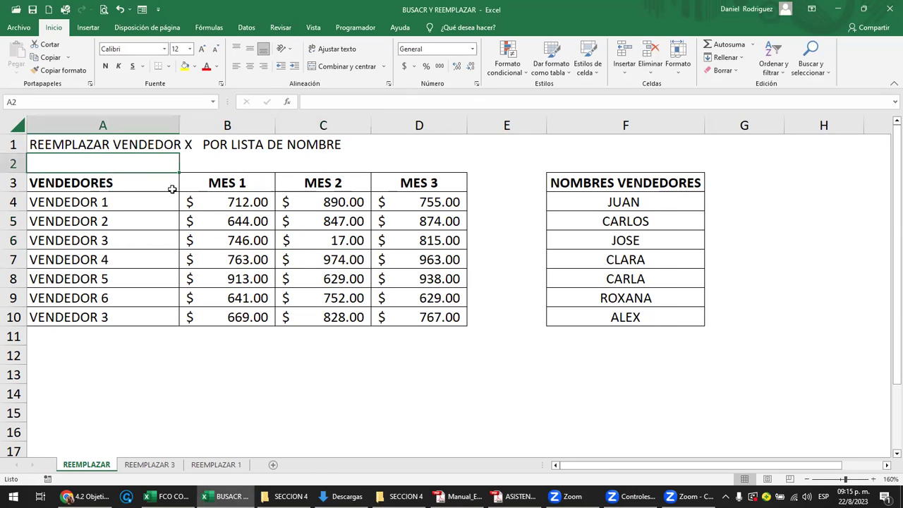
{"action": "key", "text": "ctrl+b"}
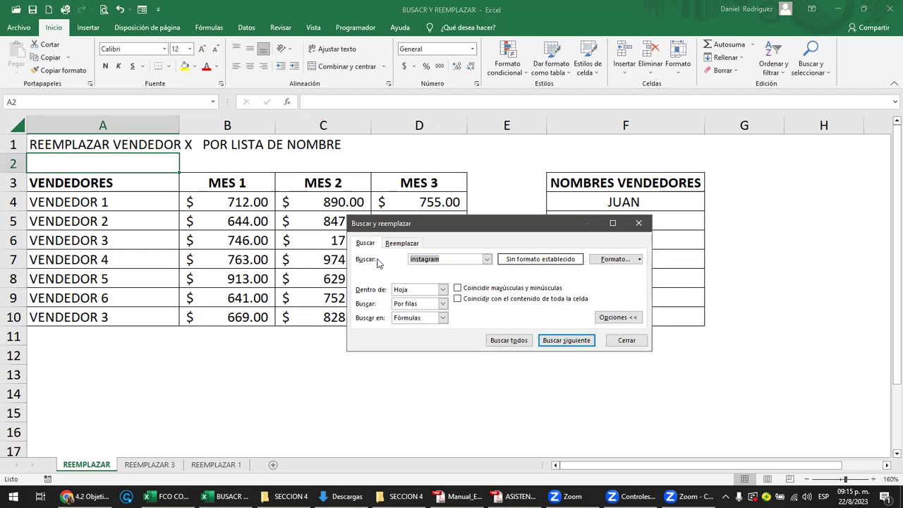
{"action": "type", "text": "17"}
{"action": "left_click_drag", "start_coordinate": [476, 226], "coordinate": [528, 168]}
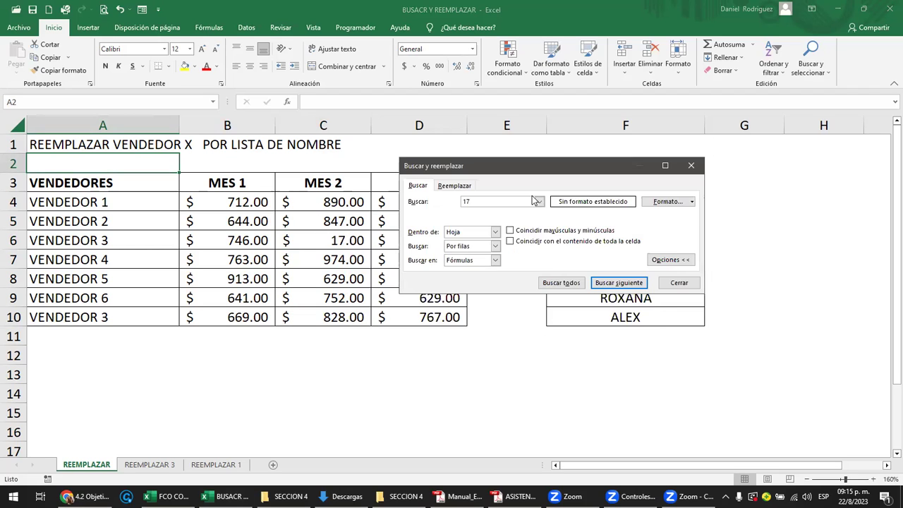
{"action": "left_click", "coordinate": [619, 283]}
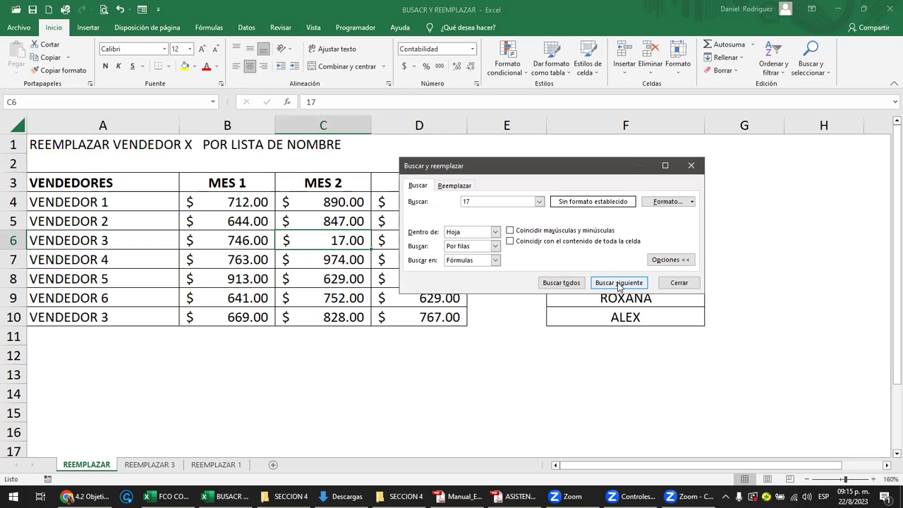
{"action": "key", "text": "Escape"}
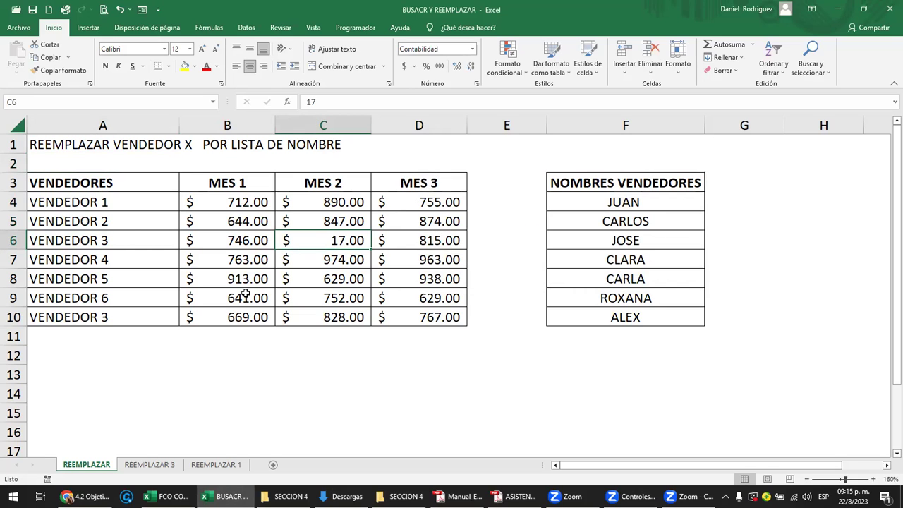
- Set B9 and D10 to 17, correcting a mistyped 178, then reopen the search for 17
{"action": "left_click", "coordinate": [262, 299]}
{"action": "type", "text": "17"}
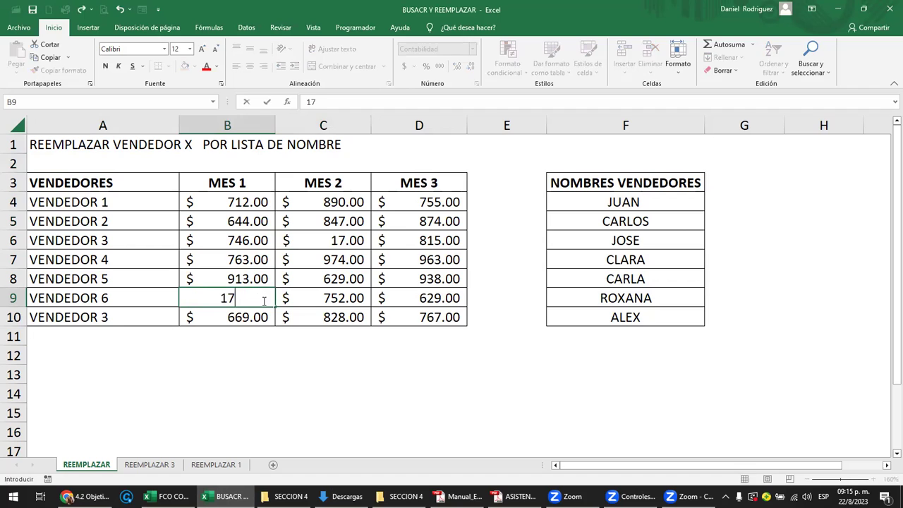
{"action": "key", "text": "Tab"}
{"action": "key", "text": "Tab"}
{"action": "key", "text": "Down"}
{"action": "type", "text": "178"}
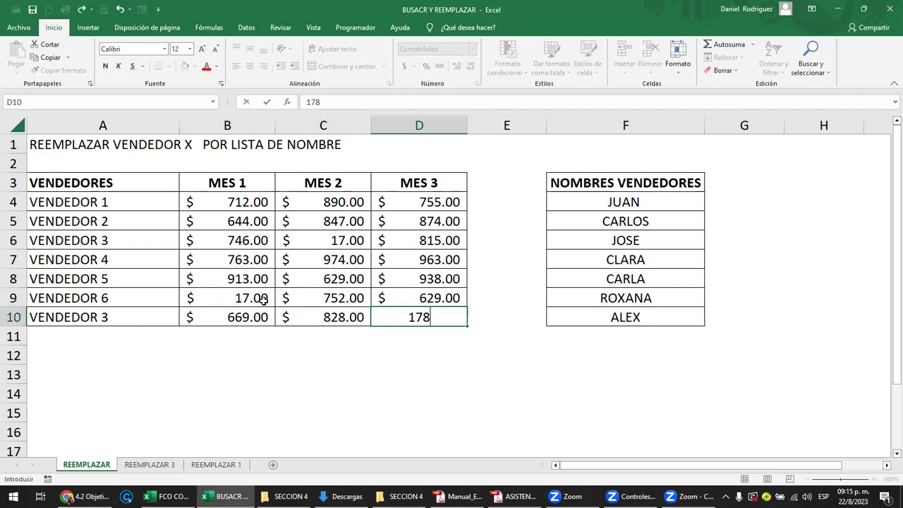
{"action": "key", "text": "Return"}
{"action": "key", "text": "Up"}
{"action": "type", "text": "17"}
{"action": "key", "text": "Return"}
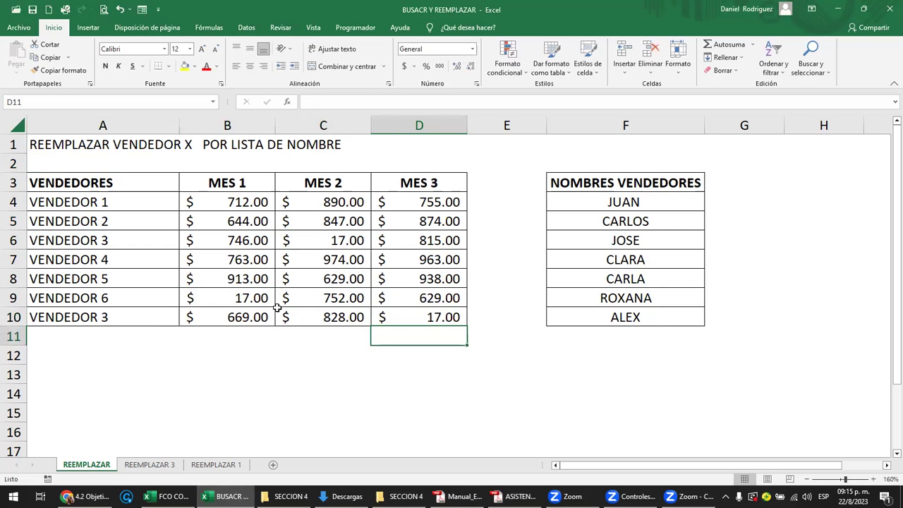
{"action": "key", "text": "ctrl+b"}
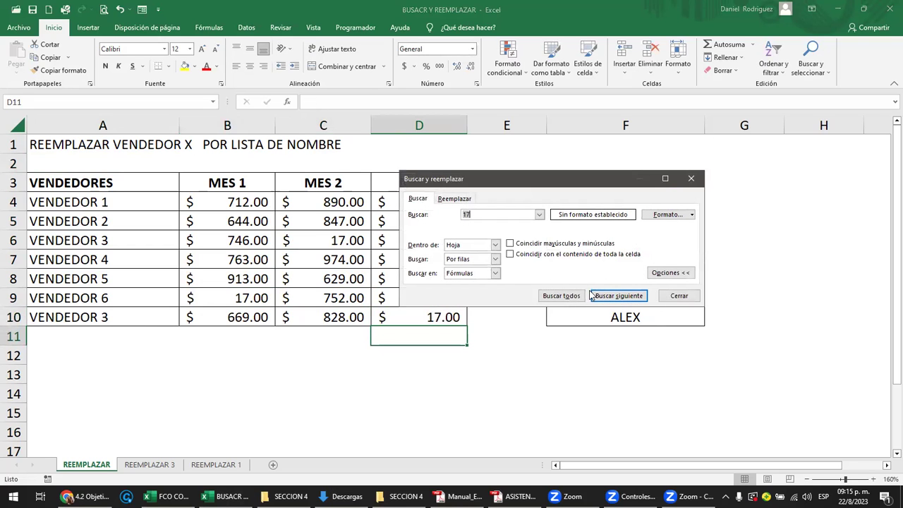
- Step through the cells containing 17 and list all three matches: $C$6, $B$9 and $D$10
{"action": "left_click", "coordinate": [611, 298]}
{"action": "left_click", "coordinate": [610, 297]}
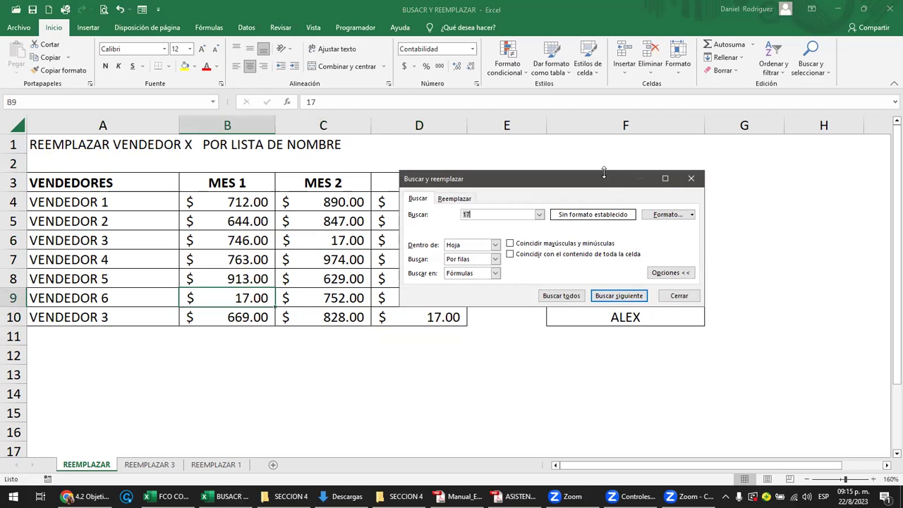
{"action": "left_click_drag", "start_coordinate": [598, 185], "coordinate": [702, 168]}
{"action": "left_click", "coordinate": [727, 280]}
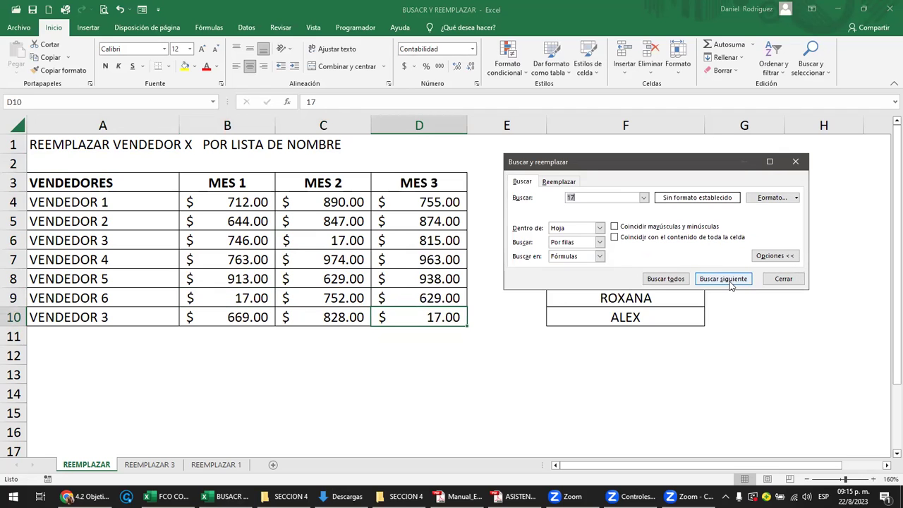
{"action": "left_click", "coordinate": [727, 279]}
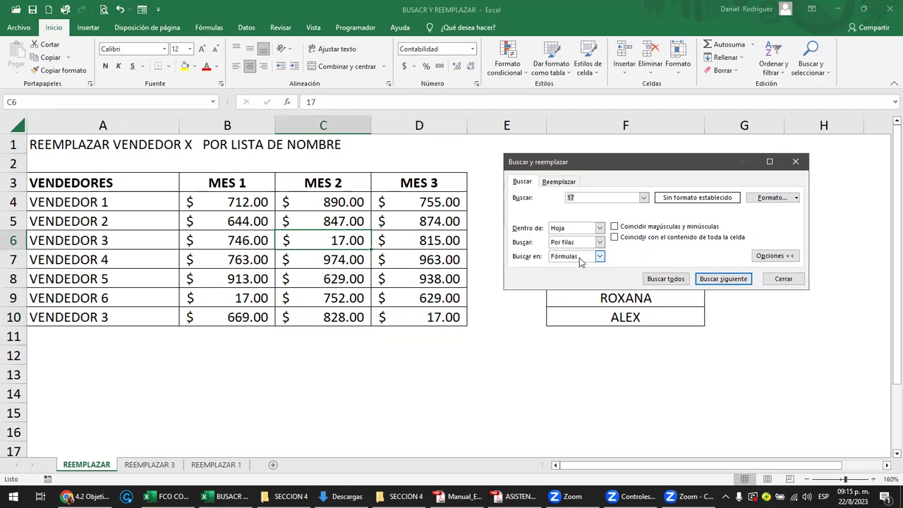
{"action": "left_click", "coordinate": [707, 281]}
{"action": "left_click", "coordinate": [709, 280]}
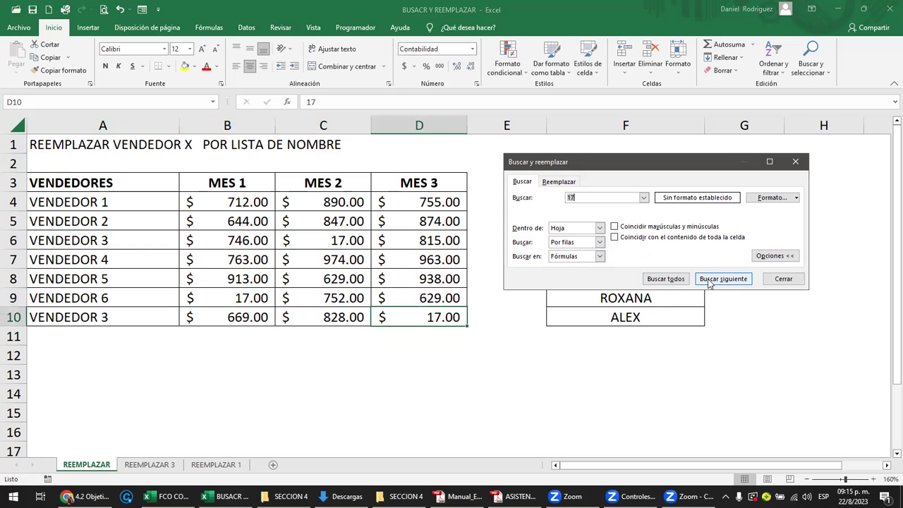
{"action": "left_click", "coordinate": [666, 279]}
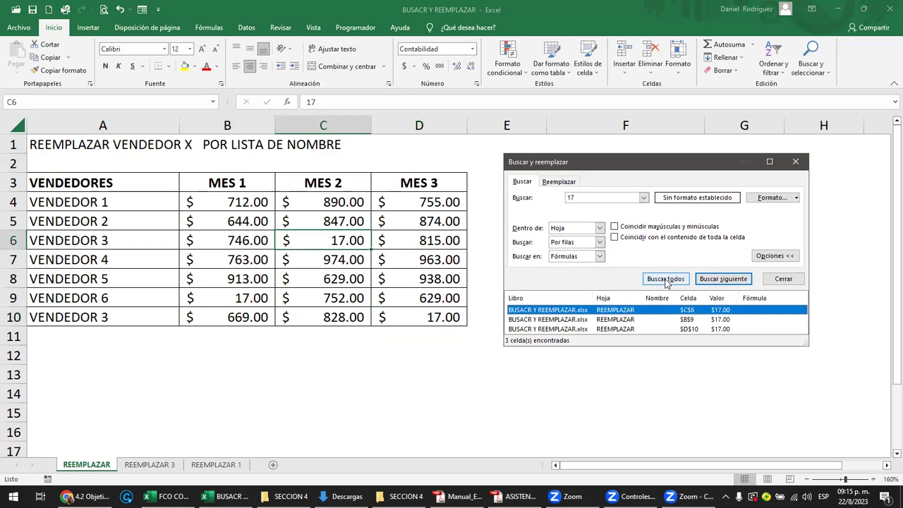
{"action": "left_click_drag", "start_coordinate": [811, 347], "coordinate": [828, 399]}
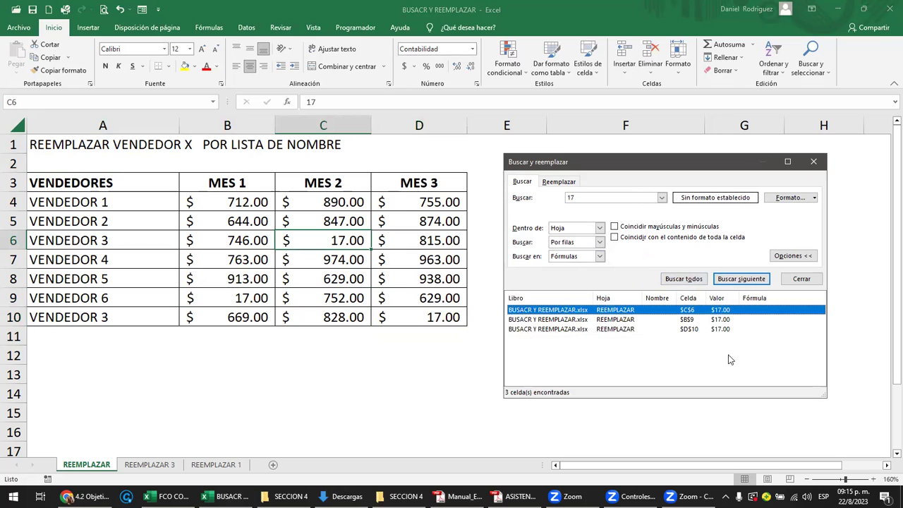
{"action": "left_click", "coordinate": [691, 321]}
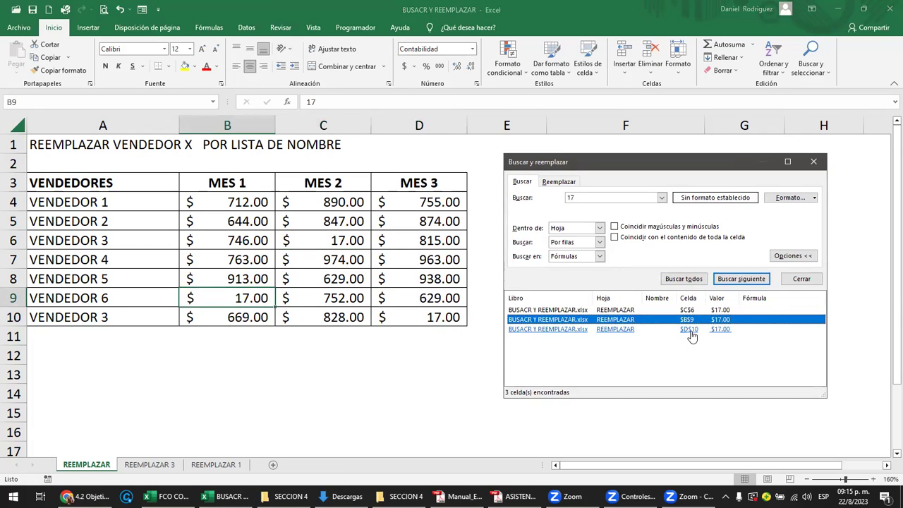
{"action": "left_click", "coordinate": [691, 330]}
{"action": "left_click", "coordinate": [690, 312]}
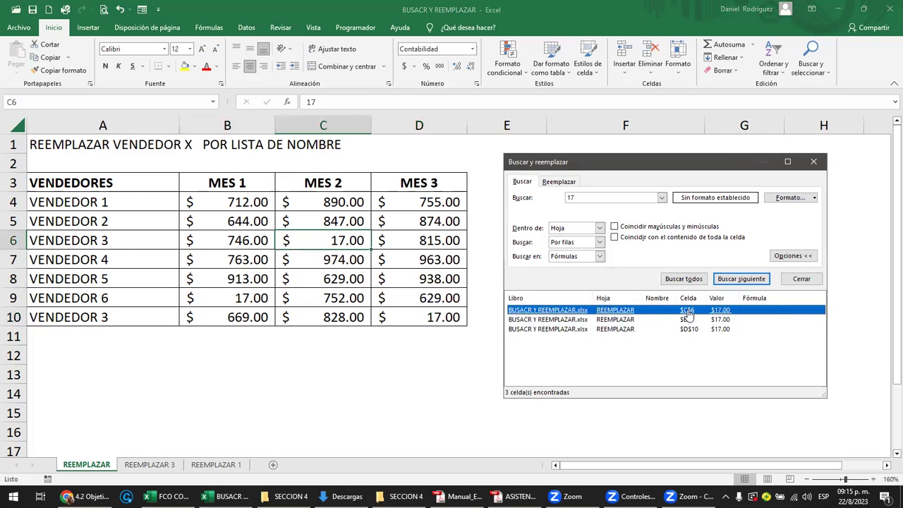
{"action": "key", "text": "Escape"}
- Change the C8 amount from 629.00 to 917
{"action": "left_click", "coordinate": [329, 281]}
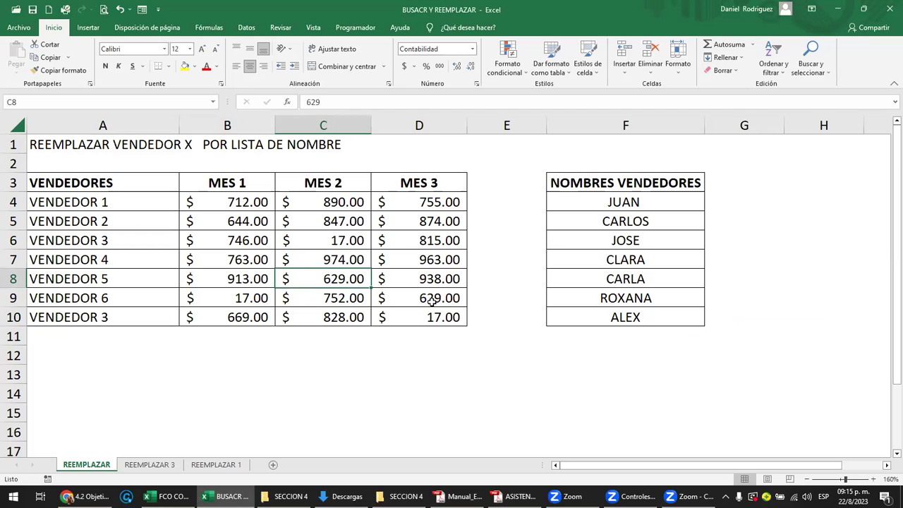
{"action": "type", "text": "917"}
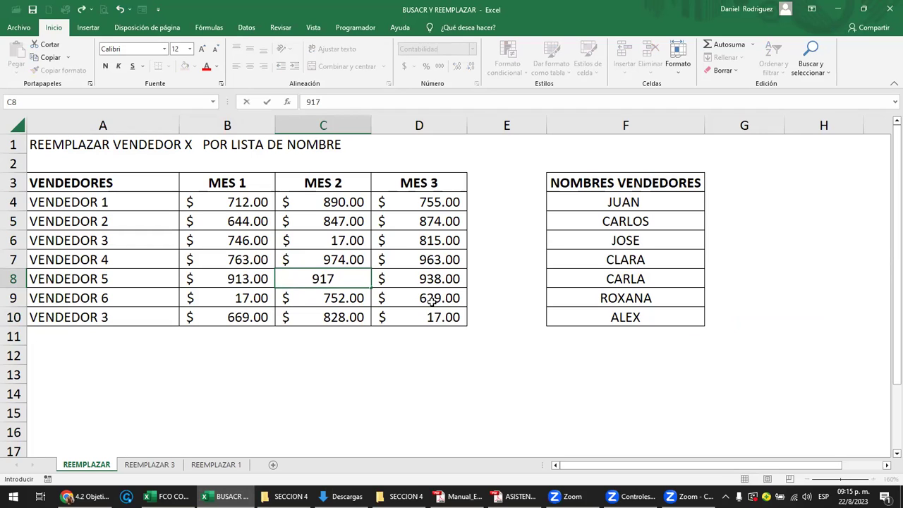
{"action": "key", "text": "Return"}
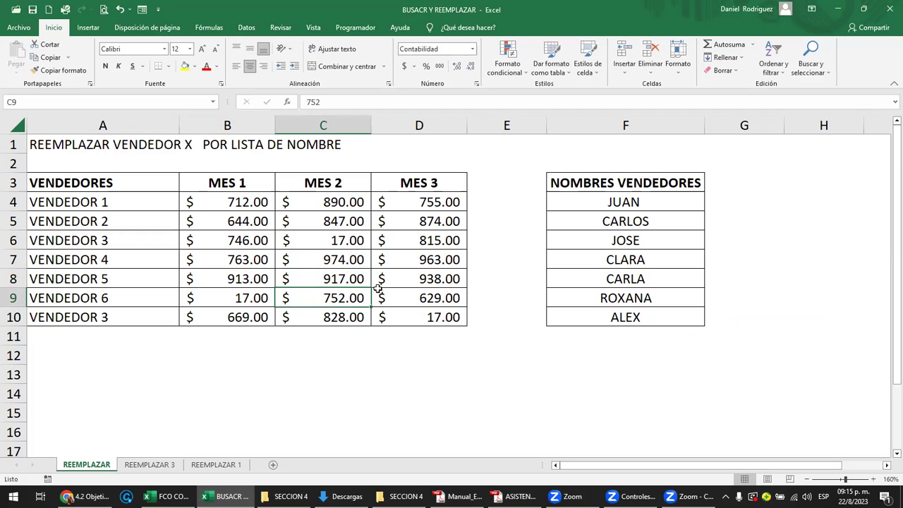
- Search for 17 again and list all four matches, now including 917 in $C$8
{"action": "key", "text": "ctrl+b"}
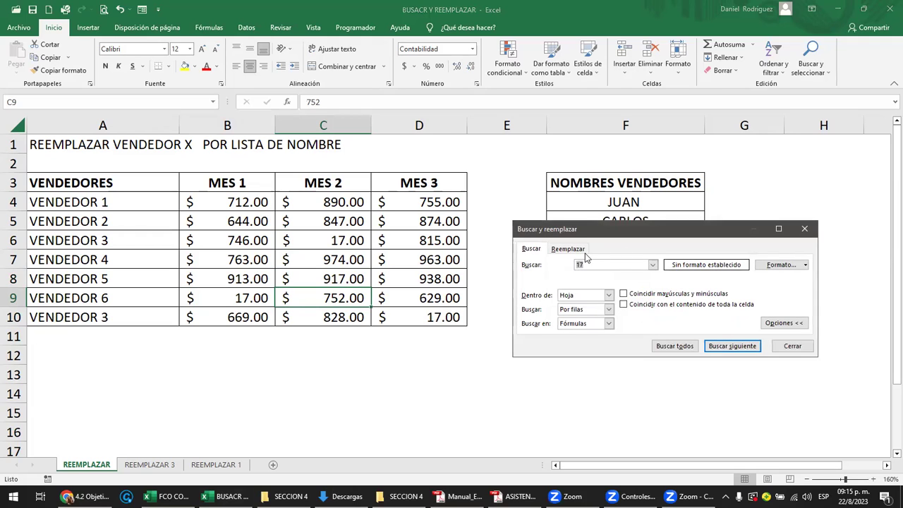
{"action": "left_click_drag", "start_coordinate": [568, 229], "coordinate": [565, 193]}
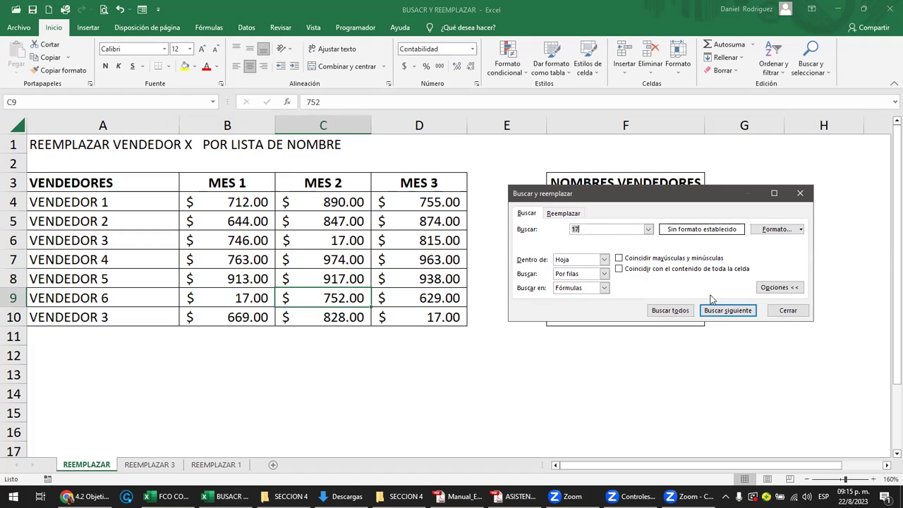
{"action": "left_click", "coordinate": [722, 312]}
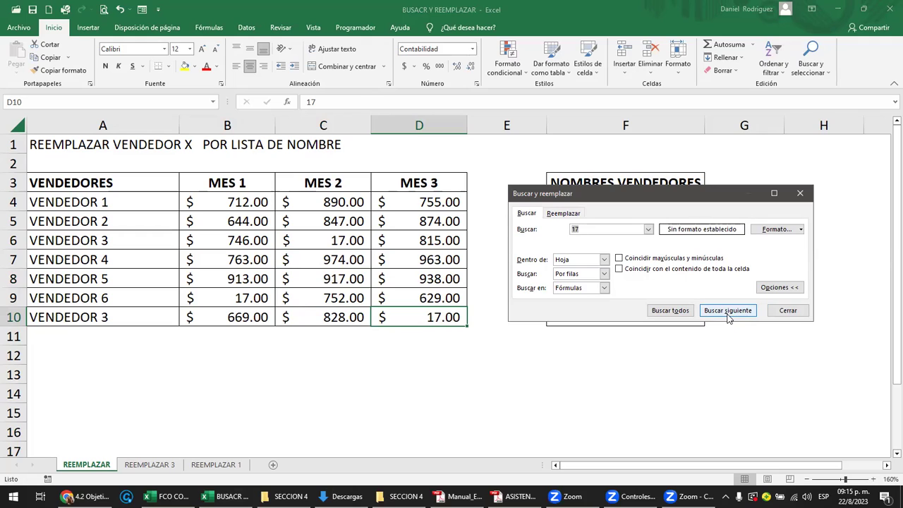
{"action": "left_click", "coordinate": [729, 317]}
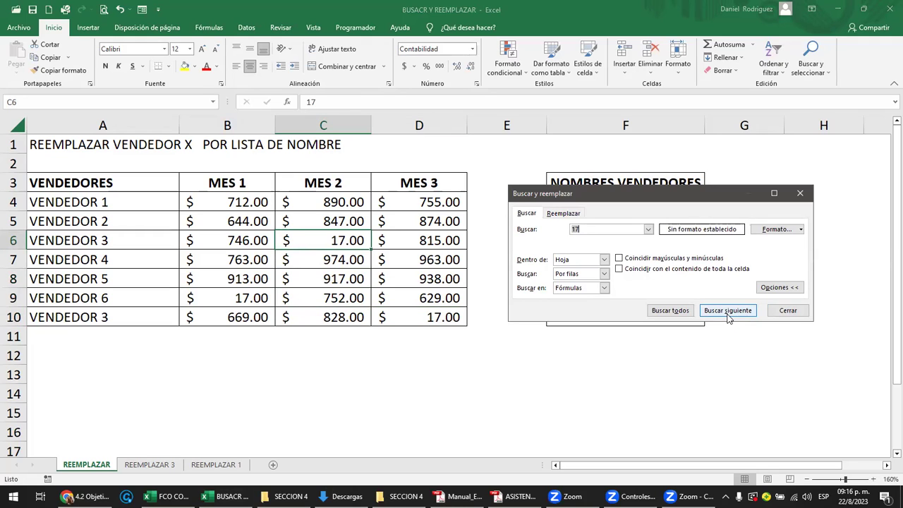
{"action": "left_click", "coordinate": [729, 317]}
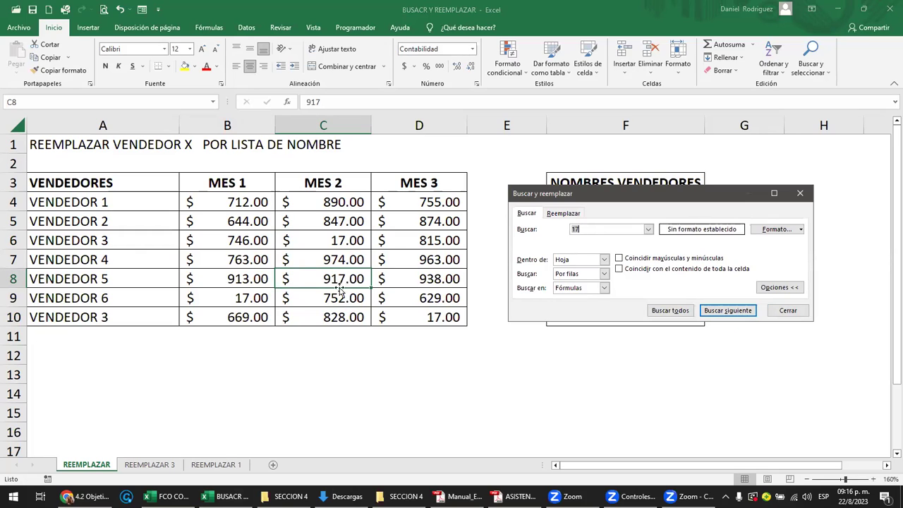
{"action": "left_click", "coordinate": [583, 232]}
{"action": "left_click", "coordinate": [677, 311]}
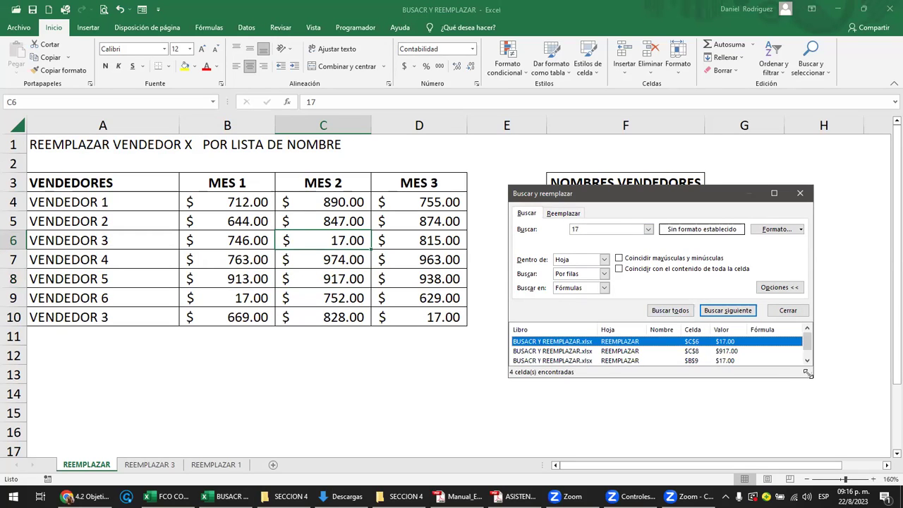
{"action": "left_click_drag", "start_coordinate": [808, 373], "coordinate": [849, 427]}
{"action": "left_click", "coordinate": [734, 351]}
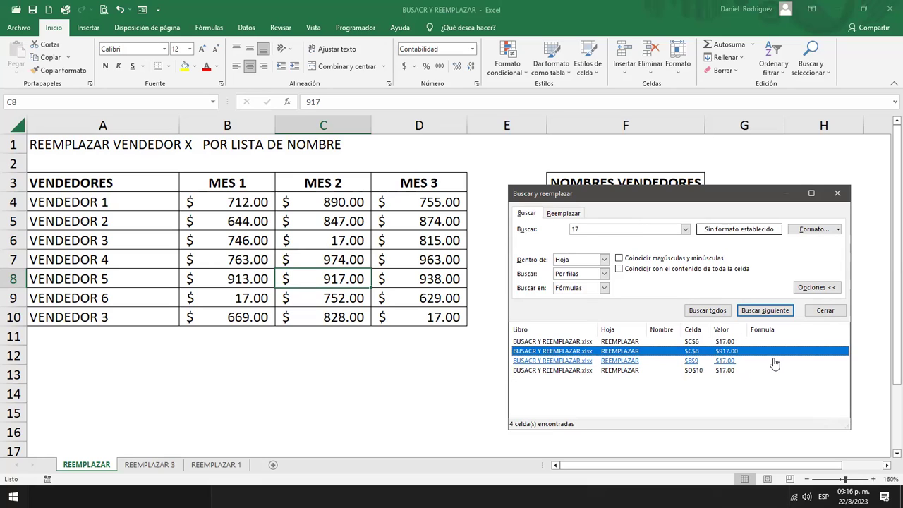
- Close the search and insert a blank row above the title
{"action": "left_click", "coordinate": [838, 193]}
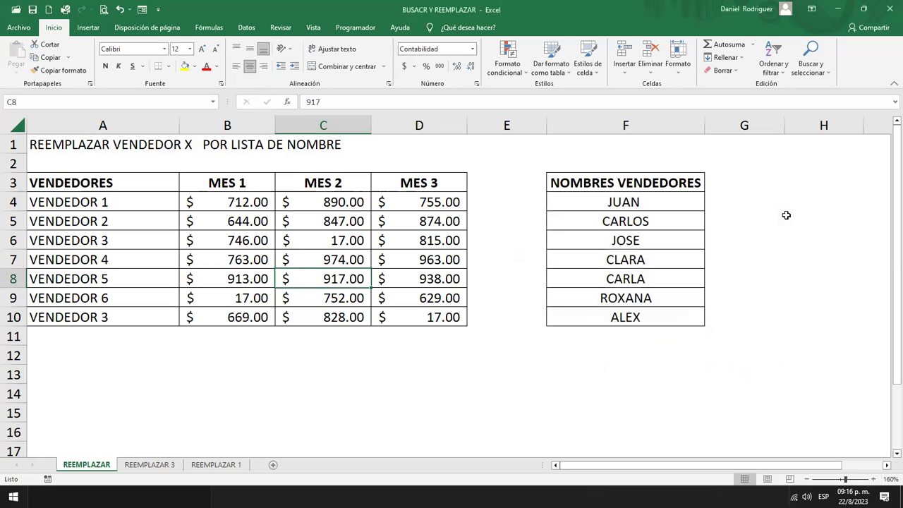
{"action": "left_click", "coordinate": [749, 204]}
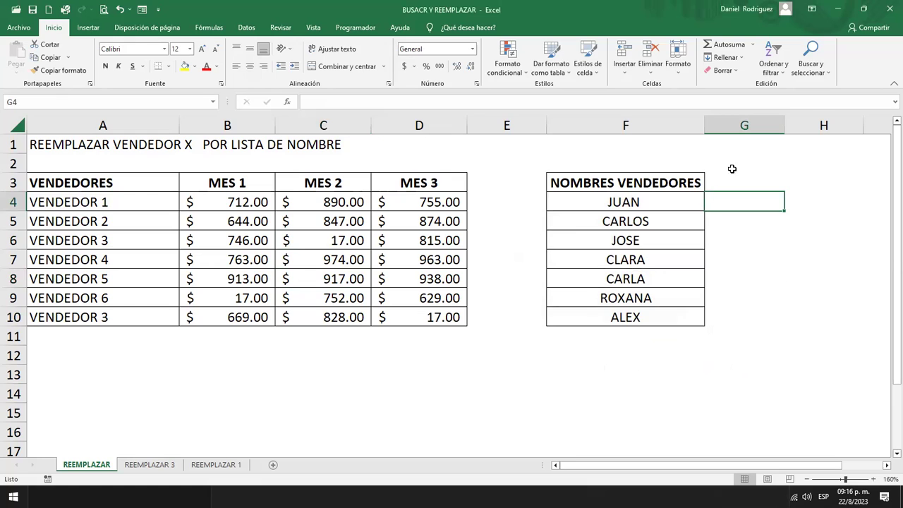
{"action": "left_click", "coordinate": [727, 147]}
{"action": "key", "text": "Right"}
{"action": "key", "text": "Right"}
{"action": "key", "text": "Right"}
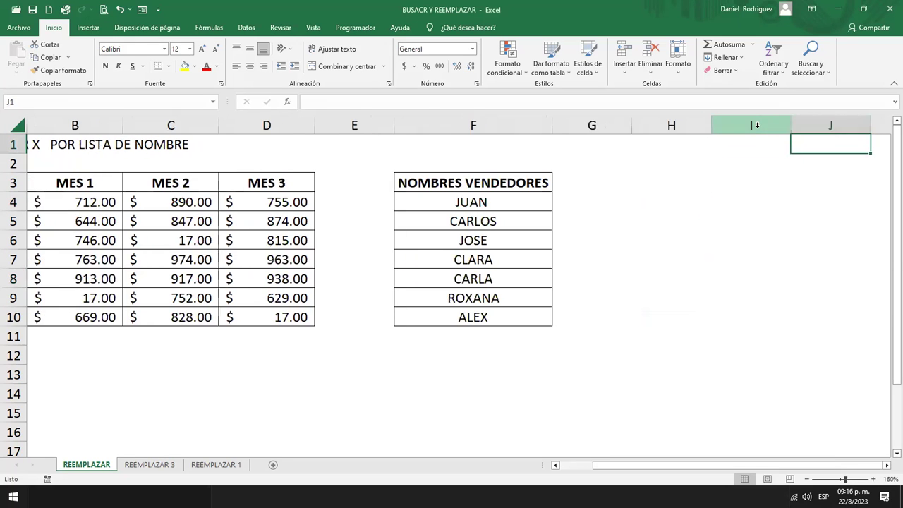
{"action": "key", "text": "Left"}
{"action": "key", "text": "Left"}
{"action": "key", "text": "Left"}
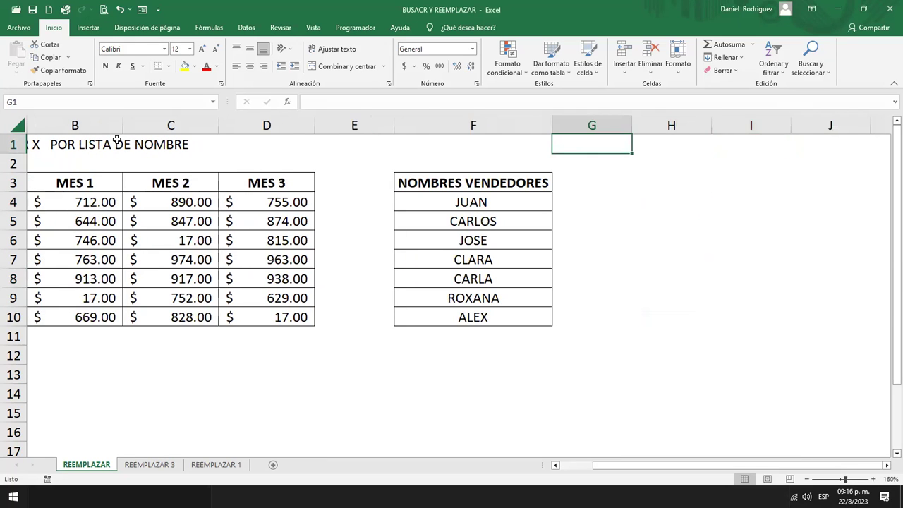
{"action": "right_click", "coordinate": [14, 146]}
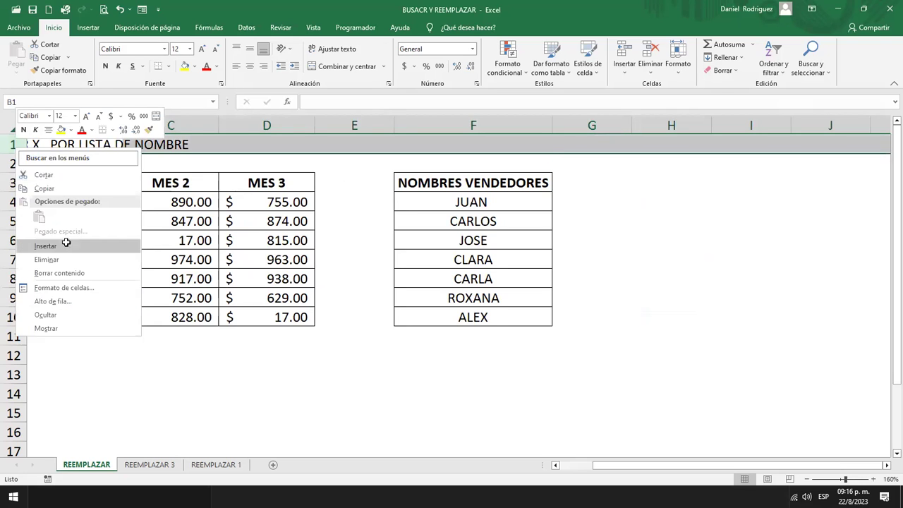
{"action": "left_click", "coordinate": [67, 245]}
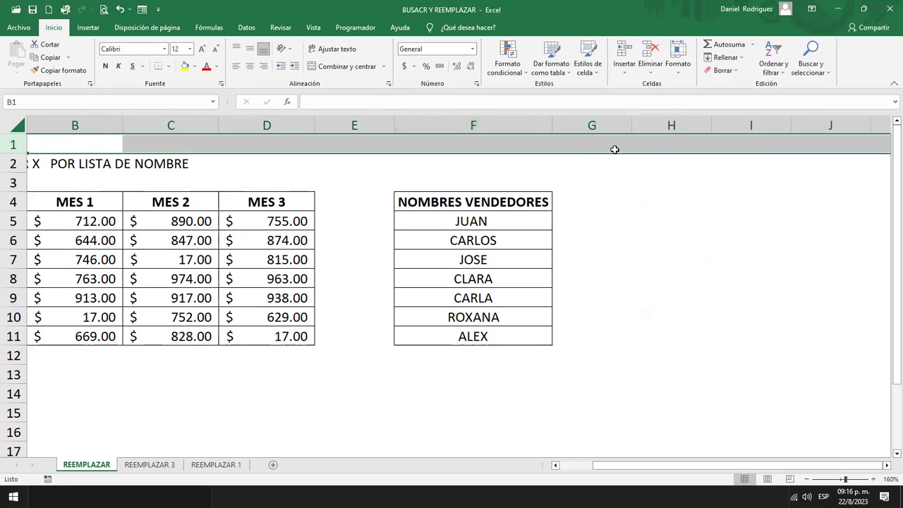
- Enter the word 'comodines' in cell G1
{"action": "key", "text": "Left"}
{"action": "key", "text": "Right"}
{"action": "key", "text": "Right"}
{"action": "key", "text": "Right"}
{"action": "key", "text": "Right"}
{"action": "key", "text": "Right"}
{"action": "key", "text": "Right"}
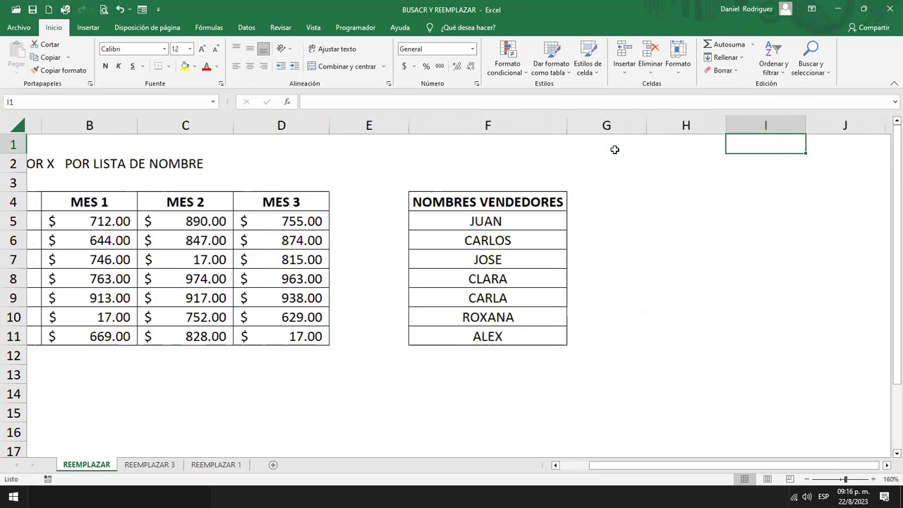
{"action": "key", "text": "Right"}
{"action": "key", "text": "Right"}
{"action": "key", "text": "Left"}
{"action": "key", "text": "Left"}
{"action": "key", "text": "Left"}
{"action": "key", "text": "Left"}
{"action": "key", "text": "Left"}
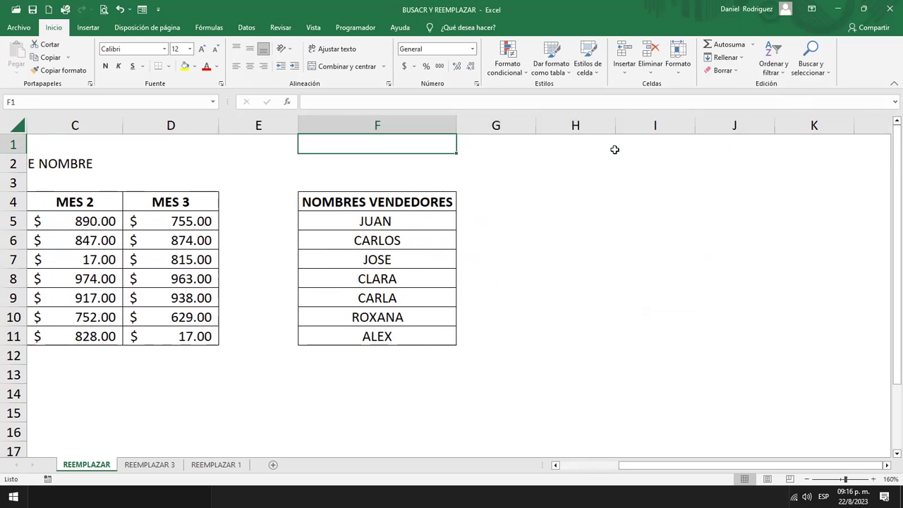
{"action": "key", "text": "Down"}
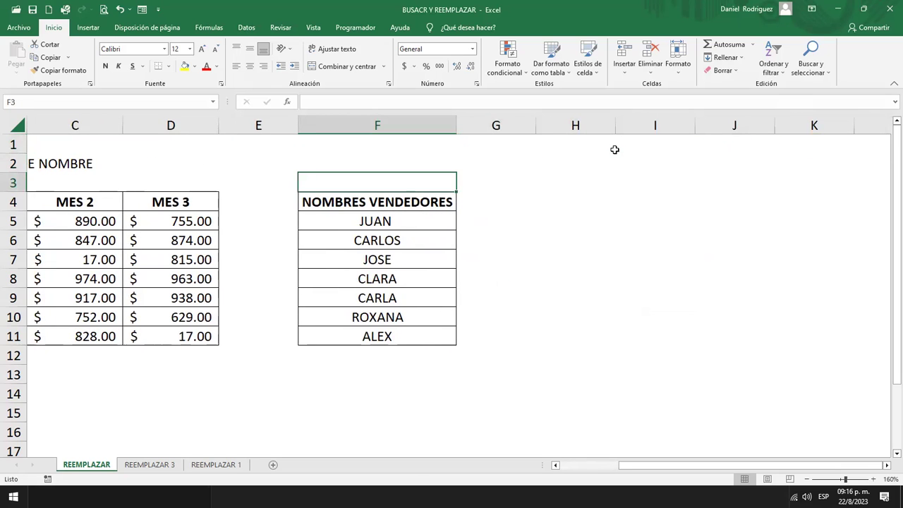
{"action": "key", "text": "Right"}
{"action": "key", "text": "Up"}
{"action": "type", "text": "comodines"}
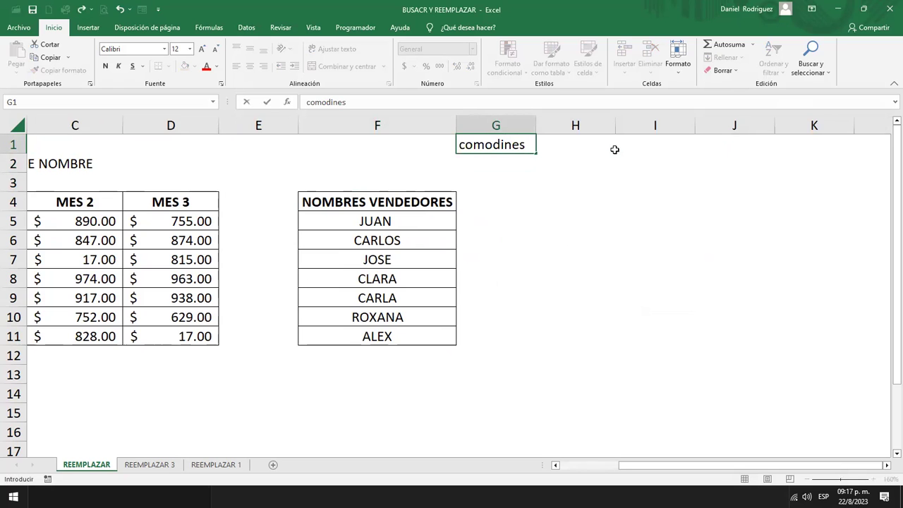
{"action": "key", "text": "Return"}
- Correct the G1 heading to capital COMODINES and type '?UN CARACTER' into H1
{"action": "key", "text": "Up"}
{"action": "key", "text": "Left"}
{"action": "key", "text": "Right"}
{"action": "key", "text": "F2"}
{"action": "key", "text": "Left"}
{"action": "key", "text": "Left"}
{"action": "key", "text": "Left"}
{"action": "key", "text": "Left"}
{"action": "key", "text": "Home"}
{"action": "type", "text": "c"}
{"action": "key", "text": "BackSpace"}
{"action": "type", "text": "COMODINBES"}
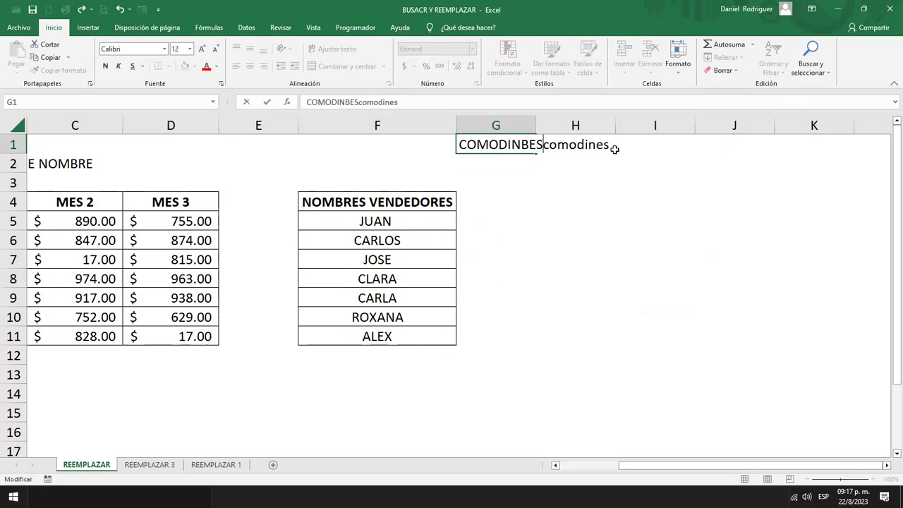
{"action": "key", "text": "BackSpace"}
{"action": "key", "text": "BackSpace"}
{"action": "key", "text": "BackSpace"}
{"action": "type", "text": "ES"}
{"action": "key", "text": "Delete"}
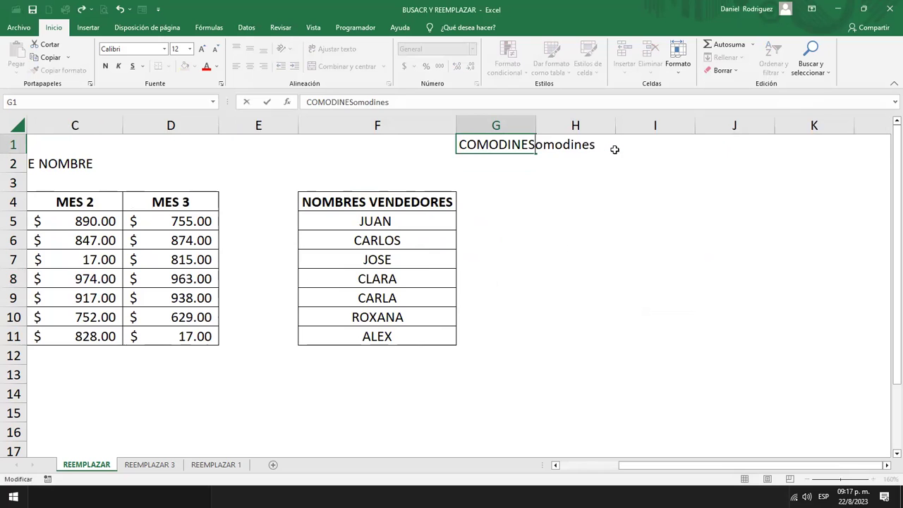
{"action": "key", "text": "Delete"}
{"action": "key", "text": "Delete"}
{"action": "key", "text": "Delete"}
{"action": "key", "text": "Delete"}
{"action": "key", "text": "Delete"}
{"action": "key", "text": "Return"}
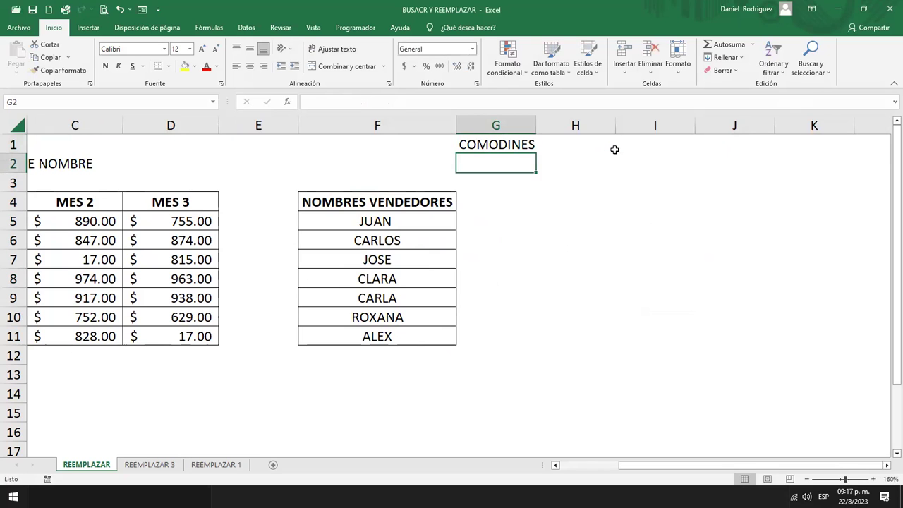
{"action": "left_click", "coordinate": [614, 149]}
{"action": "type", "text": "?"}
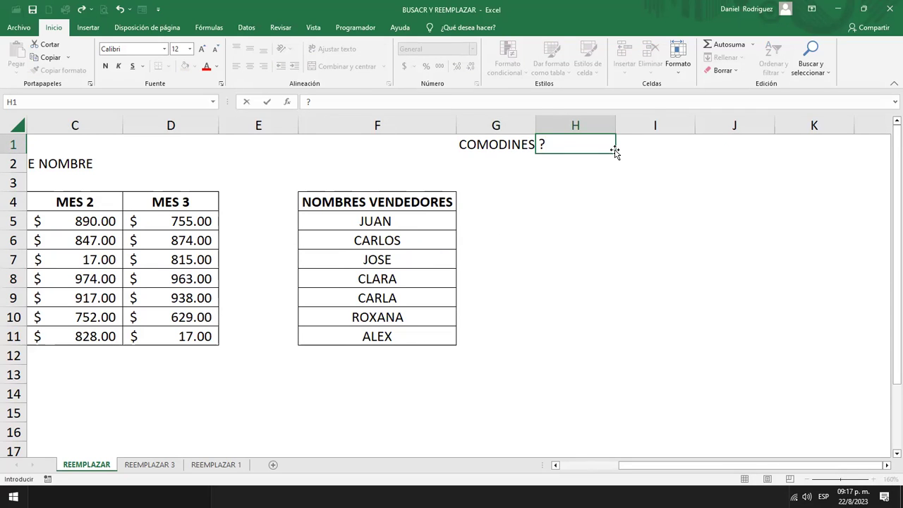
{"action": "type", "text": "UN CARACTER"}
- Confirm '? UN CARÁCTER' in H1, widen columns G and H, and copy the label to G4
{"action": "key", "text": "Return"}
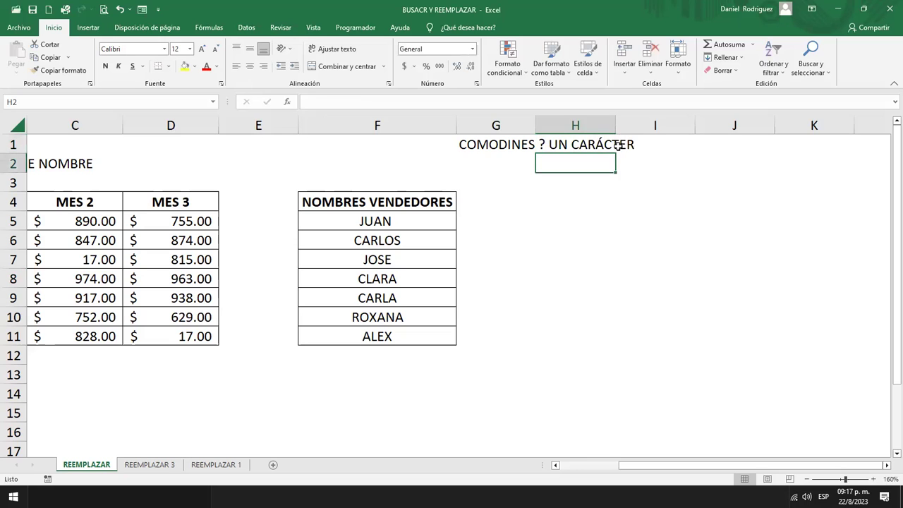
{"action": "left_click_drag", "start_coordinate": [615, 125], "coordinate": [645, 124]}
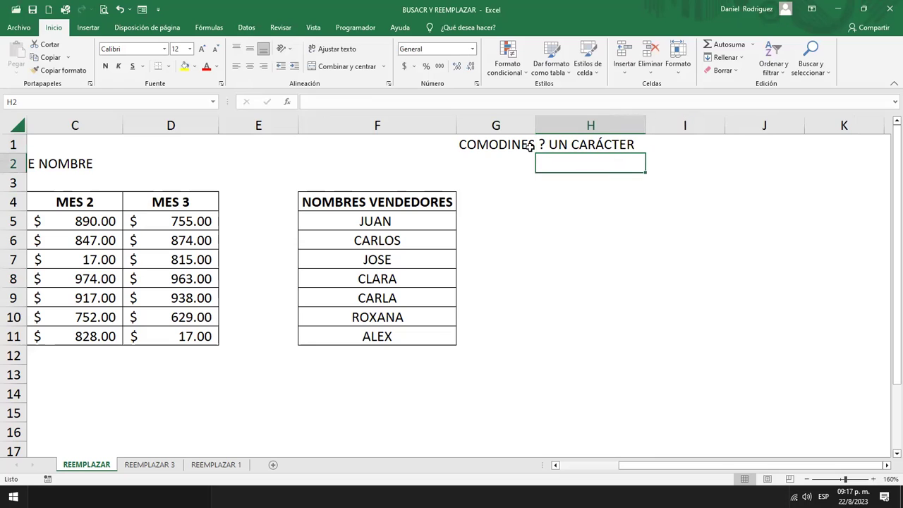
{"action": "left_click", "coordinate": [510, 143]}
{"action": "left_click_drag", "start_coordinate": [536, 124], "coordinate": [549, 124]}
{"action": "left_click", "coordinate": [592, 148]}
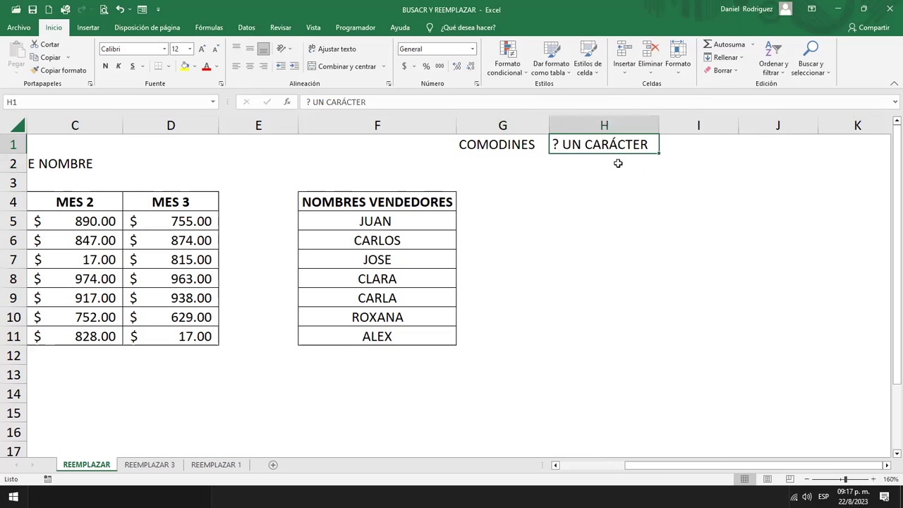
{"action": "key", "text": "ctrl+c"}
{"action": "key", "text": "Down"}
{"action": "key", "text": "Down"}
{"action": "key", "text": "Down"}
{"action": "key", "text": "Left"}
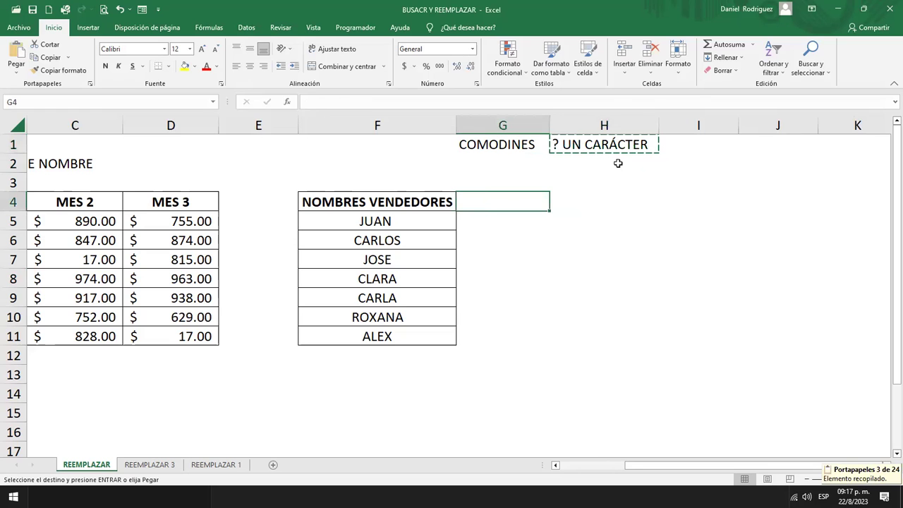
{"action": "key", "text": "Return"}
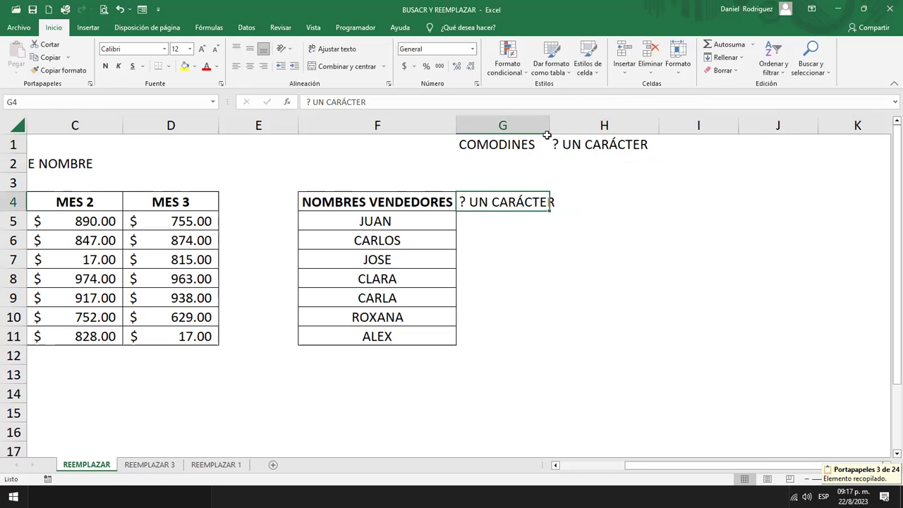
{"action": "double_click", "coordinate": [547, 132]}
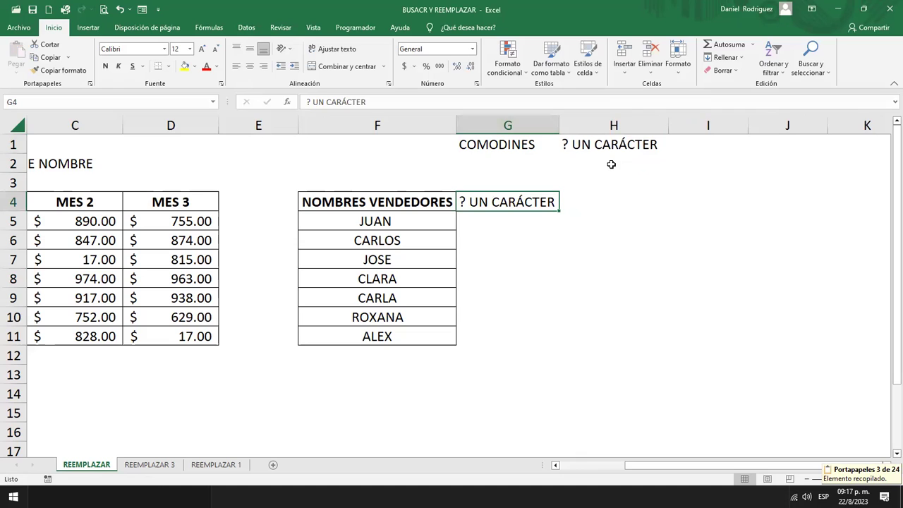
- Enter '* VARIOS CARACTERES' in H2 and copy it into H4
{"action": "left_click", "coordinate": [611, 164]}
{"action": "type", "text": "* "}
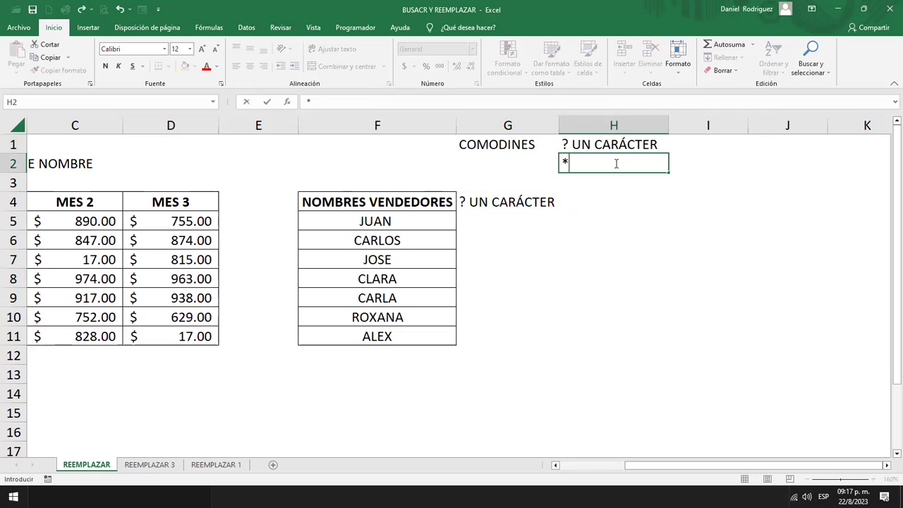
{"action": "type", "text": "VARIOS CARACTERES"}
{"action": "key", "text": "Return"}
{"action": "left_click", "coordinate": [617, 163]}
{"action": "key", "text": "ctrl+c"}
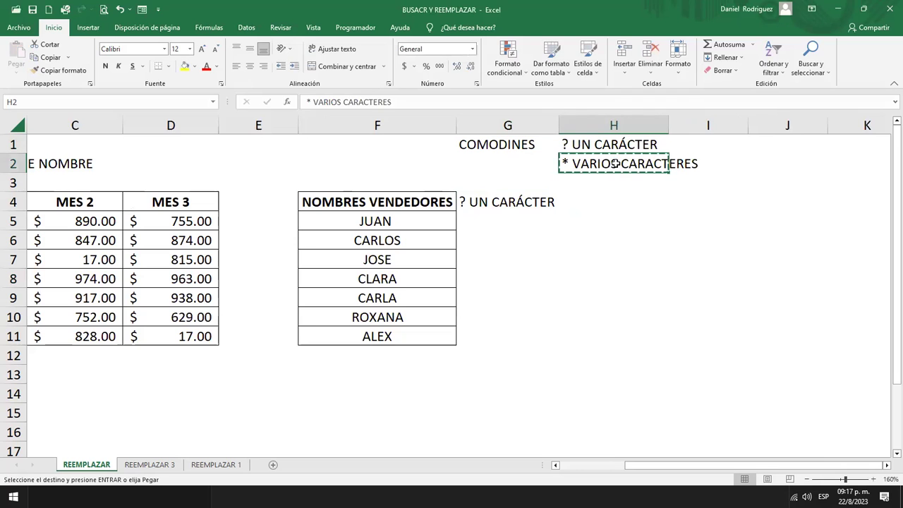
{"action": "key", "text": "Down"}
{"action": "key", "text": "Down"}
{"action": "key", "text": "Return"}
- Apply All Borders to G4:H11 after adjusting column G's width
{"action": "left_click_drag", "start_coordinate": [559, 124], "coordinate": [586, 125]}
{"action": "left_click_drag", "start_coordinate": [521, 202], "coordinate": [555, 285]}
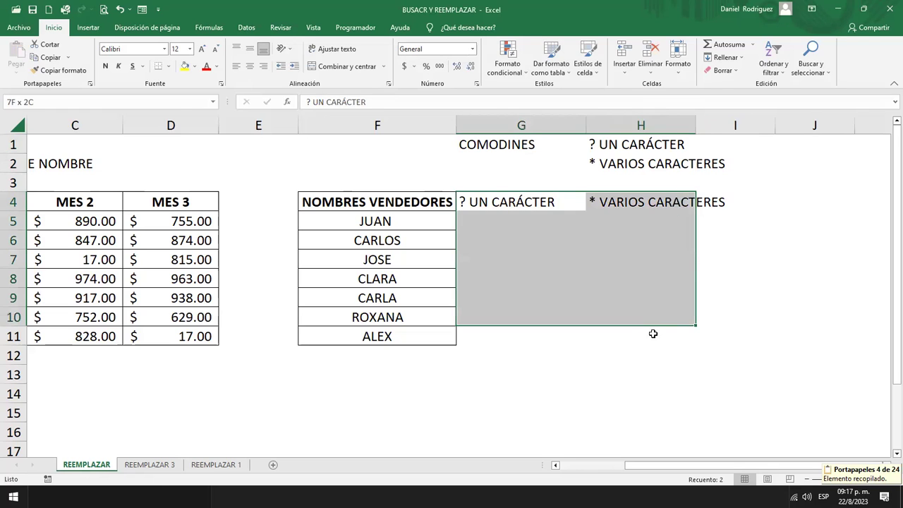
{"action": "left_click", "coordinate": [169, 66]}
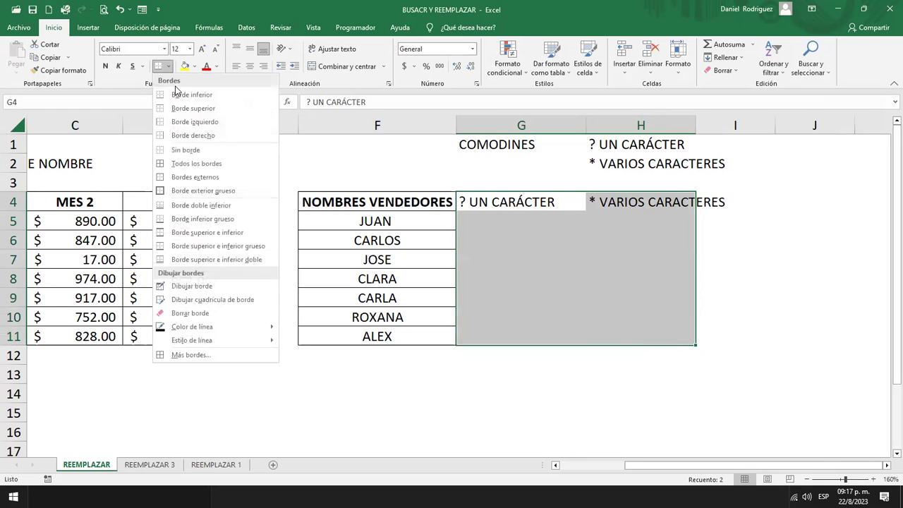
{"action": "left_click", "coordinate": [196, 163]}
{"action": "left_click", "coordinate": [506, 224]}
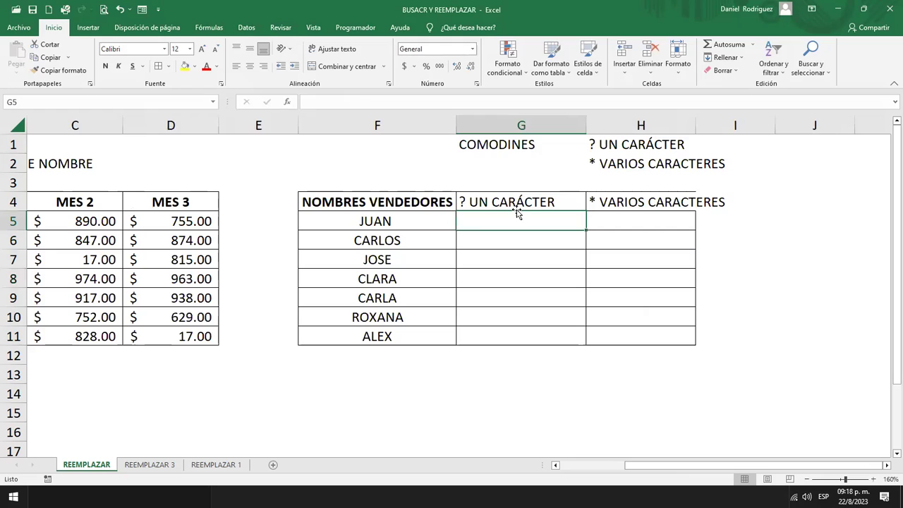
{"action": "left_click", "coordinate": [547, 202]}
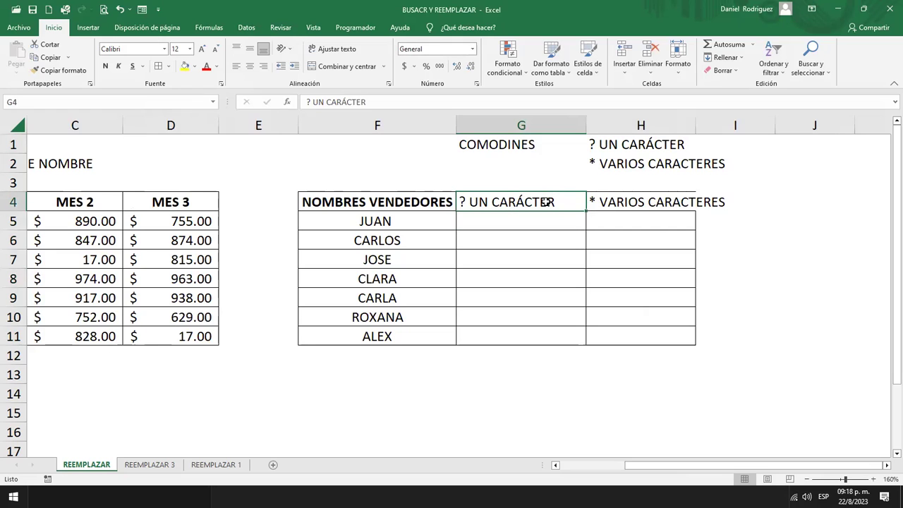
{"action": "left_click", "coordinate": [376, 223]}
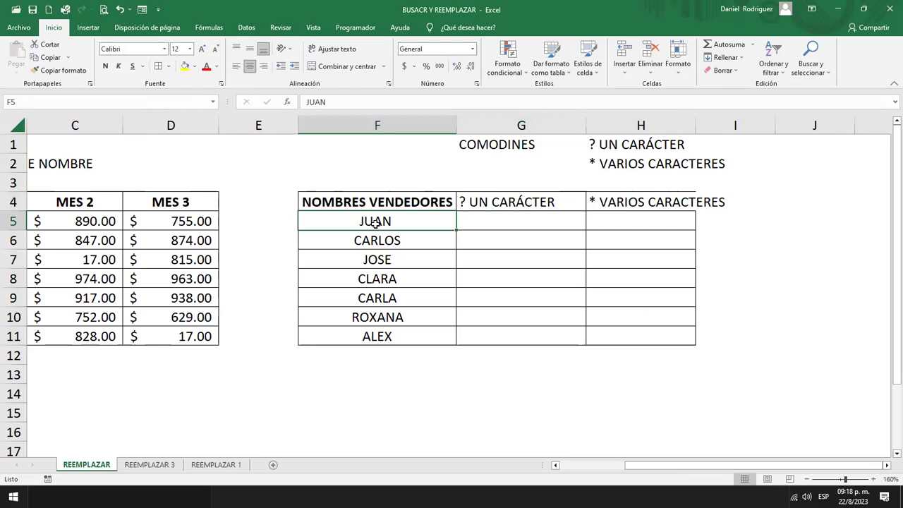
- Enter JU?N in G5, CAR?OS in G6 and AL?? in G11 beside JUAN, CARLOS and ALEX
{"action": "left_click", "coordinate": [472, 224]}
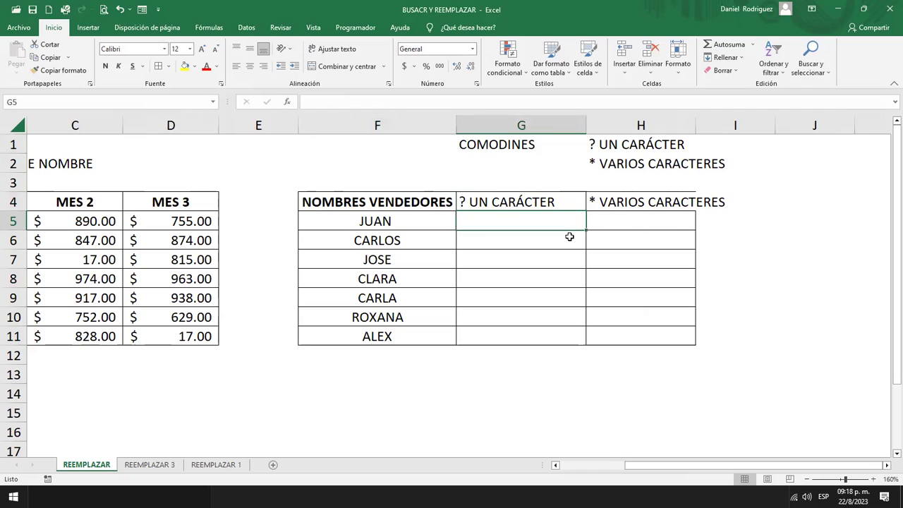
{"action": "type", "text": "JU"}
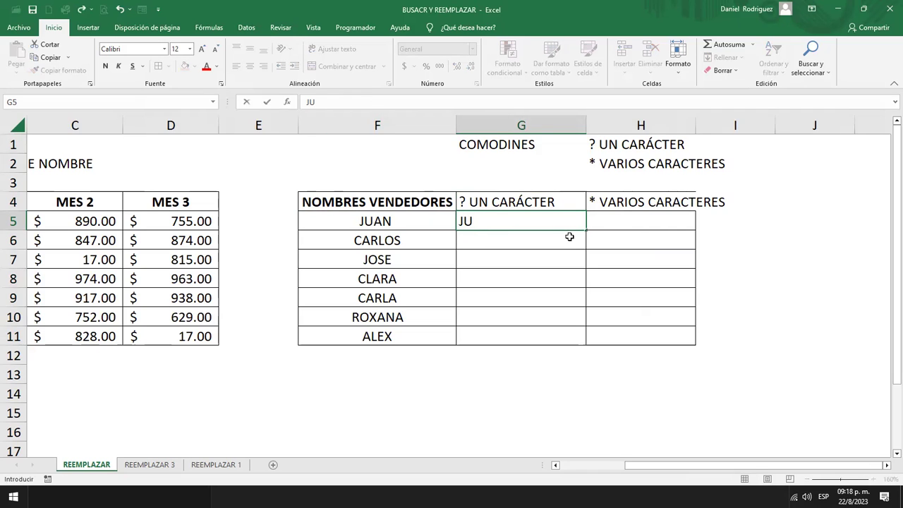
{"action": "type", "text": "?"}
{"action": "type", "text": "N"}
{"action": "key", "text": "Return"}
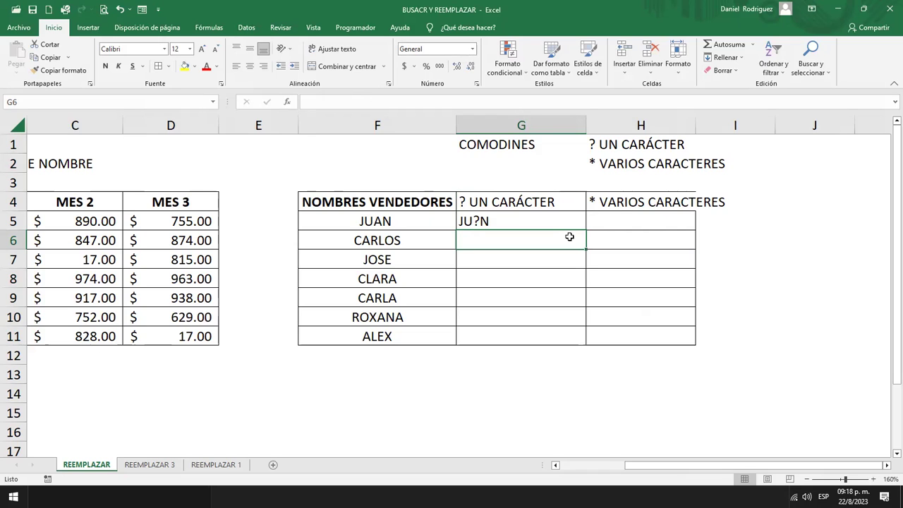
{"action": "type", "text": "CAR"}
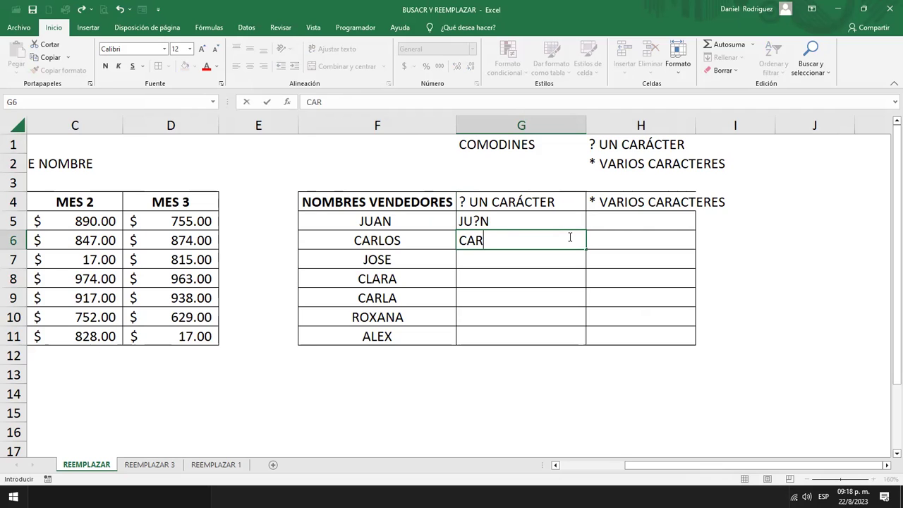
{"action": "type", "text": "?"}
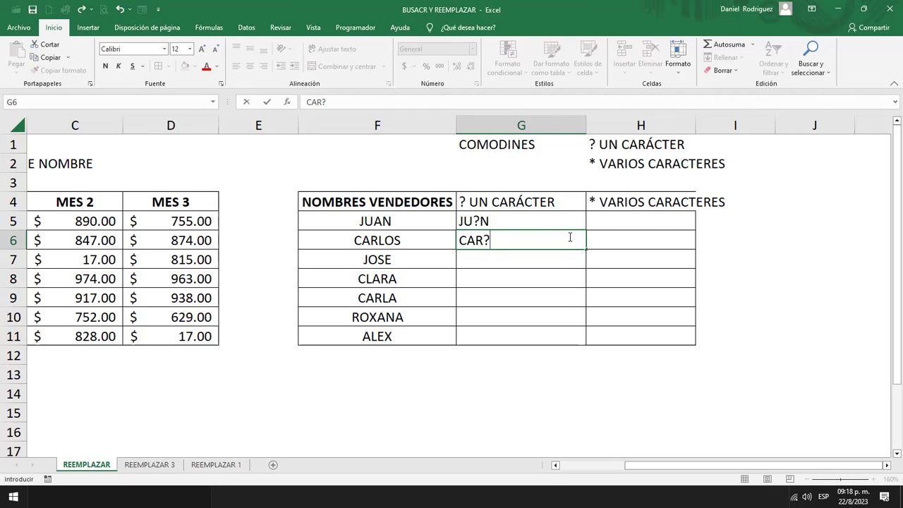
{"action": "type", "text": "O"}
{"action": "type", "text": "S"}
{"action": "key", "text": "Return"}
{"action": "left_click", "coordinate": [569, 238]}
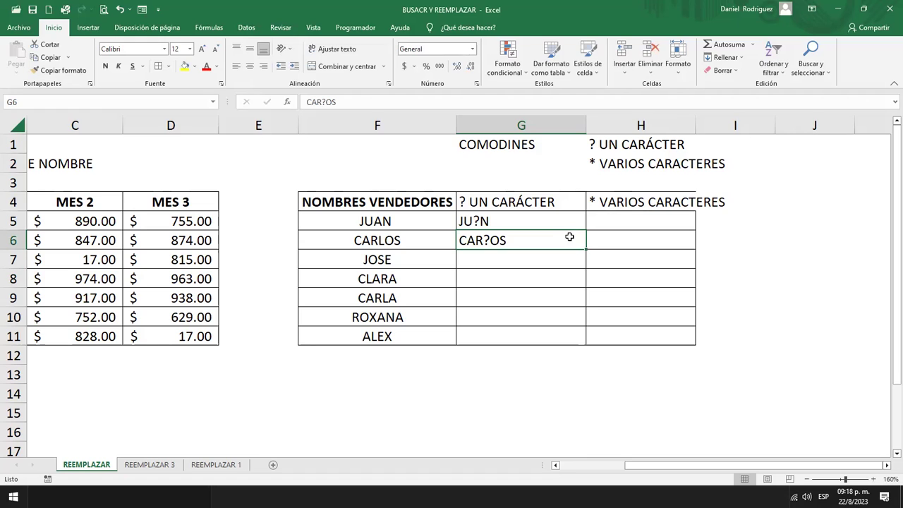
{"action": "key", "text": "Down"}
{"action": "key", "text": "Down"}
{"action": "key", "text": "Down"}
{"action": "key", "text": "Down"}
{"action": "key", "text": "Down"}
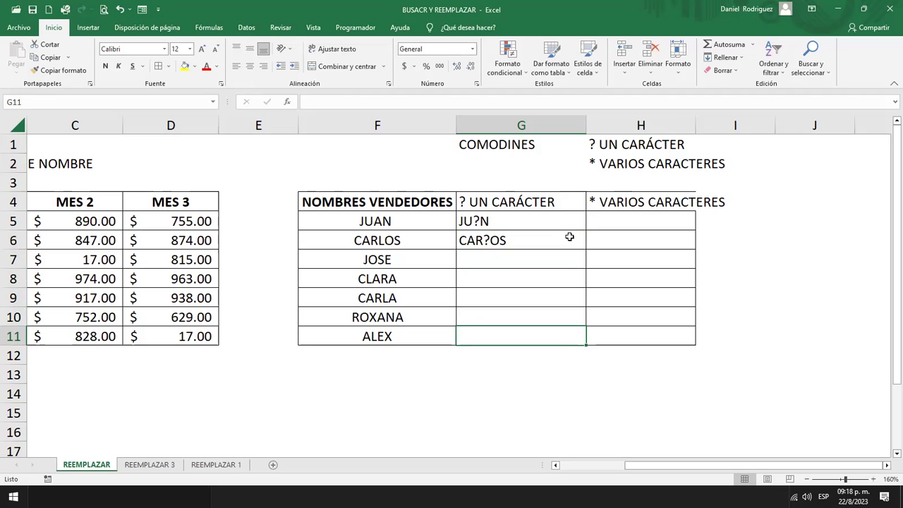
{"action": "type", "text": "AL??"}
{"action": "key", "text": "Return"}
{"action": "key", "text": "Up"}
{"action": "left_click", "coordinate": [390, 337]}
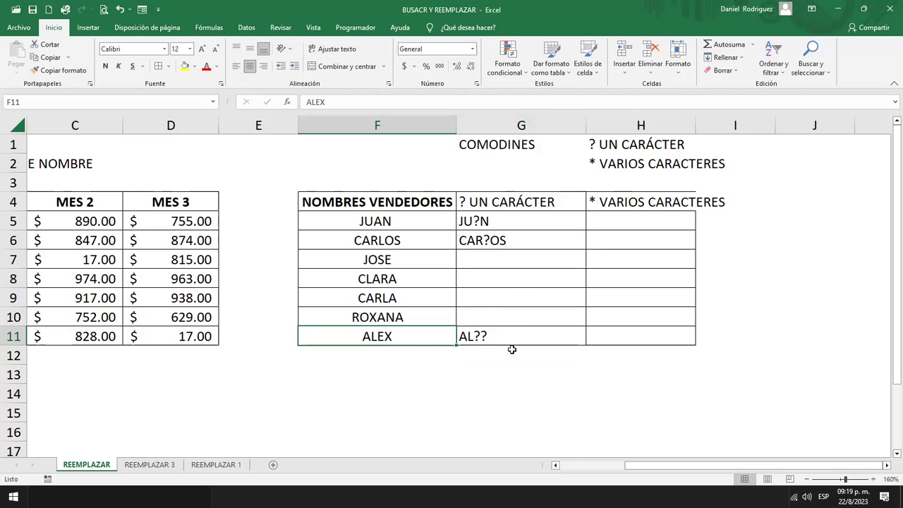
{"action": "left_click", "coordinate": [492, 338]}
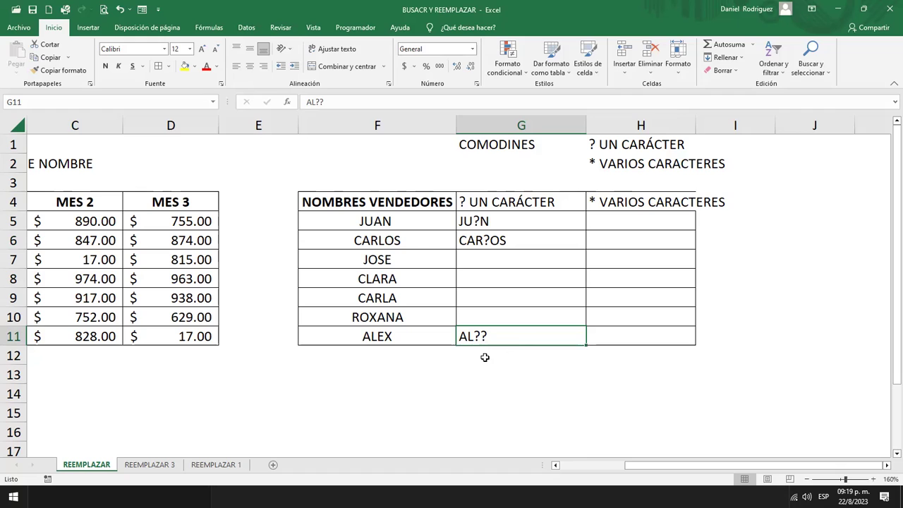
- Type AL01 into F12 directly below ALEX
{"action": "left_click", "coordinate": [482, 360]}
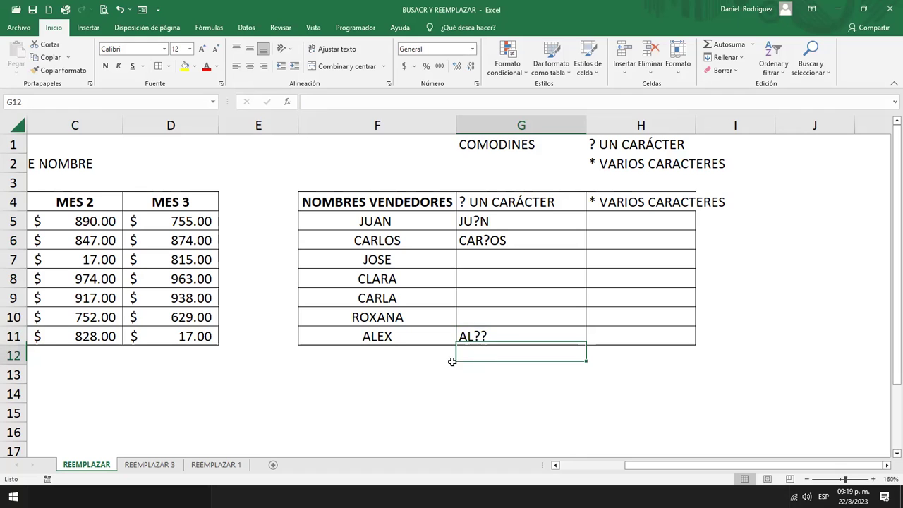
{"action": "left_click", "coordinate": [416, 363]}
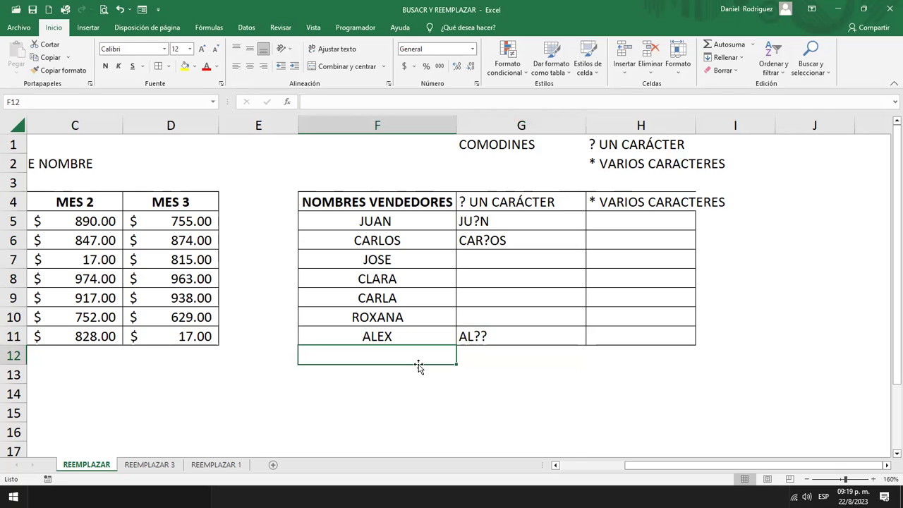
{"action": "type", "text": "A"}
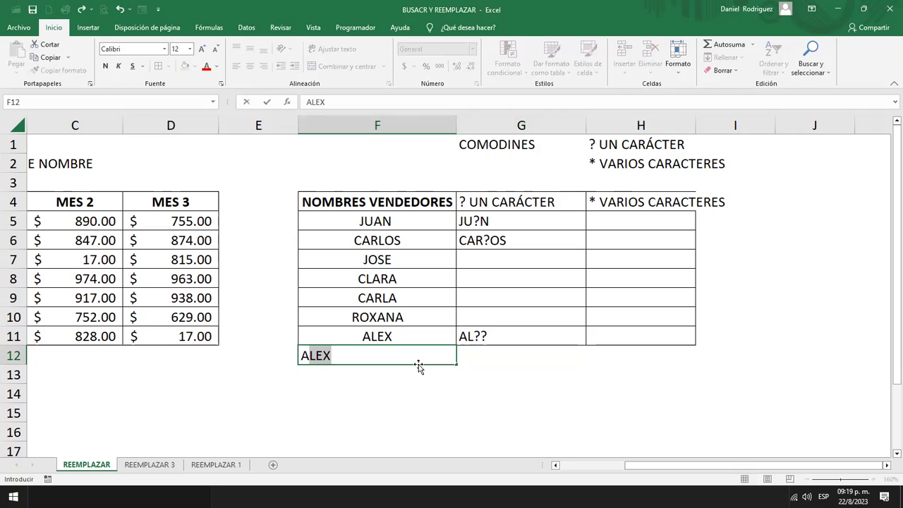
{"action": "type", "text": "L01"}
{"action": "key", "text": "ctrl+Return"}
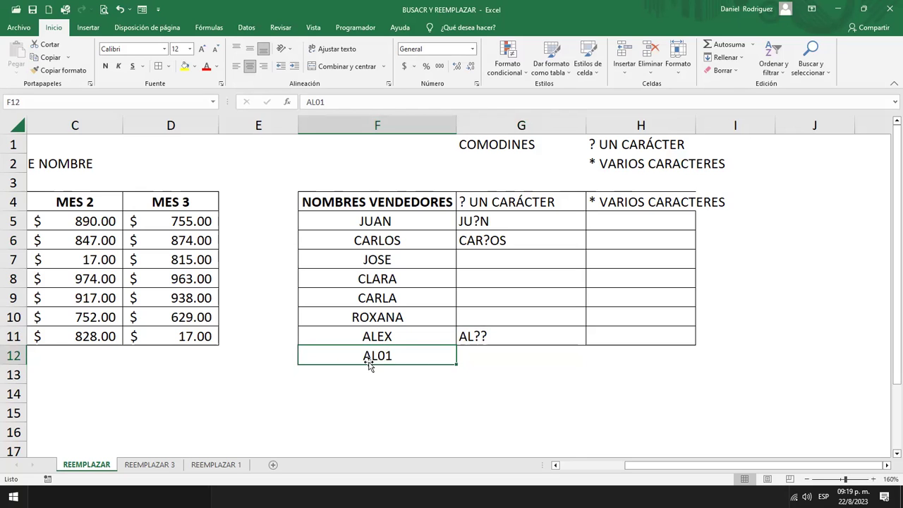
- Inspect the AL?? pattern in G11 without changing it
{"action": "left_click", "coordinate": [511, 354]}
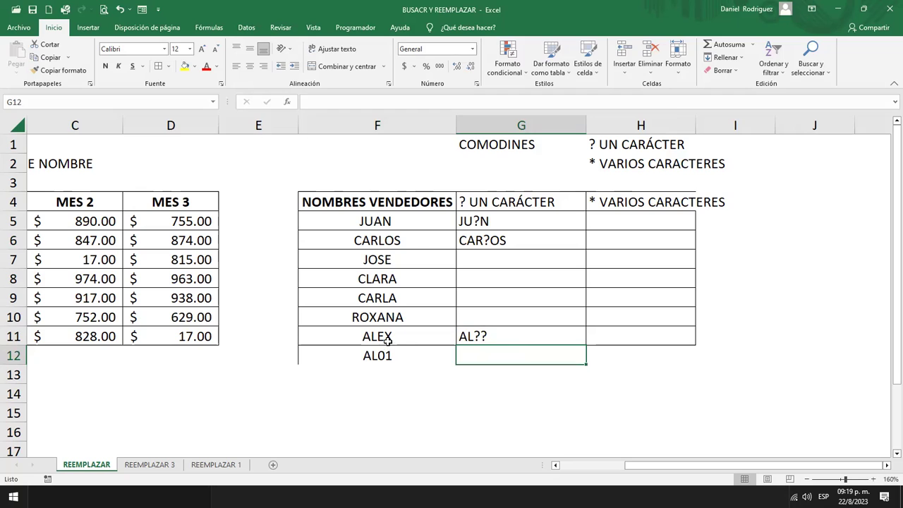
{"action": "left_click", "coordinate": [462, 338]}
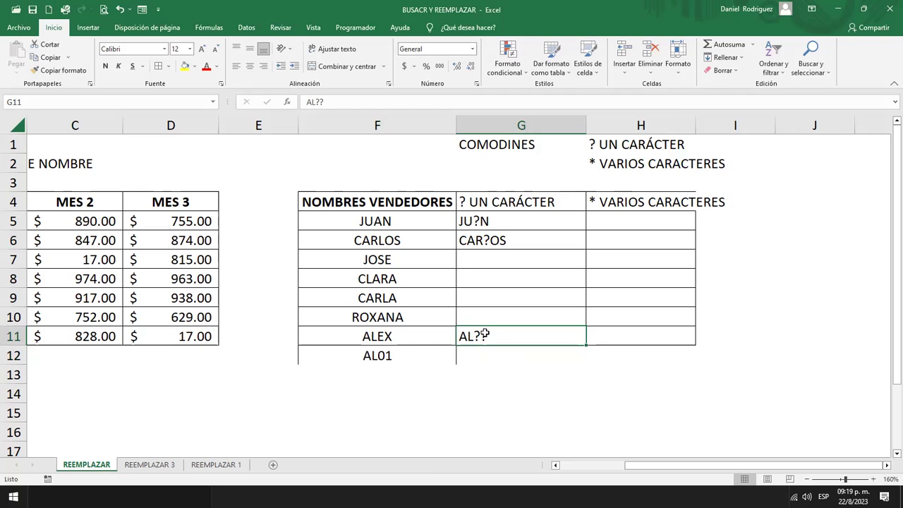
{"action": "double_click", "coordinate": [477, 336]}
{"action": "left_click_drag", "start_coordinate": [478, 336], "coordinate": [489, 335]}
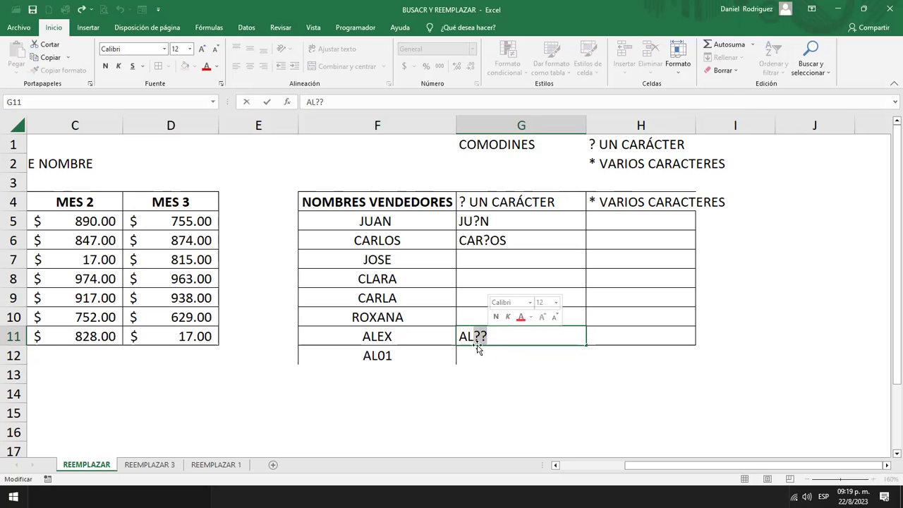
{"action": "key", "text": "Escape"}
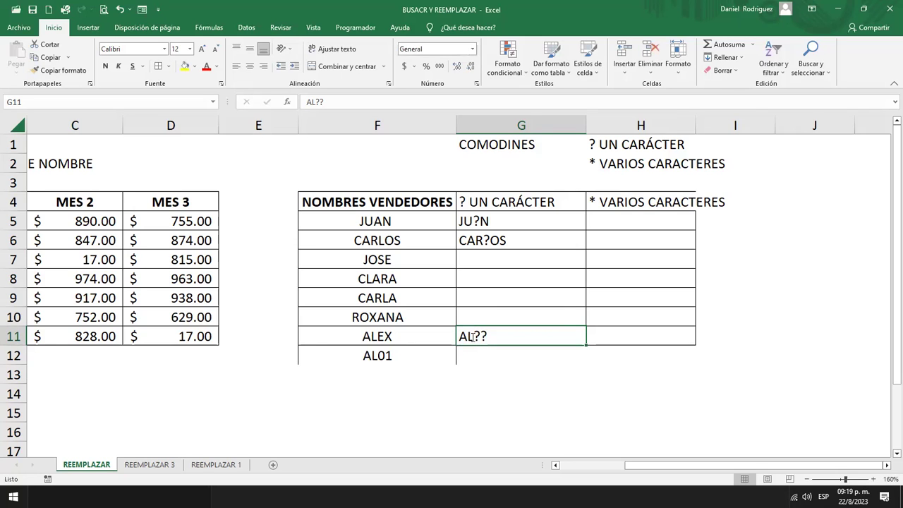
{"action": "double_click", "coordinate": [473, 337]}
{"action": "left_click_drag", "start_coordinate": [473, 336], "coordinate": [458, 338]}
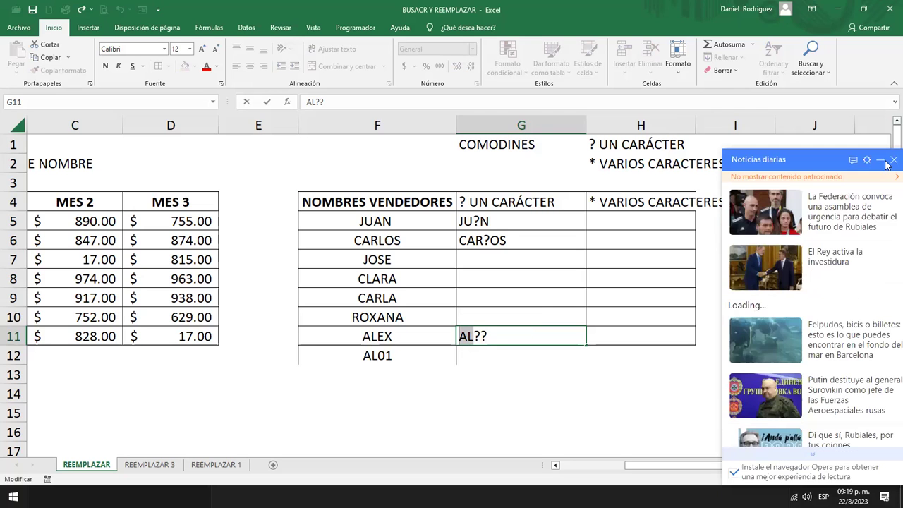
- Fill AL?? down from G11 to G12 beside AL01, then widen column H
{"action": "left_click", "coordinate": [885, 161]}
{"action": "left_click_drag", "start_coordinate": [388, 342], "coordinate": [389, 357]}
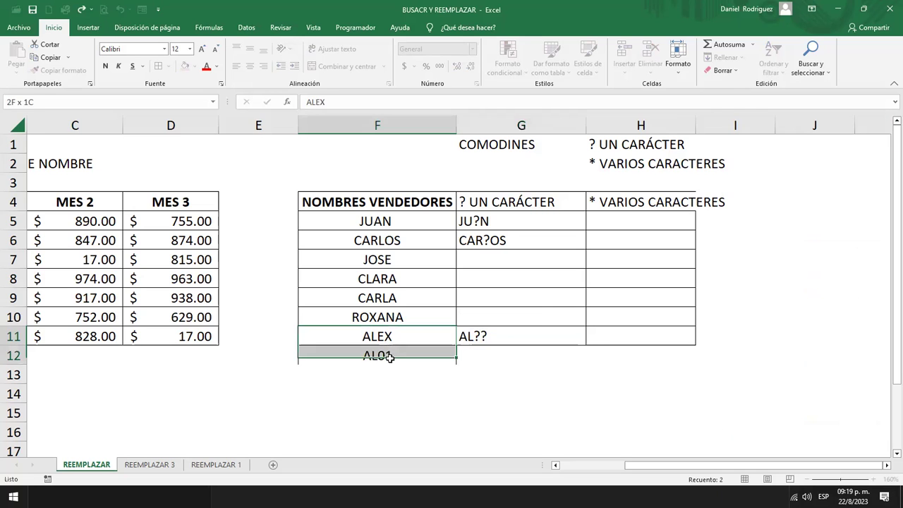
{"action": "left_click", "coordinate": [493, 336]}
{"action": "left_click_drag", "start_coordinate": [592, 349], "coordinate": [586, 359]}
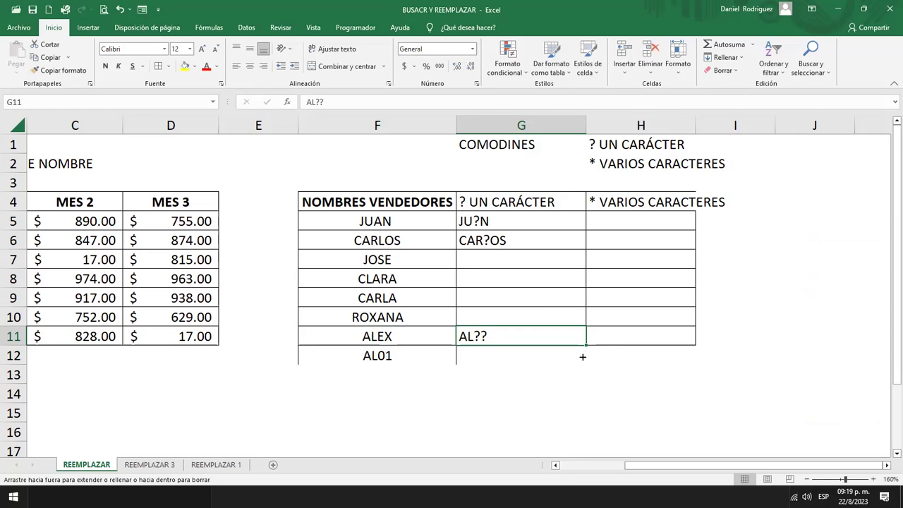
{"action": "left_click", "coordinate": [388, 355]}
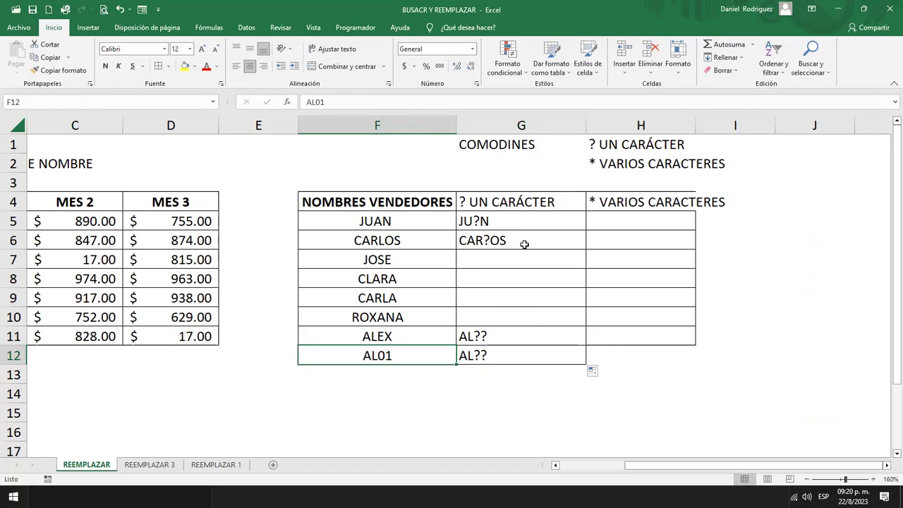
{"action": "left_click", "coordinate": [627, 224]}
{"action": "left_click_drag", "start_coordinate": [696, 125], "coordinate": [738, 124]}
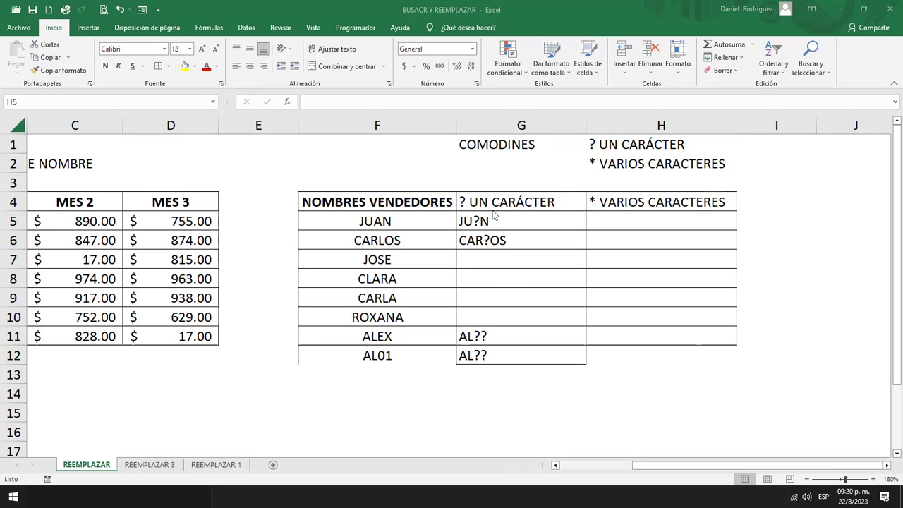
- Review the '* VARIOS CARACTERES' and '? UN CARÁCTER' labels without editing them
{"action": "double_click", "coordinate": [592, 163]}
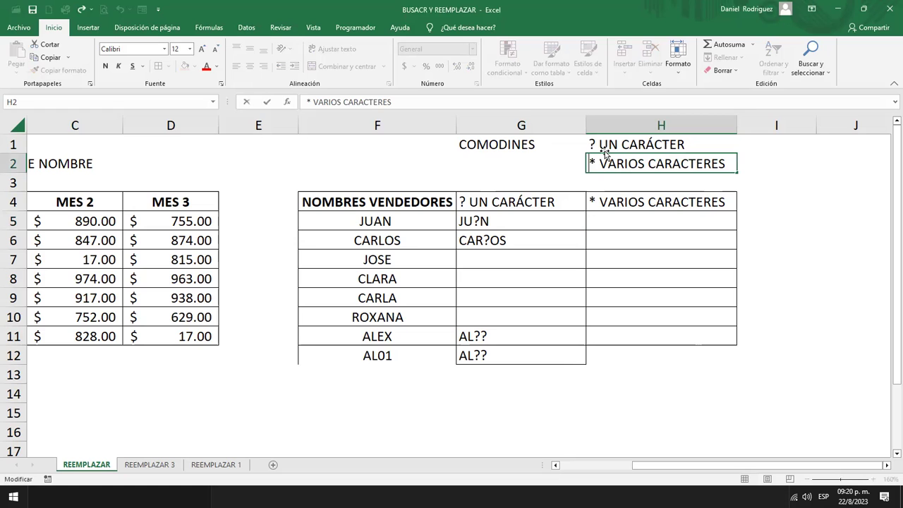
{"action": "key", "text": "Escape"}
{"action": "double_click", "coordinate": [593, 144]}
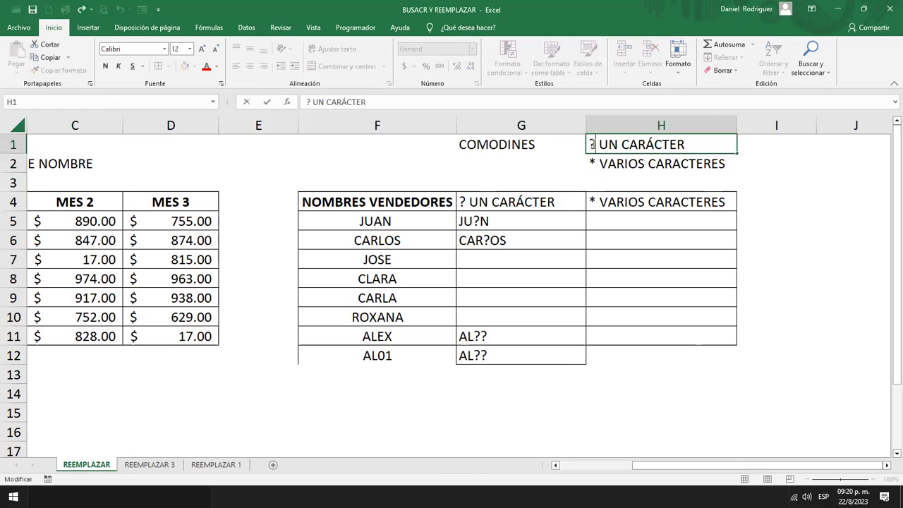
{"action": "key", "text": "Escape"}
- Select the names CLARA and CARLA, then move to G8 beside CLARA
{"action": "left_click", "coordinate": [381, 280]}
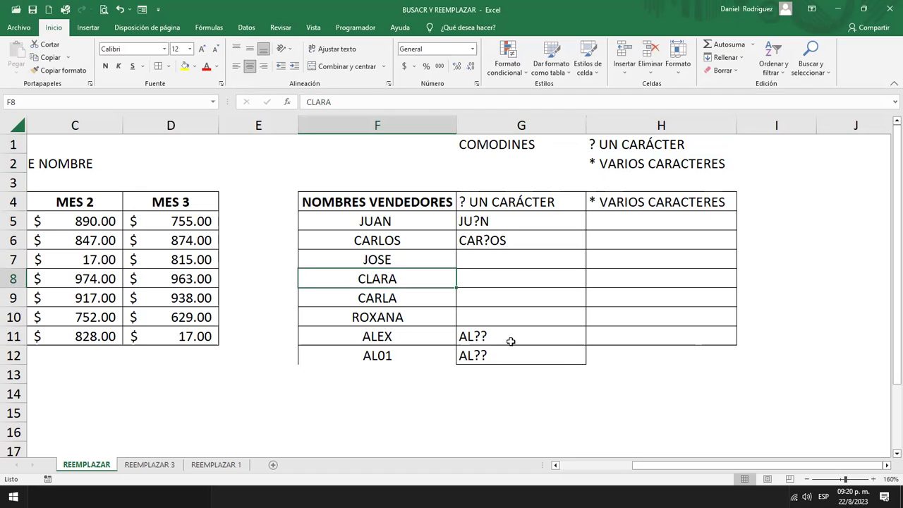
{"action": "key", "text": "Right"}
{"action": "key", "text": "Left"}
{"action": "key", "text": "shift+Down"}
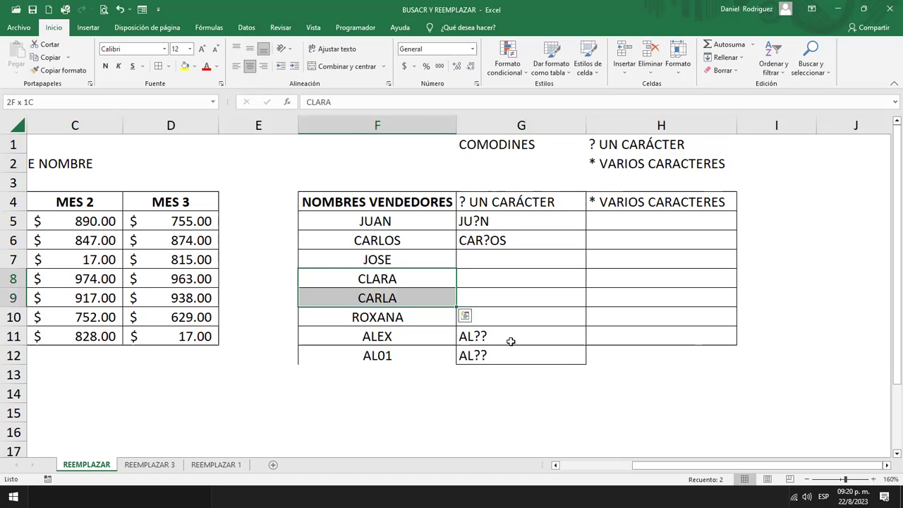
{"action": "key", "text": "Up"}
{"action": "key", "text": "Down"}
{"action": "key", "text": "shift+Down"}
{"action": "key", "text": "Up"}
{"action": "key", "text": "Down"}
{"action": "key", "text": "shift+Down"}
{"action": "key", "text": "Up"}
{"action": "key", "text": "Down"}
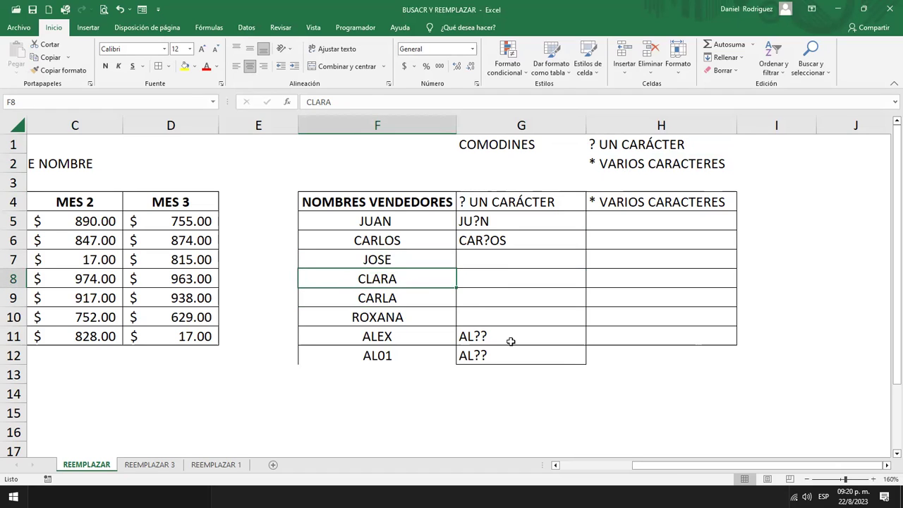
{"action": "key", "text": "Right"}
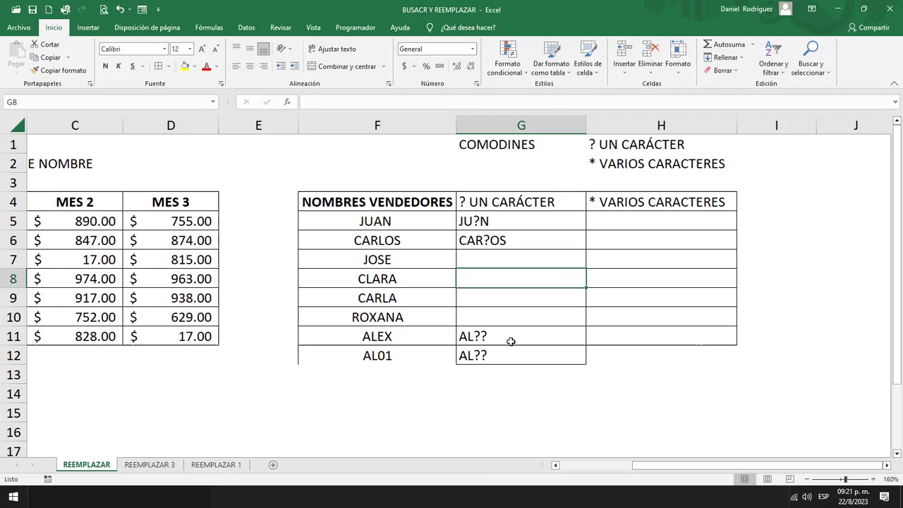
- Enter ?L in G8 for CLARA, removing the extra question marks
{"action": "type", "text": "?"}
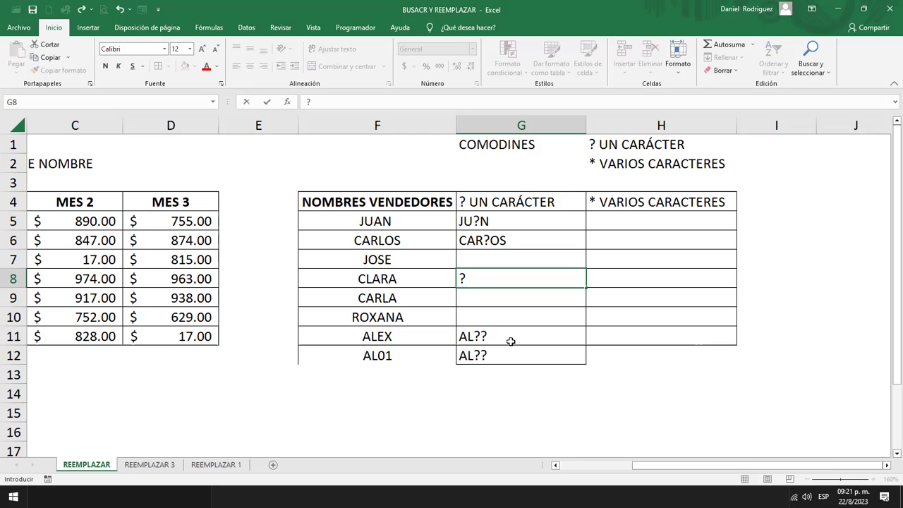
{"action": "type", "text": "L"}
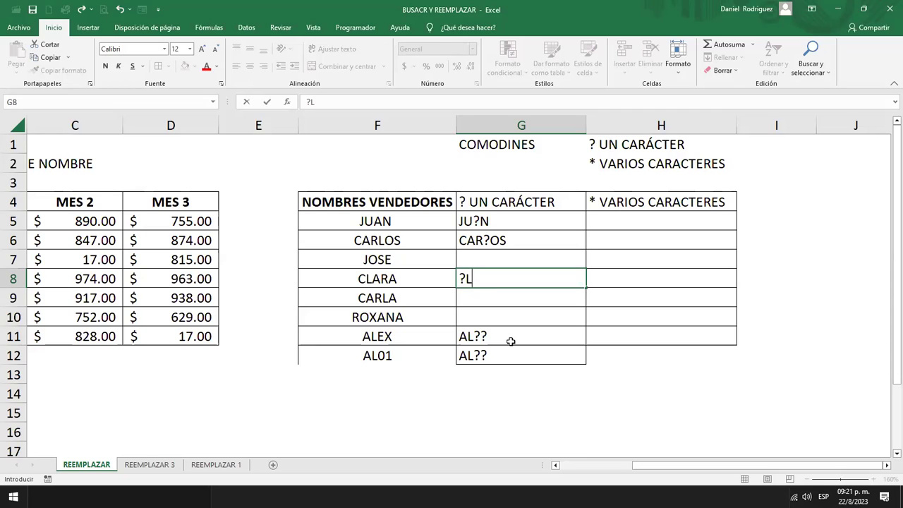
{"action": "type", "text": "?L?????????????"}
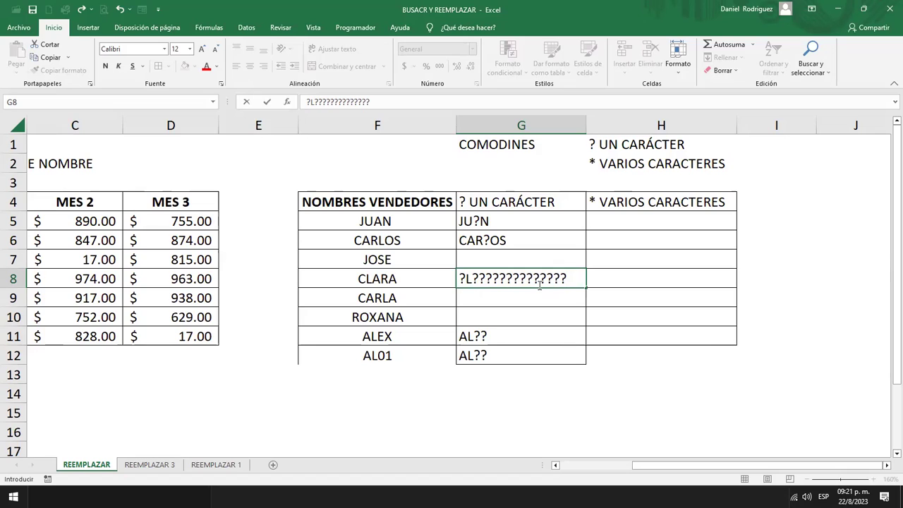
{"action": "key", "text": "BackSpace"}
{"action": "key", "text": "BackSpace"}
{"action": "key", "text": "BackSpace"}
{"action": "key", "text": "BackSpace"}
{"action": "key", "text": "BackSpace"}
{"action": "key", "text": "BackSpace"}
{"action": "key", "text": "BackSpace"}
{"action": "key", "text": "BackSpace"}
{"action": "key", "text": "BackSpace"}
{"action": "key", "text": "BackSpace"}
{"action": "key", "text": "BackSpace"}
{"action": "key", "text": "BackSpace"}
{"action": "key", "text": "BackSpace"}
{"action": "key", "text": "BackSpace"}
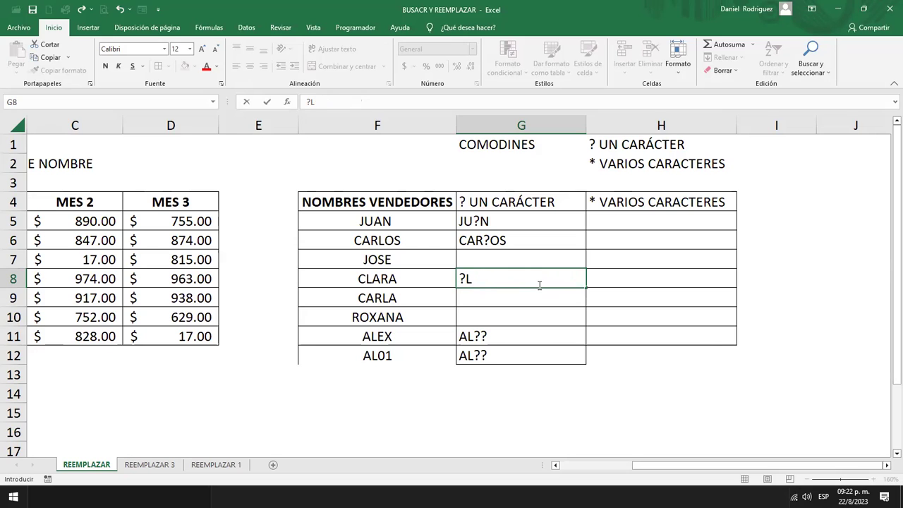
{"action": "key", "text": "Left"}
{"action": "key", "text": "Left"}
{"action": "key", "text": "Right"}
{"action": "key", "text": "Right"}
- Append eight question marks so G8 reads ?L????????
{"action": "key", "text": "F2"}
{"action": "key", "text": "Home"}
{"action": "key", "text": "shift+Right"}
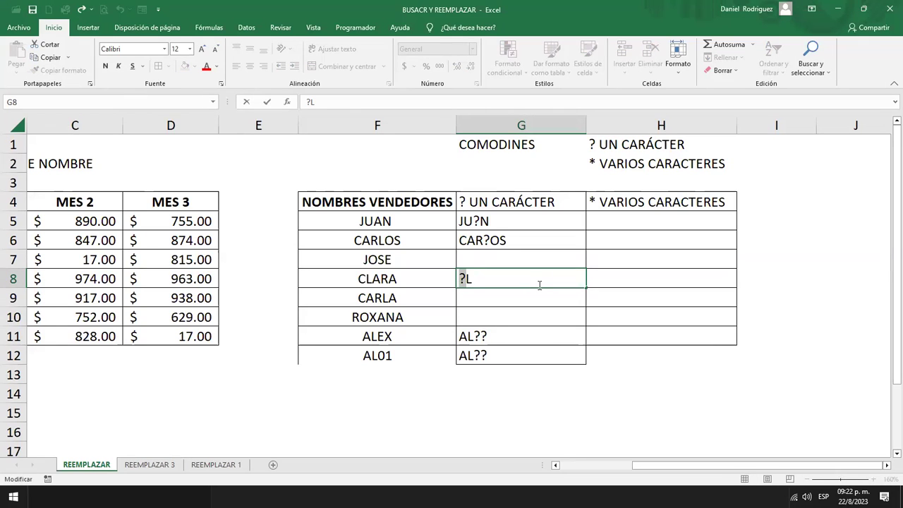
{"action": "key", "text": "shift+Right"}
{"action": "key", "text": "Right"}
{"action": "type", "text": "????????"}
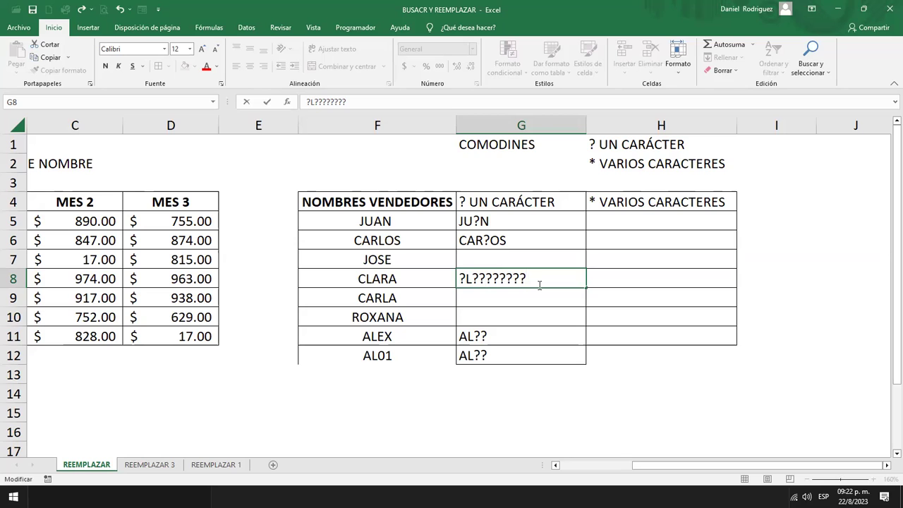
{"action": "key", "text": "Return"}
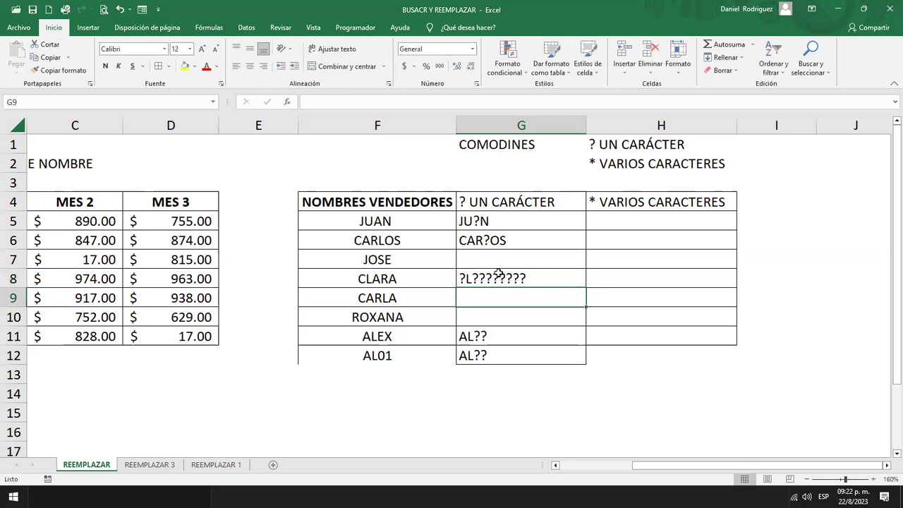
- Rename the F7 vendor to JOSE / JOSÉ
{"action": "left_click", "coordinate": [498, 274]}
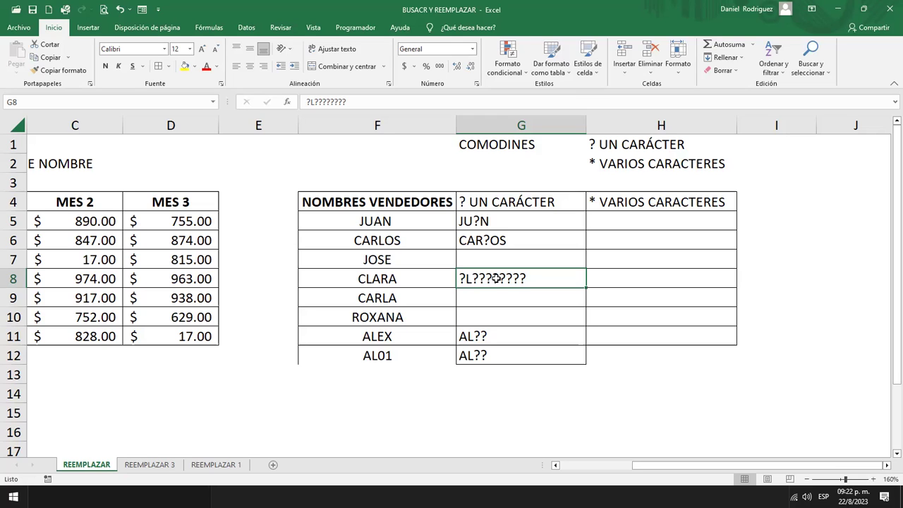
{"action": "double_click", "coordinate": [394, 261]}
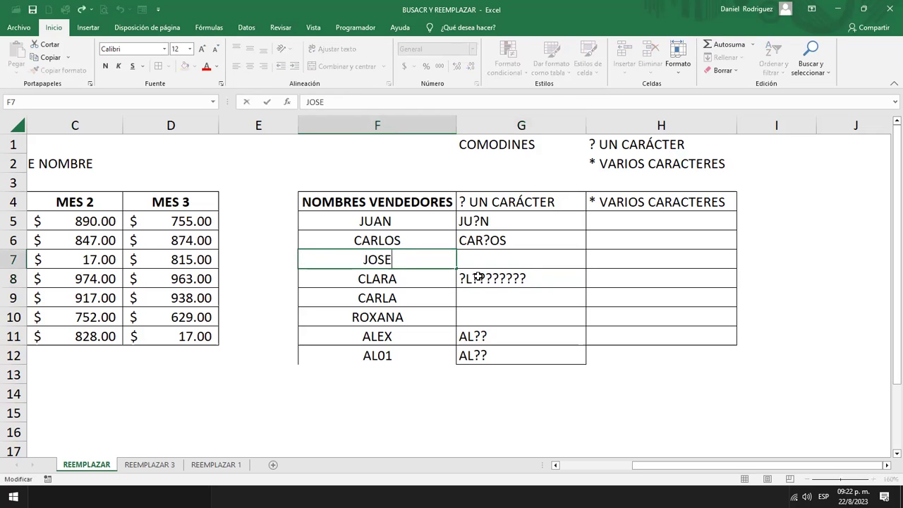
{"action": "type", "text": " /"}
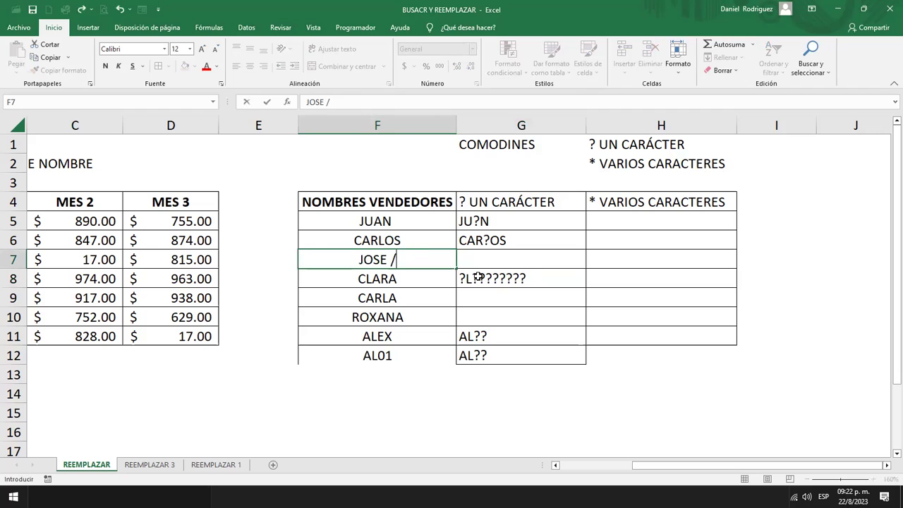
{"action": "type", "text": " jose"}
{"action": "key", "text": "BackSpace"}
{"action": "key", "text": "BackSpace"}
{"action": "key", "text": "BackSpace"}
{"action": "key", "text": "BackSpace"}
{"action": "type", "text": "JOSÉ"}
{"action": "key", "text": "BackSpace"}
{"action": "type", "text": "É"}
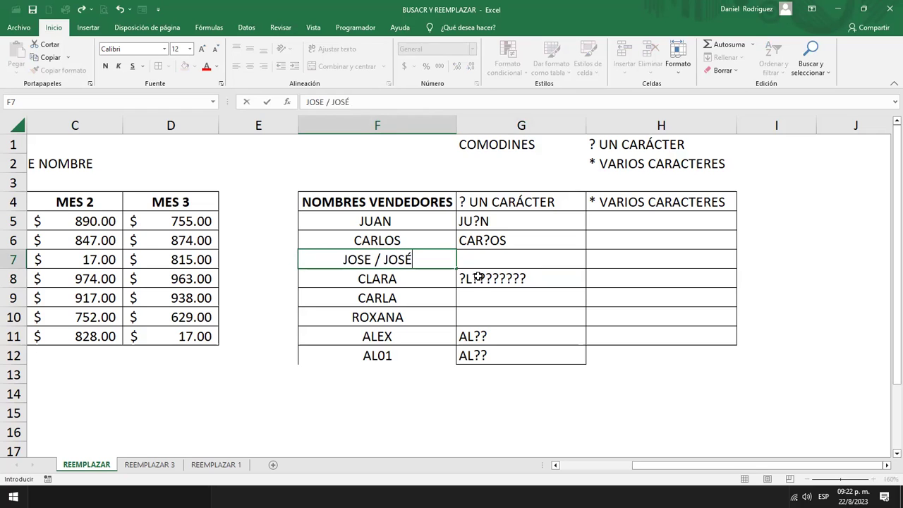
{"action": "key", "text": "Tab"}
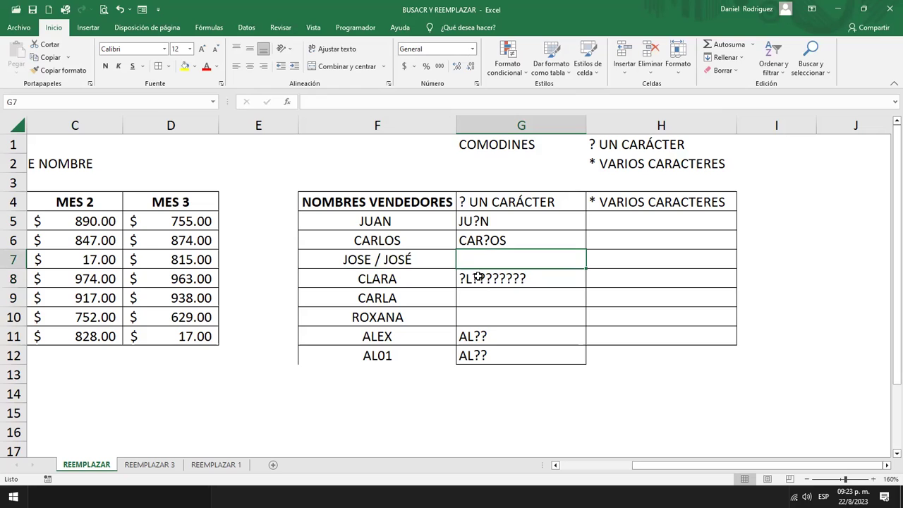
- Enter the single-character pattern JOS? in G7 beside JOSE / JOSÉ
{"action": "type", "text": "JOS"}
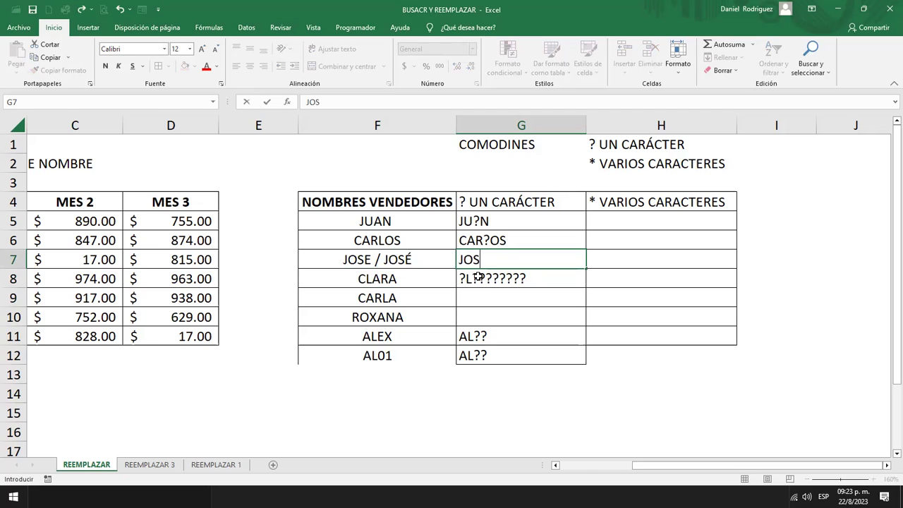
{"action": "type", "text": "?"}
{"action": "key", "text": "Return"}
{"action": "key", "text": "Up"}
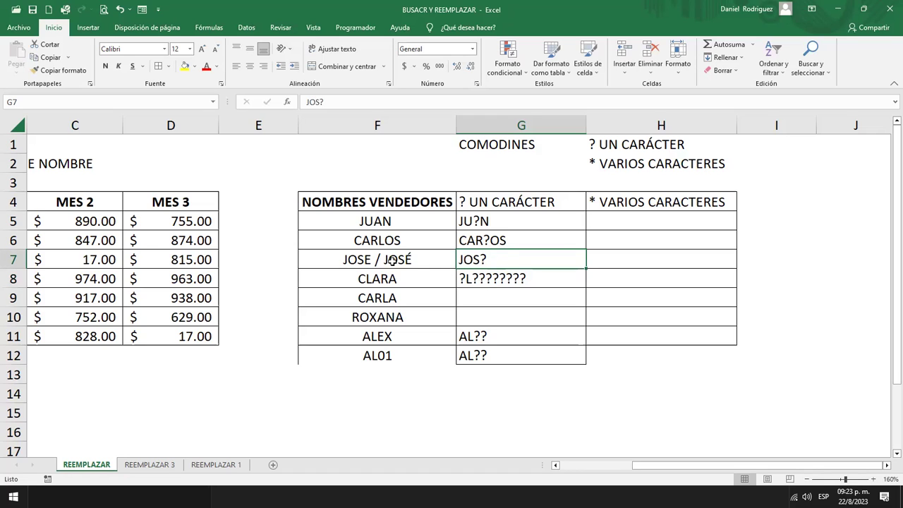
{"action": "double_click", "coordinate": [483, 260]}
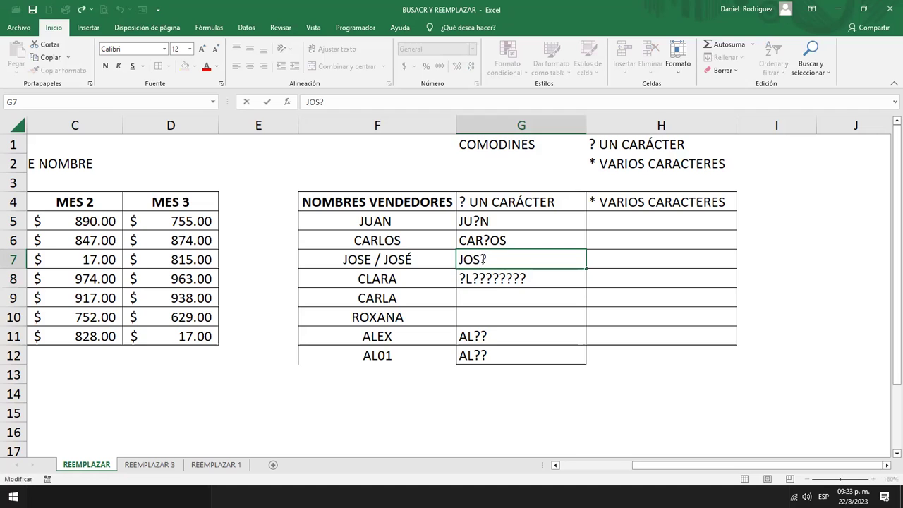
{"action": "left_click_drag", "start_coordinate": [480, 260], "coordinate": [460, 260]}
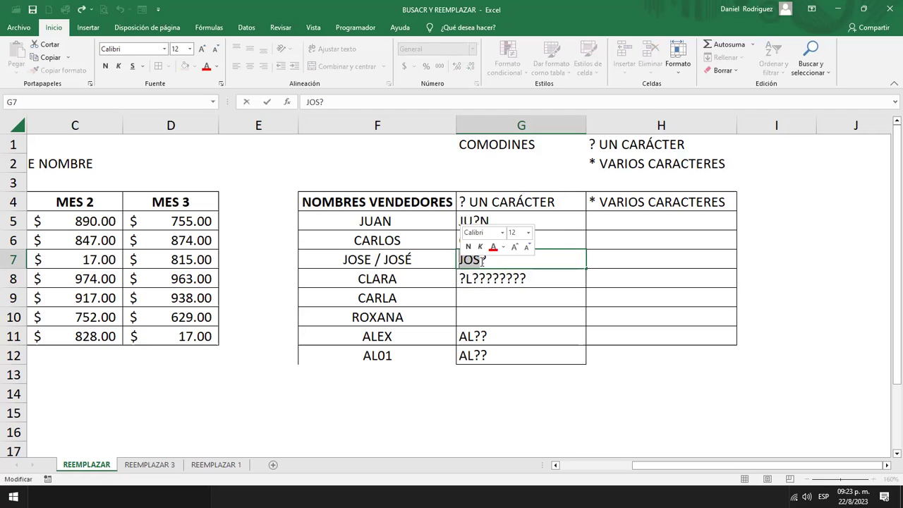
{"action": "left_click", "coordinate": [390, 393]}
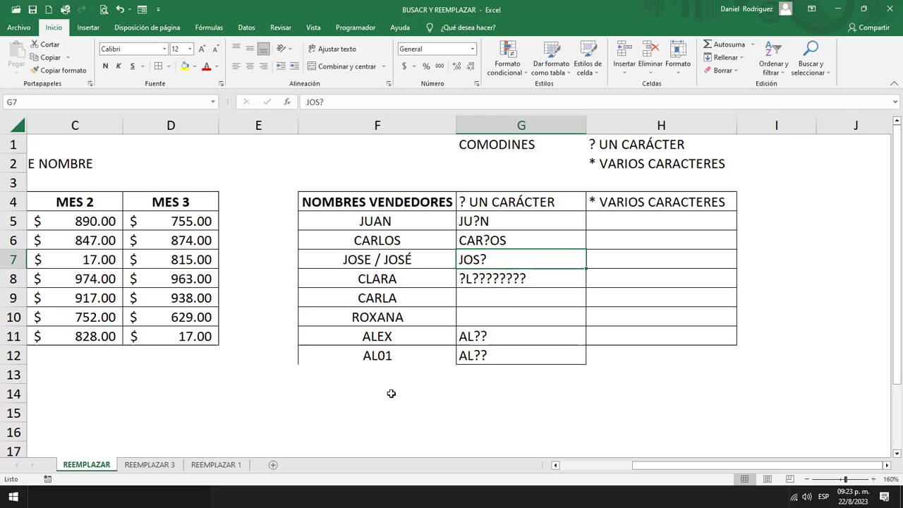
- Add JOSUE in F14 below the table, leaving G7's JOS? pattern unchanged
{"action": "type", "text": "JOSUE"}
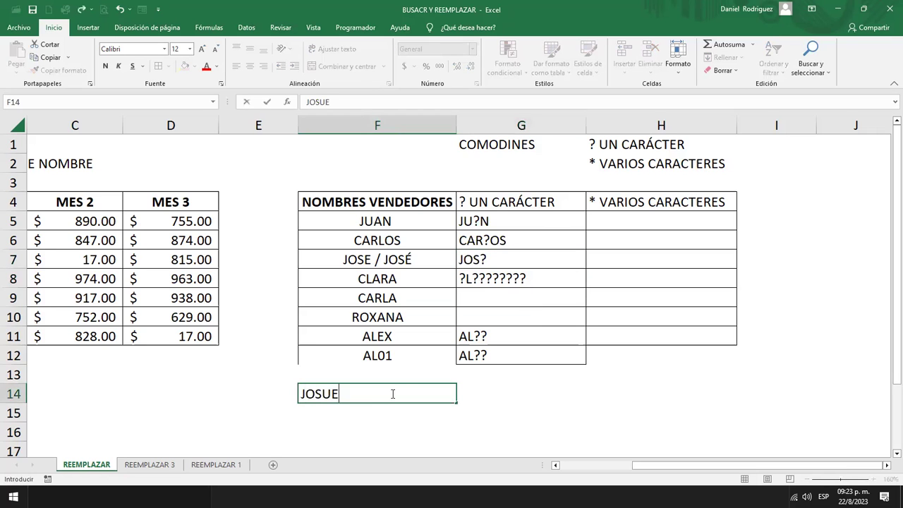
{"action": "key", "text": "Return"}
{"action": "left_click", "coordinate": [392, 394]}
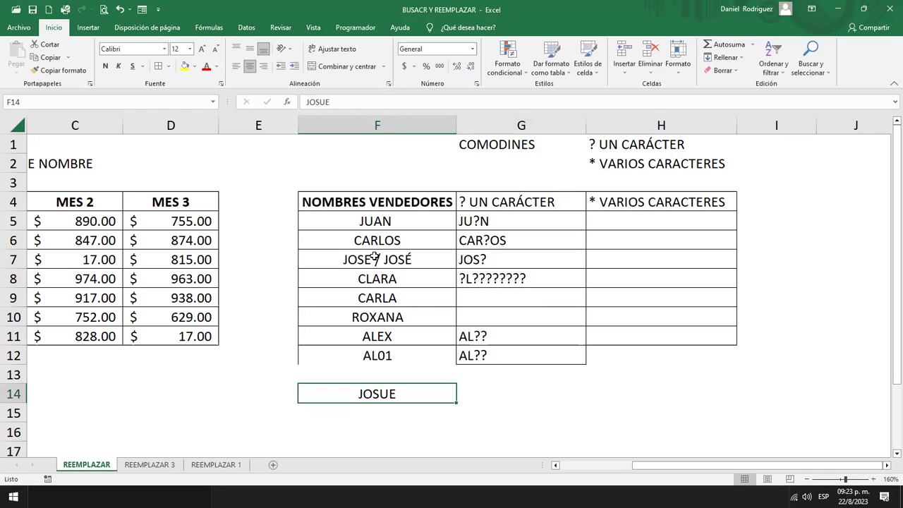
{"action": "double_click", "coordinate": [374, 259]}
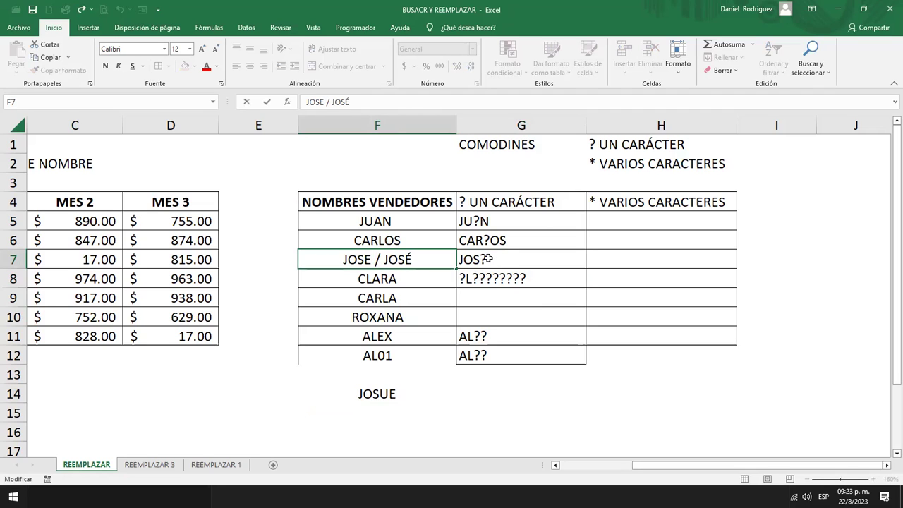
{"action": "left_click", "coordinate": [493, 260]}
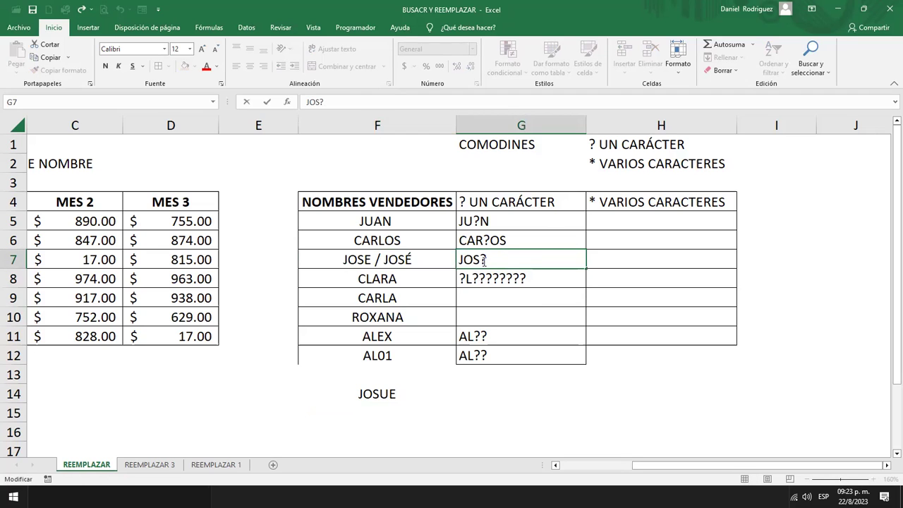
{"action": "key", "text": "Escape"}
{"action": "left_click", "coordinate": [636, 225]}
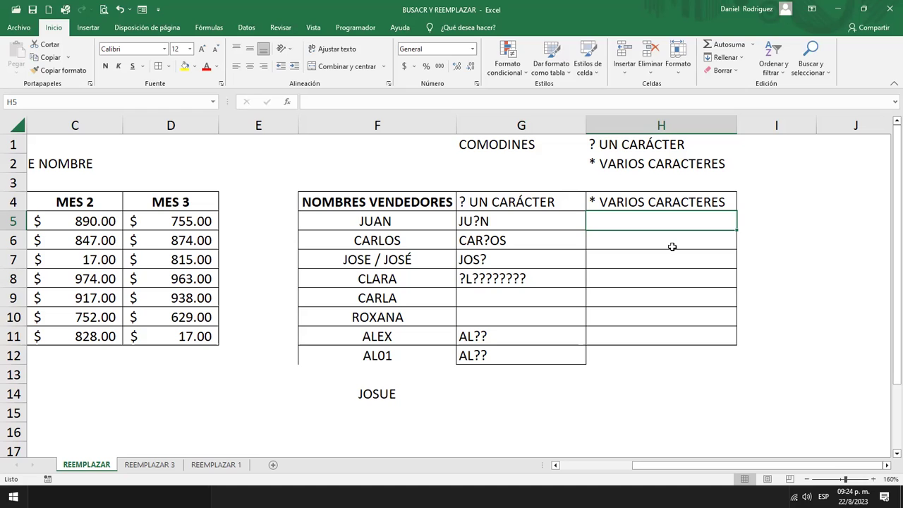
- Enter J* in H5, *S in H6 and JOS* in H7 as multi-character patterns
{"action": "type", "text": "J"}
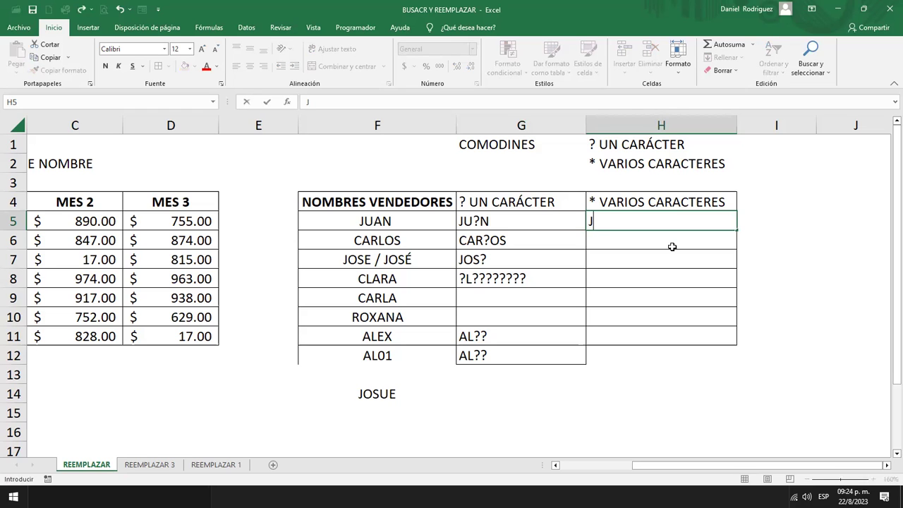
{"action": "type", "text": "*"}
{"action": "key", "text": "Return"}
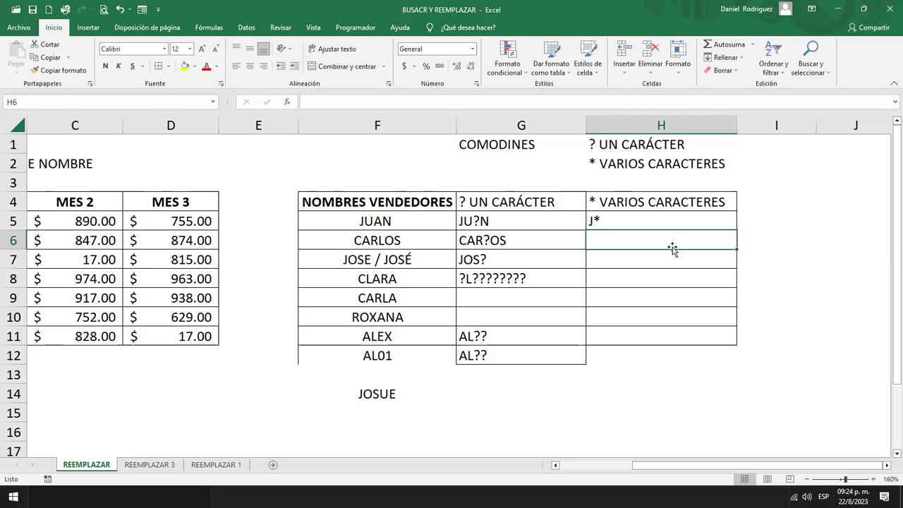
{"action": "type", "text": "*"}
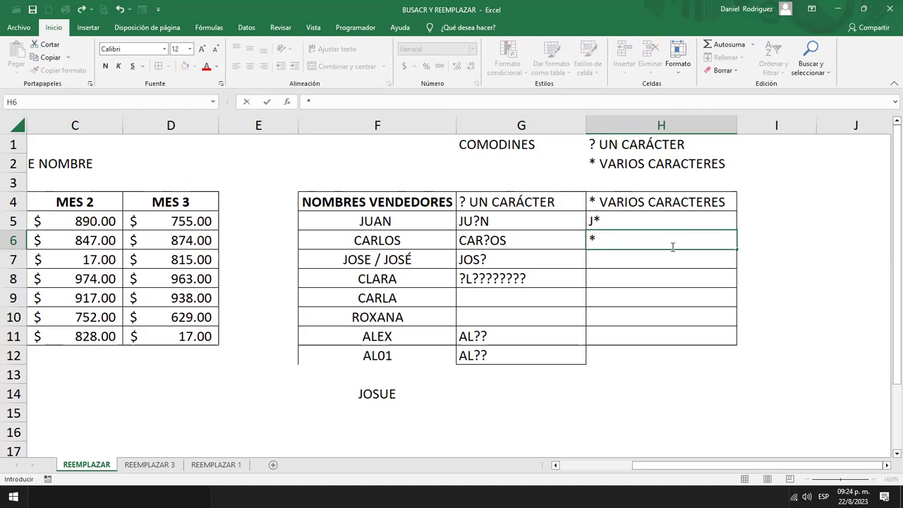
{"action": "type", "text": "S"}
{"action": "key", "text": "Return"}
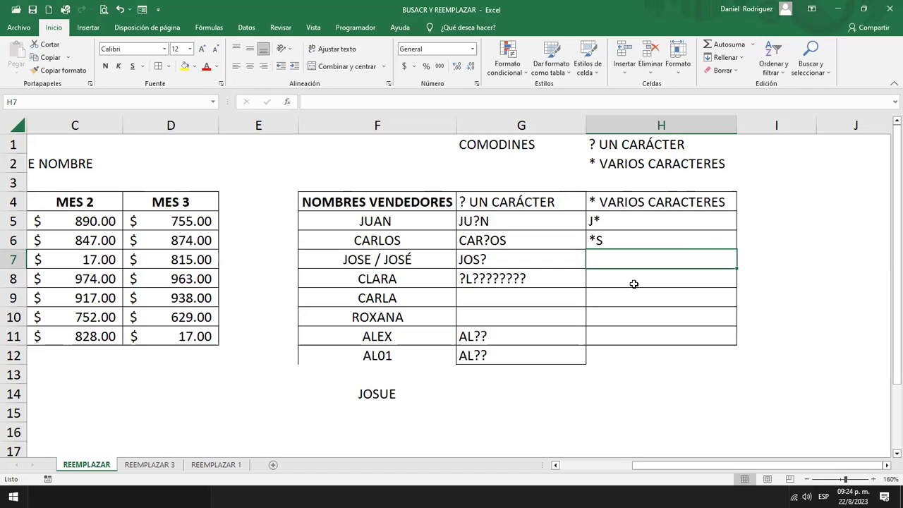
{"action": "type", "text": "JO"}
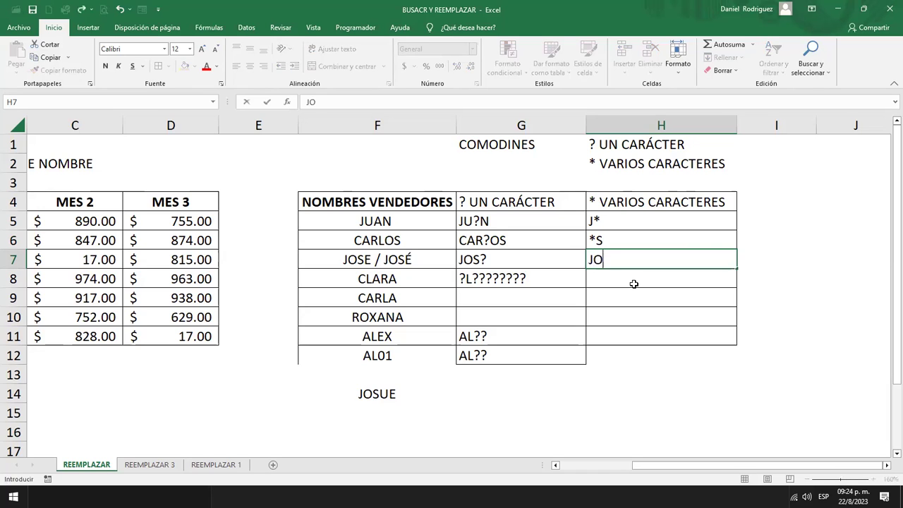
{"action": "type", "text": "S"}
{"action": "type", "text": "*"}
{"action": "key", "text": "Return"}
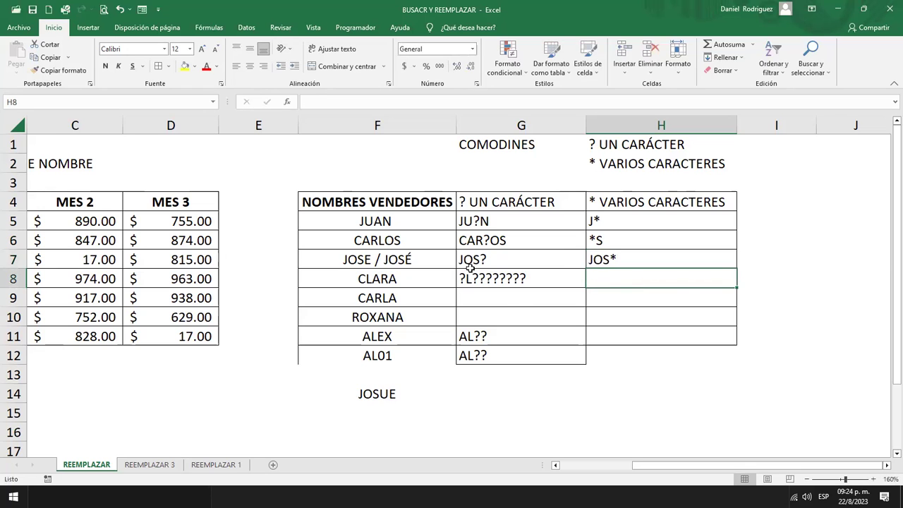
- Compare JOSE's JOS? and JOS* patterns, then start ALEX's H11 pattern with *
{"action": "left_click", "coordinate": [476, 259]}
{"action": "left_click", "coordinate": [622, 259]}
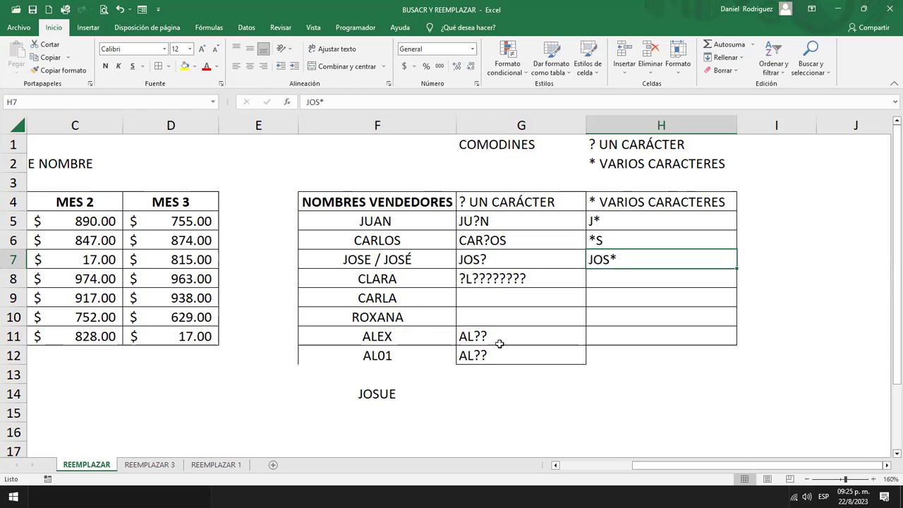
{"action": "left_click", "coordinate": [387, 339]}
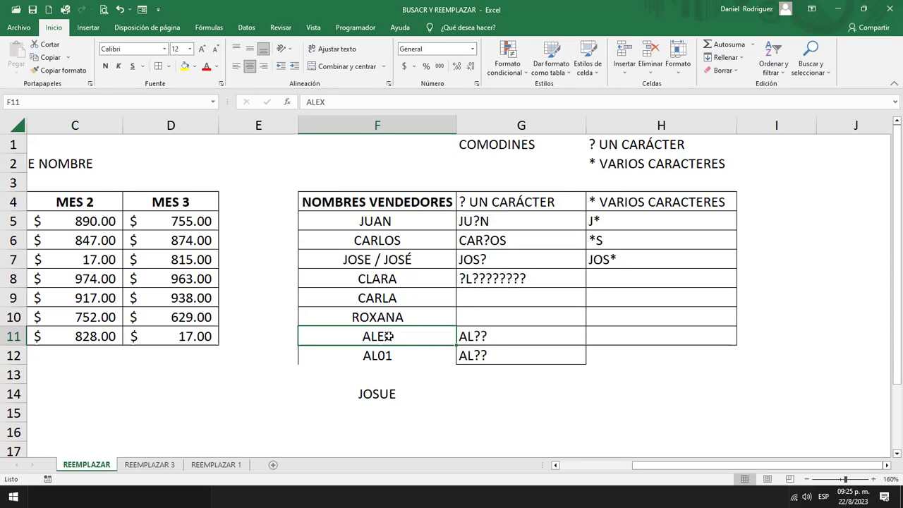
{"action": "left_click", "coordinate": [613, 341]}
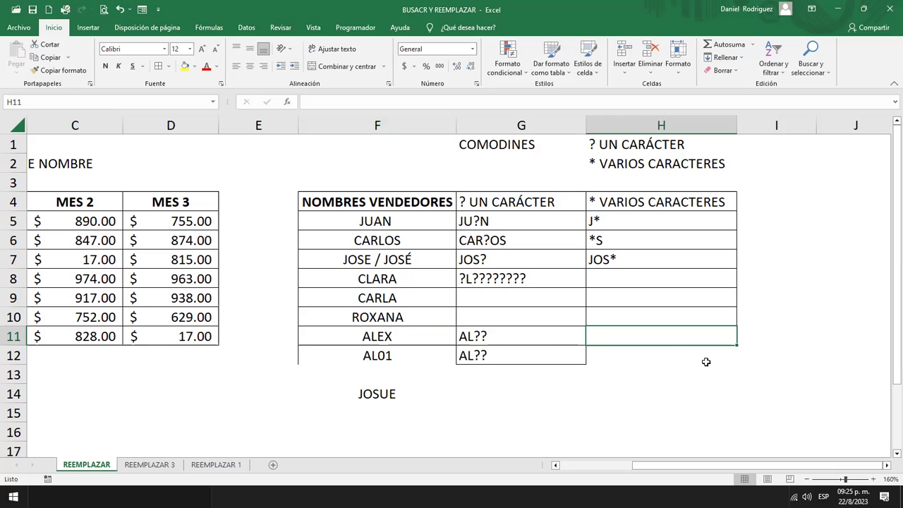
{"action": "type", "text": "*"}
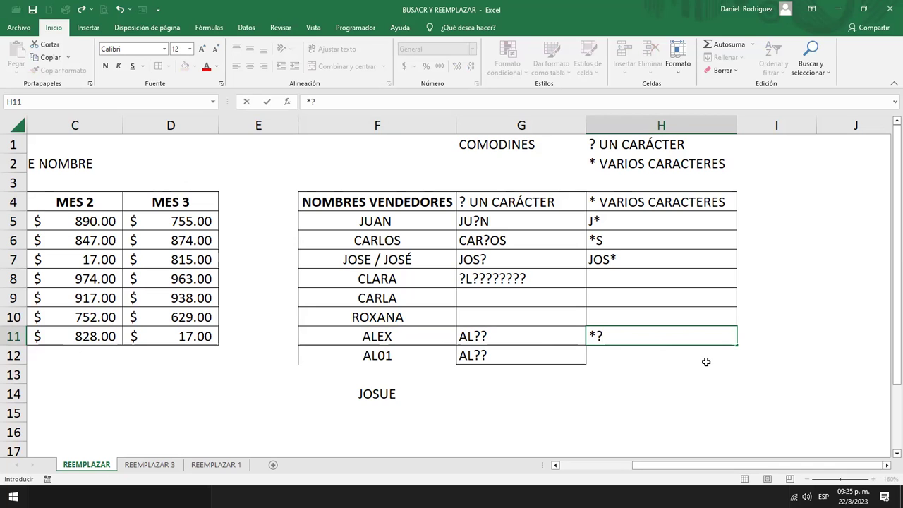
- Edit the ALEX pattern in H11 so it reads *E?
{"action": "key", "text": "Left"}
{"action": "key", "text": "Right"}
{"action": "key", "text": "F2"}
{"action": "type", "text": "E"}
{"action": "left_click", "coordinate": [598, 336]}
{"action": "key", "text": "Left"}
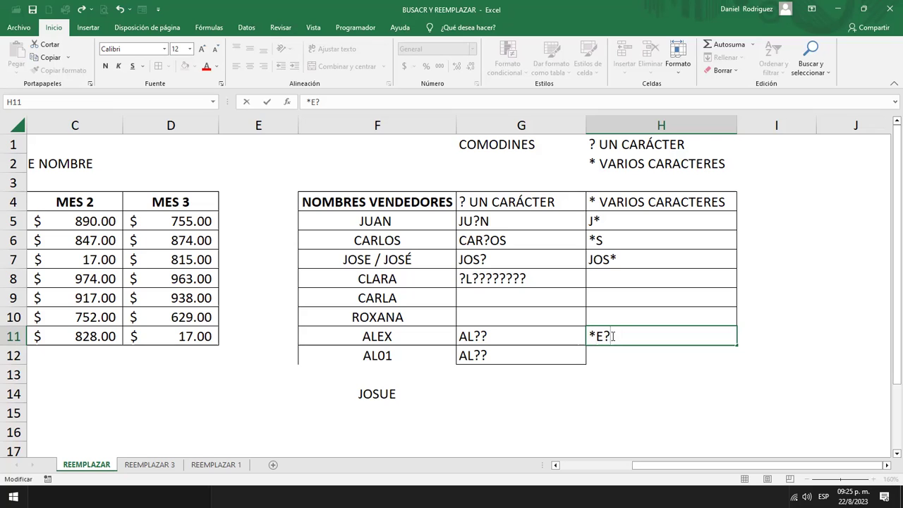
{"action": "double_click", "coordinate": [611, 335]}
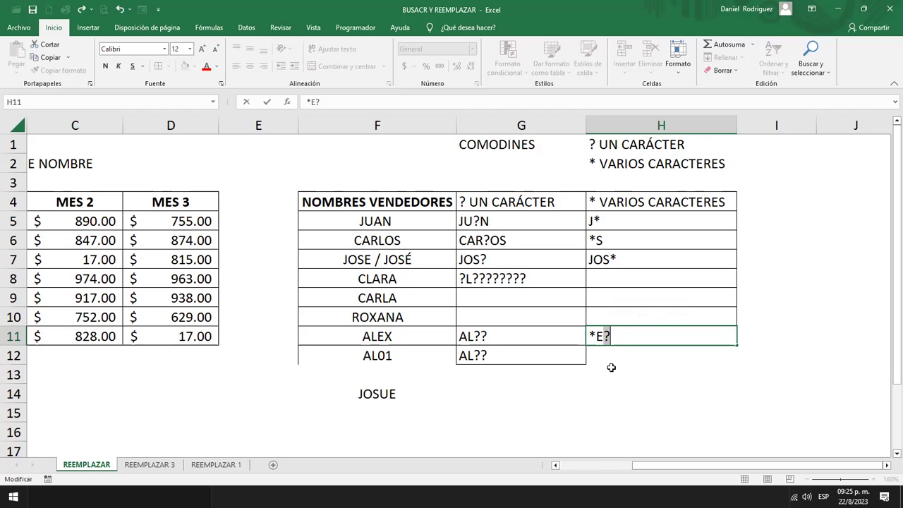
{"action": "left_click", "coordinate": [607, 355]}
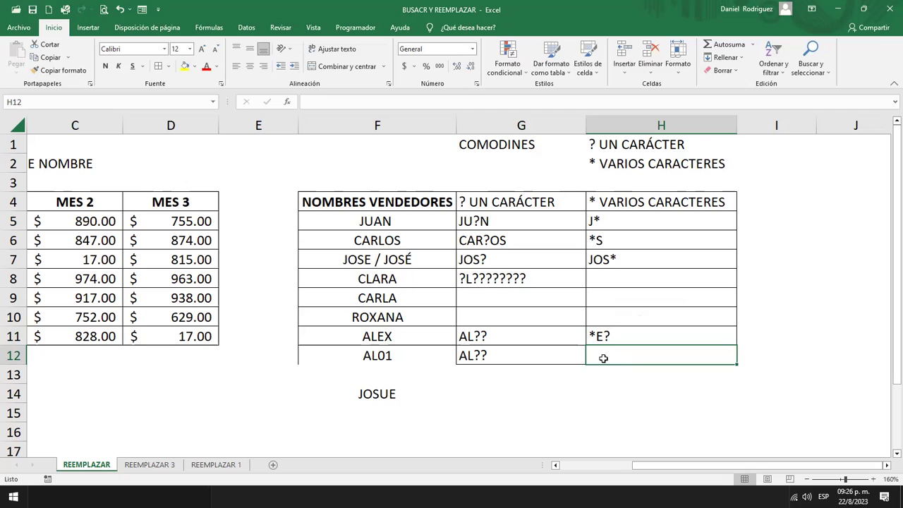
- Enter the pattern *1 for AL01 in cell H12
{"action": "type", "text": "*"}
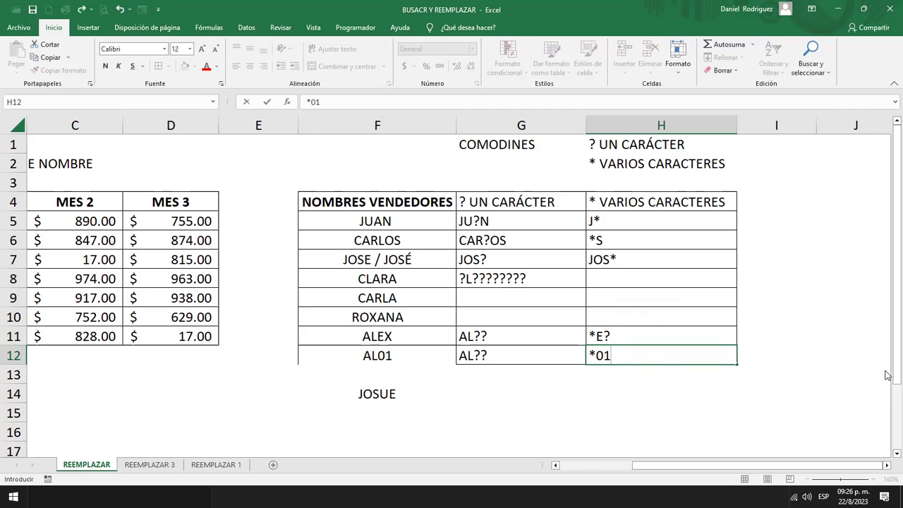
{"action": "key", "text": "BackSpace"}
{"action": "key", "text": "BackSpace"}
{"action": "type", "text": "1"}
{"action": "left_click", "coordinate": [619, 358]}
{"action": "left_click", "coordinate": [631, 224]}
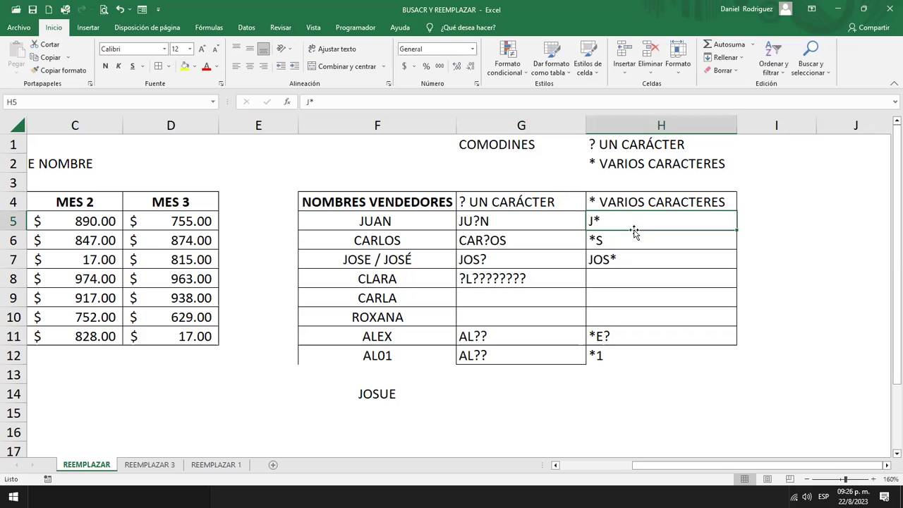
- Review the JU?N, J* and *E? examples, then move to VENDEDOR 4 in A8
{"action": "left_click", "coordinate": [476, 221]}
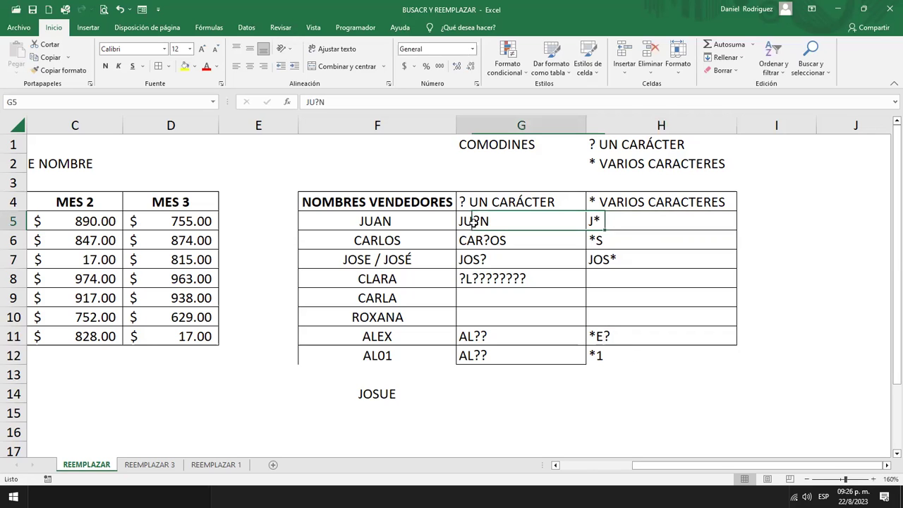
{"action": "left_click", "coordinate": [614, 221]}
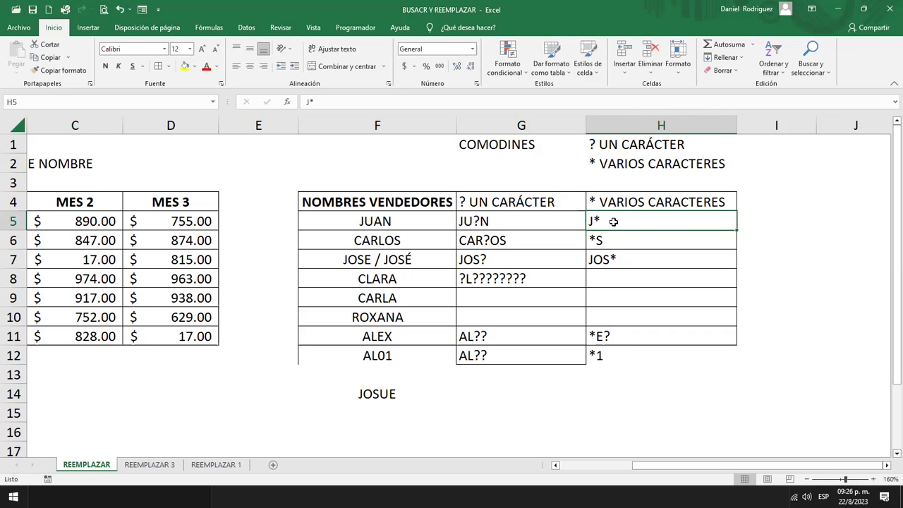
{"action": "left_click", "coordinate": [605, 336]}
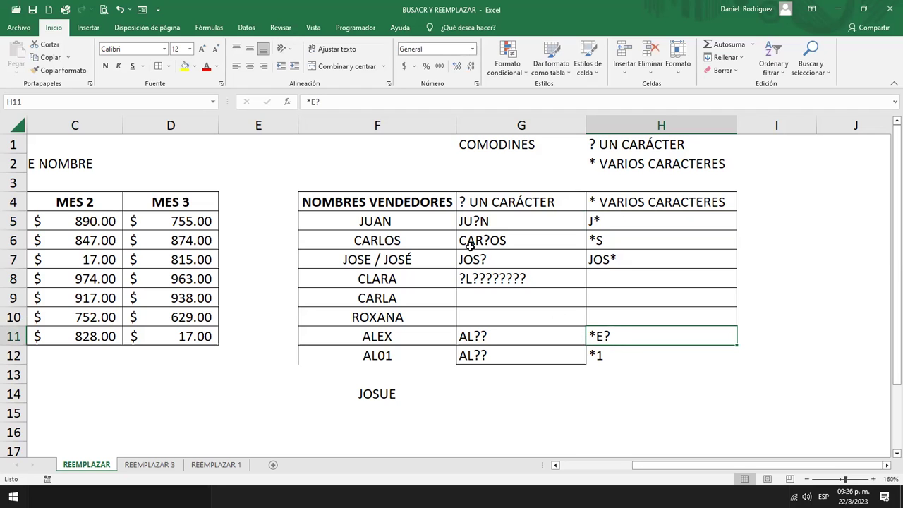
{"action": "left_click", "coordinate": [375, 222]}
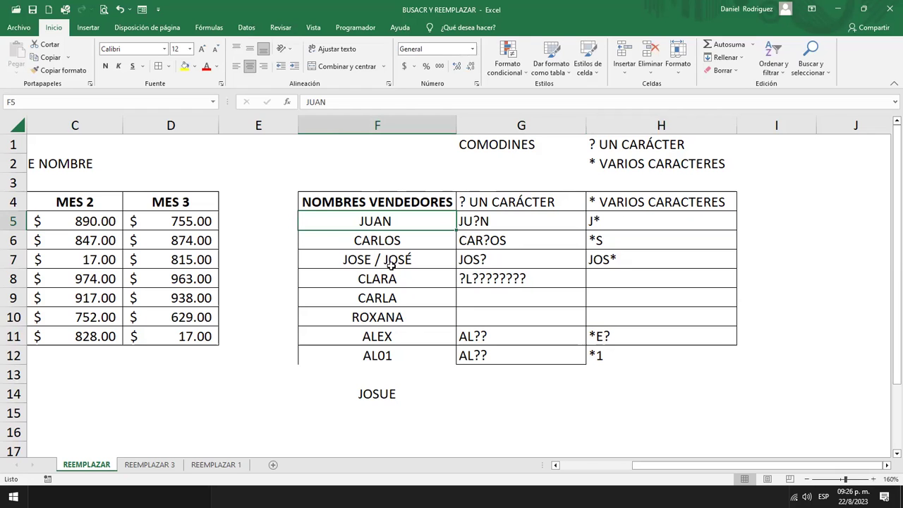
{"action": "left_click", "coordinate": [406, 279]}
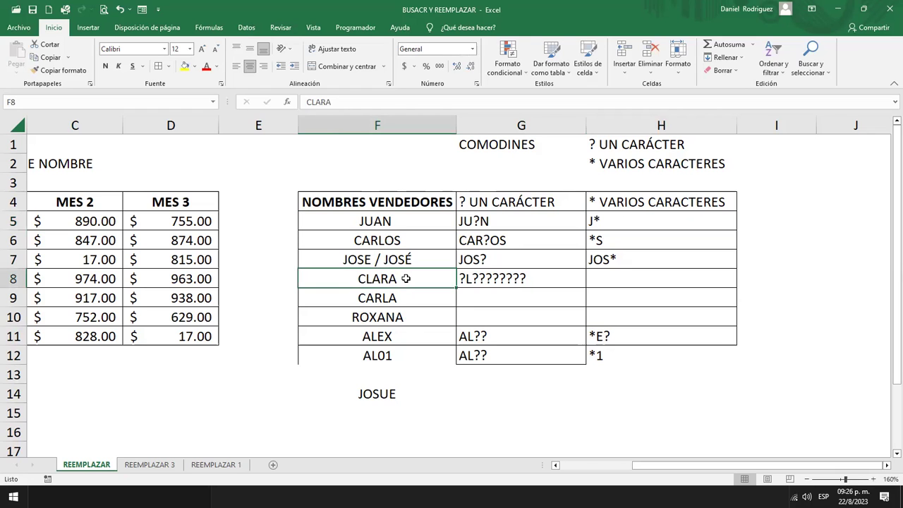
{"action": "key", "text": "Left"}
{"action": "key", "text": "Left"}
{"action": "key", "text": "Left"}
{"action": "key", "text": "Left"}
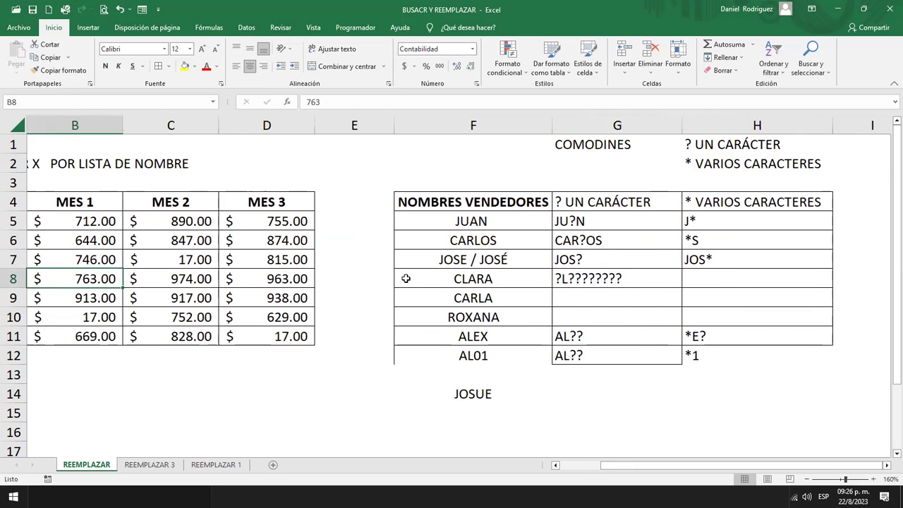
{"action": "key", "text": "Left"}
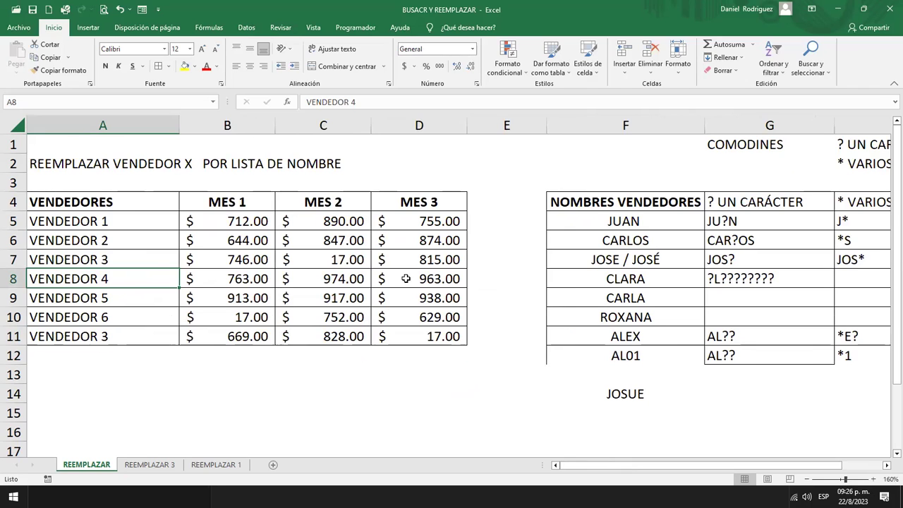
- Insert a blank column at E and narrow columns E and F
{"action": "left_click", "coordinate": [507, 125]}
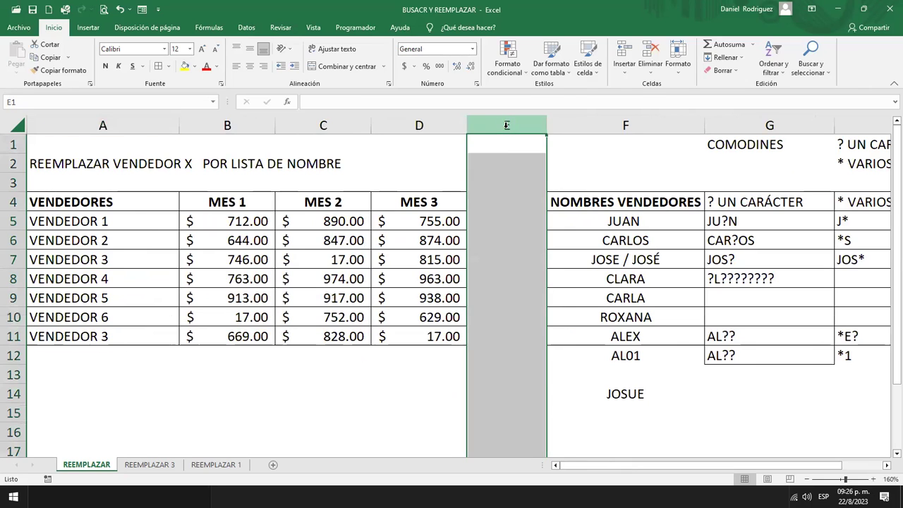
{"action": "right_click", "coordinate": [507, 125]}
{"action": "left_click", "coordinate": [563, 230]}
{"action": "left_click_drag", "start_coordinate": [562, 129], "coordinate": [504, 129]}
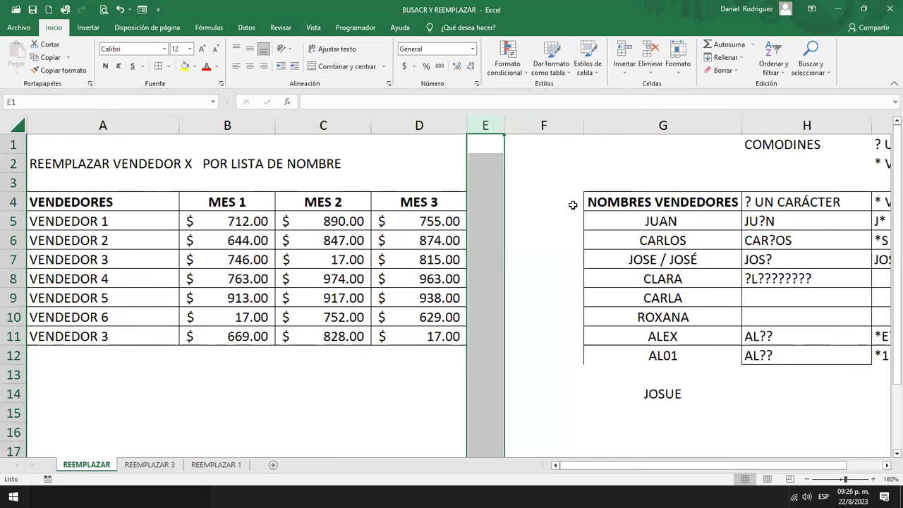
{"action": "left_click_drag", "start_coordinate": [584, 125], "coordinate": [540, 125]}
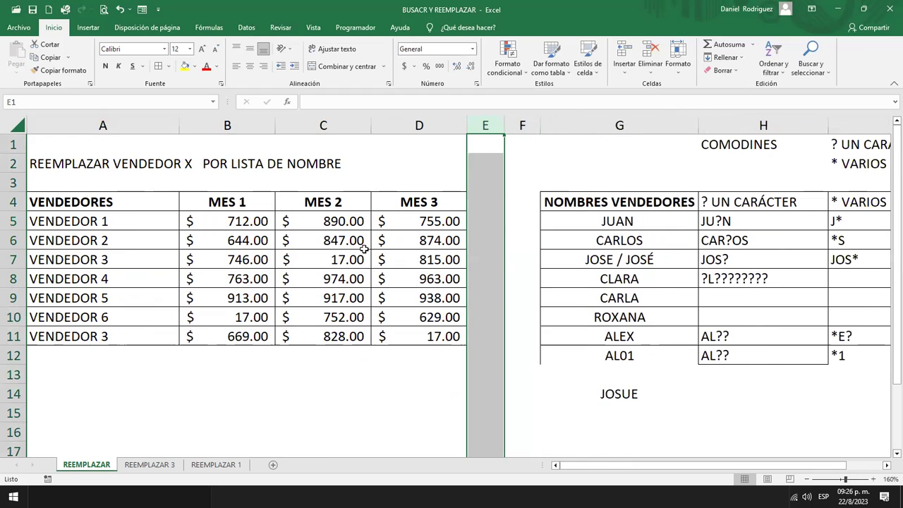
- Relabel the duplicate VENDEDOR 3 in A11 as VENDEDOR 11, then bring up Find with Ctrl+B
{"action": "left_click", "coordinate": [87, 223]}
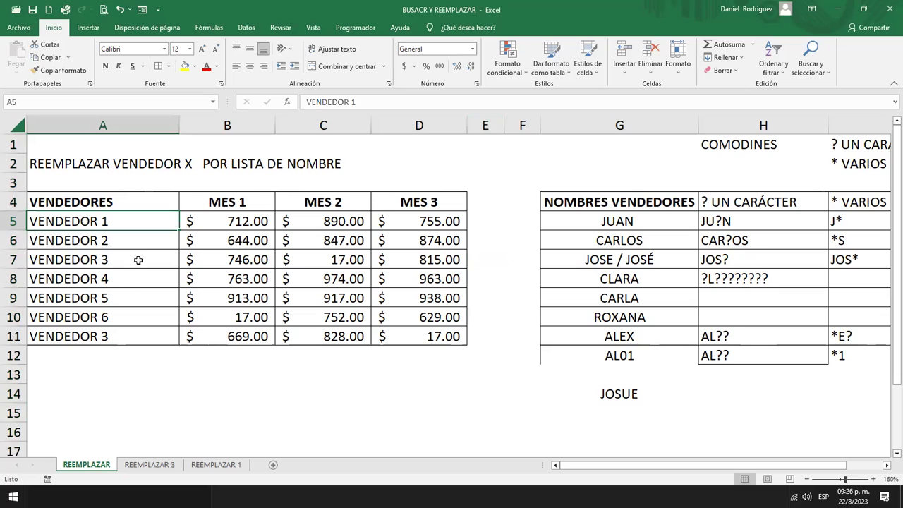
{"action": "left_click", "coordinate": [112, 333]}
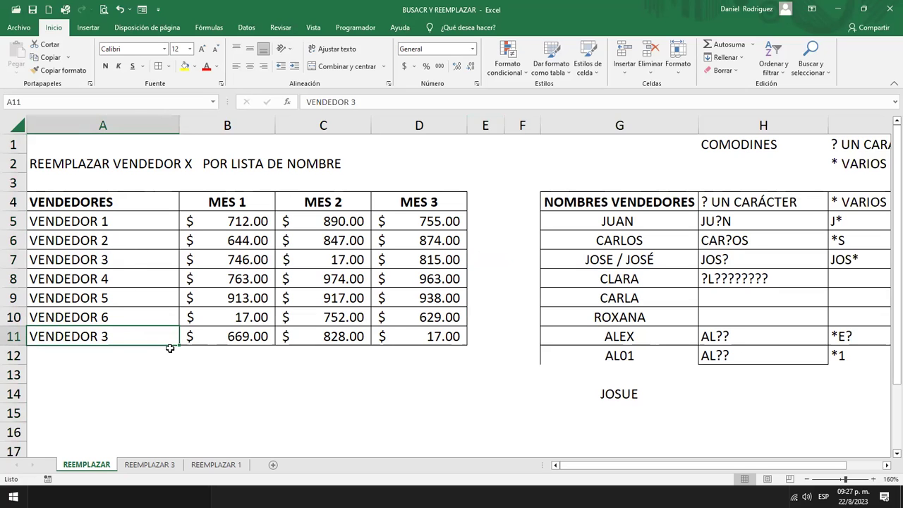
{"action": "key", "text": "F2"}
{"action": "key", "text": "BackSpace"}
{"action": "type", "text": "11"}
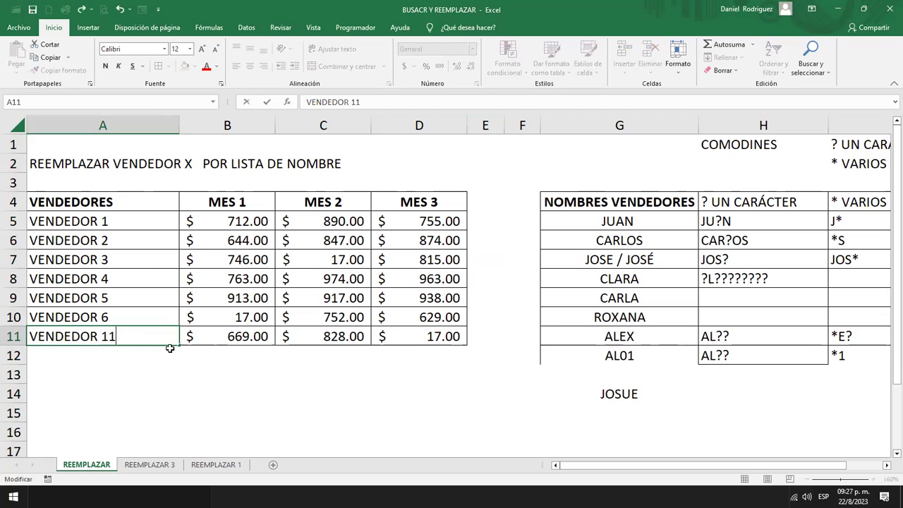
{"action": "key", "text": "Return"}
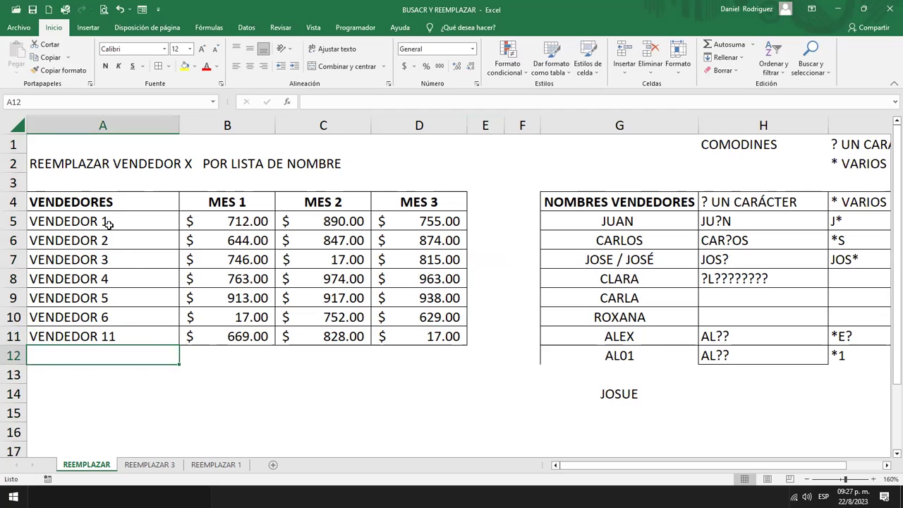
{"action": "left_click", "coordinate": [107, 223]}
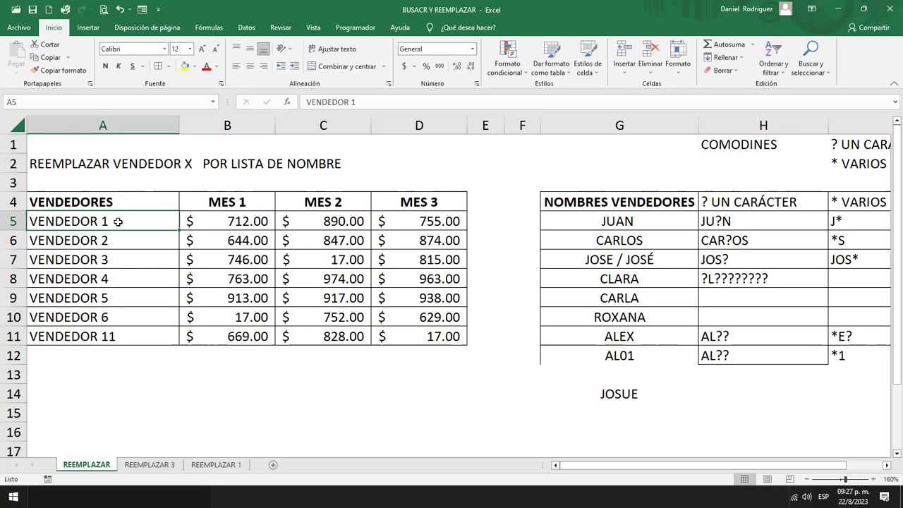
{"action": "key", "text": "ctrl+b"}
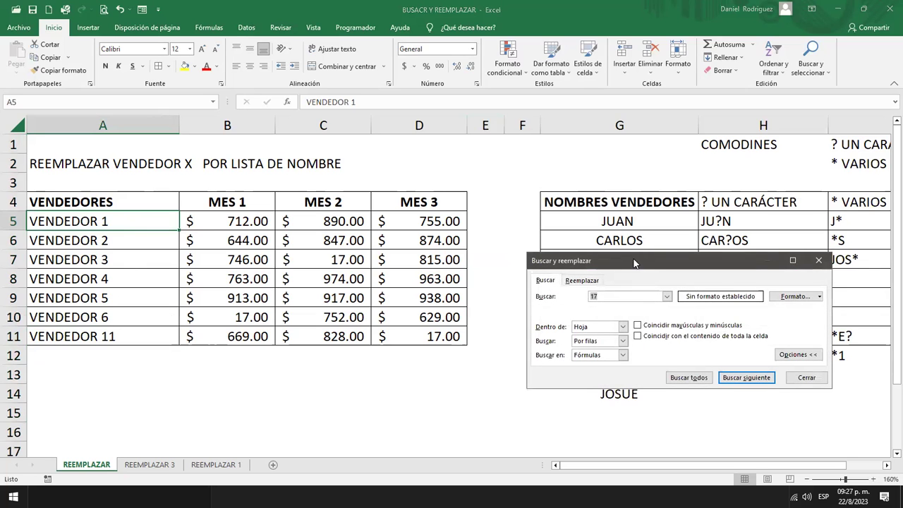
- Move the Find dialog aside and change the search term to *1
{"action": "left_click_drag", "start_coordinate": [634, 263], "coordinate": [531, 147]}
{"action": "left_click", "coordinate": [506, 181]}
{"action": "key", "text": "BackSpace"}
{"action": "key", "text": "BackSpace"}
{"action": "type", "text": "*"}
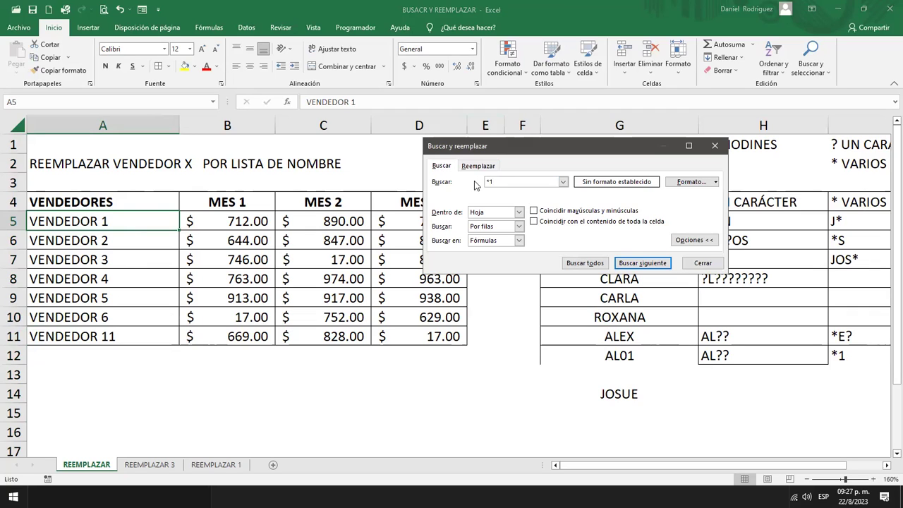
- Step through each *1 match, including VENDEDOR 11, 17 in D11 and AL01
{"action": "left_click", "coordinate": [637, 263]}
{"action": "left_click", "coordinate": [637, 263]}
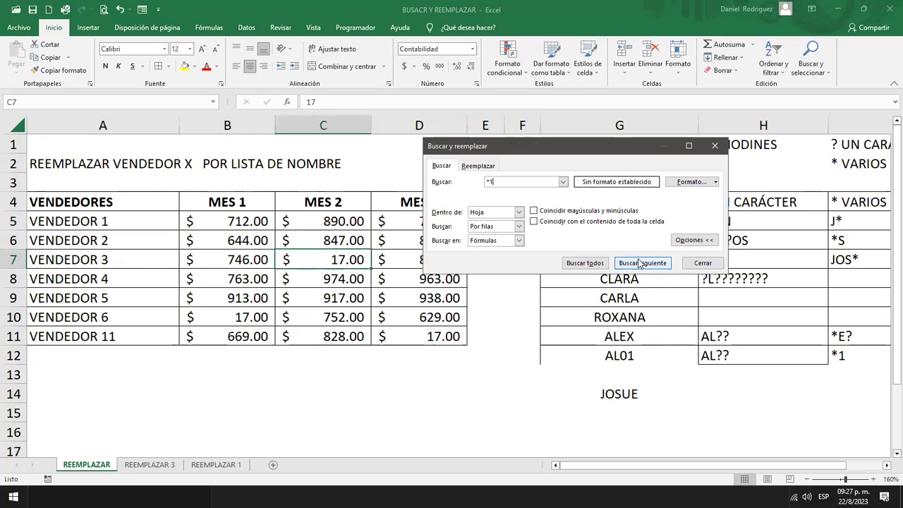
{"action": "left_click", "coordinate": [638, 264]}
{"action": "left_click", "coordinate": [639, 234]}
{"action": "left_click", "coordinate": [639, 234]}
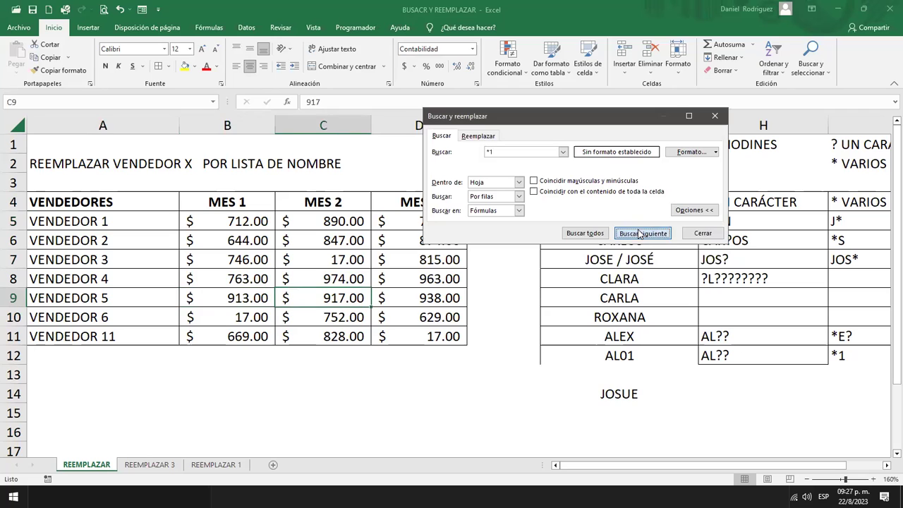
{"action": "left_click", "coordinate": [639, 233]}
{"action": "left_click", "coordinate": [639, 234]}
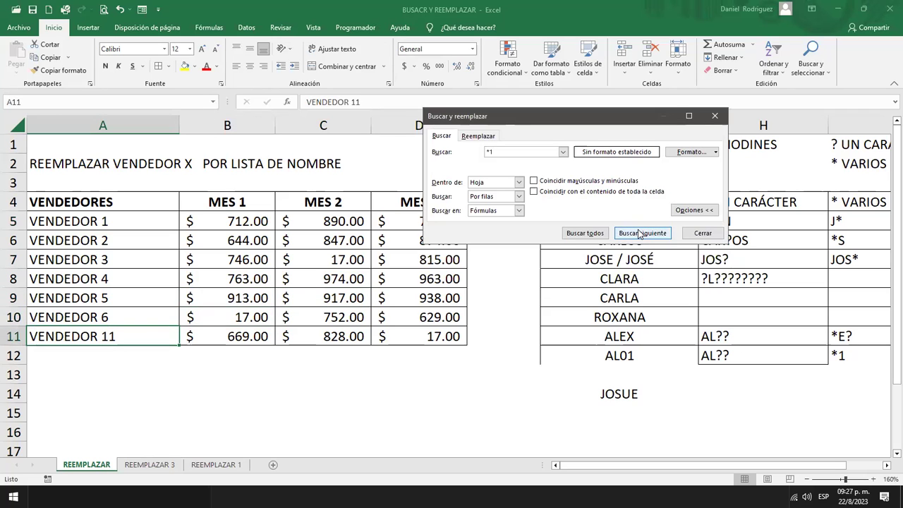
{"action": "left_click", "coordinate": [640, 233]}
{"action": "left_click", "coordinate": [639, 234]}
{"action": "left_click", "coordinate": [639, 235]}
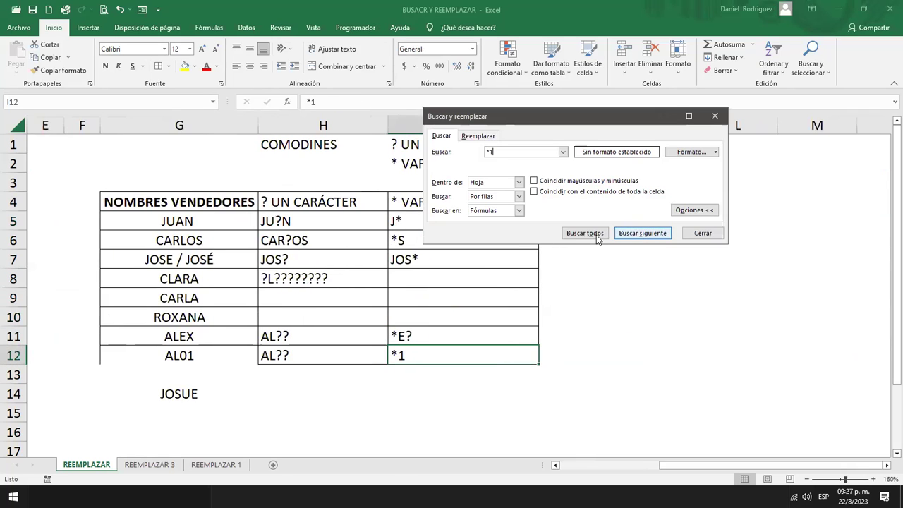
{"action": "left_click", "coordinate": [644, 234]}
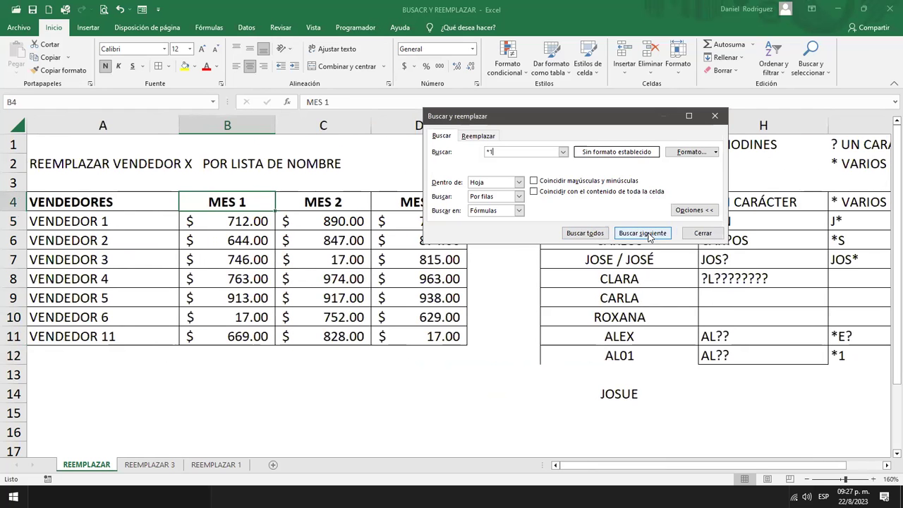
- List all 12 *1 matches and go to VENDEDOR 1 in A5
{"action": "left_click", "coordinate": [577, 237]}
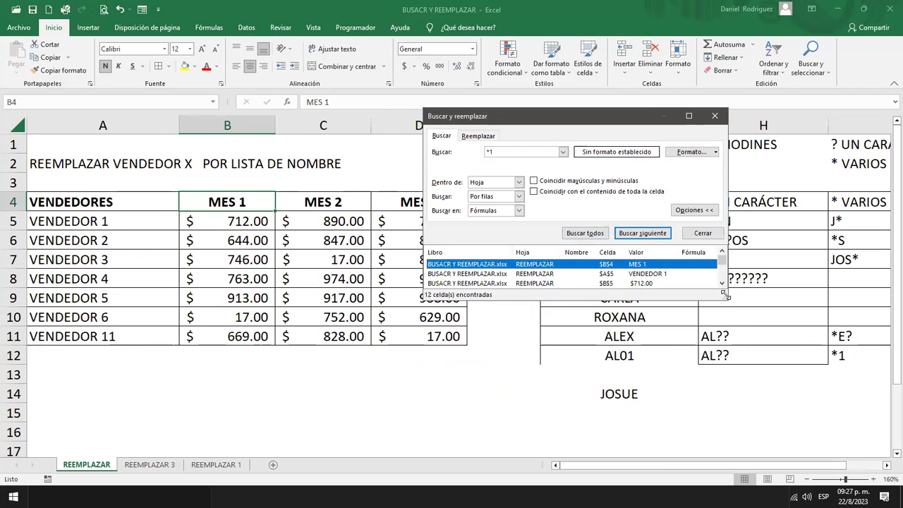
{"action": "left_click_drag", "start_coordinate": [724, 295], "coordinate": [745, 406]}
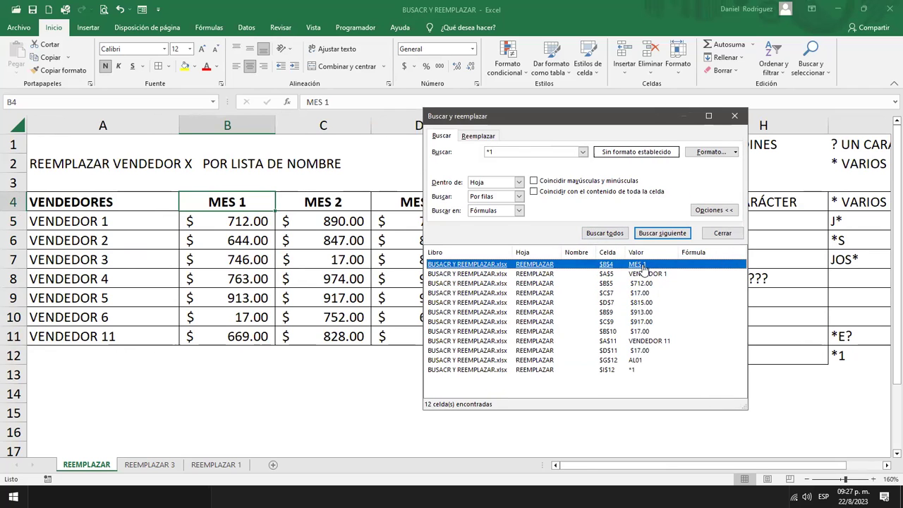
{"action": "left_click", "coordinate": [662, 275]}
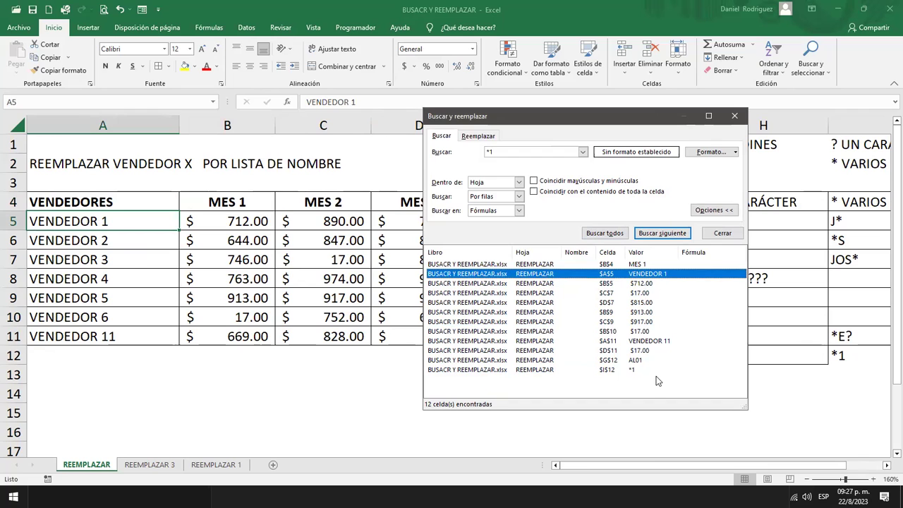
- Close the results and select the vendor names A5:A11, ending on VENDEDOR 1
{"action": "left_click", "coordinate": [735, 116]}
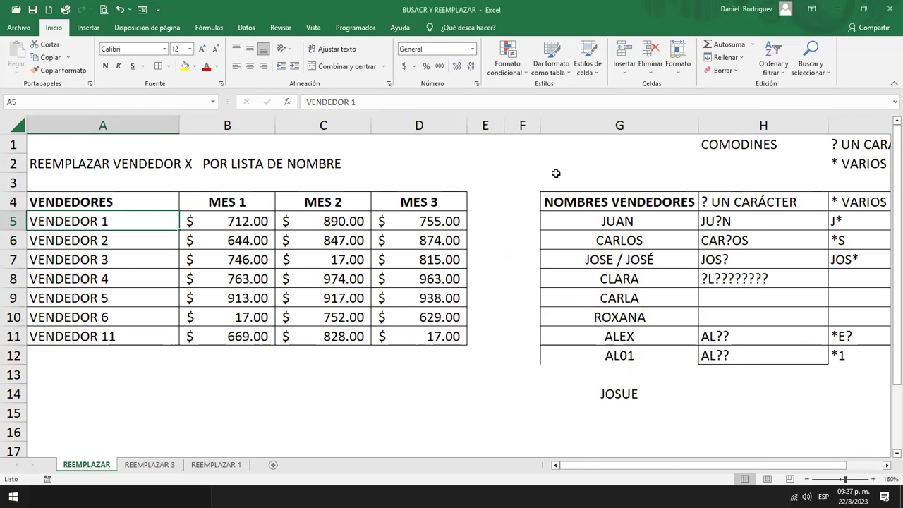
{"action": "left_click", "coordinate": [121, 257]}
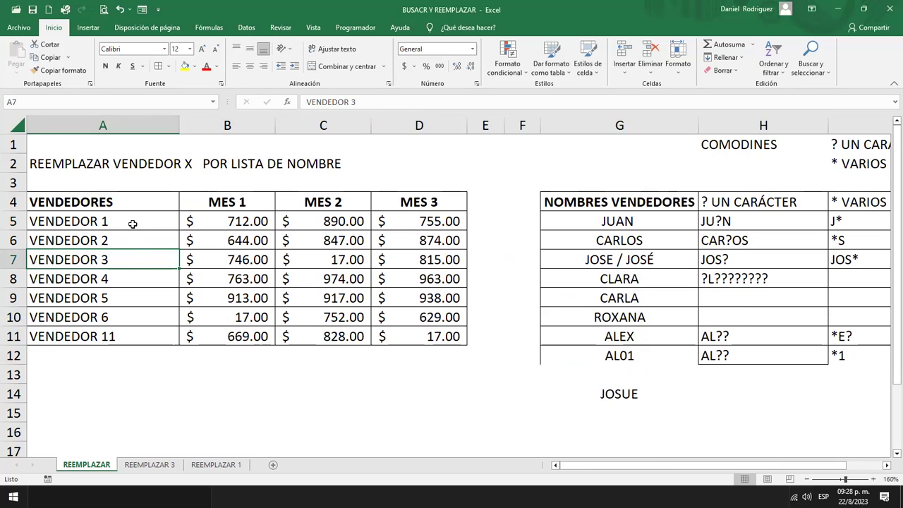
{"action": "left_click_drag", "start_coordinate": [107, 221], "coordinate": [138, 337]}
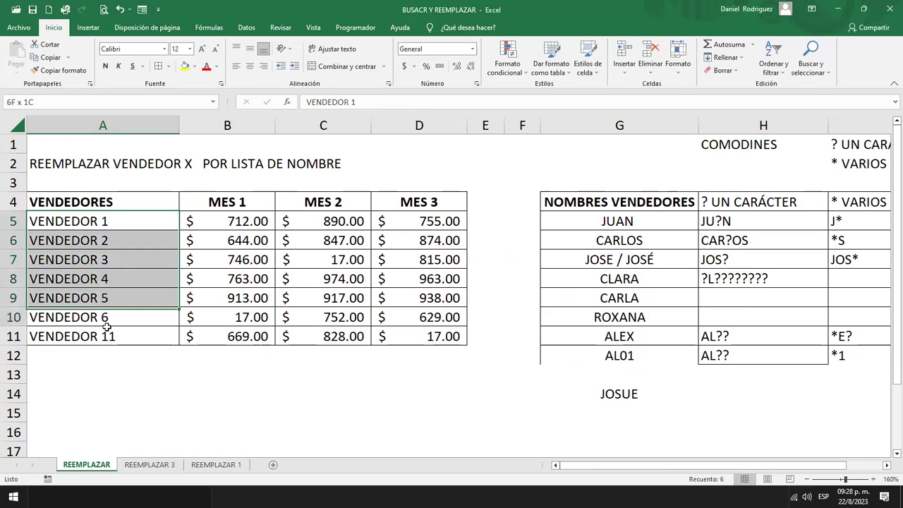
{"action": "left_click", "coordinate": [113, 221]}
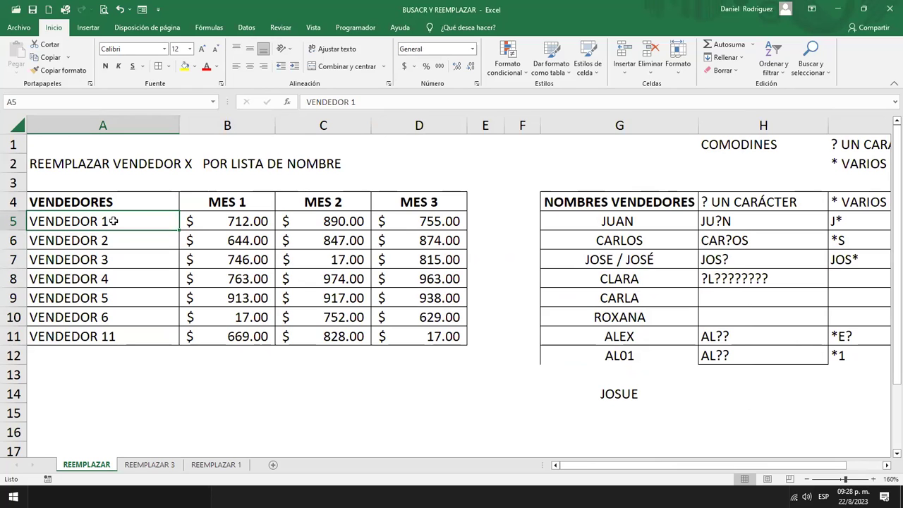
- Search for VEN*1 and step through the matching cells
{"action": "key", "text": "ctrl+b"}
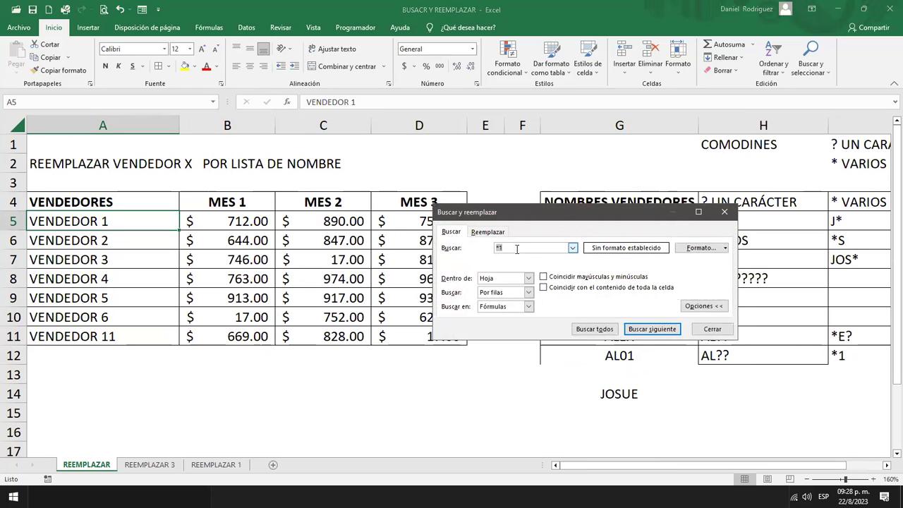
{"action": "key", "text": "BackSpace"}
{"action": "type", "text": "VE"}
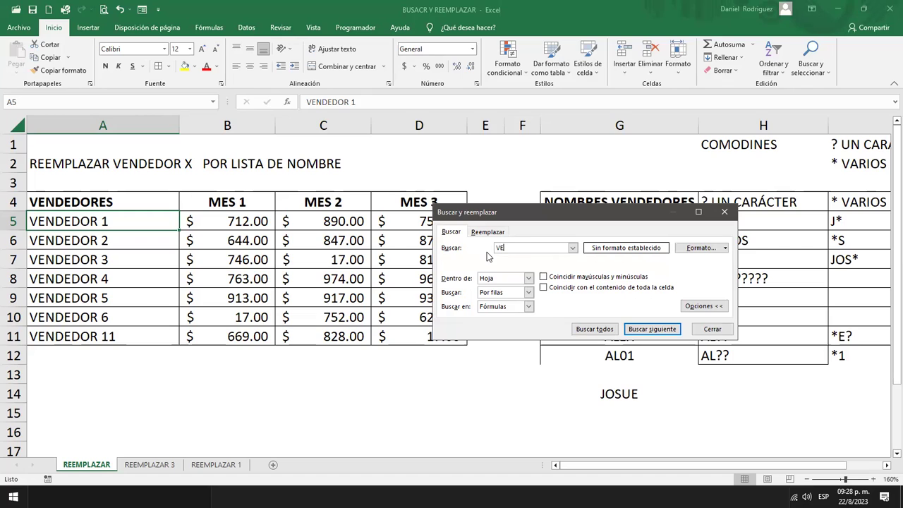
{"action": "type", "text": "N*1"}
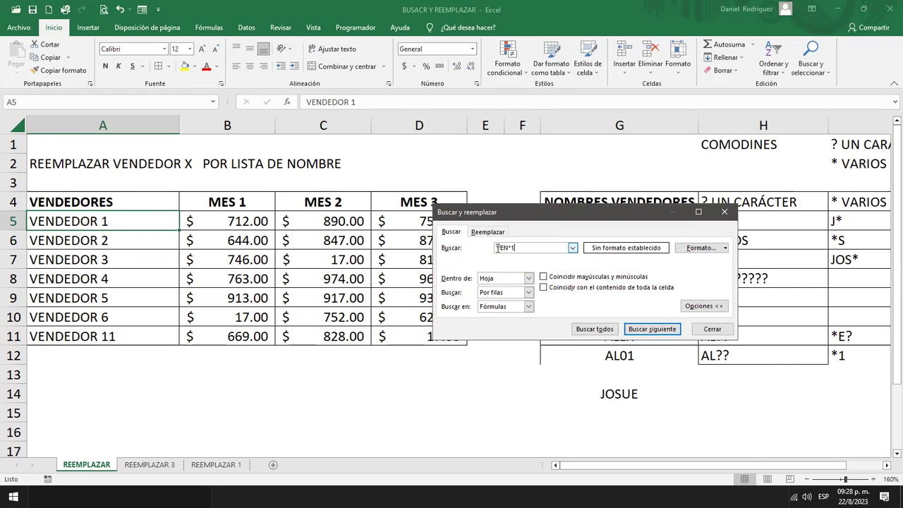
{"action": "left_click", "coordinate": [657, 329]}
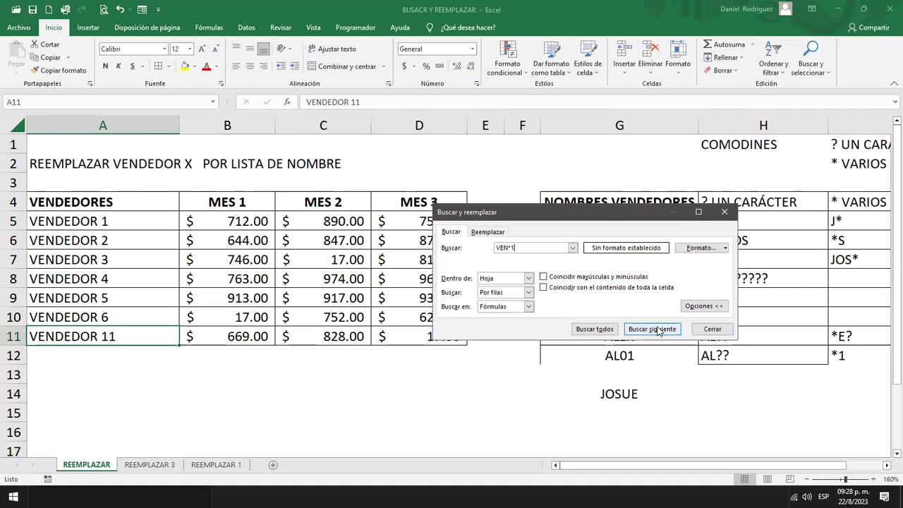
{"action": "left_click", "coordinate": [656, 330]}
{"action": "left_click", "coordinate": [657, 330]}
{"action": "left_click", "coordinate": [657, 330]}
- List all VEN*1 matches, VENDEDOR 1 and VENDEDOR 11, then drop the pattern's trailing 1
{"action": "left_click", "coordinate": [657, 329]}
{"action": "left_click", "coordinate": [603, 335]}
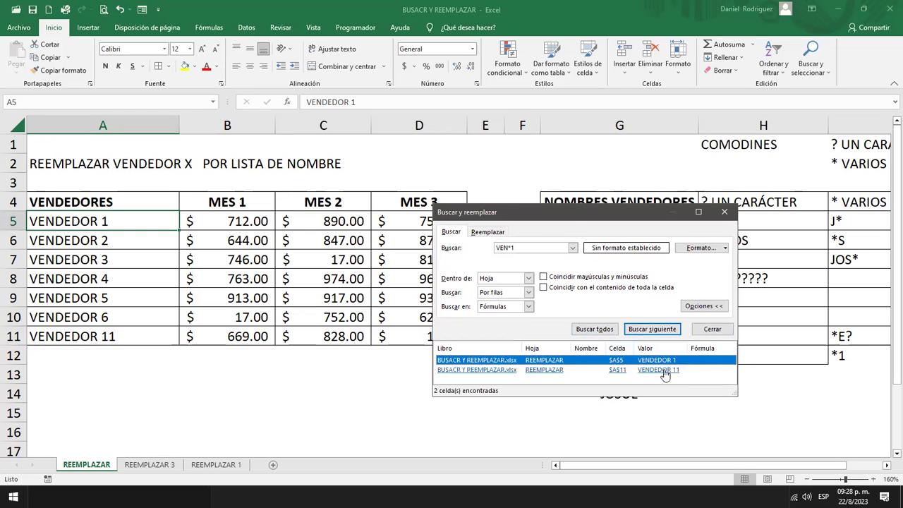
{"action": "left_click_drag", "start_coordinate": [734, 391], "coordinate": [773, 435]}
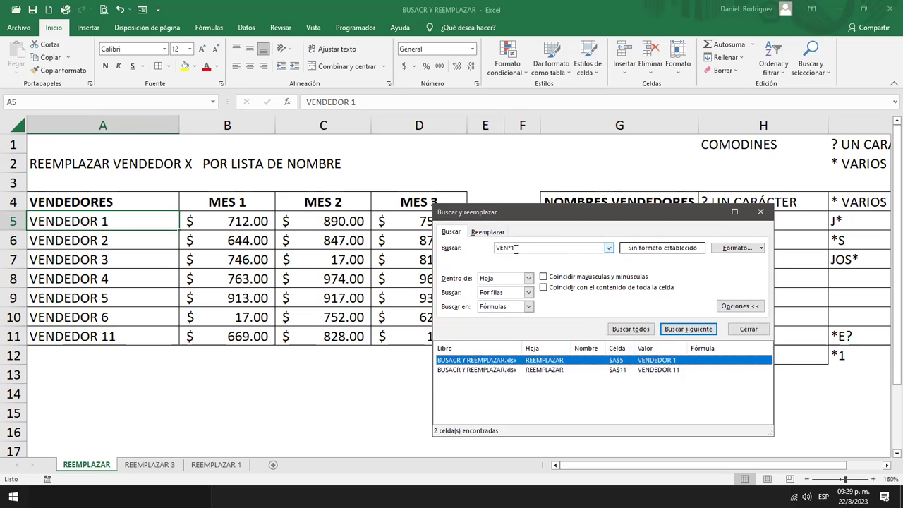
{"action": "left_click_drag", "start_coordinate": [514, 248], "coordinate": [487, 246]}
{"action": "left_click", "coordinate": [522, 248]}
{"action": "key", "text": "BackSpace"}
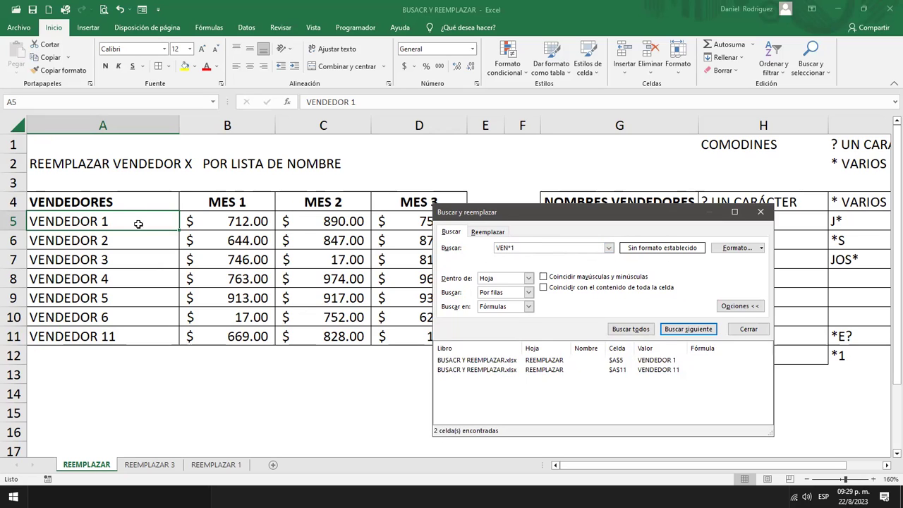
{"action": "left_click", "coordinate": [761, 211]}
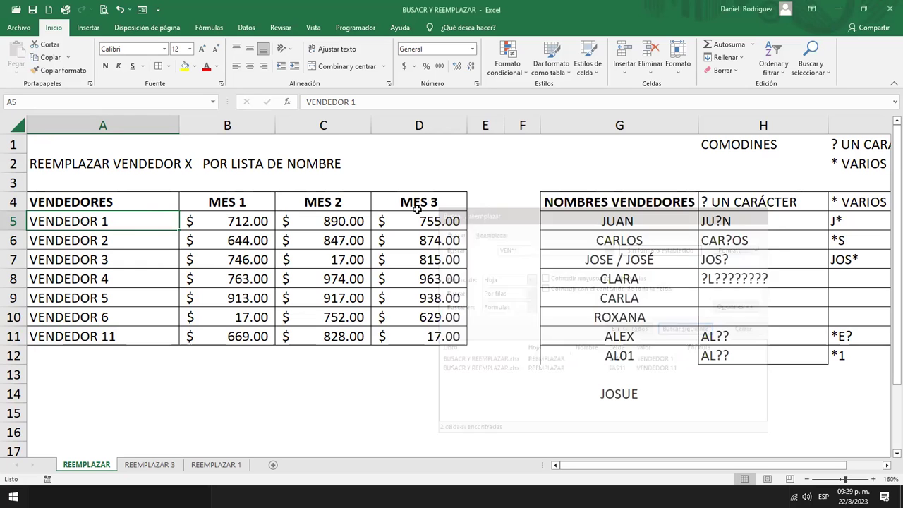
{"action": "left_click", "coordinate": [22, 126]}
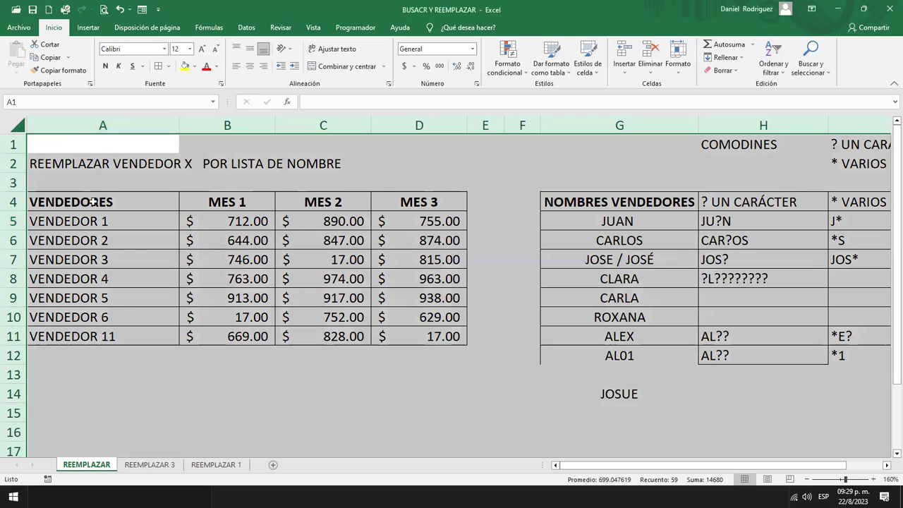
{"action": "left_click", "coordinate": [118, 206]}
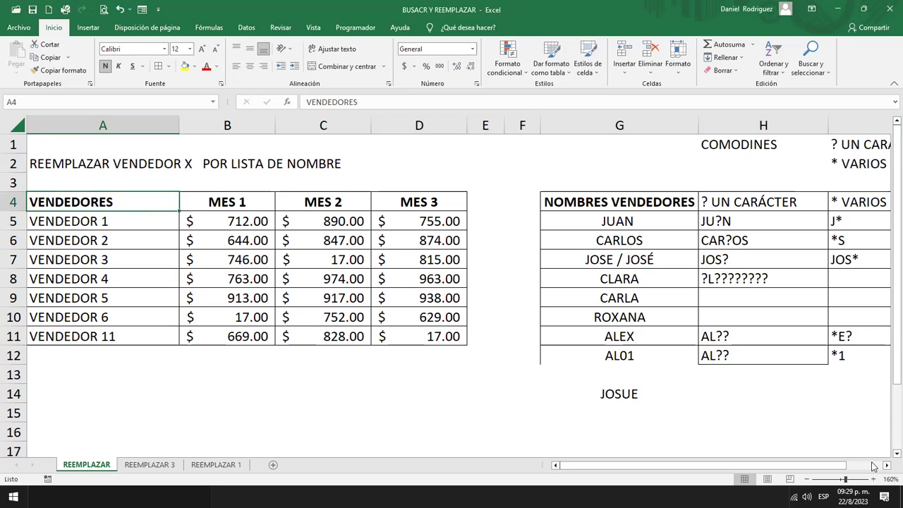
- Select VENDEDOR 1 and 2, the wildcard examples in H5:I12, then the JUAN cell
{"action": "left_click", "coordinate": [110, 223]}
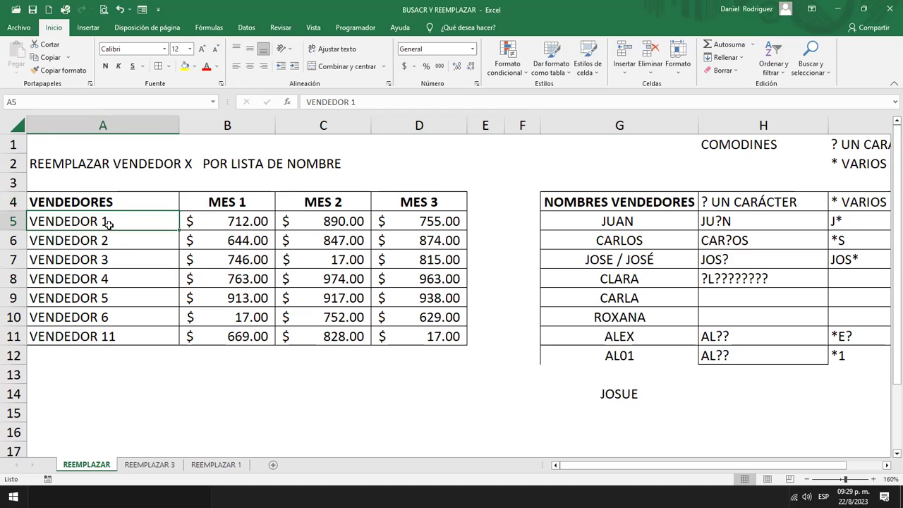
{"action": "left_click", "coordinate": [111, 241]}
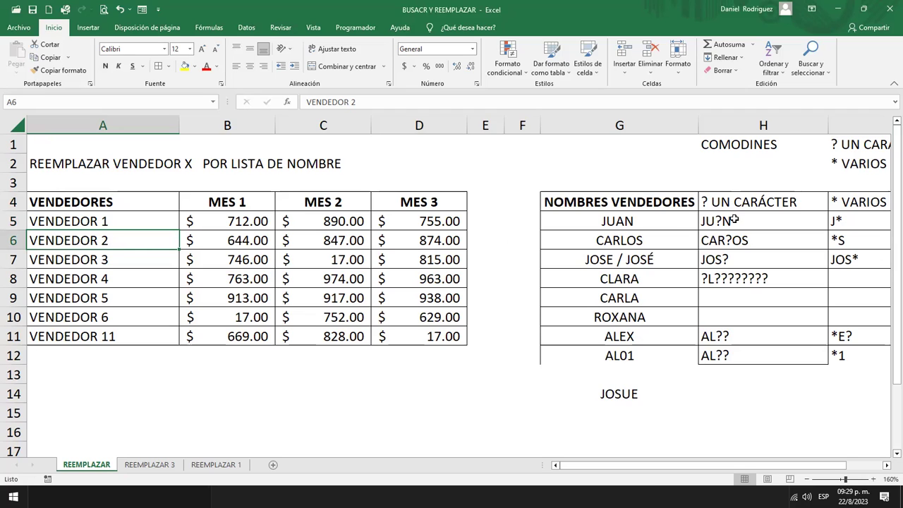
{"action": "left_click_drag", "start_coordinate": [734, 221], "coordinate": [844, 357]}
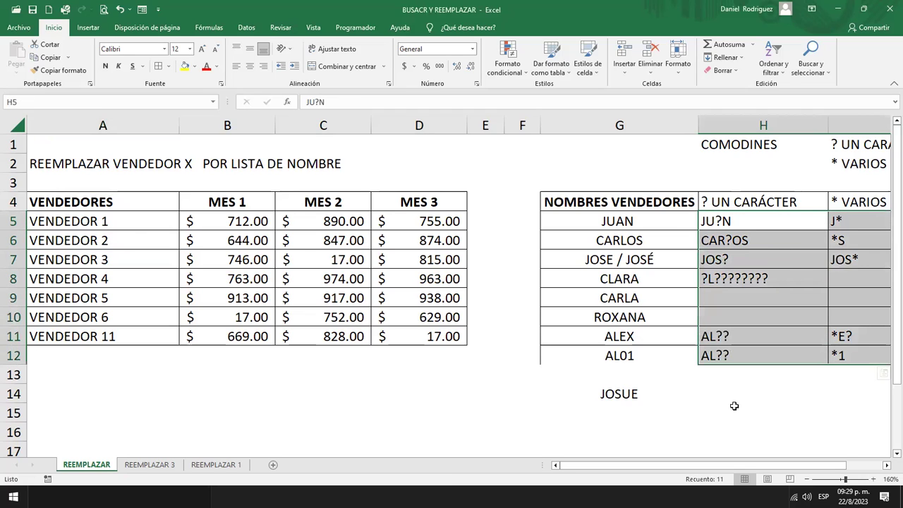
{"action": "scroll", "coordinate": [733, 406], "scroll_direction": "down", "scroll_amount": 1}
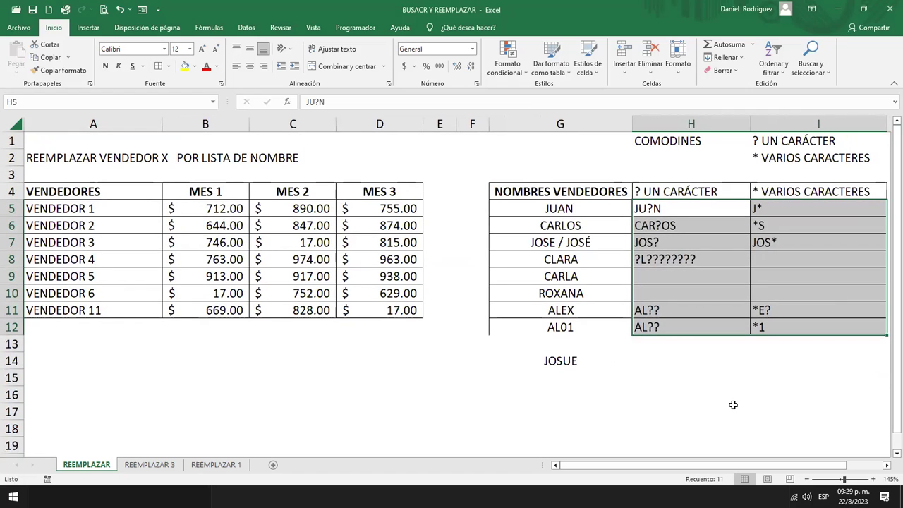
{"action": "left_click", "coordinate": [555, 213]}
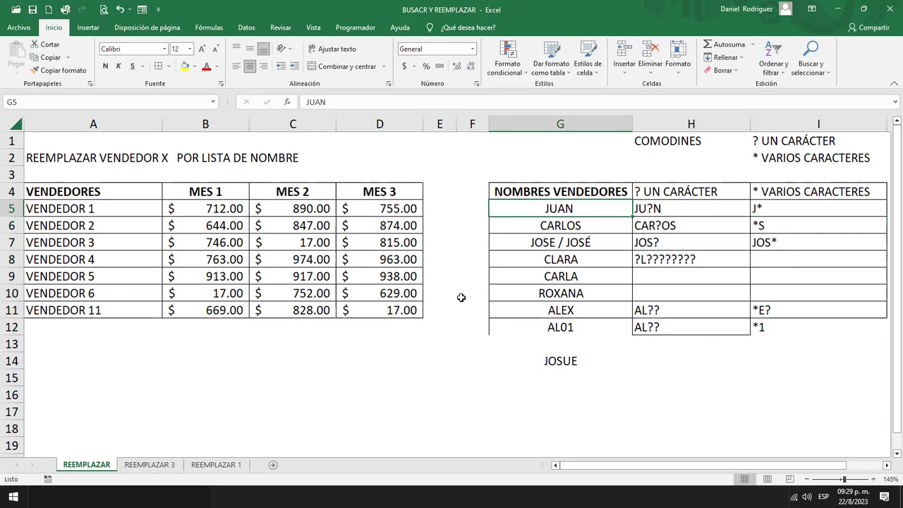
- Copy the NOMBRES VENDEDORES list from REEMPLAZAR and paste it at H3 on REEMPLAZAR 3
{"action": "left_click", "coordinate": [161, 467]}
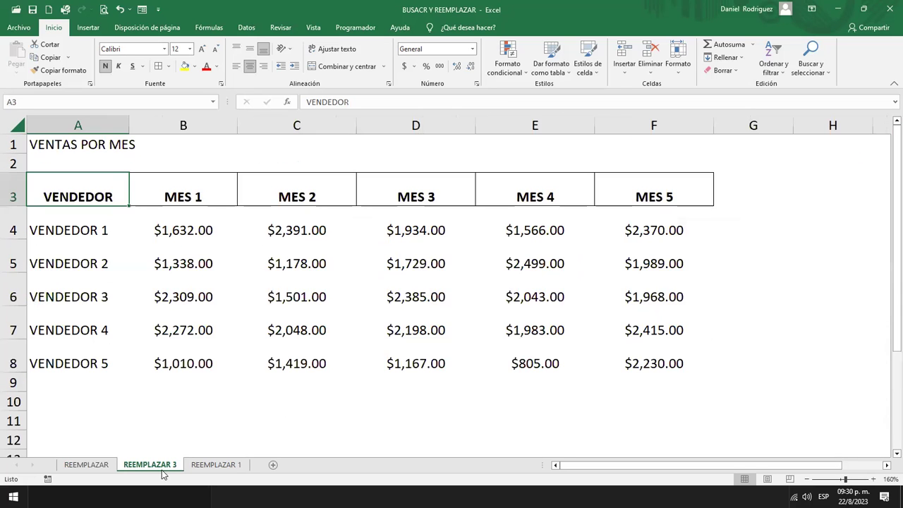
{"action": "left_click", "coordinate": [88, 469]}
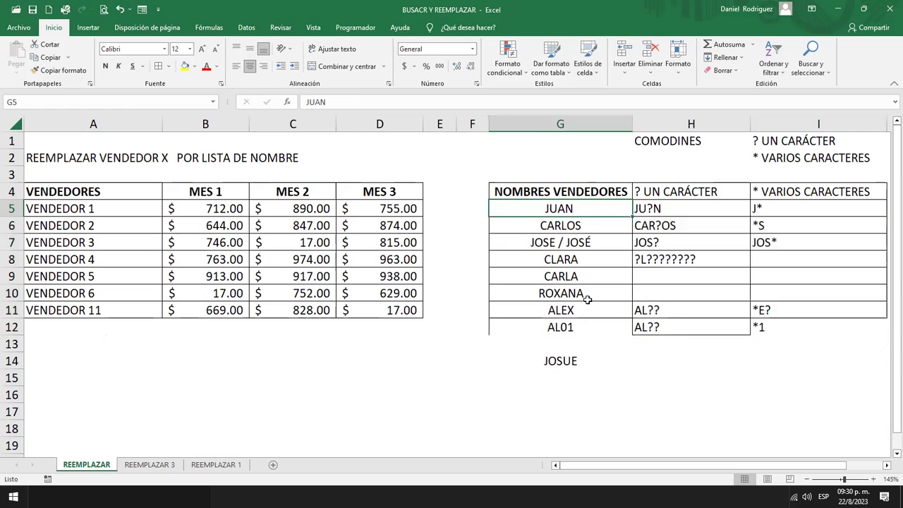
{"action": "left_click_drag", "start_coordinate": [573, 193], "coordinate": [573, 308]}
{"action": "key", "text": "ctrl+c"}
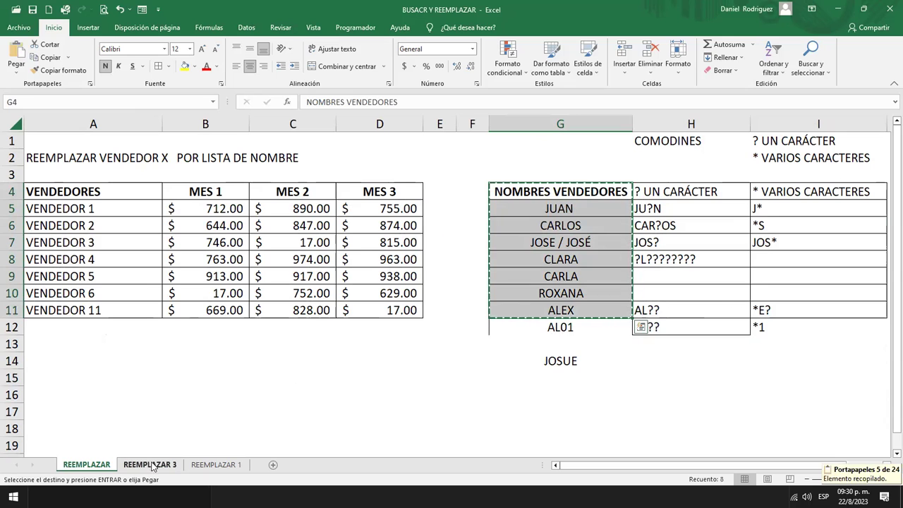
{"action": "left_click", "coordinate": [159, 470]}
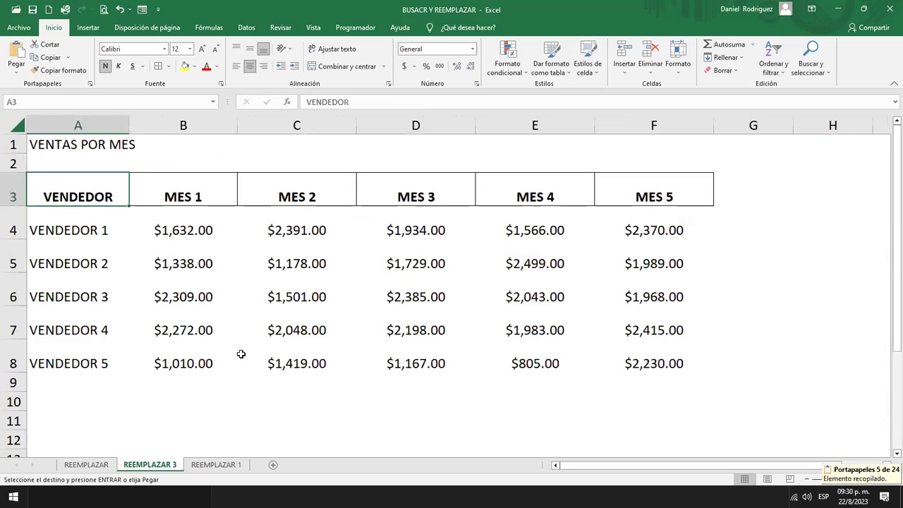
{"action": "left_click", "coordinate": [824, 186]}
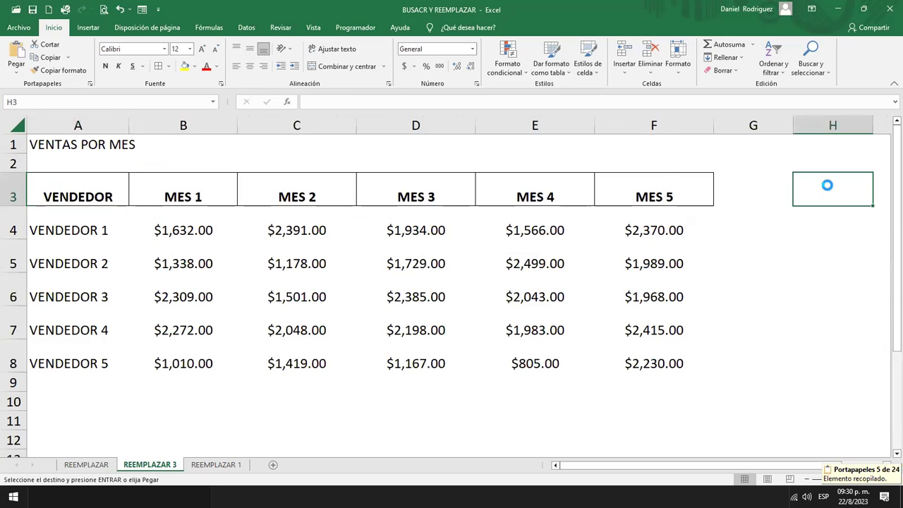
{"action": "key", "text": "ctrl+v"}
- Autofit column H, narrow column G, and select month columns B through F
{"action": "double_click", "coordinate": [873, 125]}
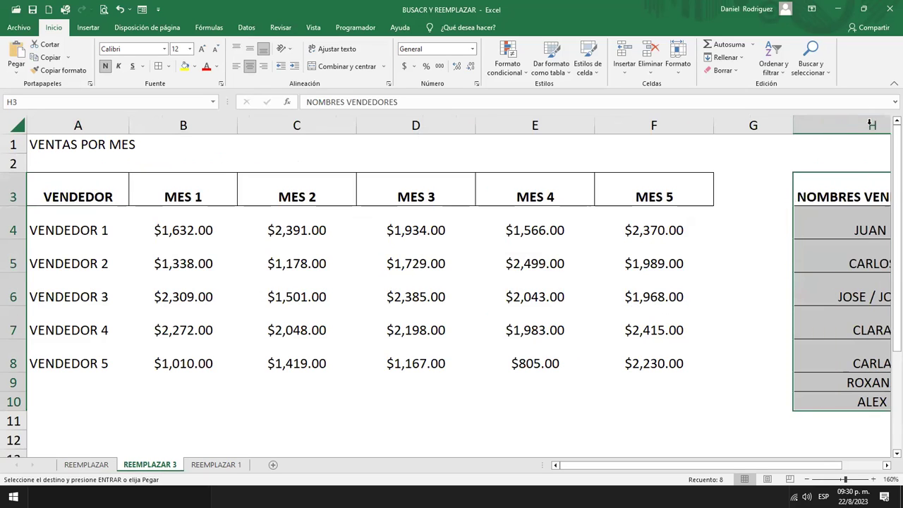
{"action": "left_click", "coordinate": [761, 178]}
{"action": "left_click_drag", "start_coordinate": [793, 126], "coordinate": [777, 127]}
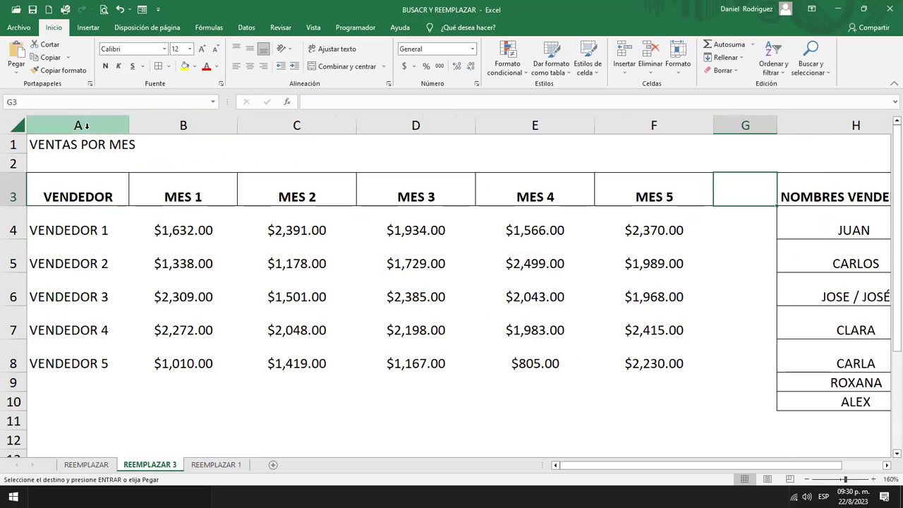
{"action": "mouse_move", "coordinate": [185, 125]}
{"action": "left_mouse_down"}
{"action": "mouse_move", "coordinate": [703, 137]}
{"action": "mouse_move", "coordinate": [661, 125]}
{"action": "left_mouse_up"}
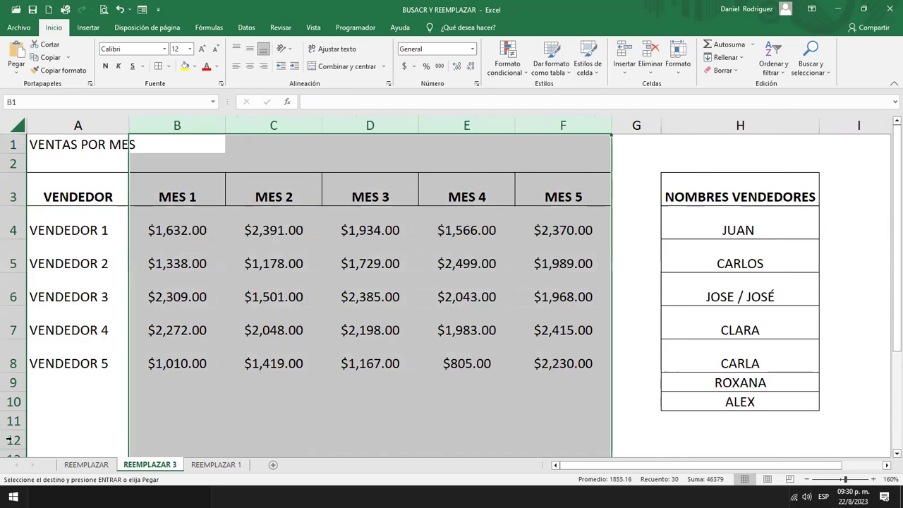
- Delete rows 9 to 11, removing ROXANA and ALEX from the list
{"action": "left_click_drag", "start_coordinate": [11, 382], "coordinate": [11, 402]}
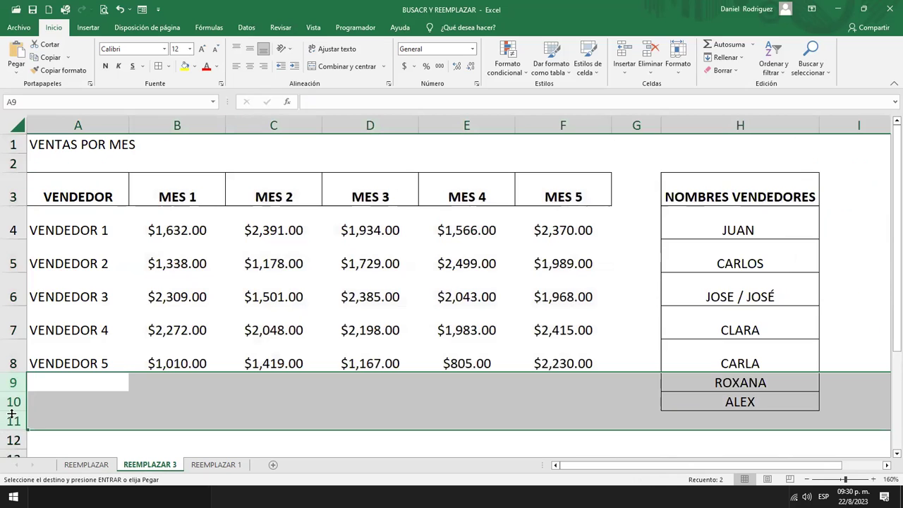
{"action": "right_click", "coordinate": [13, 419]}
{"action": "left_click", "coordinate": [59, 339]}
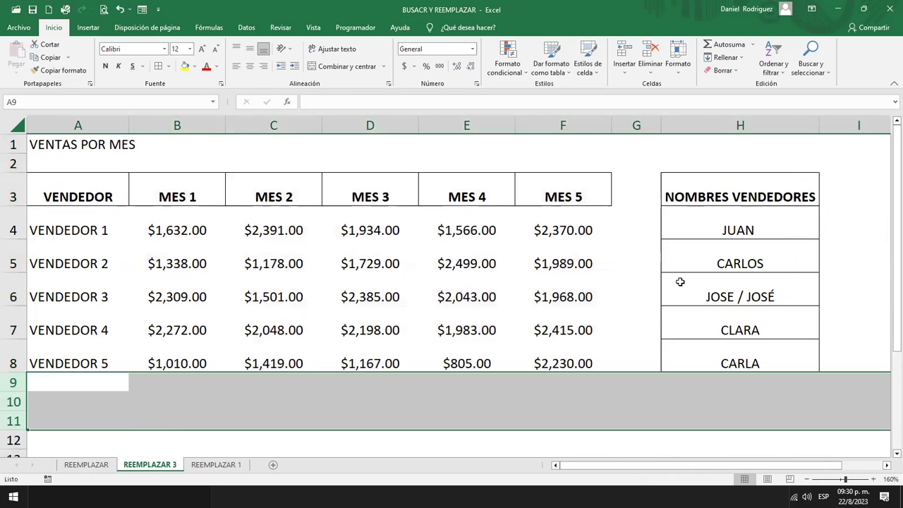
{"action": "left_click", "coordinate": [635, 251]}
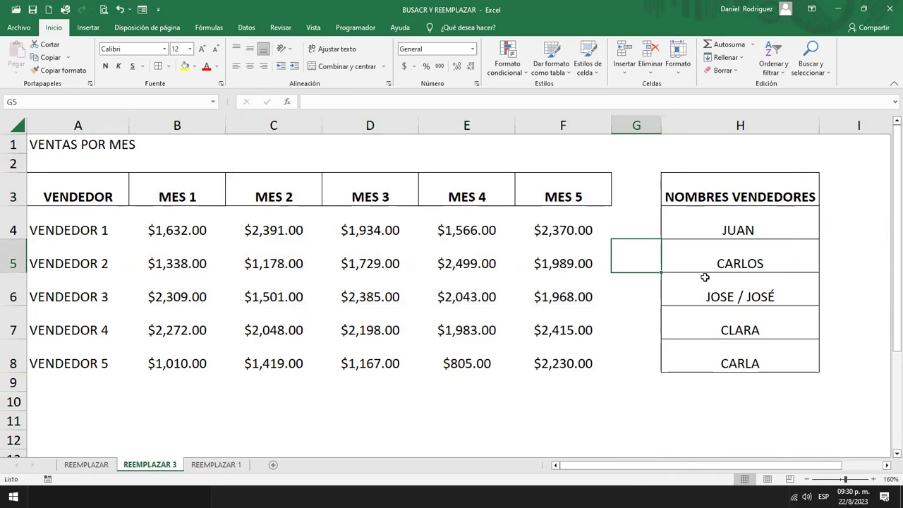
- On REEMPLAZAR, look over the title, seller labels, names and JUAN's wildcard examples
{"action": "left_click", "coordinate": [89, 465]}
{"action": "left_click", "coordinate": [48, 161]}
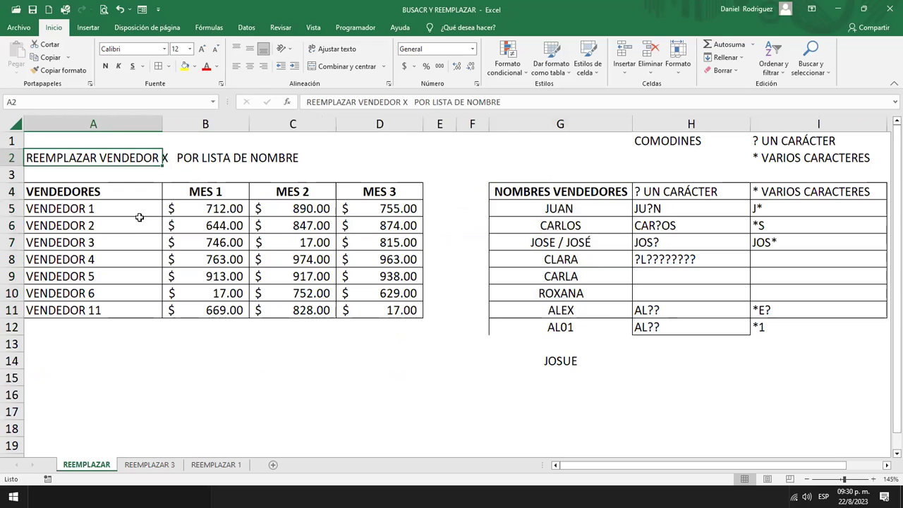
{"action": "left_click_drag", "start_coordinate": [131, 209], "coordinate": [130, 311]}
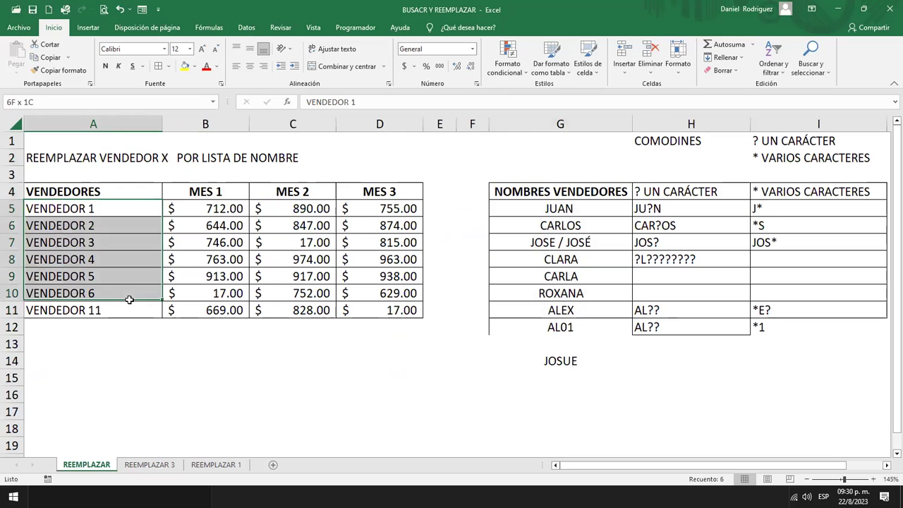
{"action": "left_click", "coordinate": [216, 161]}
{"action": "left_click_drag", "start_coordinate": [593, 209], "coordinate": [602, 329]}
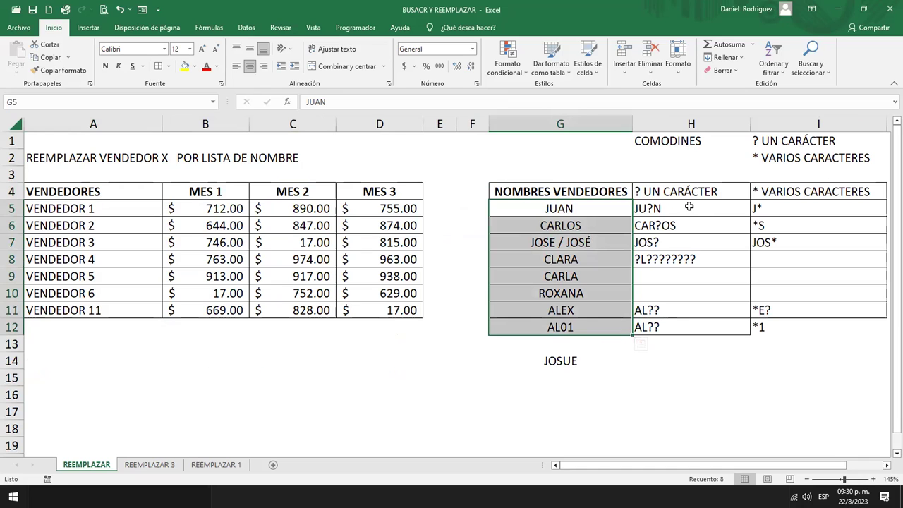
{"action": "left_click_drag", "start_coordinate": [689, 207], "coordinate": [784, 209]}
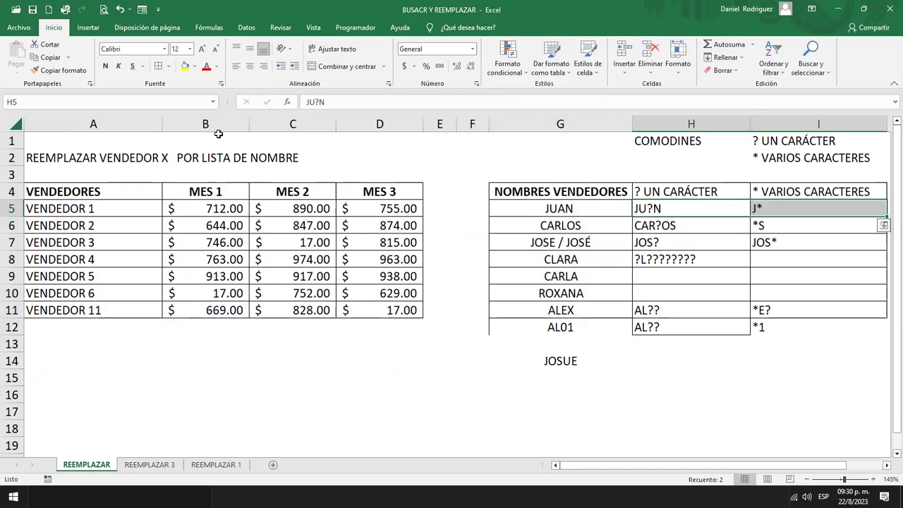
- Paste the A2 title REEMPLAZAR VENDEDOR X POR LISTA DE NOMBRE into D1 of REEMPLAZAR 3
{"action": "left_click", "coordinate": [43, 167]}
{"action": "key", "text": "ctrl+c"}
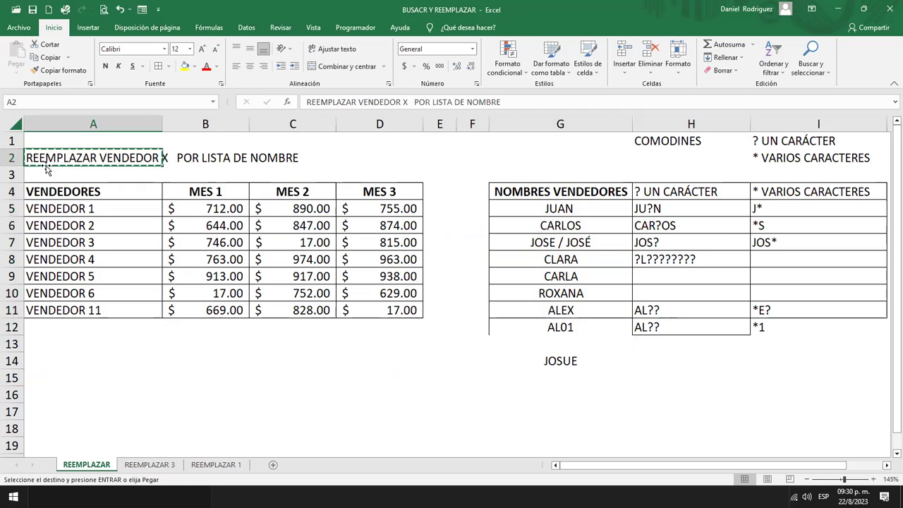
{"action": "left_click", "coordinate": [158, 468]}
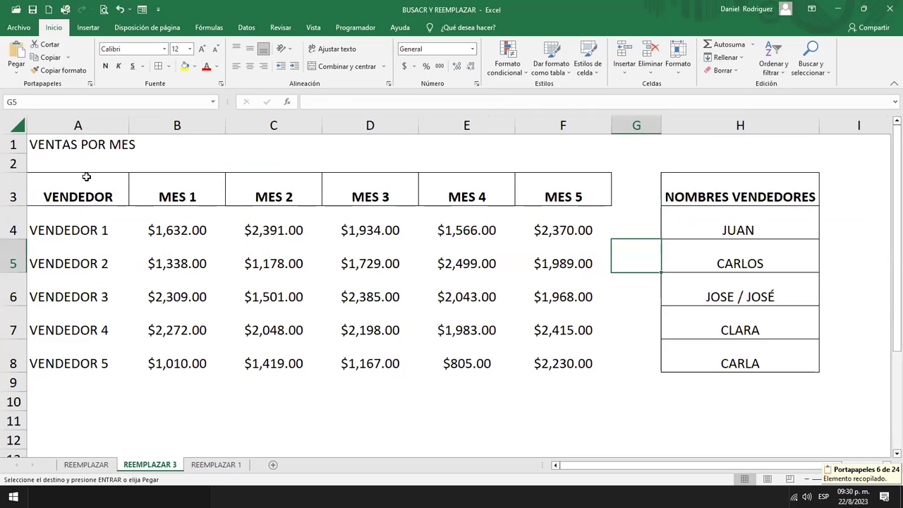
{"action": "left_click", "coordinate": [68, 150]}
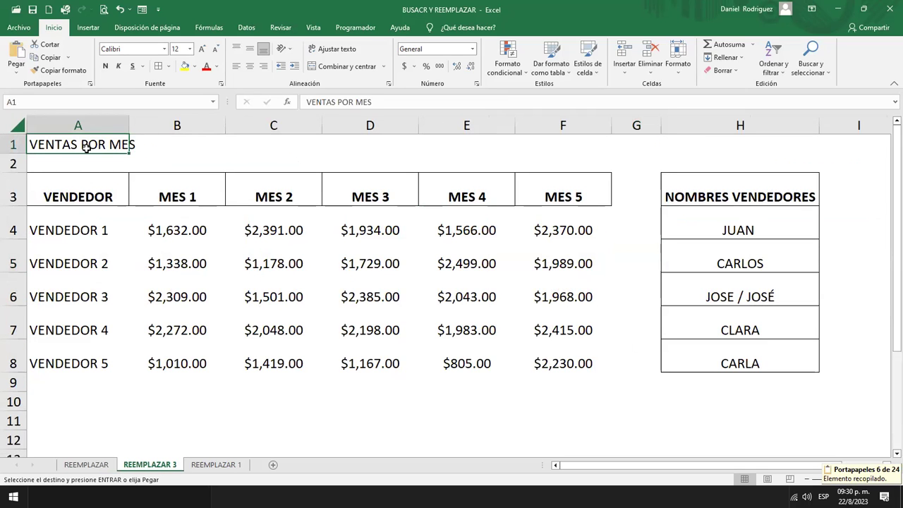
{"action": "key", "text": "Right"}
{"action": "key", "text": "Right"}
{"action": "key", "text": "Right"}
{"action": "key", "text": "ctrl+v"}
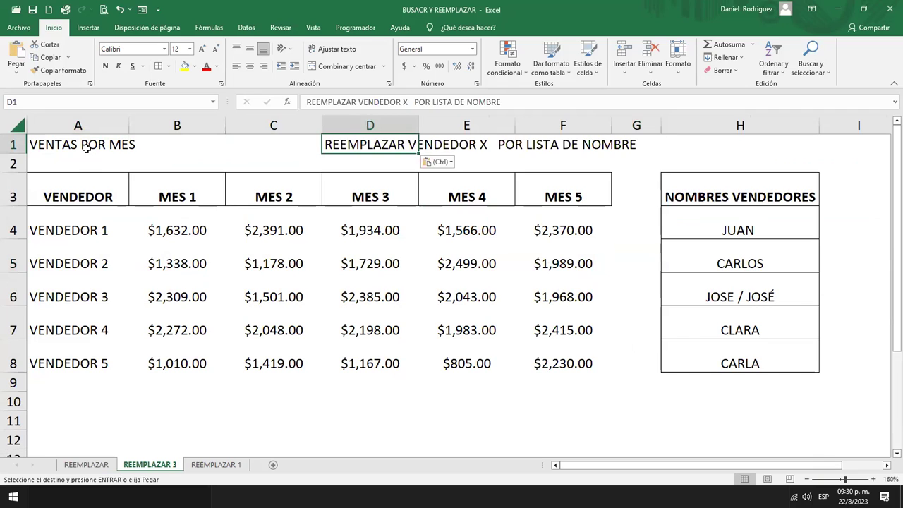
{"action": "mouse_move", "coordinate": [88, 194]}
{"action": "left_mouse_down"}
{"action": "mouse_move", "coordinate": [465, 331]}
{"action": "mouse_move", "coordinate": [536, 371]}
{"action": "left_mouse_up"}
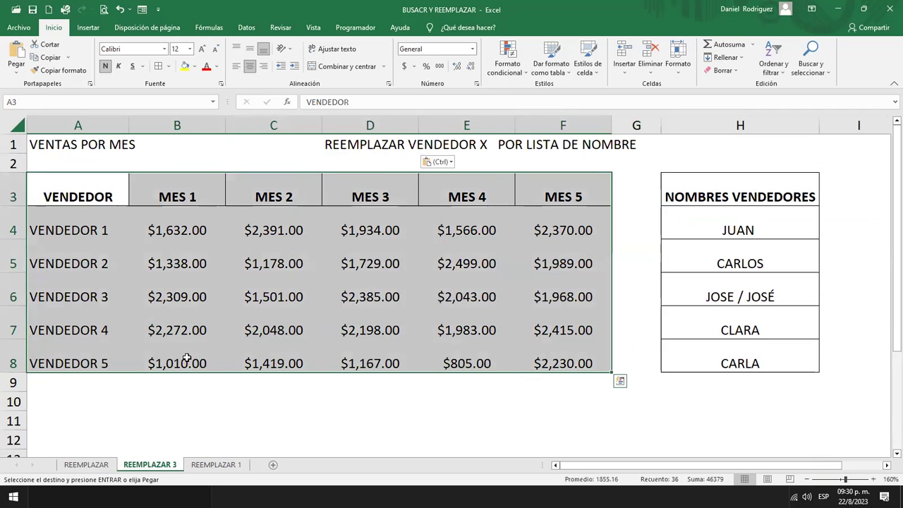
- Compare the VENDEDOR 1–3 labels with the names JUAN and CARLOS
{"action": "left_click", "coordinate": [77, 232]}
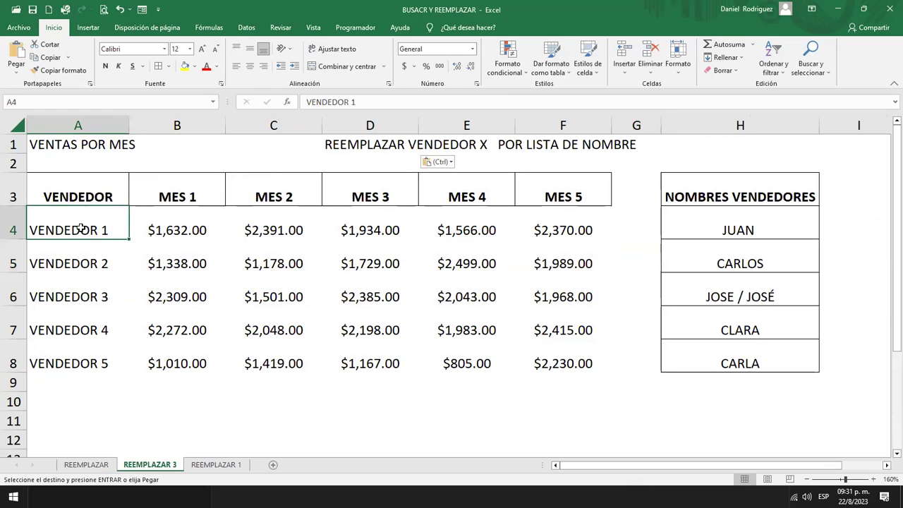
{"action": "left_click", "coordinate": [731, 226]}
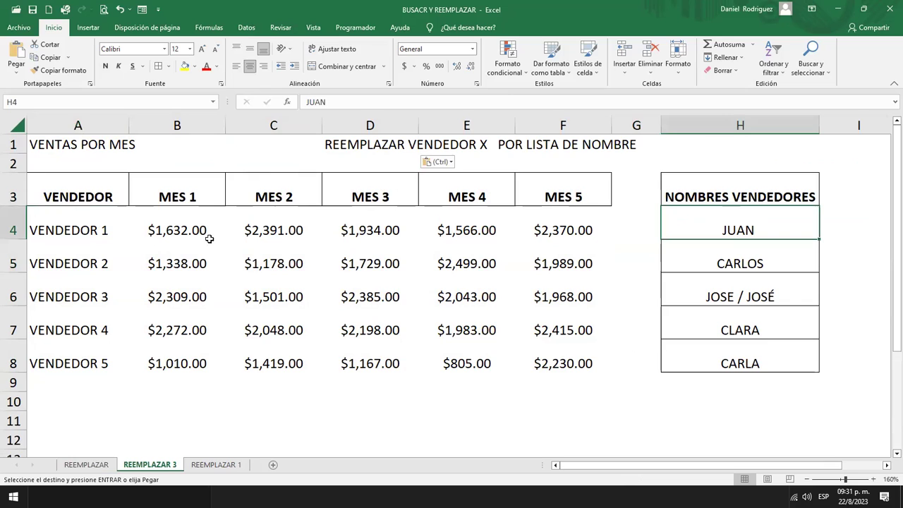
{"action": "left_click", "coordinate": [105, 256]}
{"action": "left_click", "coordinate": [732, 248]}
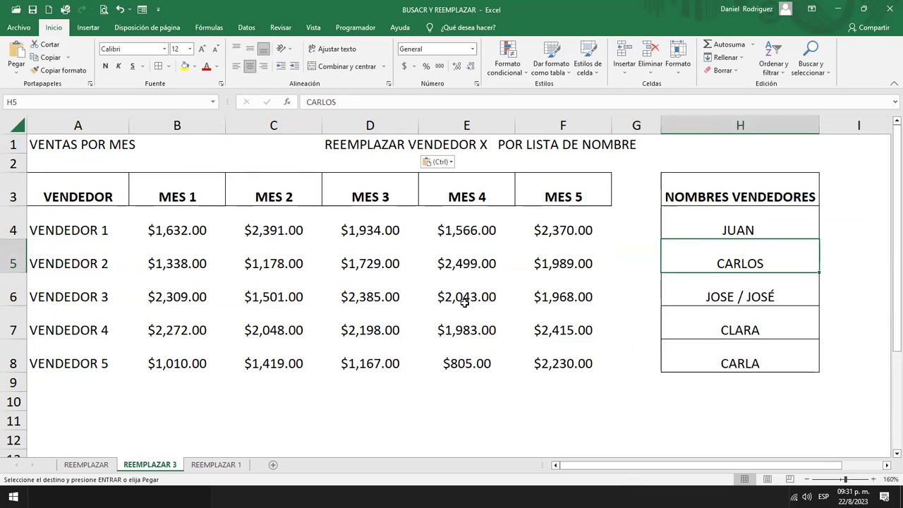
{"action": "left_click", "coordinate": [92, 300]}
- Shorten H6 from JOSE / JOSÉ to JOSE
{"action": "left_click", "coordinate": [799, 299]}
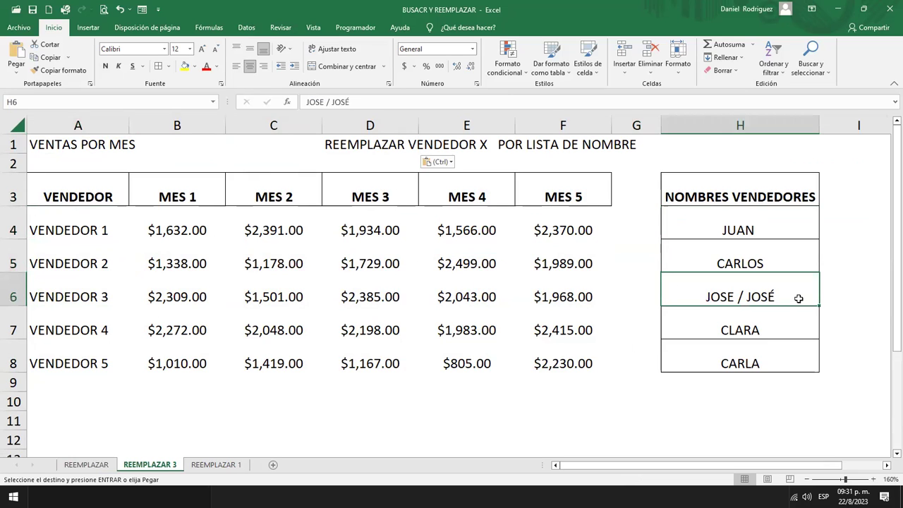
{"action": "double_click", "coordinate": [799, 299]}
{"action": "key", "text": "BackSpace"}
{"action": "key", "text": "BackSpace"}
{"action": "key", "text": "BackSpace"}
{"action": "key", "text": "BackSpace"}
{"action": "key", "text": "BackSpace"}
{"action": "key", "text": "BackSpace"}
{"action": "key", "text": "Return"}
{"action": "double_click", "coordinate": [800, 299]}
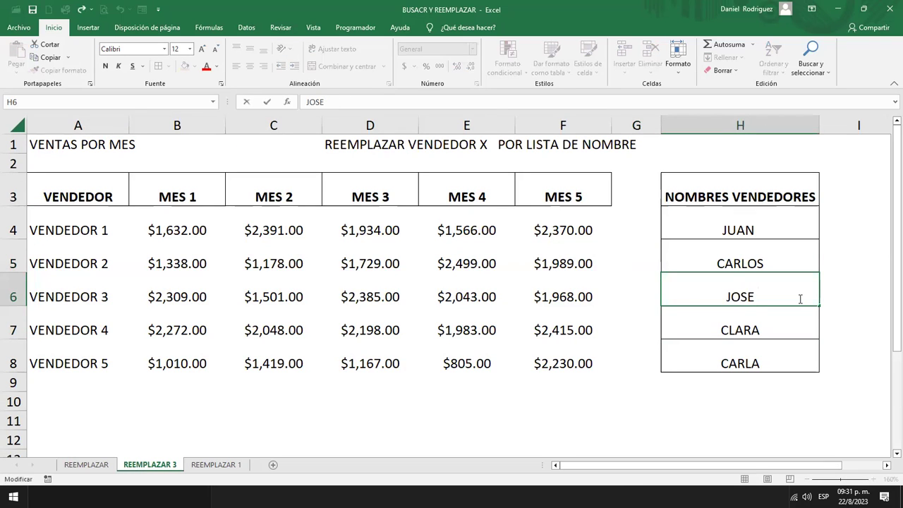
{"action": "key", "text": "Return"}
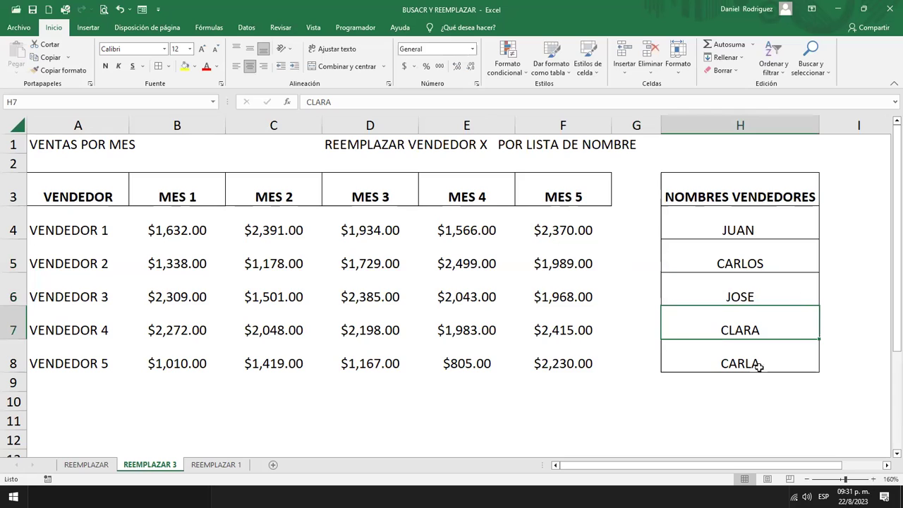
- Change CARLA to KARLA in cell H8
{"action": "left_click", "coordinate": [754, 365]}
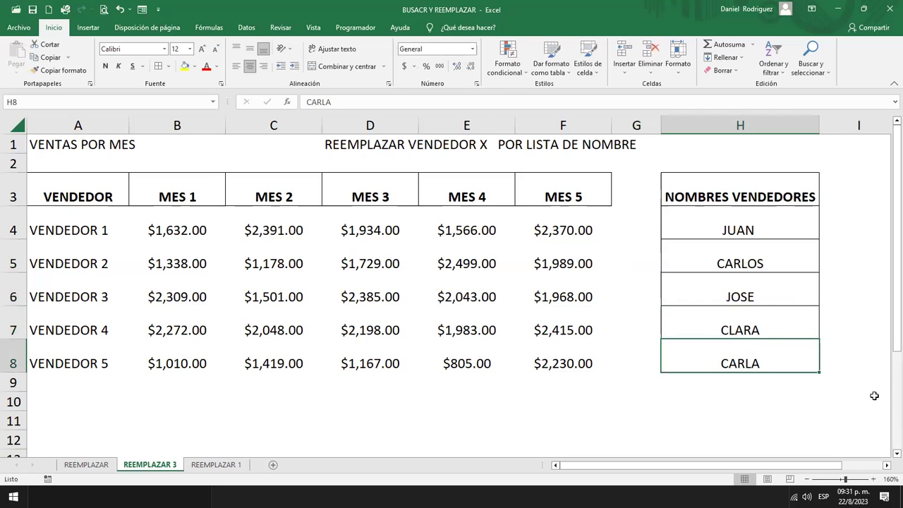
{"action": "key", "text": "F2"}
{"action": "key", "text": "Left"}
{"action": "key", "text": "Left"}
{"action": "key", "text": "Delete"}
{"action": "type", "text": "K"}
{"action": "key", "text": "Return"}
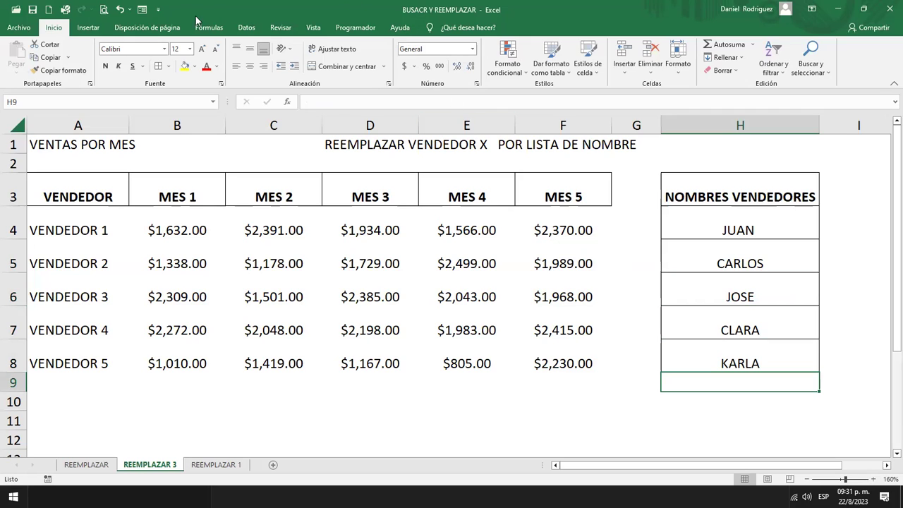
- Open Buscar y reemplazar on its Reemplazar tab and move the window aside
{"action": "left_click", "coordinate": [822, 76]}
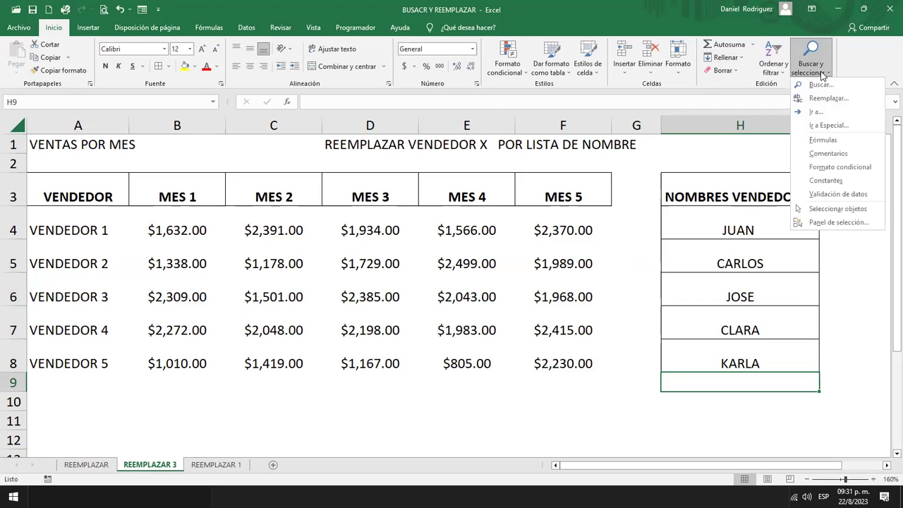
{"action": "left_click", "coordinate": [824, 96]}
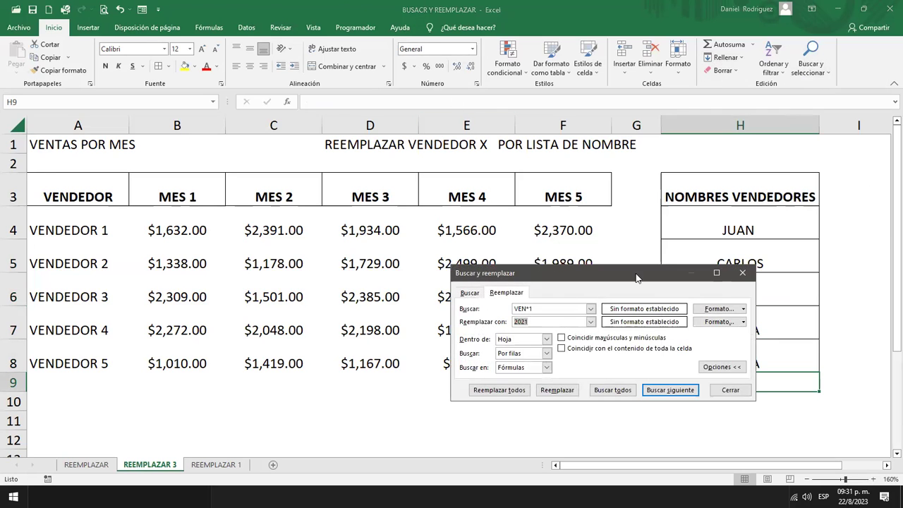
{"action": "left_click_drag", "start_coordinate": [629, 275], "coordinate": [585, 177]}
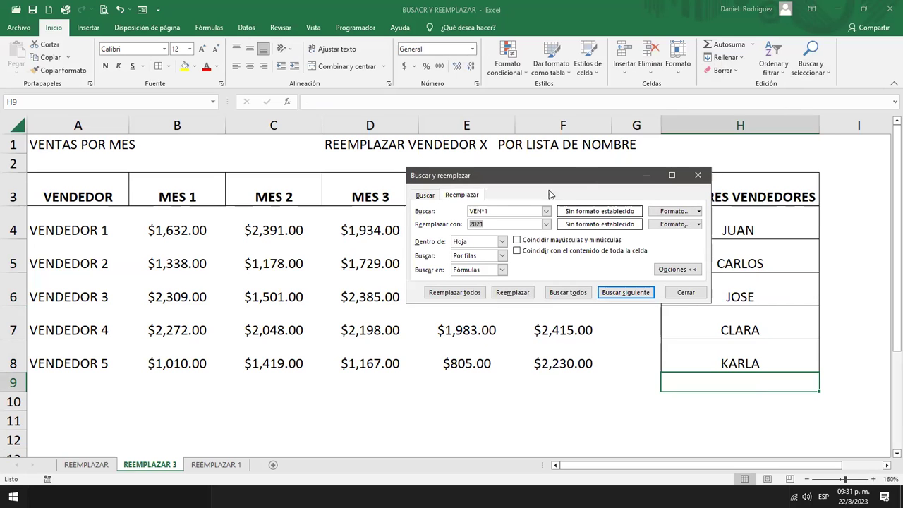
{"action": "left_click", "coordinate": [697, 178]}
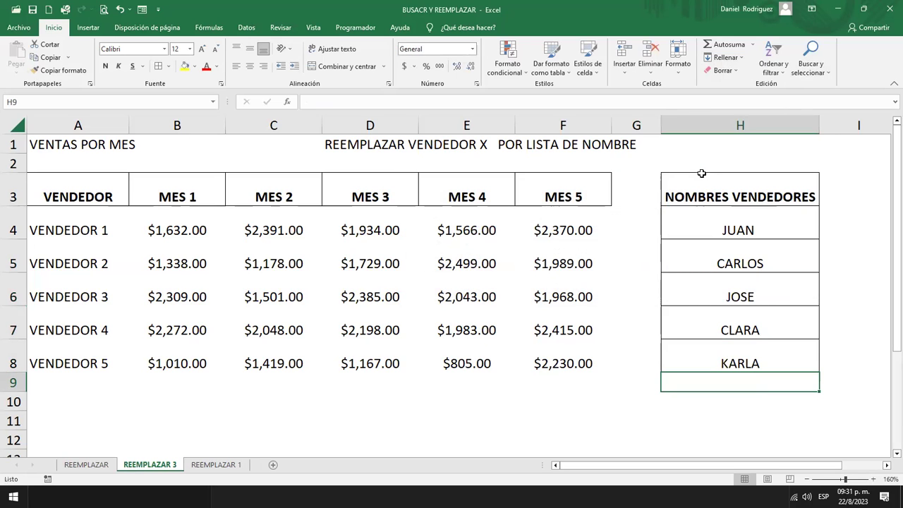
{"action": "key", "text": "ctrl+b"}
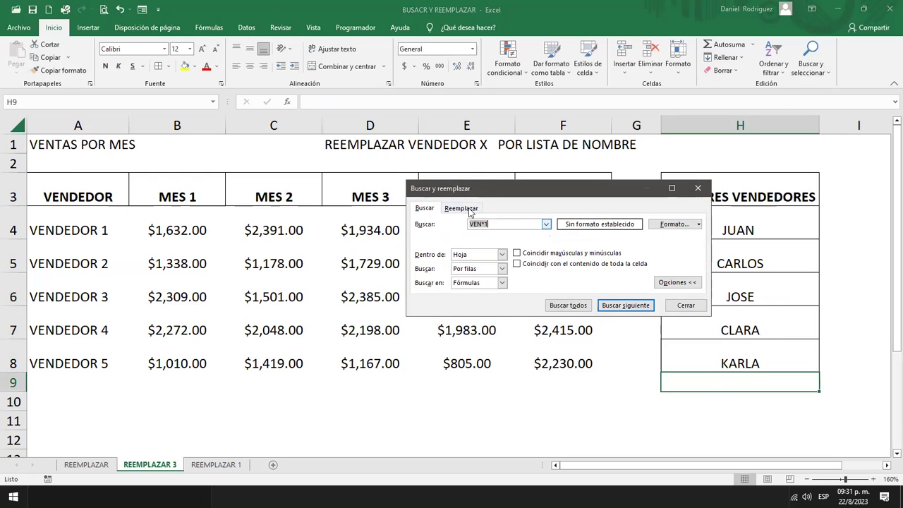
{"action": "left_click", "coordinate": [462, 209]}
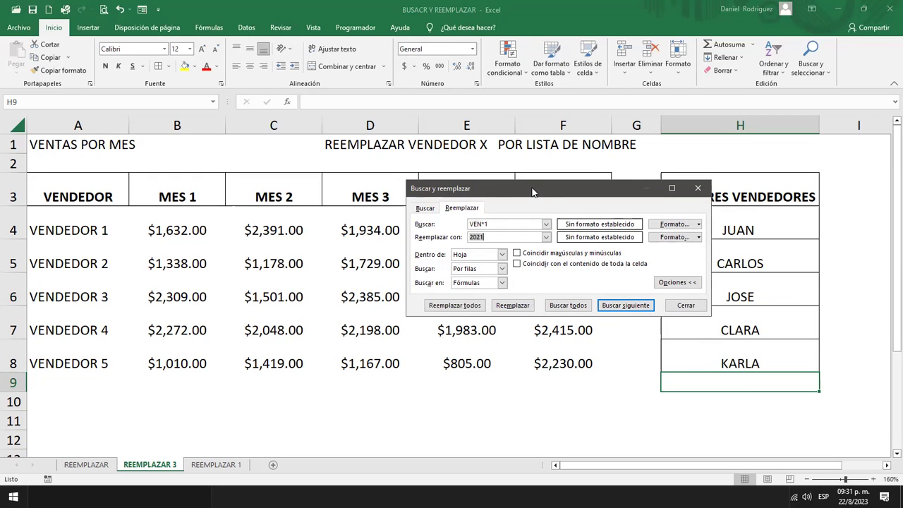
{"action": "left_click_drag", "start_coordinate": [533, 192], "coordinate": [495, 223]}
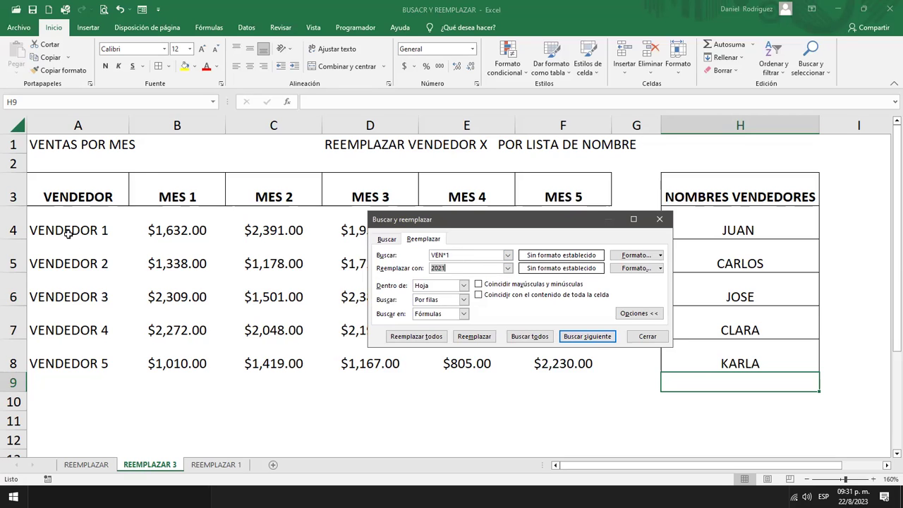
- Replace VENDEDOR 1 in cell A4 with JUAN
{"action": "left_click", "coordinate": [460, 256]}
{"action": "type", "text": "JUAN"}
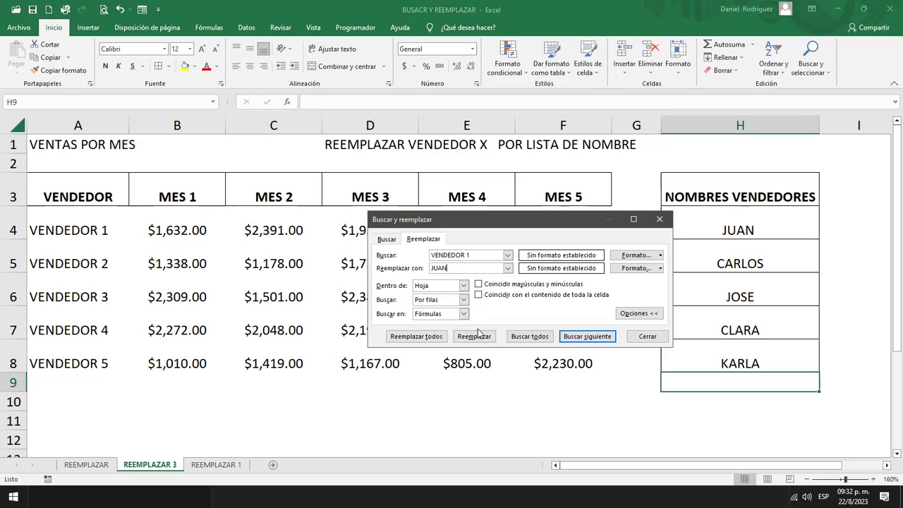
{"action": "left_click", "coordinate": [480, 339]}
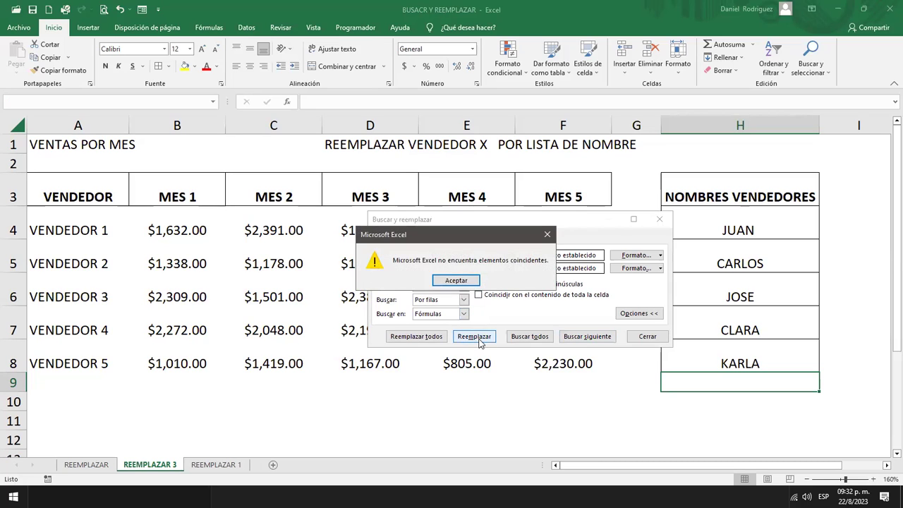
{"action": "left_click", "coordinate": [456, 281]}
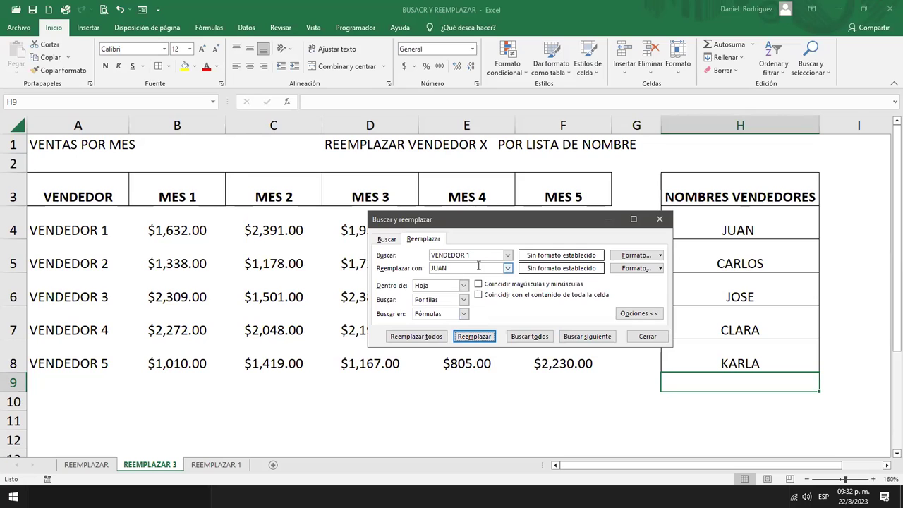
{"action": "left_click", "coordinate": [478, 255]}
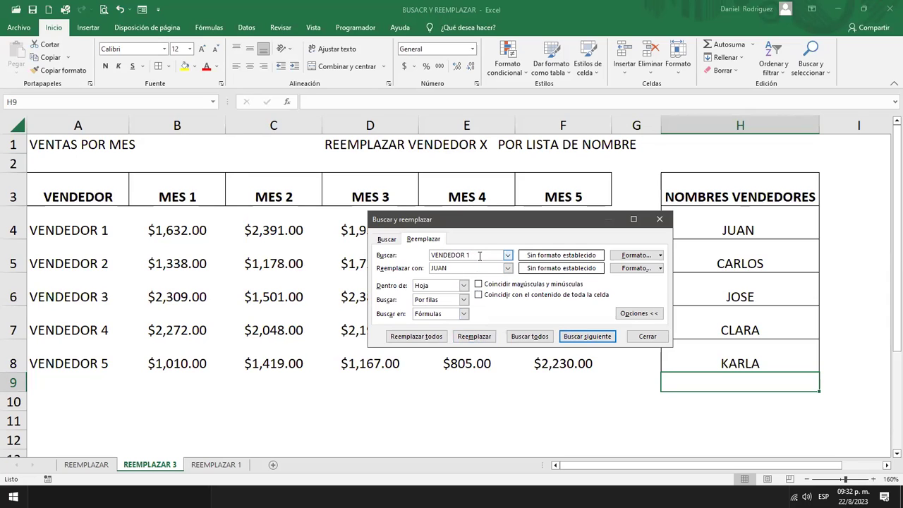
{"action": "left_click_drag", "start_coordinate": [479, 256], "coordinate": [384, 259]}
{"action": "type", "text": "V"}
{"action": "left_click", "coordinate": [593, 339]}
{"action": "left_click", "coordinate": [593, 340]}
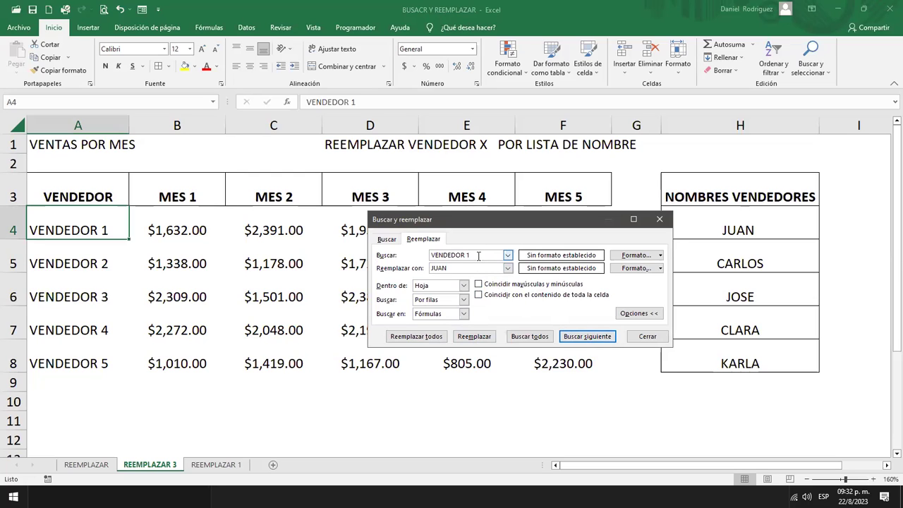
{"action": "left_click", "coordinate": [474, 337]}
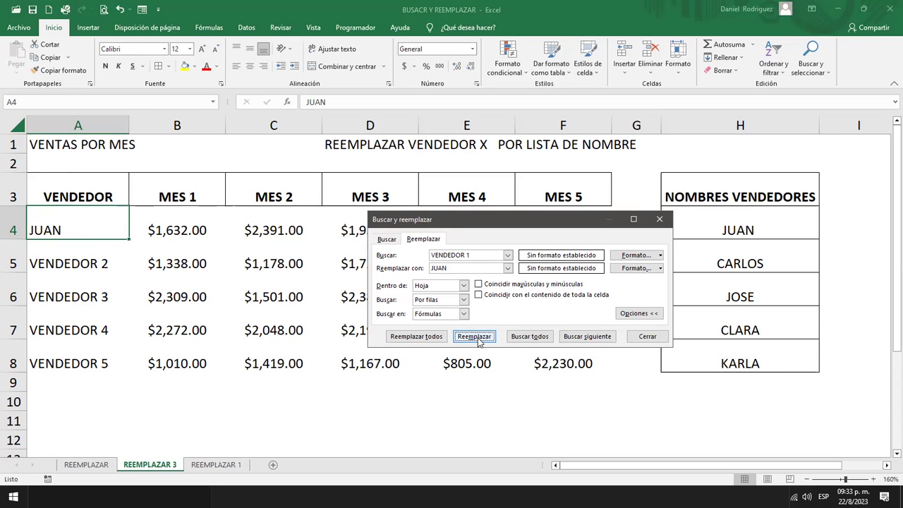
- Replace VENDEDOR 2 in cell A5 with JUAN
{"action": "left_click", "coordinate": [475, 256]}
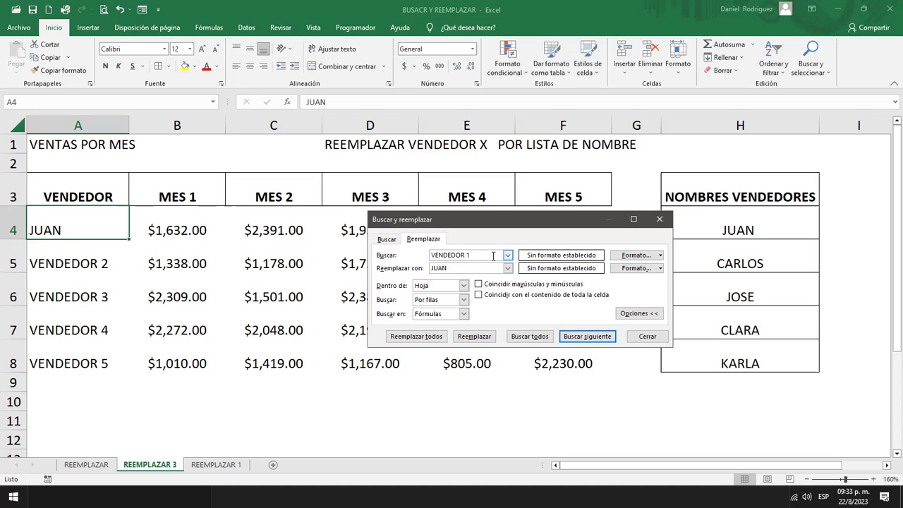
{"action": "type", "text": "2"}
{"action": "left_click", "coordinate": [484, 270]}
{"action": "left_click", "coordinate": [475, 338]}
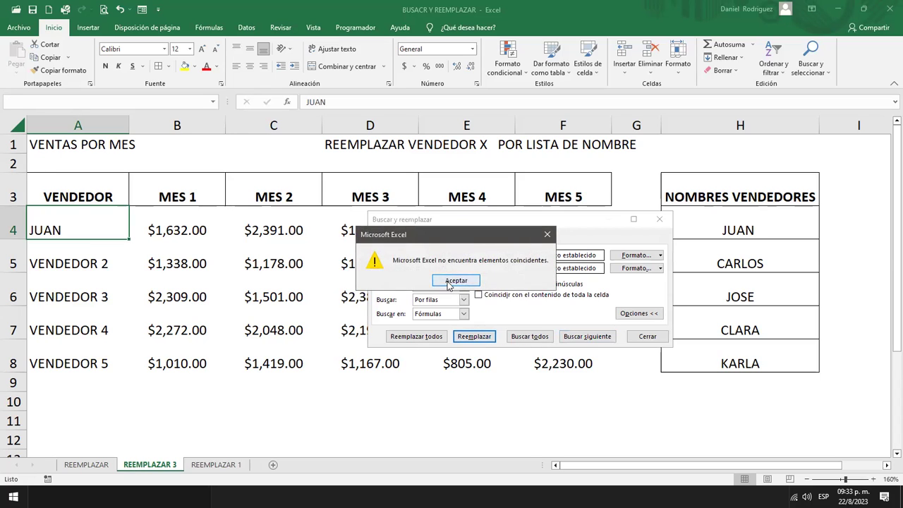
{"action": "left_click", "coordinate": [452, 285]}
{"action": "left_click", "coordinate": [474, 254]}
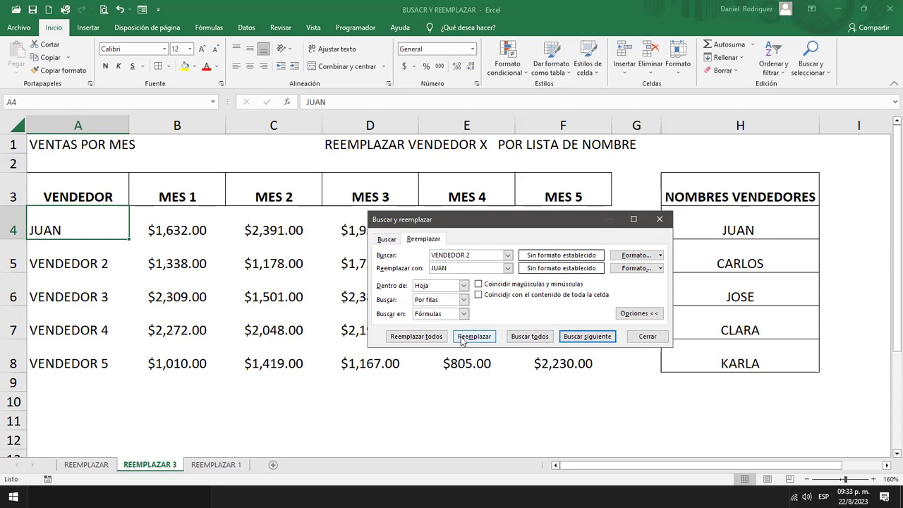
{"action": "left_click", "coordinate": [569, 337]}
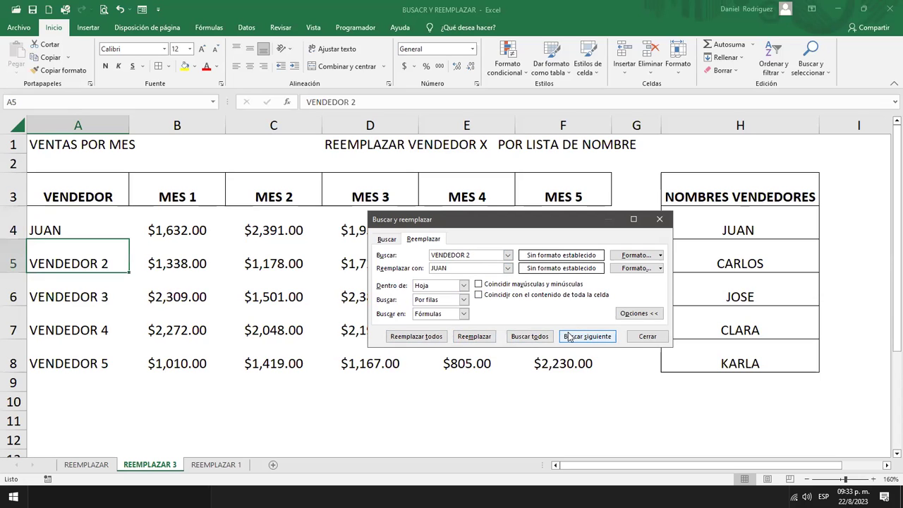
{"action": "left_click", "coordinate": [469, 338]}
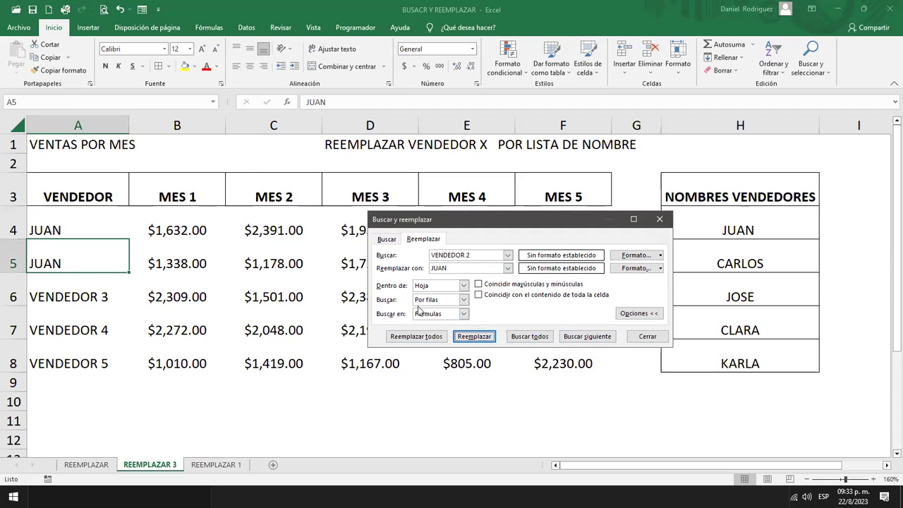
- Close the dialog and undo so cell A5 reads VENDEDOR 2 again
{"action": "left_click", "coordinate": [660, 218]}
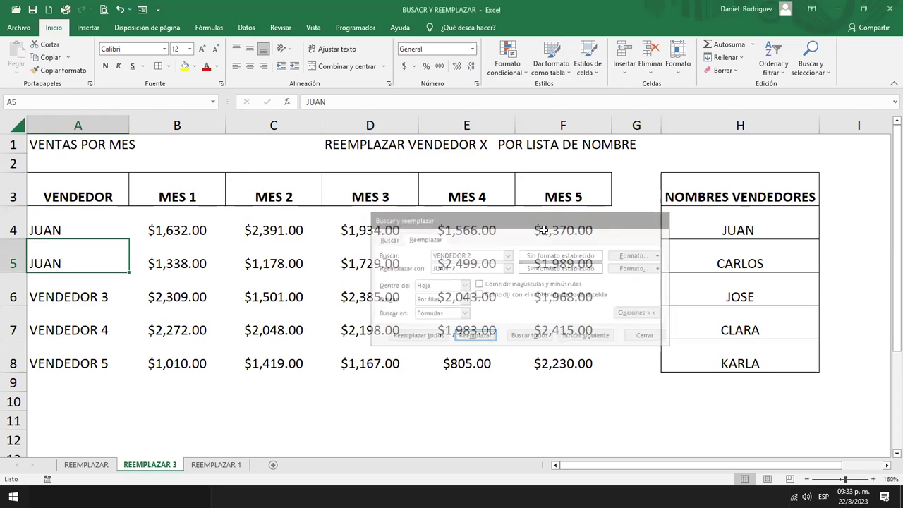
{"action": "key", "text": "ctrl+z"}
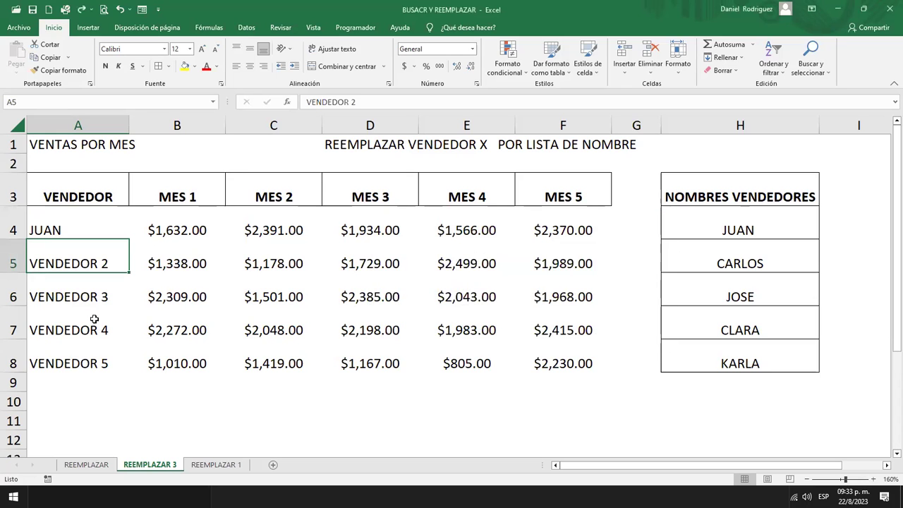
{"action": "double_click", "coordinate": [125, 261]}
{"action": "key", "text": "Return"}
{"action": "key", "text": "F2"}
{"action": "key", "text": "Return"}
{"action": "key", "text": "F2"}
{"action": "key", "text": "Return"}
{"action": "key", "text": "F2"}
{"action": "key", "text": "Escape"}
{"action": "key", "text": "Up"}
{"action": "key", "text": "Up"}
{"action": "key", "text": "Up"}
{"action": "key", "text": "Up"}
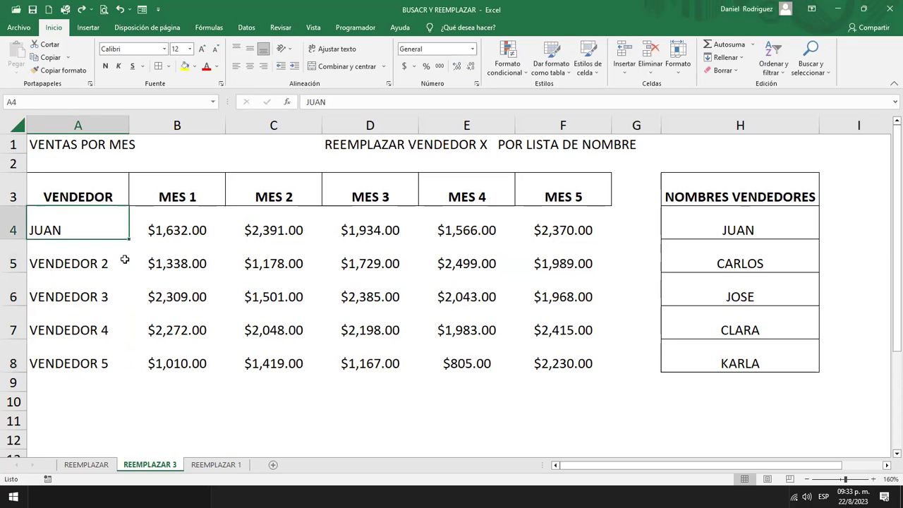
{"action": "key", "text": "Down"}
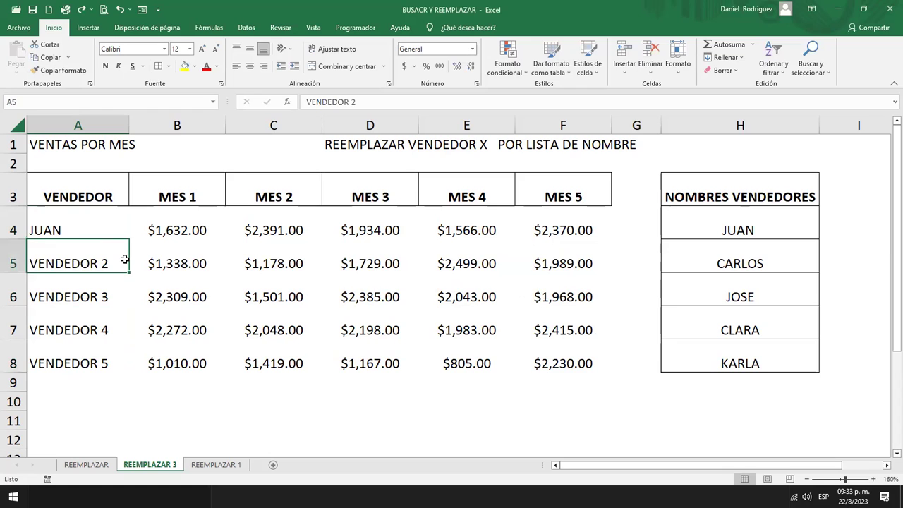
- Copy the VENDEDOR 2 row and paste it into row 9
{"action": "key", "text": "shift+Right"}
{"action": "key", "text": "shift+Right"}
{"action": "key", "text": "shift+Right"}
{"action": "key", "text": "shift+Right"}
{"action": "key", "text": "shift+Right"}
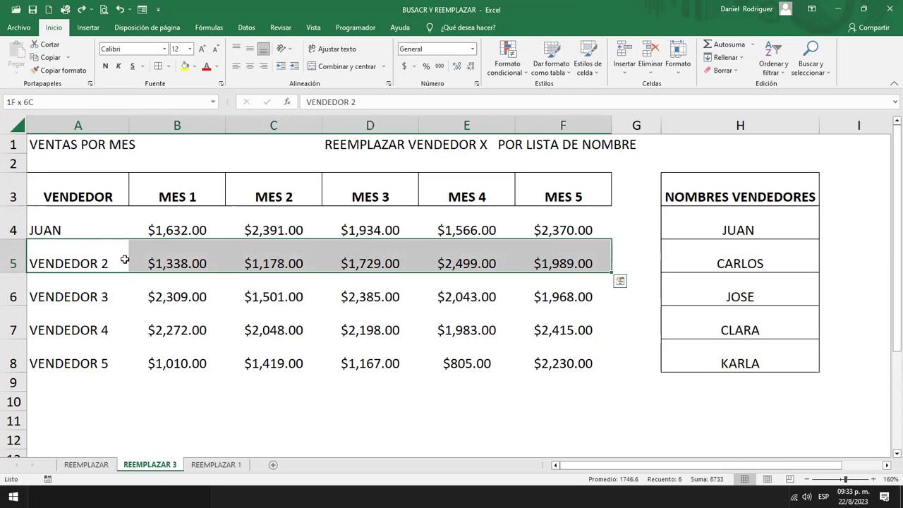
{"action": "key", "text": "ctrl+c"}
{"action": "key", "text": "Down"}
{"action": "key", "text": "Down"}
{"action": "key", "text": "Down"}
{"action": "key", "text": "Down"}
{"action": "key", "text": "ctrl+v"}
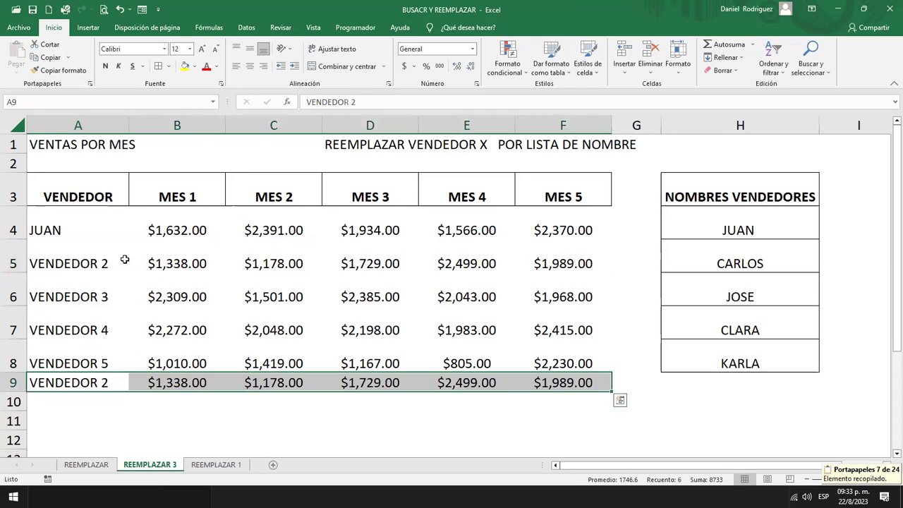
{"action": "left_click", "coordinate": [77, 261]}
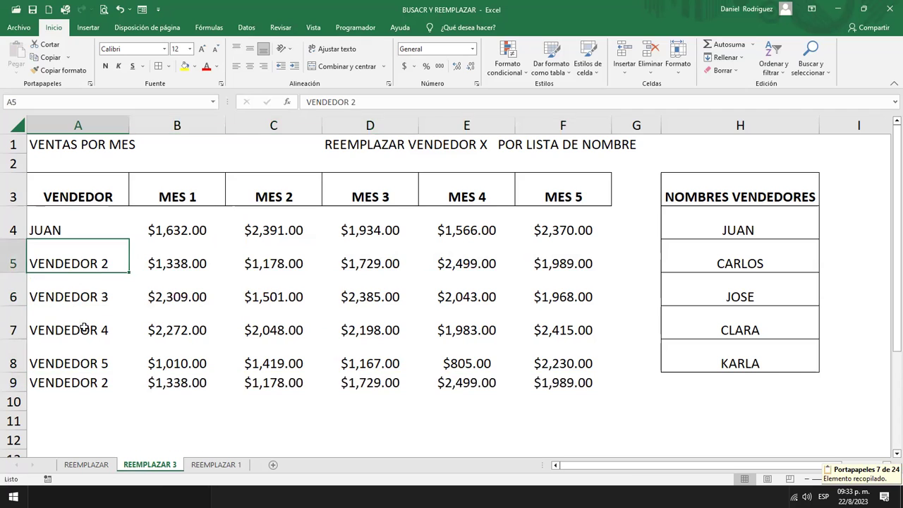
- Sort the table A to Z by the VENDEDOR column
{"action": "left_click", "coordinate": [89, 376]}
{"action": "left_click", "coordinate": [62, 230]}
{"action": "left_click", "coordinate": [72, 195]}
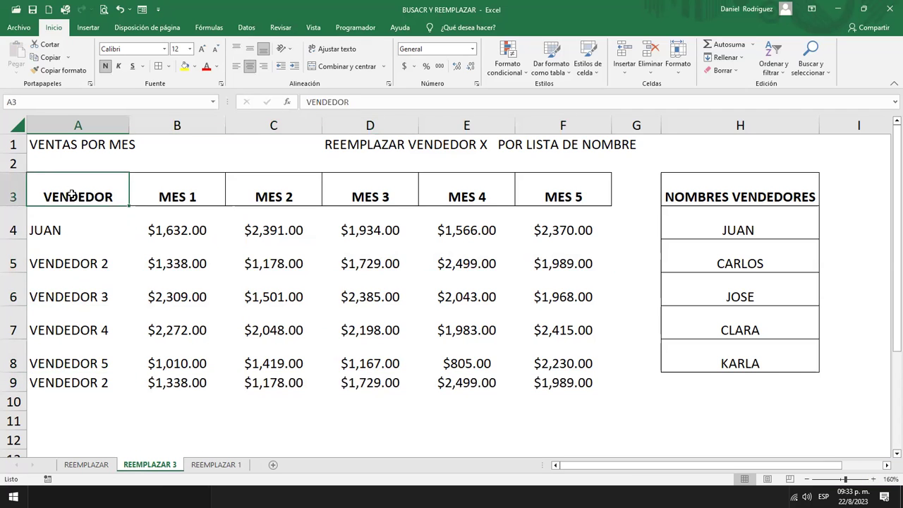
{"action": "left_click", "coordinate": [246, 27]}
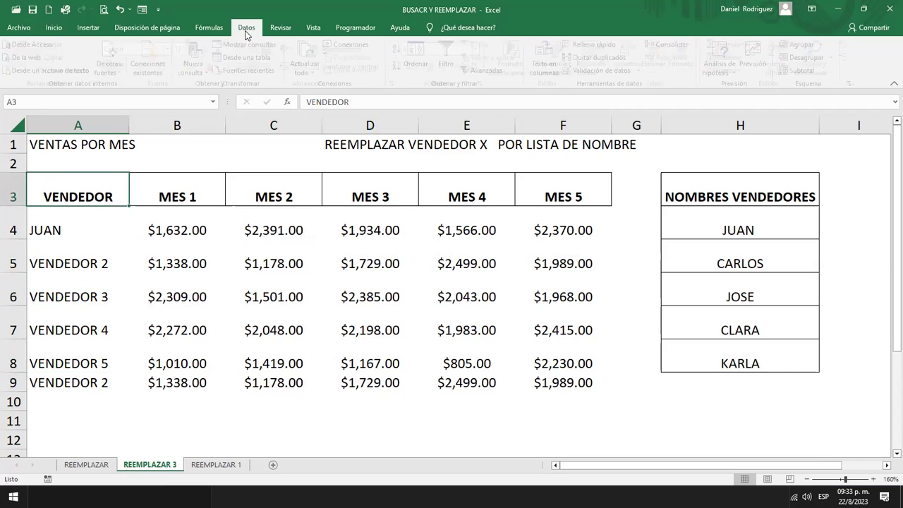
{"action": "left_click", "coordinate": [401, 48]}
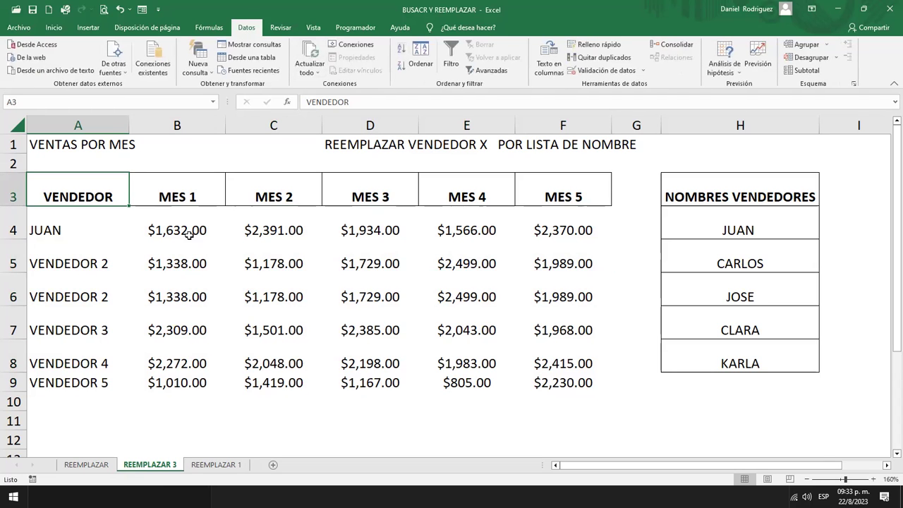
{"action": "left_click_drag", "start_coordinate": [63, 270], "coordinate": [564, 292]}
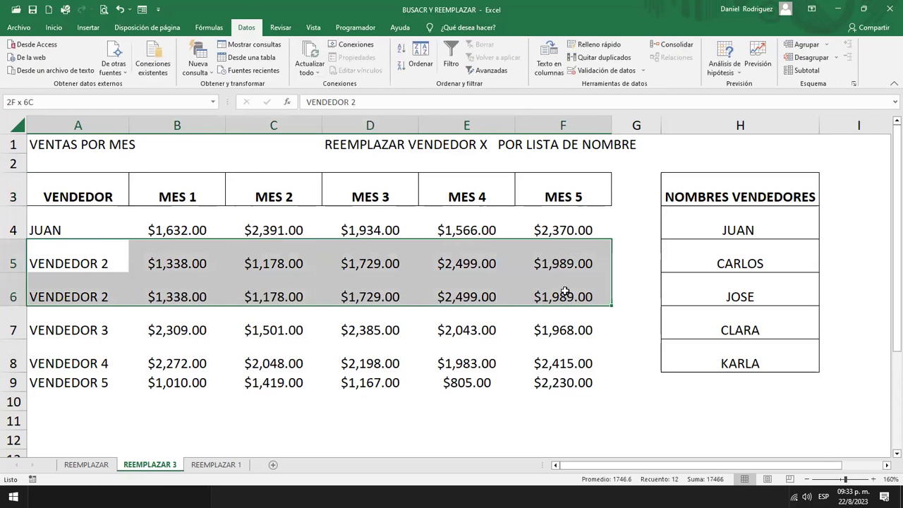
{"action": "left_click", "coordinate": [85, 192]}
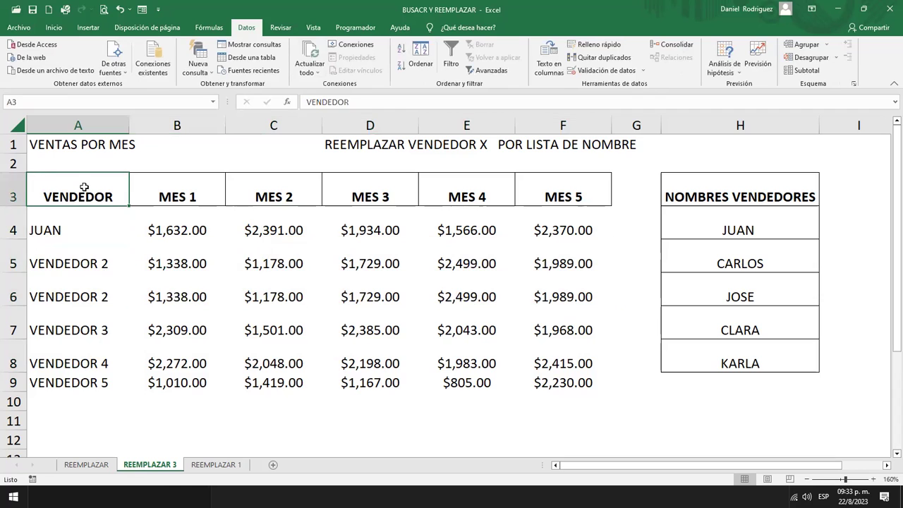
- Try replacing VENDEDOR 2 with CARLOS, which finds no matches
{"action": "key", "text": "ctrl+h"}
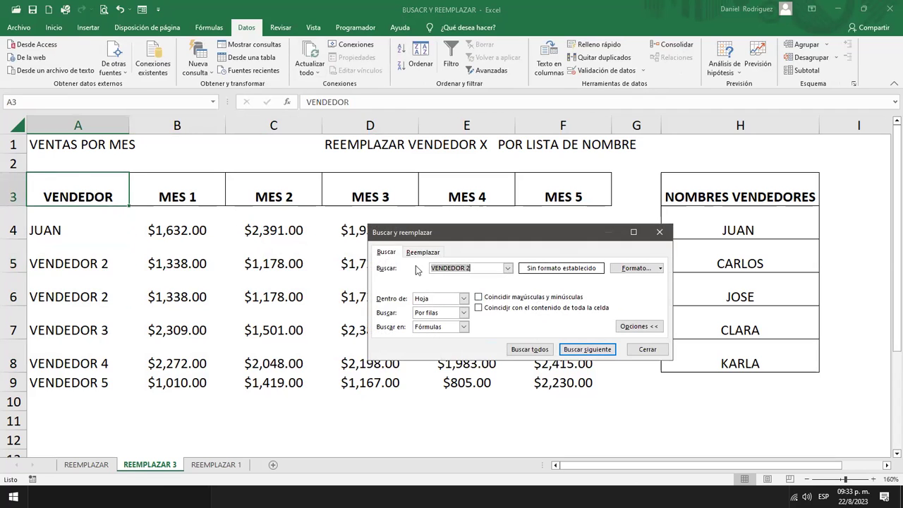
{"action": "left_click", "coordinate": [471, 269]}
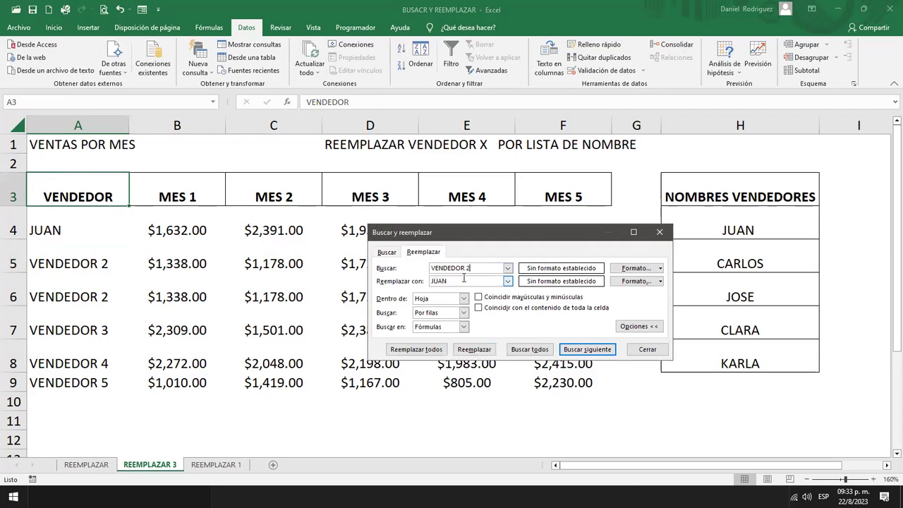
{"action": "left_click_drag", "start_coordinate": [455, 283], "coordinate": [389, 284]}
{"action": "type", "text": "CARLOS"}
{"action": "left_click", "coordinate": [478, 351]}
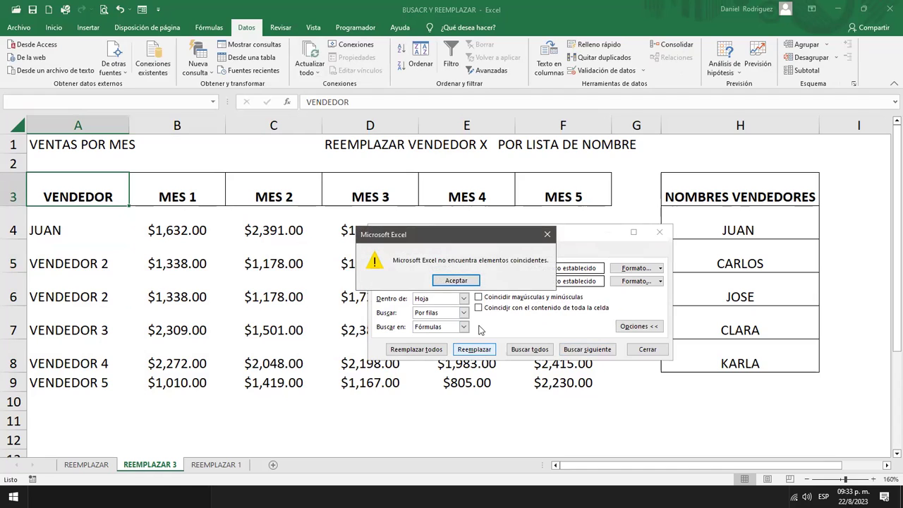
{"action": "left_click", "coordinate": [455, 282]}
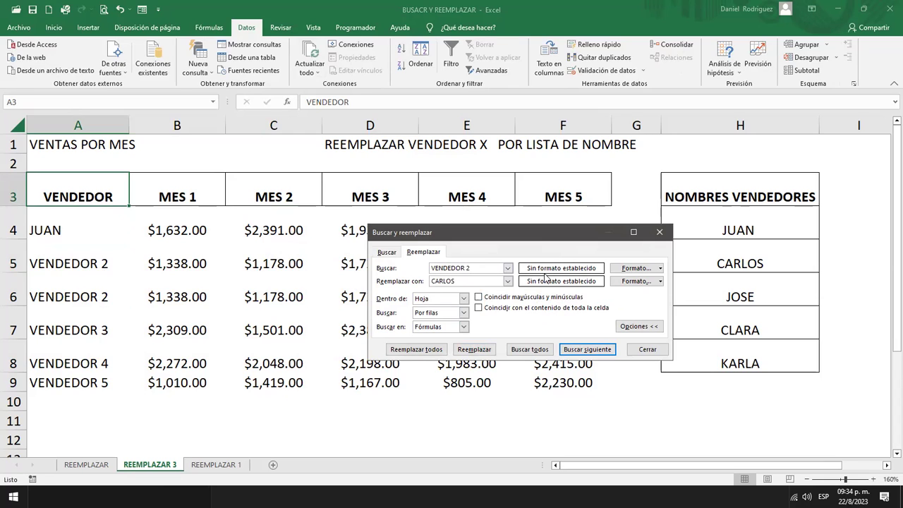
{"action": "left_click", "coordinate": [472, 353]}
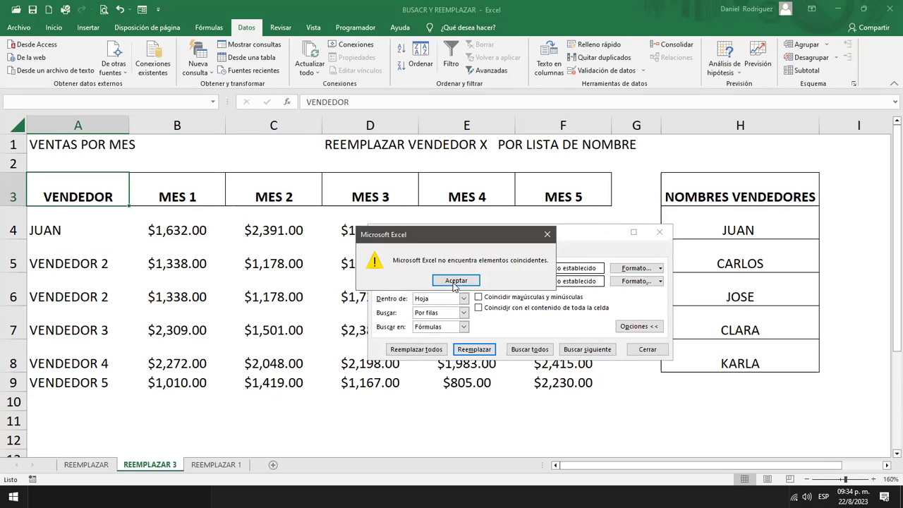
{"action": "left_click", "coordinate": [455, 282]}
{"action": "left_click", "coordinate": [647, 349]}
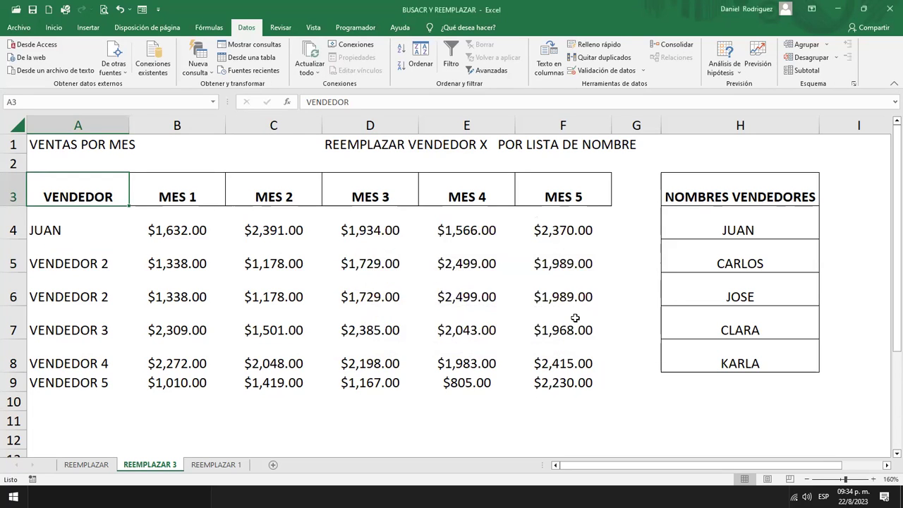
- Retype VENDEDOR 2 in cell A5 and copy it into A6
{"action": "left_click", "coordinate": [95, 263]}
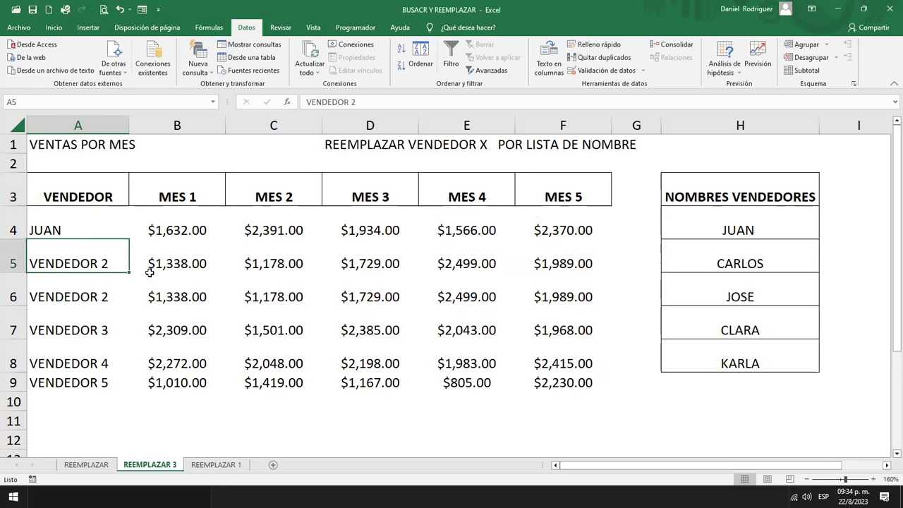
{"action": "type", "text": "VENDEDOR 2"}
{"action": "key", "text": "Return"}
{"action": "key", "text": "Up"}
{"action": "key", "text": "ctrl+c"}
{"action": "key", "text": "Down"}
{"action": "key", "text": "Return"}
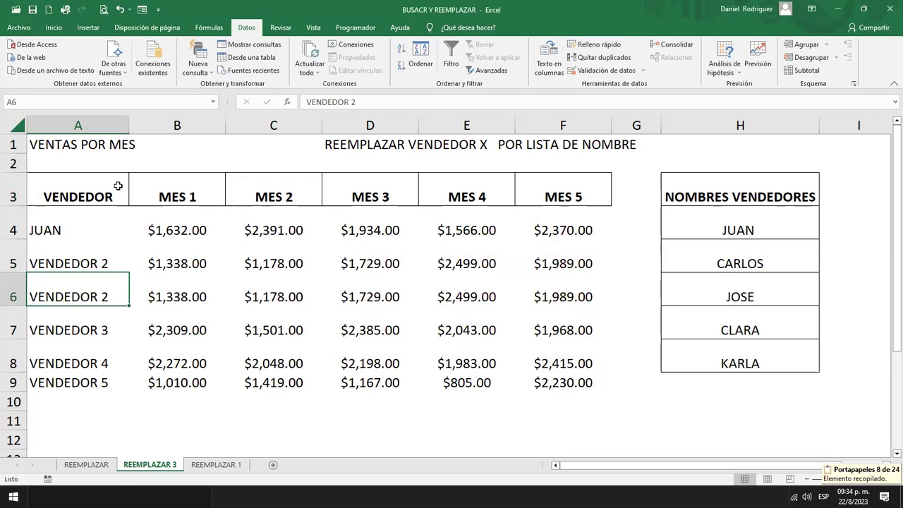
{"action": "left_click", "coordinate": [113, 185]}
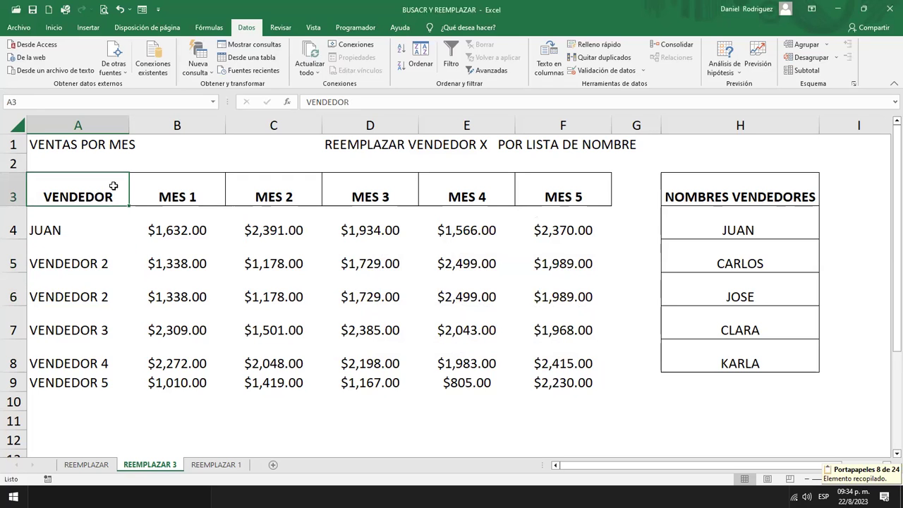
{"action": "key", "text": "ctrl+b"}
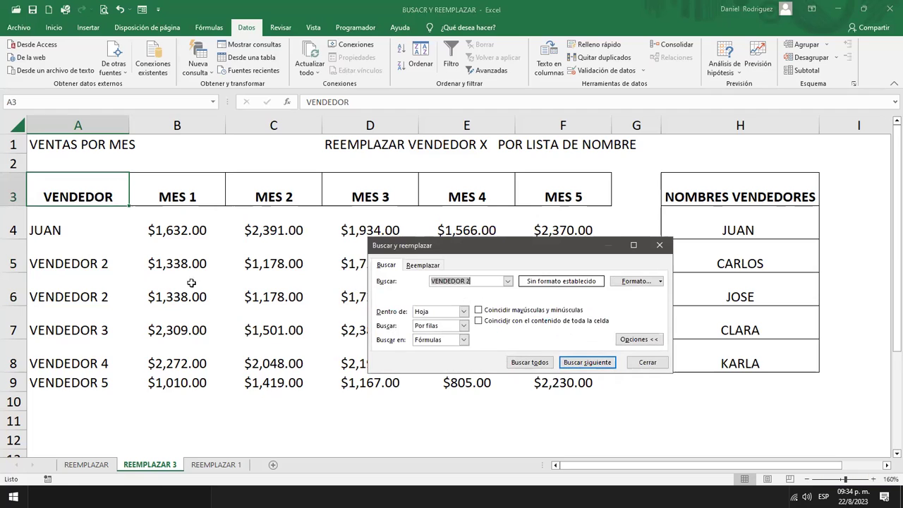
{"action": "type", "text": "V"}
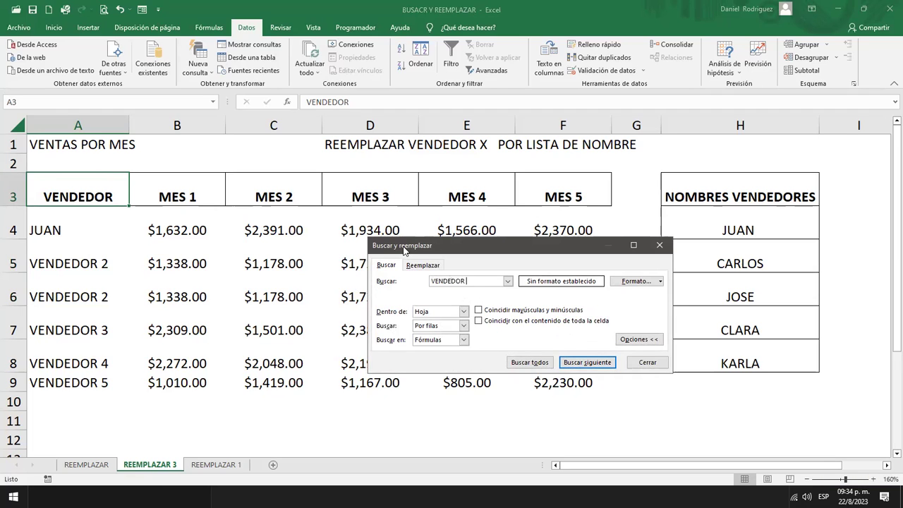
{"action": "type", "text": "2"}
{"action": "key", "text": "Return"}
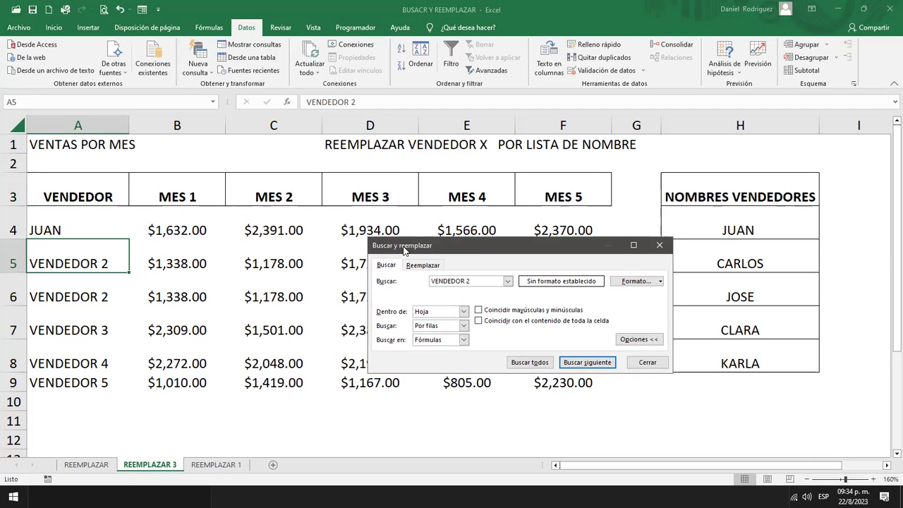
{"action": "key", "text": "Return"}
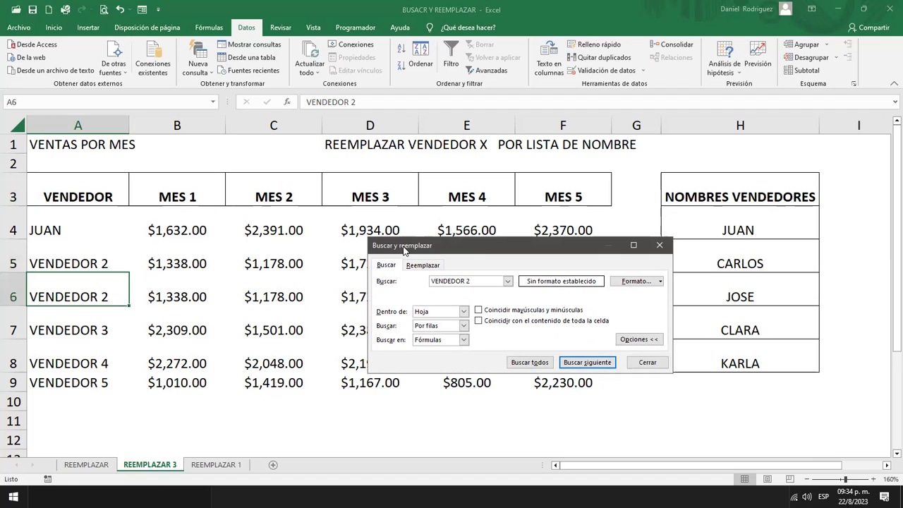
{"action": "key", "text": "Return"}
{"action": "key", "text": "Return"}
{"action": "key", "text": "Return"}
{"action": "key", "text": "Return"}
{"action": "left_click", "coordinate": [402, 246]}
{"action": "key", "text": "Return"}
{"action": "key", "text": "Return"}
{"action": "key", "text": "Return"}
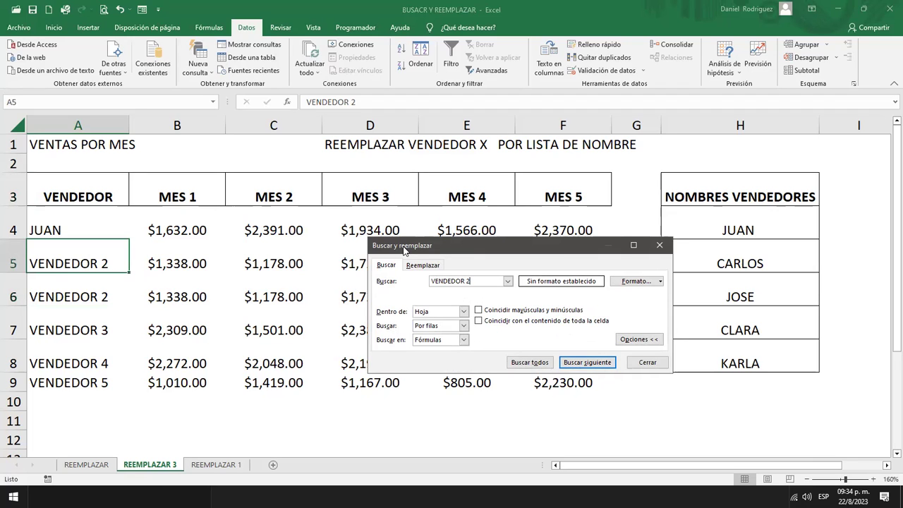
{"action": "left_click", "coordinate": [424, 266]}
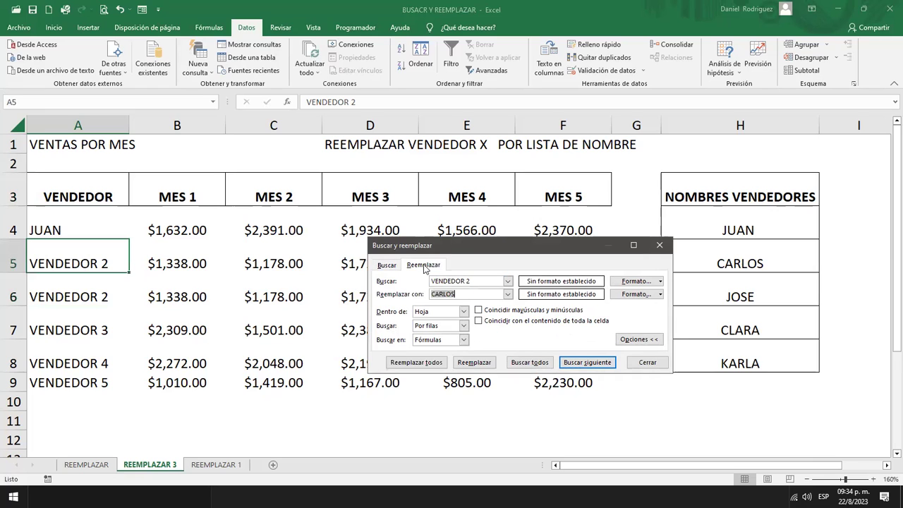
{"action": "left_click", "coordinate": [474, 363]}
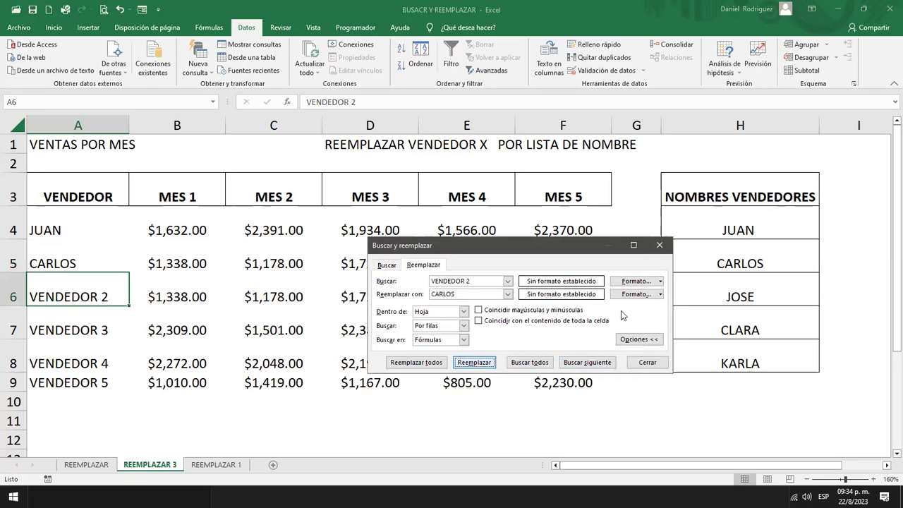
{"action": "left_click", "coordinate": [477, 363]}
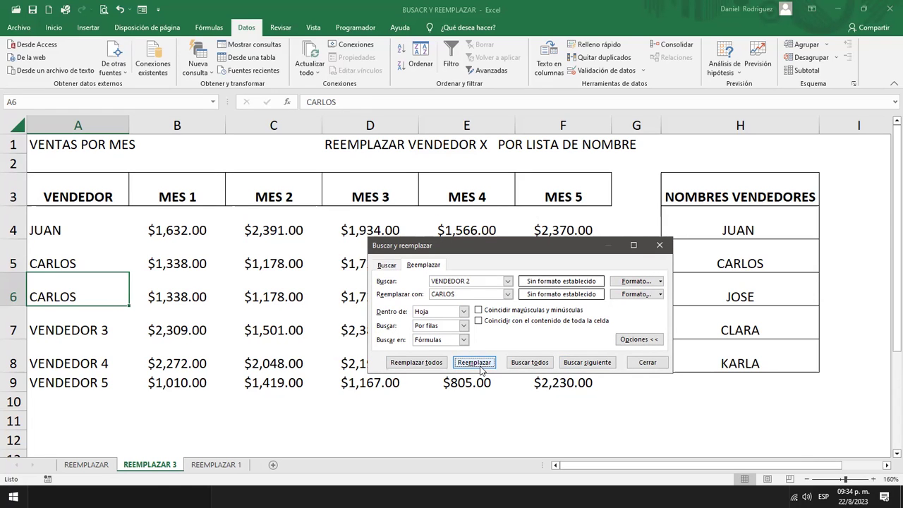
{"action": "key", "text": "Escape"}
{"action": "key", "text": "ctrl+z"}
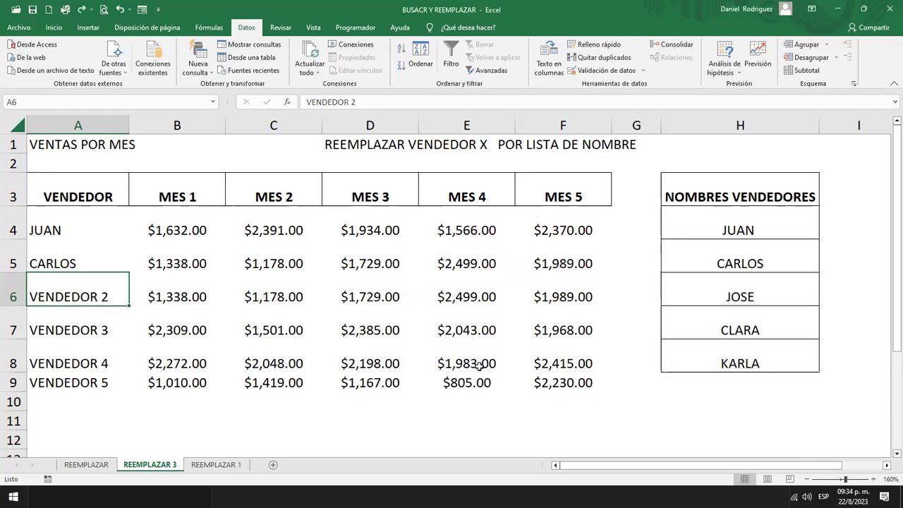
{"action": "key", "text": "ctrl+z"}
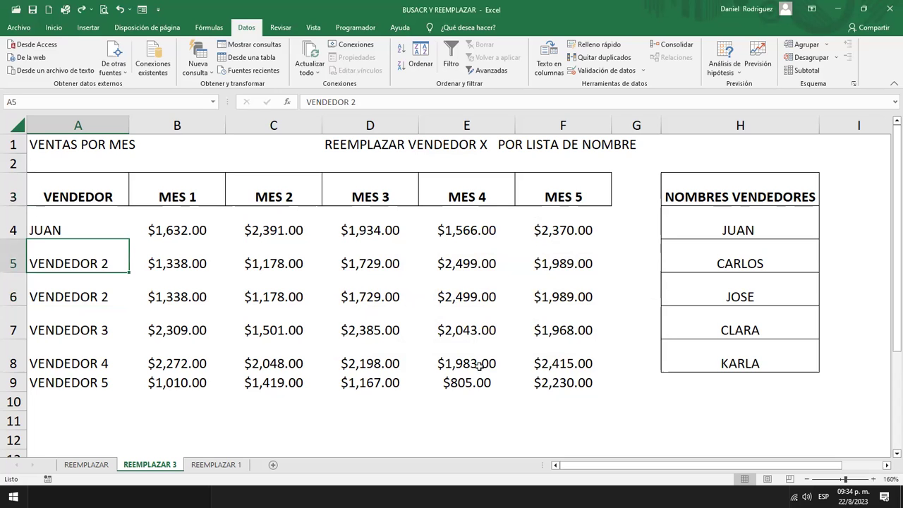
{"action": "key", "text": "ctrl+b"}
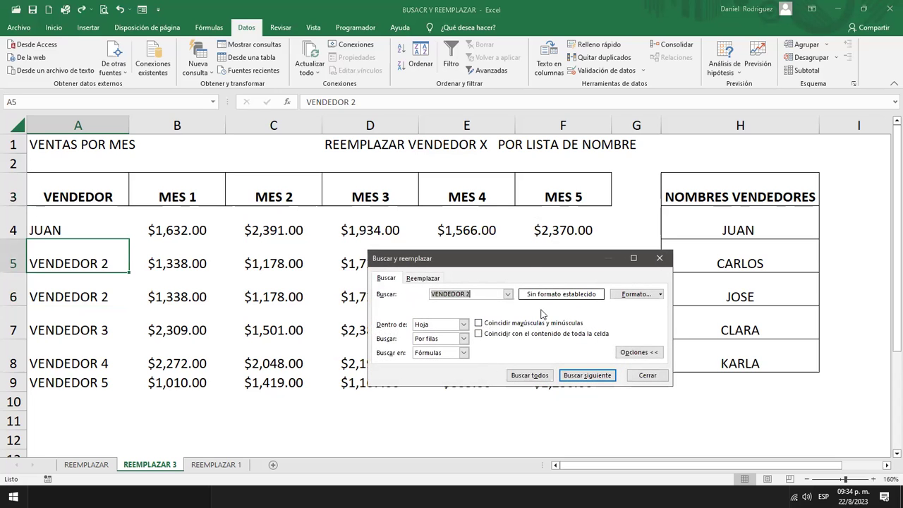
- Replace all VENDEDOR 2 entries in rows 5 and 6 with CARLOS
{"action": "mouse_move", "coordinate": [514, 258]}
{"action": "left_mouse_down"}
{"action": "mouse_move", "coordinate": [529, 205]}
{"action": "mouse_move", "coordinate": [477, 295]}
{"action": "left_mouse_up"}
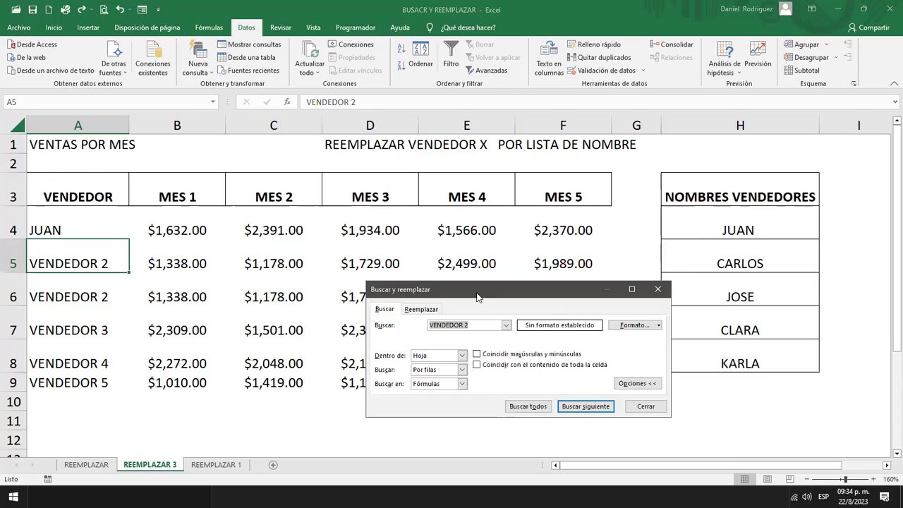
{"action": "left_click", "coordinate": [529, 407]}
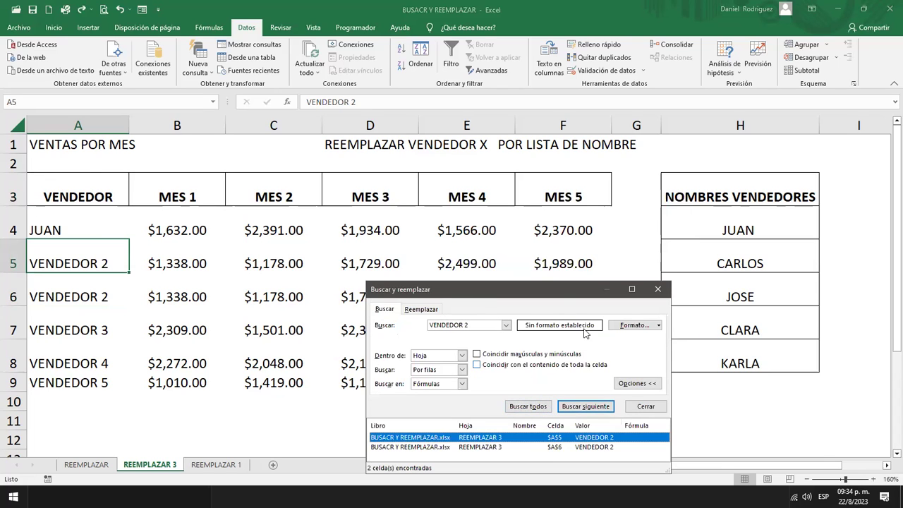
{"action": "left_click_drag", "start_coordinate": [568, 281], "coordinate": [579, 222]}
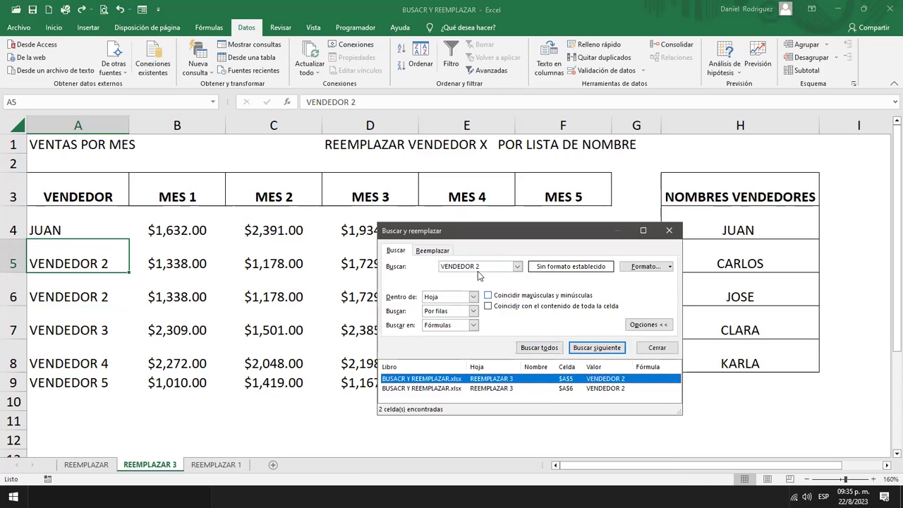
{"action": "left_click", "coordinate": [433, 250]}
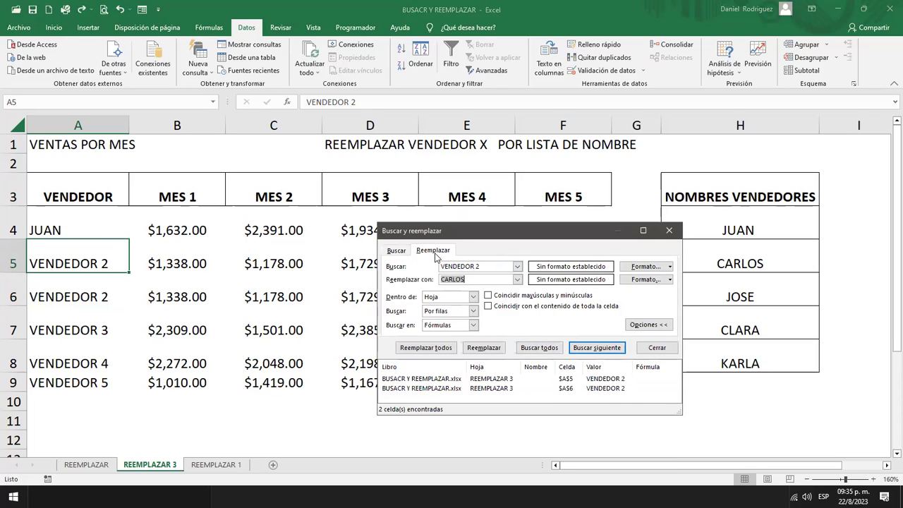
{"action": "left_click", "coordinate": [443, 350]}
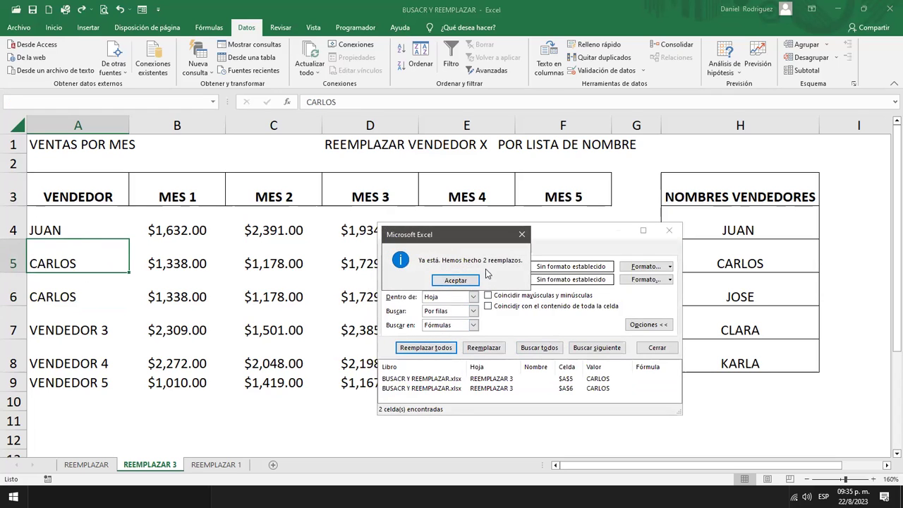
{"action": "left_click", "coordinate": [456, 281]}
{"action": "left_click_drag", "start_coordinate": [653, 231], "coordinate": [654, 232]}
{"action": "key", "text": "Escape"}
- Edit the VENDEDOR 3 text in cell A7 and confirm it unchanged
{"action": "left_click", "coordinate": [61, 329]}
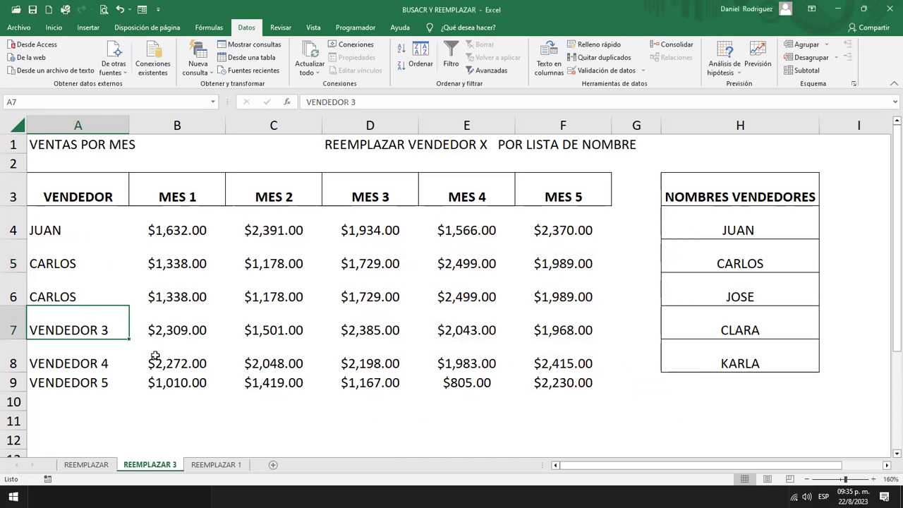
{"action": "key", "text": "F2"}
{"action": "key", "text": "Left"}
{"action": "key", "text": "BackSpace"}
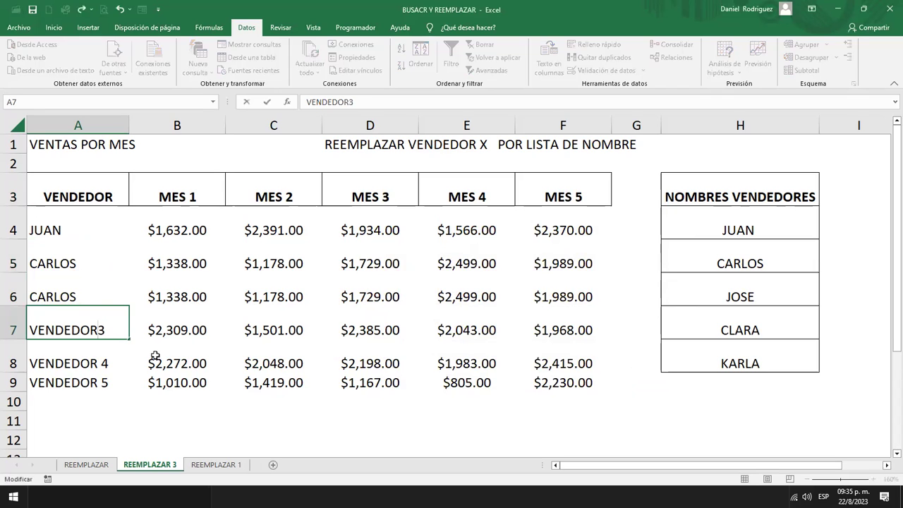
{"action": "key", "text": "Return"}
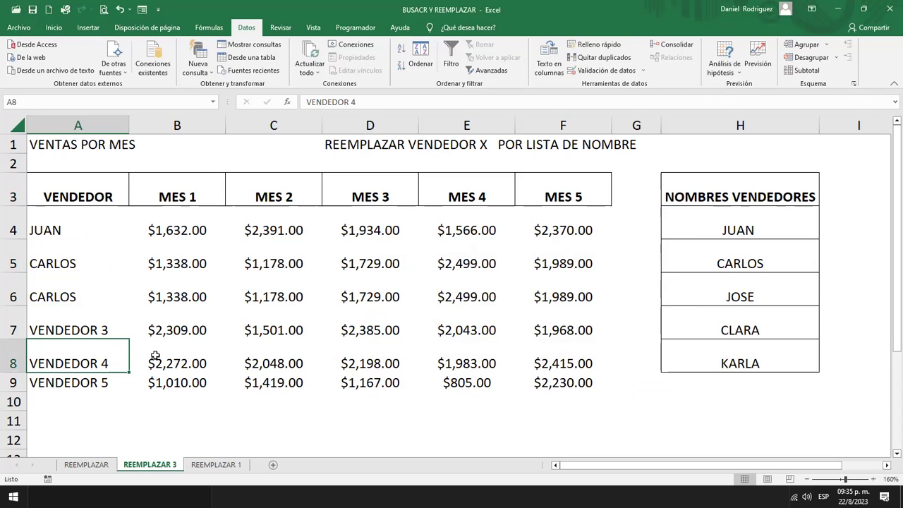
{"action": "key", "text": "ctrl+b"}
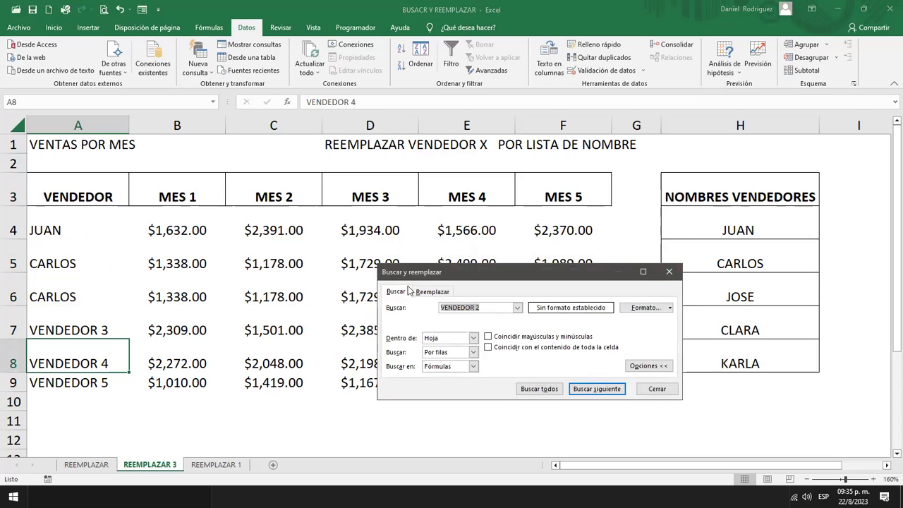
- Replace all VENDEDOR 3 entries with JOSE
{"action": "left_click_drag", "start_coordinate": [480, 272], "coordinate": [520, 187]}
{"action": "left_click", "coordinate": [523, 200]}
{"action": "type", "text": "3"}
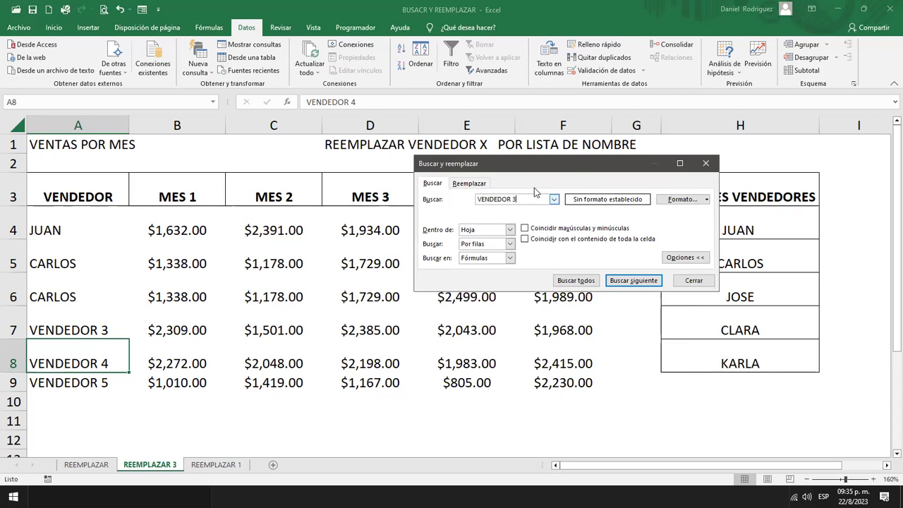
{"action": "left_click_drag", "start_coordinate": [563, 170], "coordinate": [524, 163]}
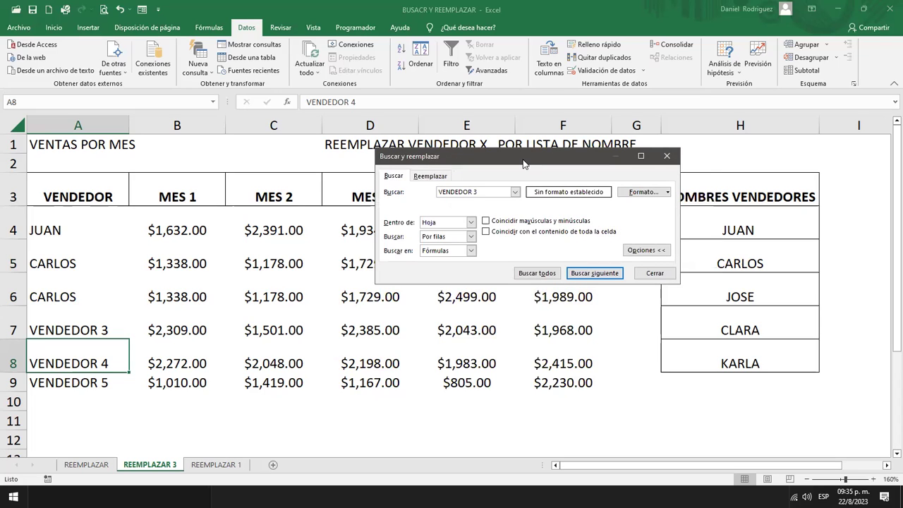
{"action": "left_click", "coordinate": [432, 176]}
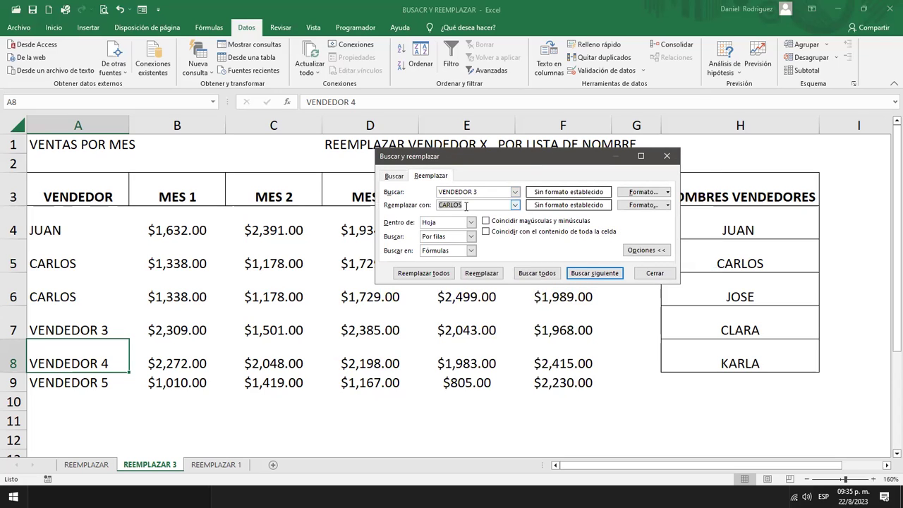
{"action": "type", "text": "JOSE"}
{"action": "left_click", "coordinate": [439, 277]}
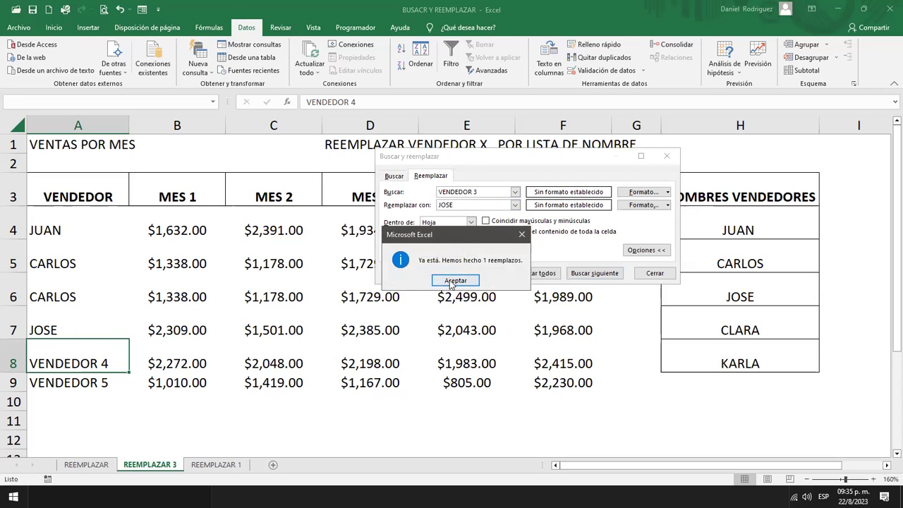
{"action": "left_click", "coordinate": [452, 281]}
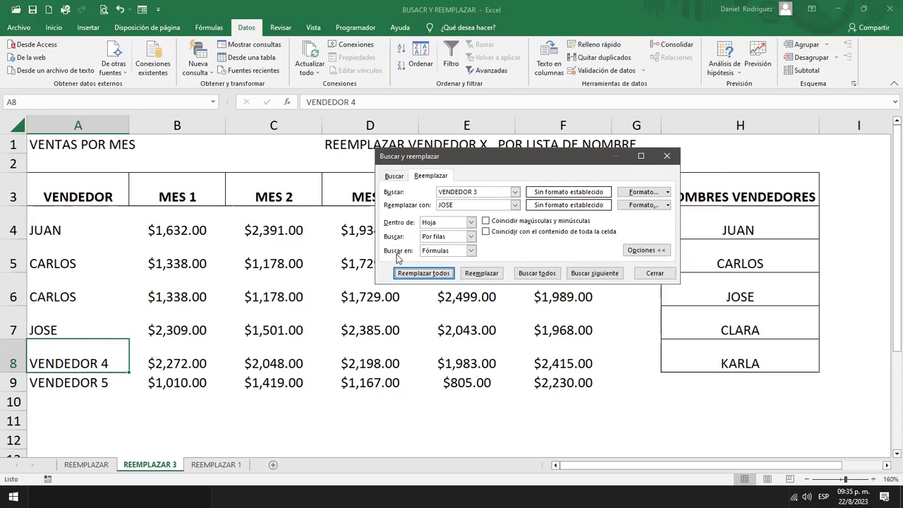
- Replace all VENDEDOR 4 entries with CLARA and select the VENDEDOR 5 row A9:F9
{"action": "left_click", "coordinate": [484, 193]}
{"action": "type", "text": "4"}
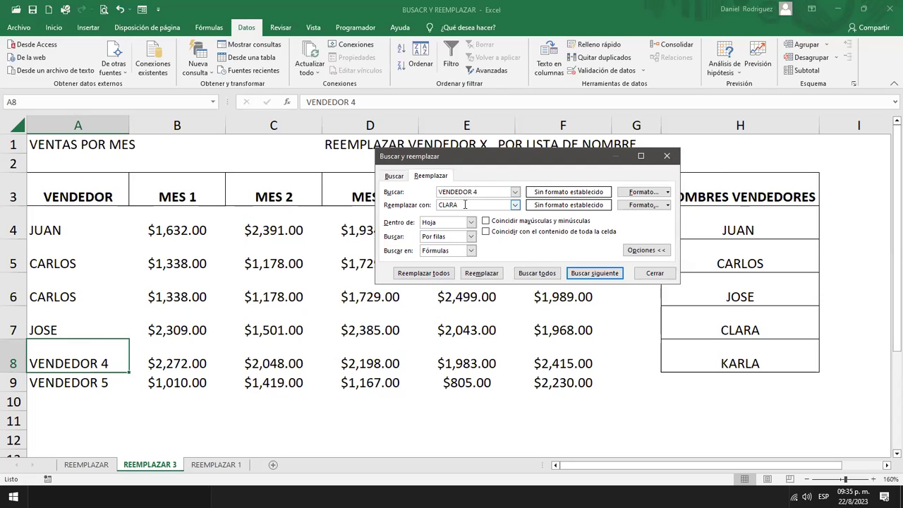
{"action": "left_click", "coordinate": [437, 273]}
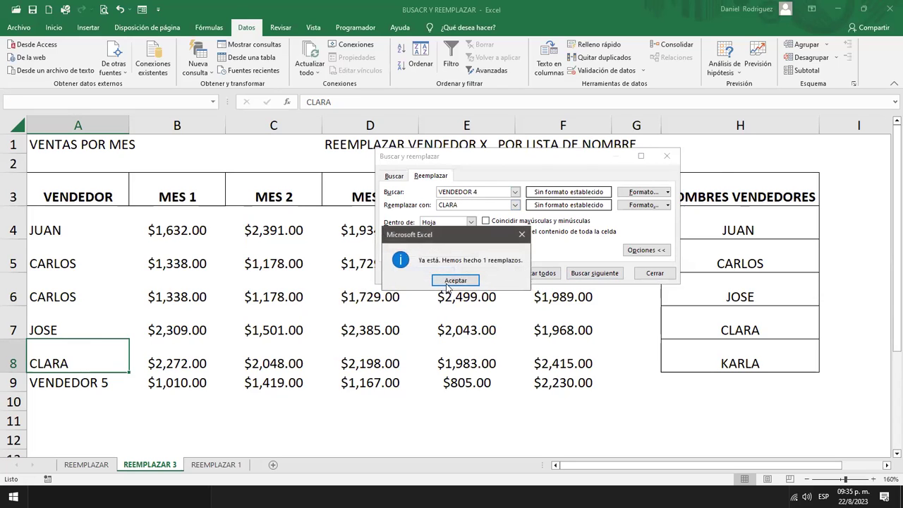
{"action": "left_click", "coordinate": [452, 281]}
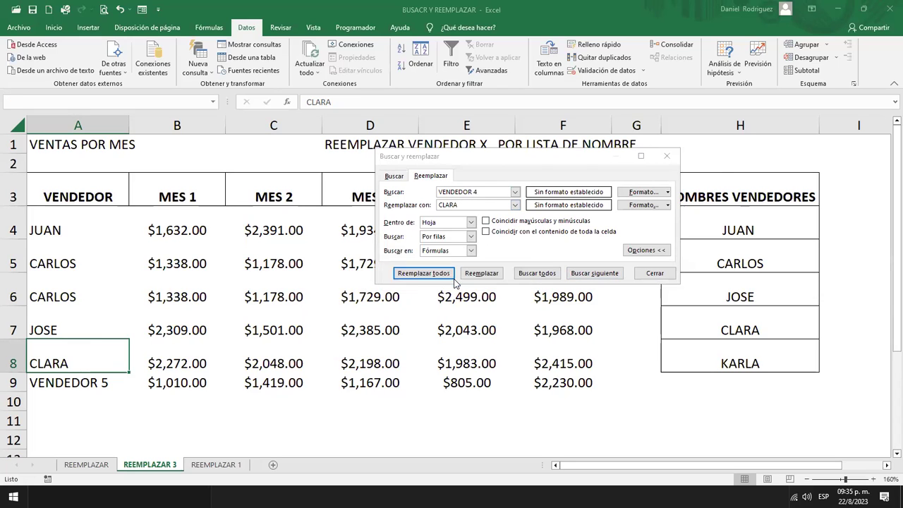
{"action": "left_click", "coordinate": [655, 273]}
{"action": "left_click_drag", "start_coordinate": [84, 383], "coordinate": [554, 384]}
- Copy the VENDEDOR 5 row into rows 10–12, making four identical VENDEDOR 5 rows
{"action": "key", "text": "ctrl+c"}
{"action": "key", "text": "Down"}
{"action": "key", "text": "shift+Down"}
{"action": "key", "text": "shift+Up"}
{"action": "key", "text": "shift+Down"}
{"action": "key", "text": "shift+Down"}
{"action": "key", "text": "shift+Right"}
{"action": "key", "text": "shift+Right"}
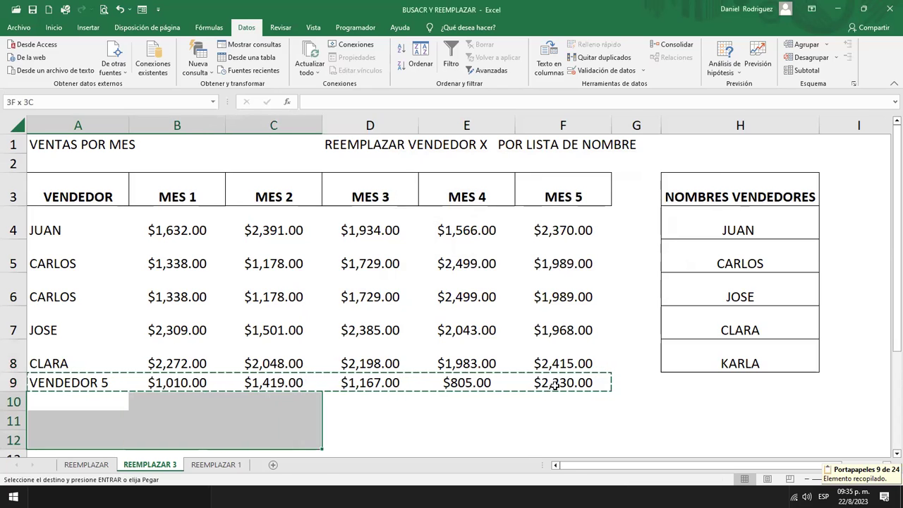
{"action": "key", "text": "shift+Right"}
{"action": "key", "text": "shift+Right"}
{"action": "key", "text": "shift+Right"}
{"action": "key", "text": "Return"}
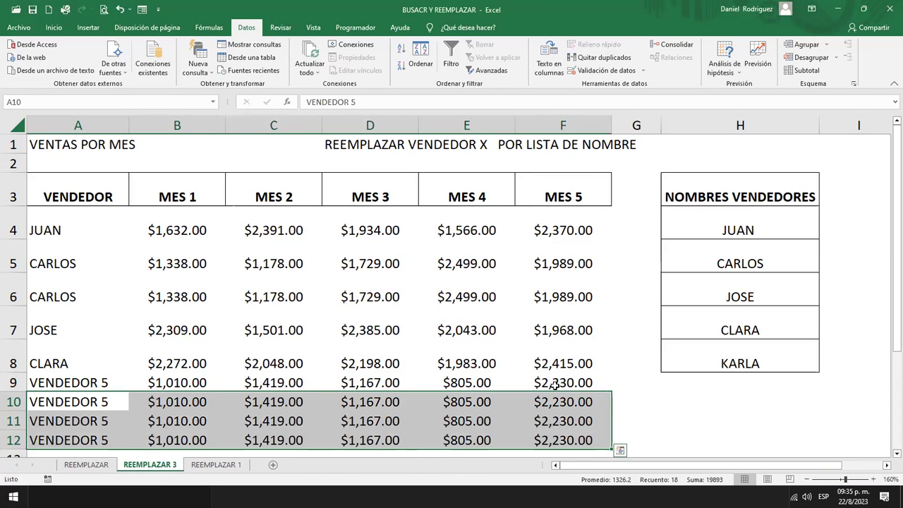
{"action": "scroll", "coordinate": [208, 399], "scroll_direction": "down", "scroll_amount": 1}
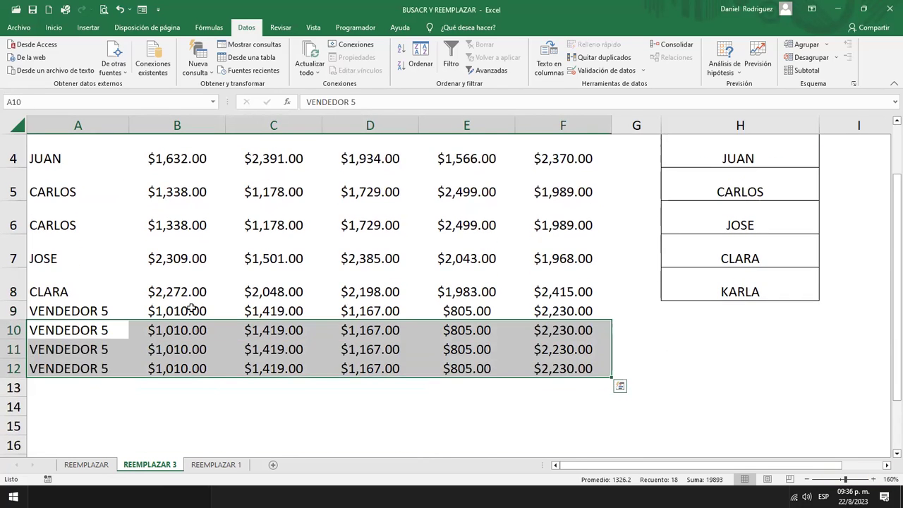
{"action": "left_click", "coordinate": [192, 308]}
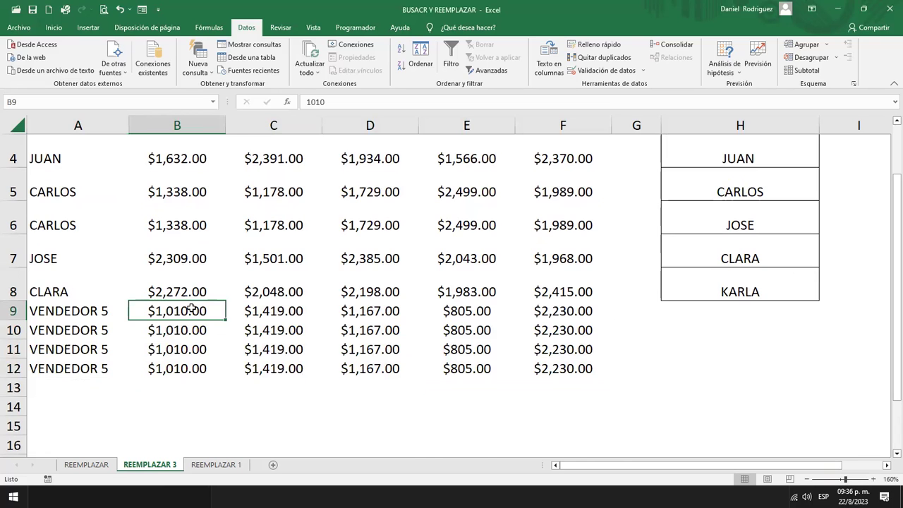
{"action": "scroll", "coordinate": [192, 308], "scroll_direction": "up", "scroll_amount": 1}
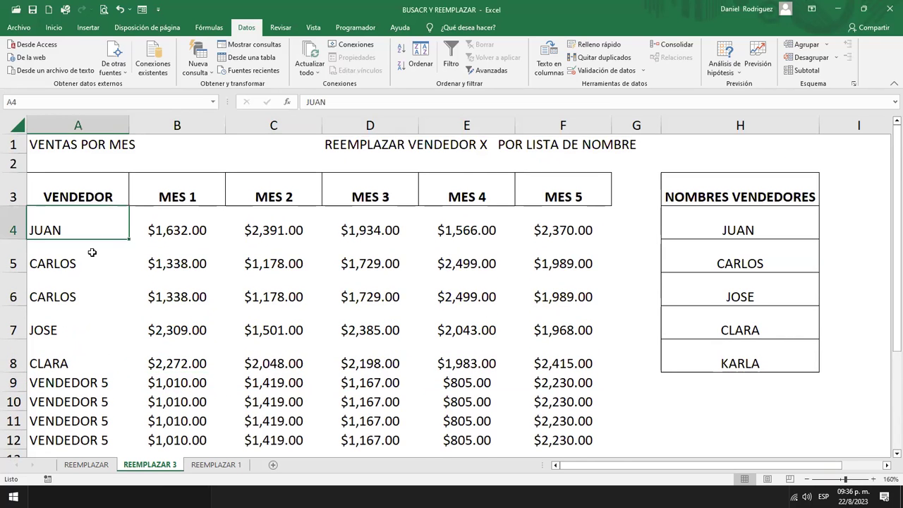
{"action": "scroll", "coordinate": [97, 250], "scroll_direction": "down", "scroll_amount": 3}
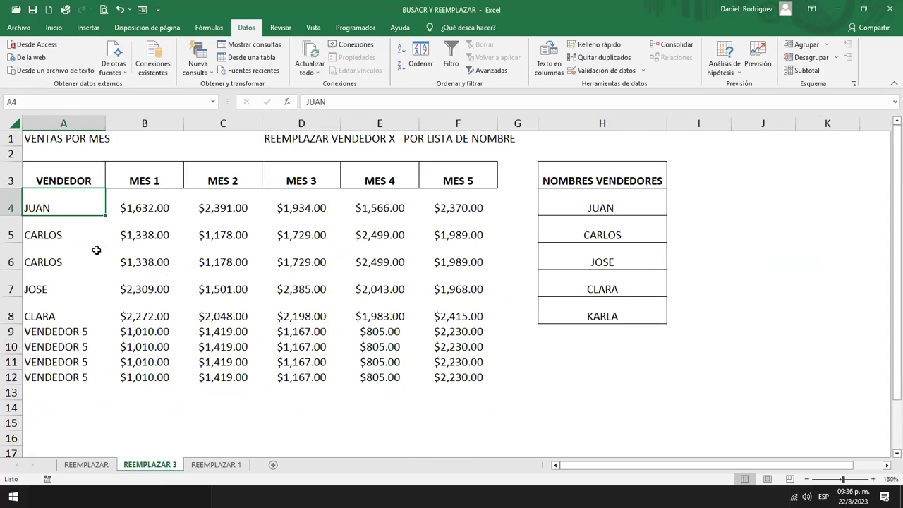
{"action": "key", "text": "ctrl+b"}
- Replace all four VENDEDOR 5 entries in rows 9–12 with KARLA
{"action": "left_click", "coordinate": [432, 191]}
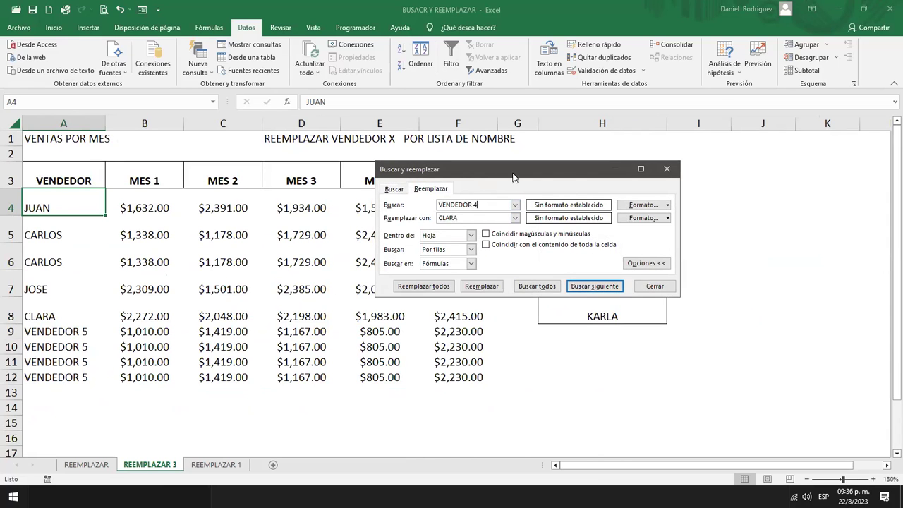
{"action": "left_click_drag", "start_coordinate": [514, 174], "coordinate": [353, 137]}
{"action": "type", "text": "5"}
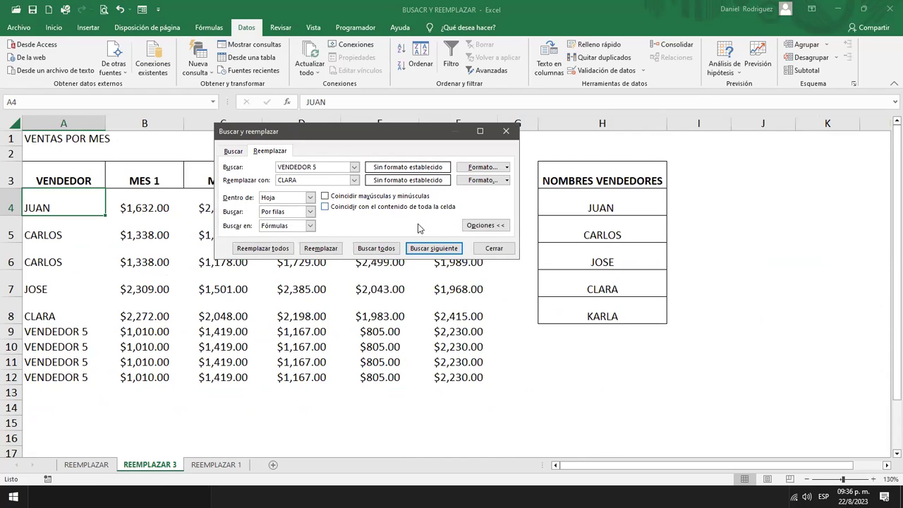
{"action": "key", "text": "Tab"}
{"action": "type", "text": "KA"}
{"action": "left_click", "coordinate": [268, 253]}
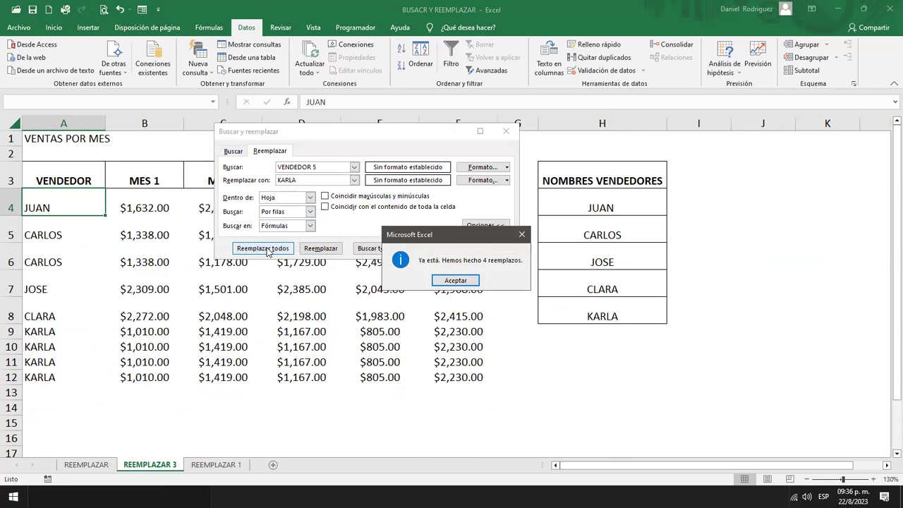
{"action": "left_click", "coordinate": [459, 282]}
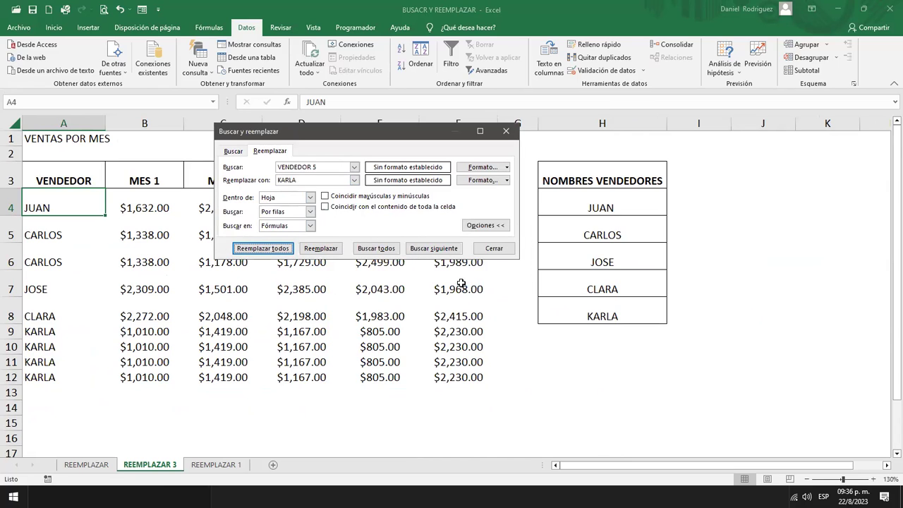
{"action": "left_click", "coordinate": [459, 467]}
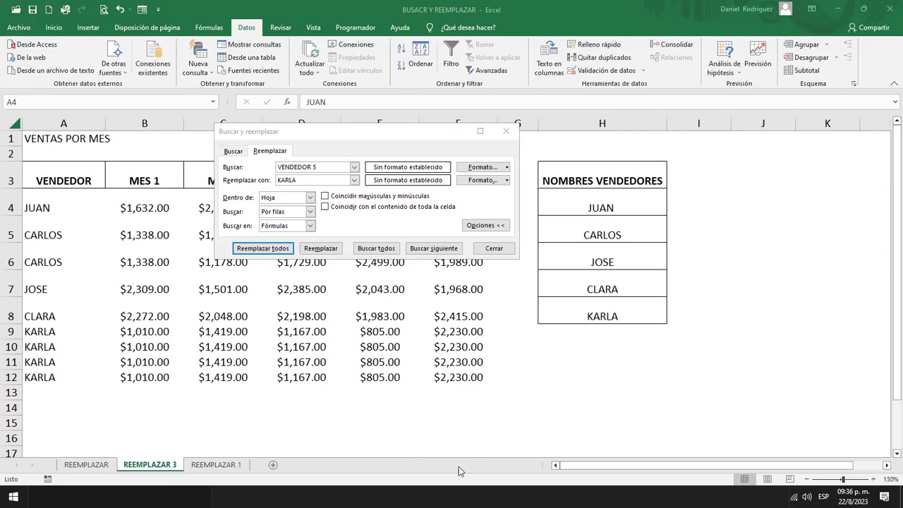
- Give rows 4–12 of the sellers table one uniform row height
{"action": "left_click", "coordinate": [428, 403]}
{"action": "left_click", "coordinate": [494, 248]}
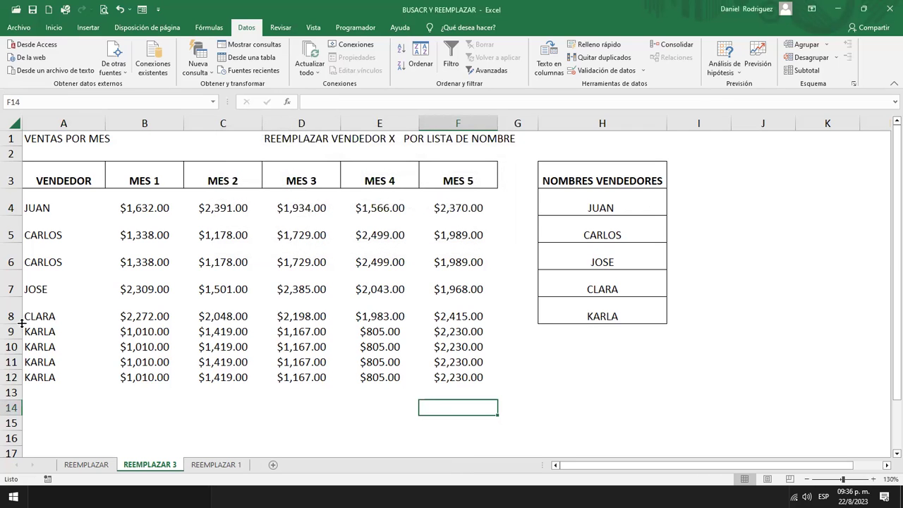
{"action": "left_click_drag", "start_coordinate": [34, 315], "coordinate": [31, 365]}
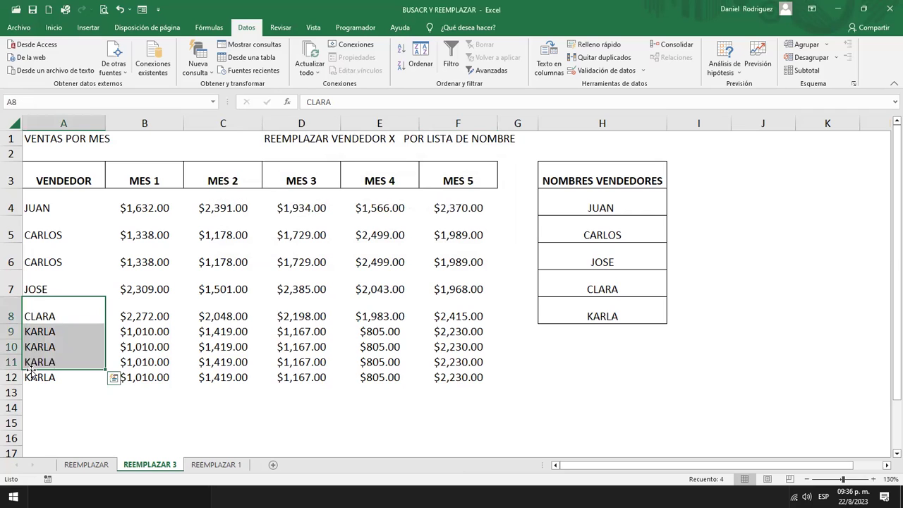
{"action": "left_click_drag", "start_coordinate": [9, 205], "coordinate": [12, 380]}
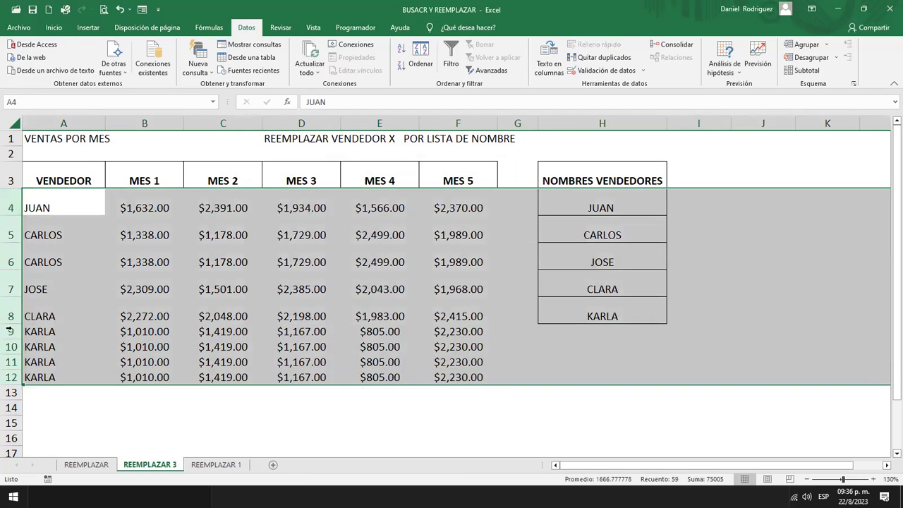
{"action": "left_click_drag", "start_coordinate": [11, 326], "coordinate": [11, 318]}
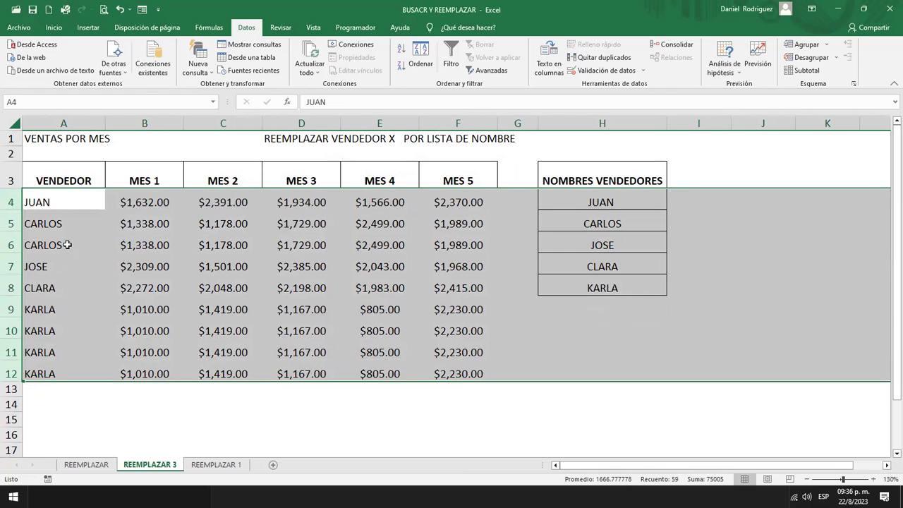
{"action": "left_click", "coordinate": [67, 204]}
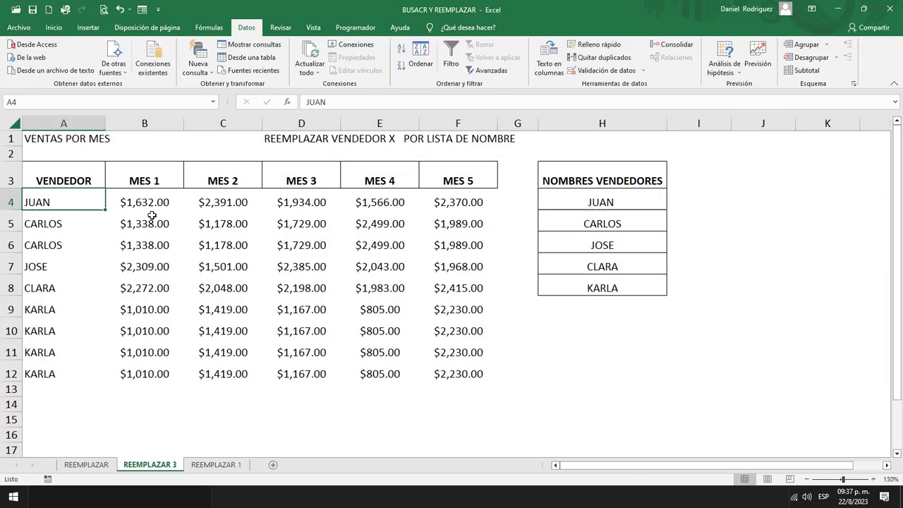
- Review the seller names and KARLA rows 9–12, then go to the REEMPLAZAR 1 sheet
{"action": "left_click", "coordinate": [602, 203]}
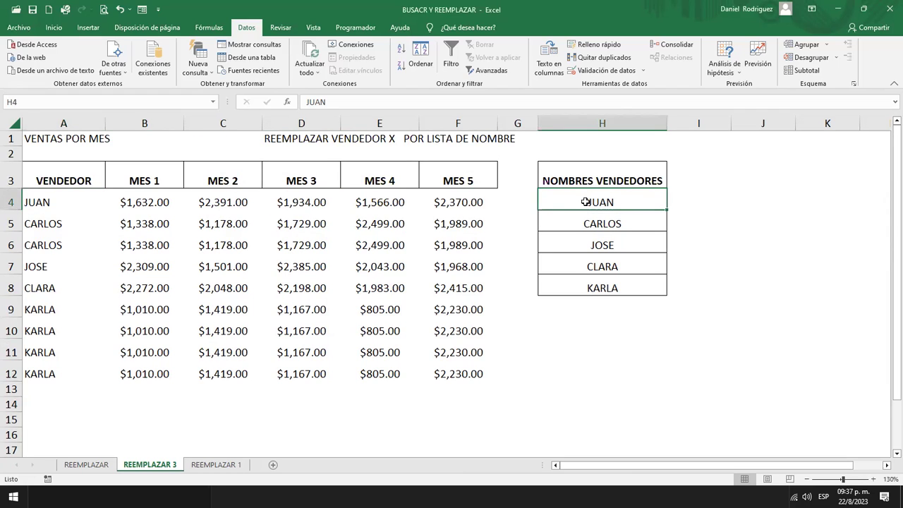
{"action": "left_click", "coordinate": [532, 203]}
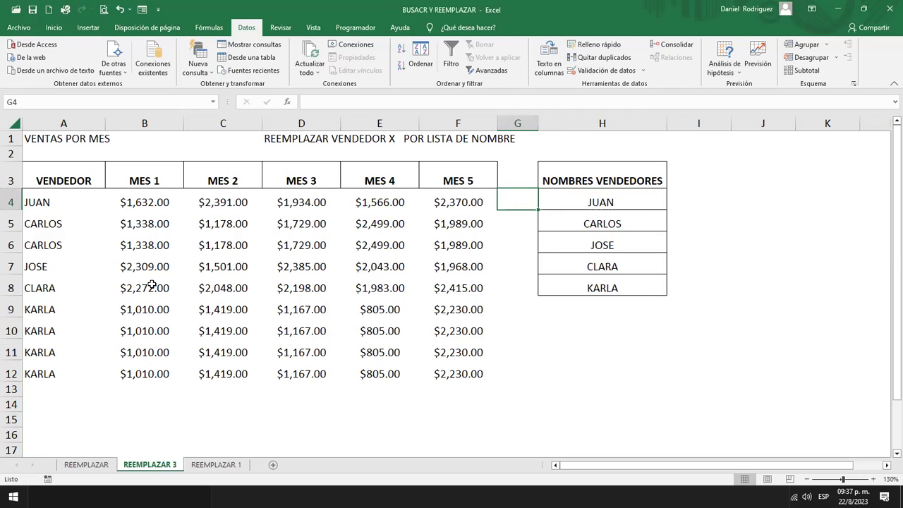
{"action": "left_click_drag", "start_coordinate": [57, 204], "coordinate": [51, 366]}
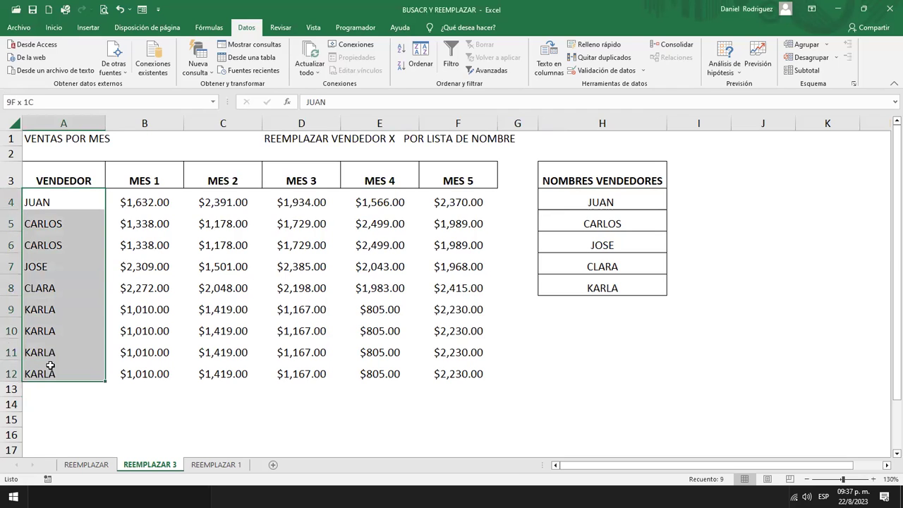
{"action": "left_click", "coordinate": [56, 310]}
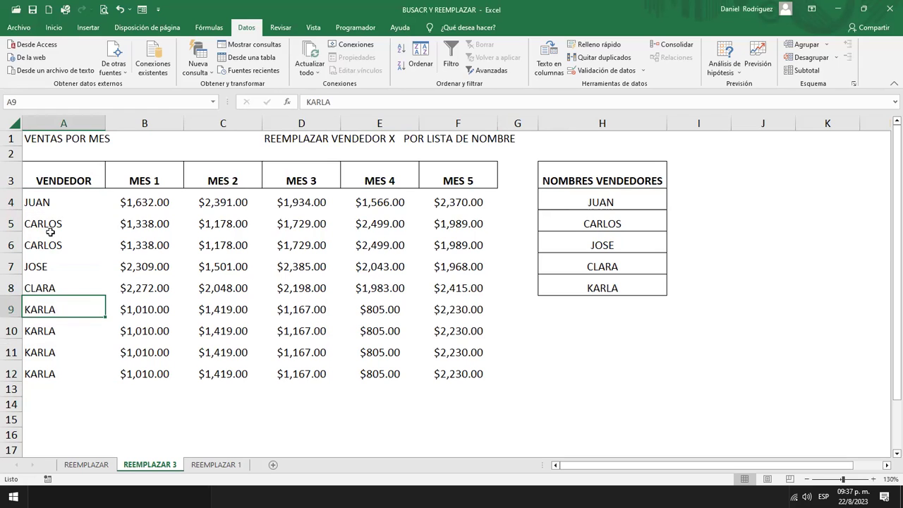
{"action": "left_click_drag", "start_coordinate": [53, 305], "coordinate": [435, 370]}
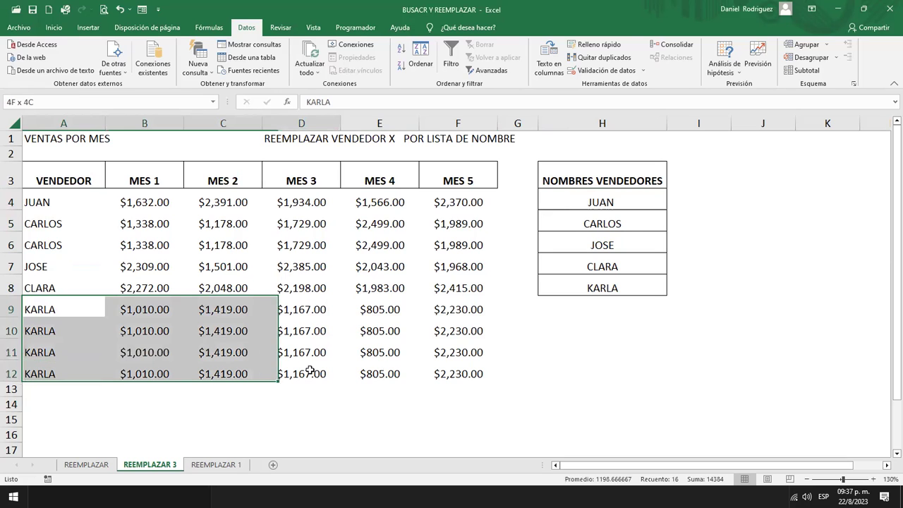
{"action": "left_click_drag", "start_coordinate": [145, 308], "coordinate": [409, 311]}
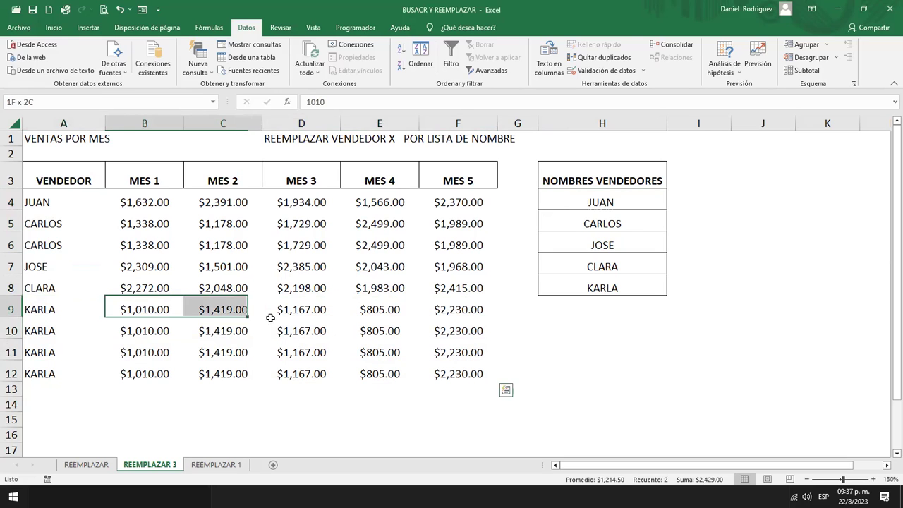
{"action": "left_click", "coordinate": [446, 324]}
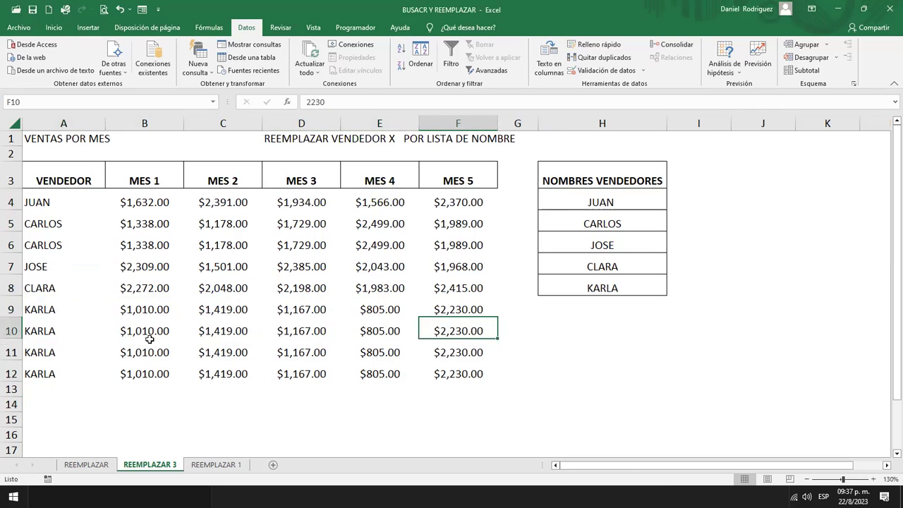
{"action": "left_click_drag", "start_coordinate": [14, 309], "coordinate": [14, 373]}
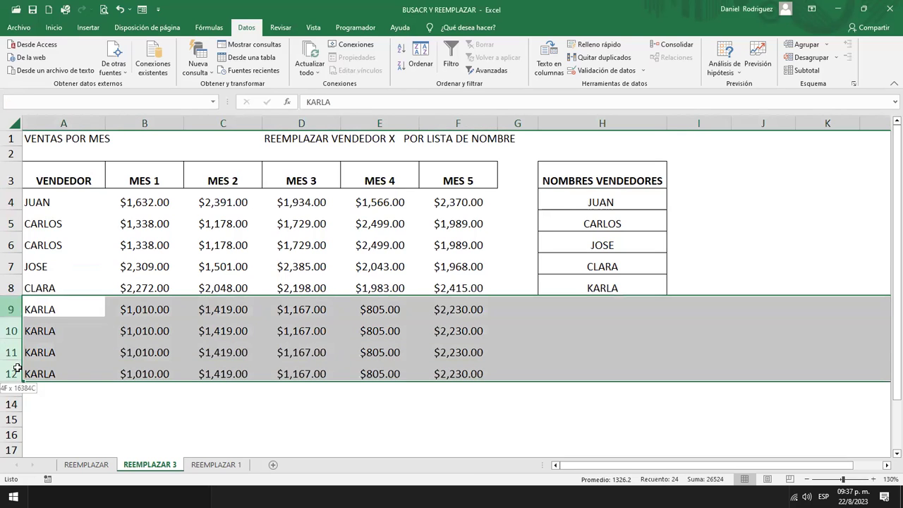
{"action": "left_click", "coordinate": [57, 370]}
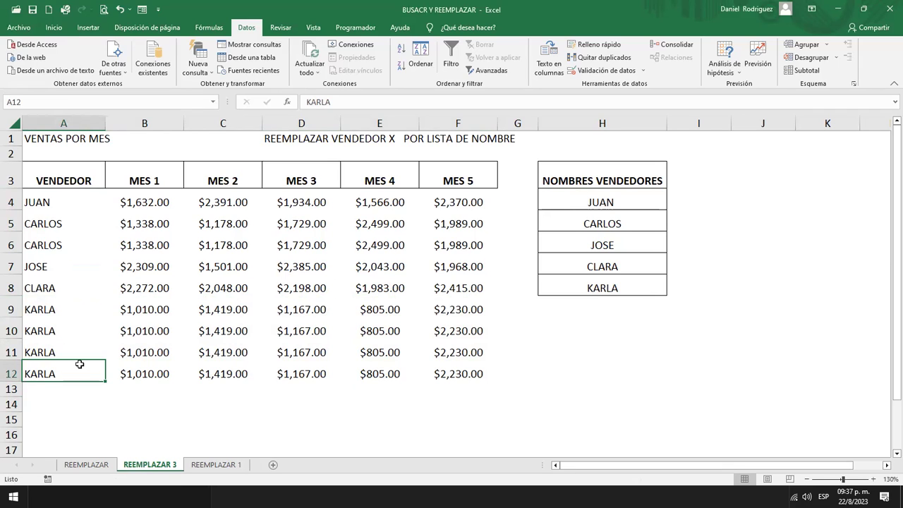
{"action": "left_click", "coordinate": [222, 466]}
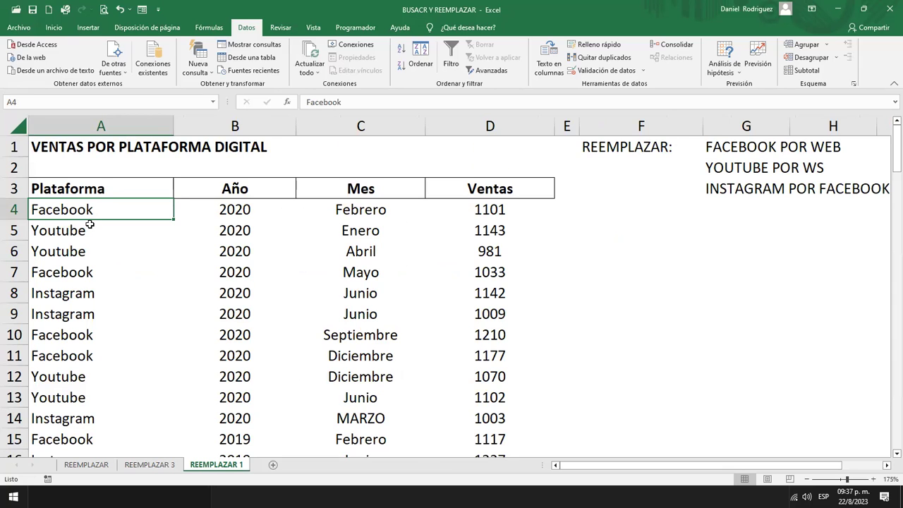
{"action": "scroll", "coordinate": [88, 225], "scroll_direction": "down", "scroll_amount": 5}
{"action": "scroll", "coordinate": [91, 224], "scroll_direction": "down", "scroll_amount": 7}
{"action": "scroll", "coordinate": [91, 225], "scroll_direction": "down", "scroll_amount": 4}
{"action": "scroll", "coordinate": [92, 226], "scroll_direction": "down", "scroll_amount": 8}
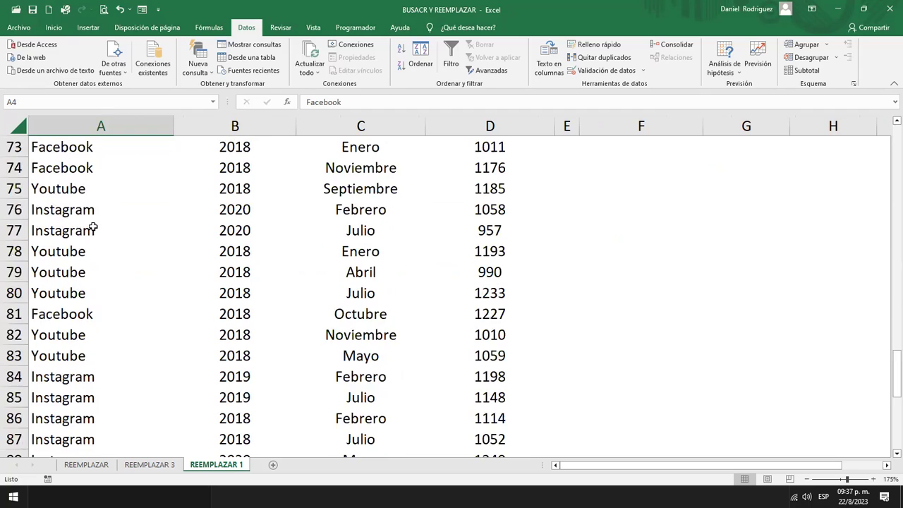
{"action": "scroll", "coordinate": [92, 226], "scroll_direction": "up", "scroll_amount": 1}
{"action": "scroll", "coordinate": [93, 227], "scroll_direction": "up", "scroll_amount": 10}
{"action": "scroll", "coordinate": [93, 228], "scroll_direction": "up", "scroll_amount": 6}
{"action": "scroll", "coordinate": [93, 227], "scroll_direction": "up", "scroll_amount": 7}
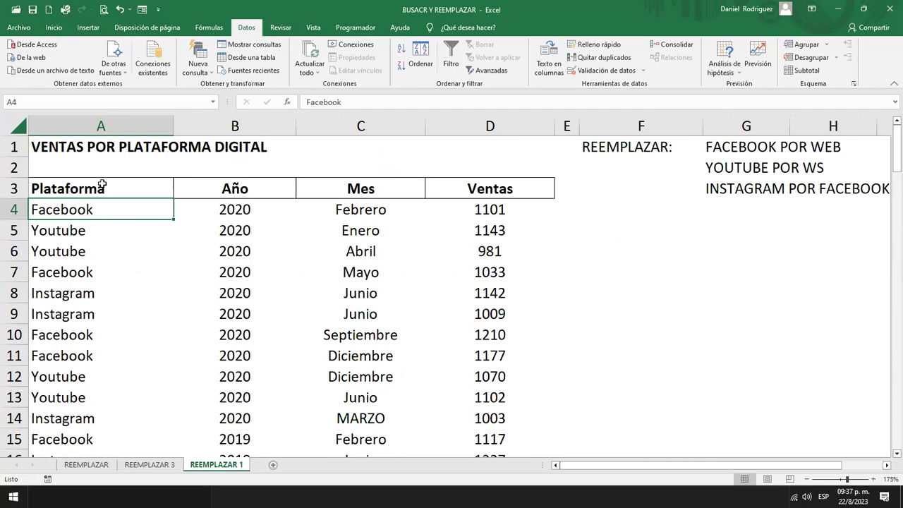
{"action": "left_click_drag", "start_coordinate": [96, 187], "coordinate": [472, 200]}
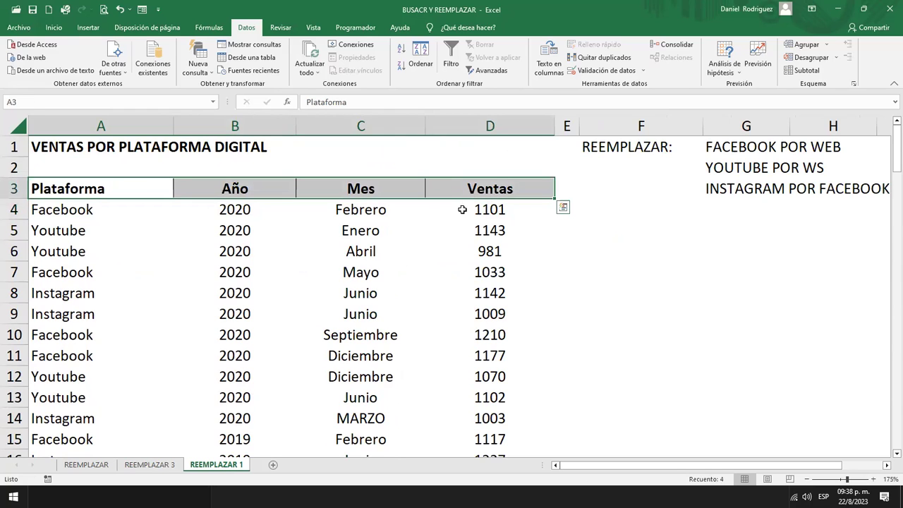
- Format the platform sales range A3:D102 as a table with Ctrl+T
{"action": "left_click", "coordinate": [500, 129]}
{"action": "left_click", "coordinate": [379, 125]}
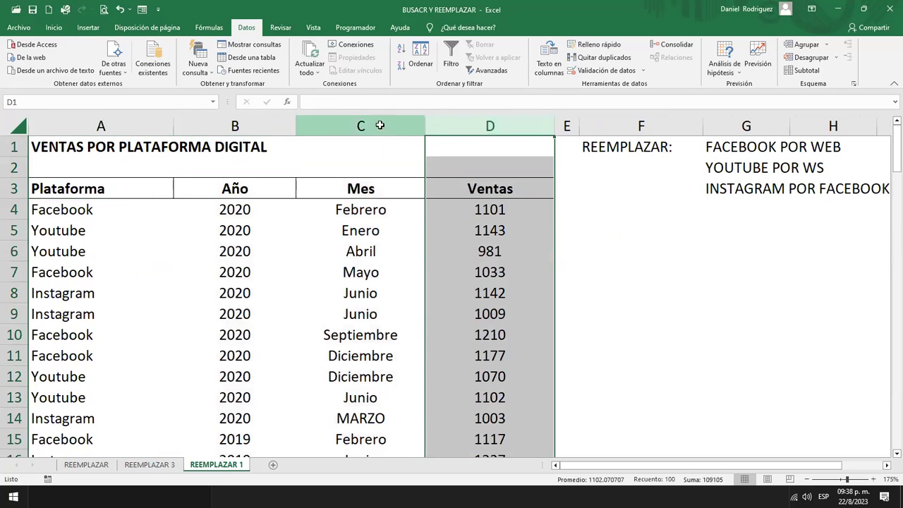
{"action": "left_click", "coordinate": [260, 124]}
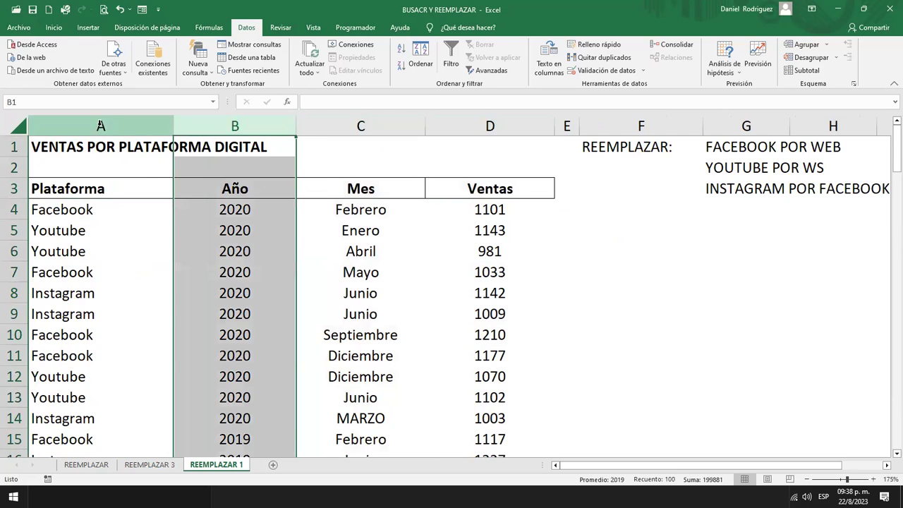
{"action": "left_click", "coordinate": [100, 126]}
{"action": "left_click", "coordinate": [103, 191]}
{"action": "left_click", "coordinate": [103, 191]}
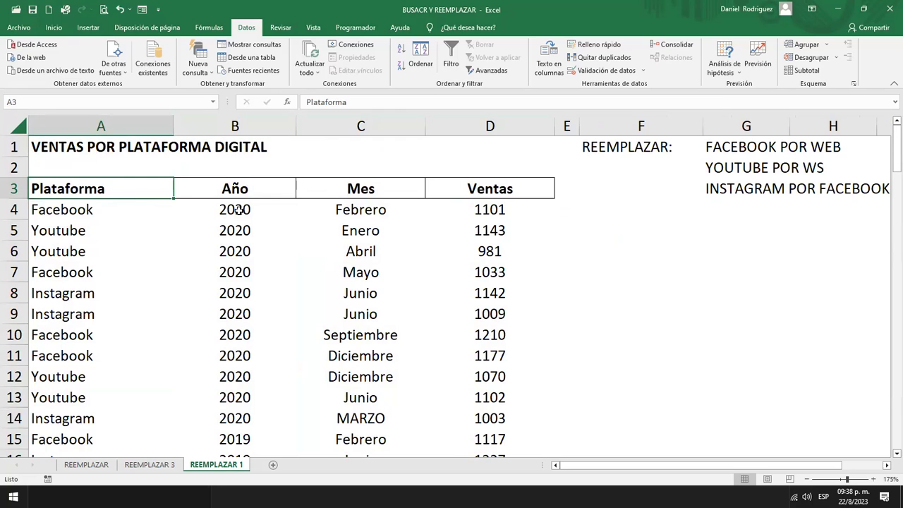
{"action": "scroll", "coordinate": [240, 210], "scroll_direction": "down", "scroll_amount": 1}
{"action": "key", "text": "ctrl+t"}
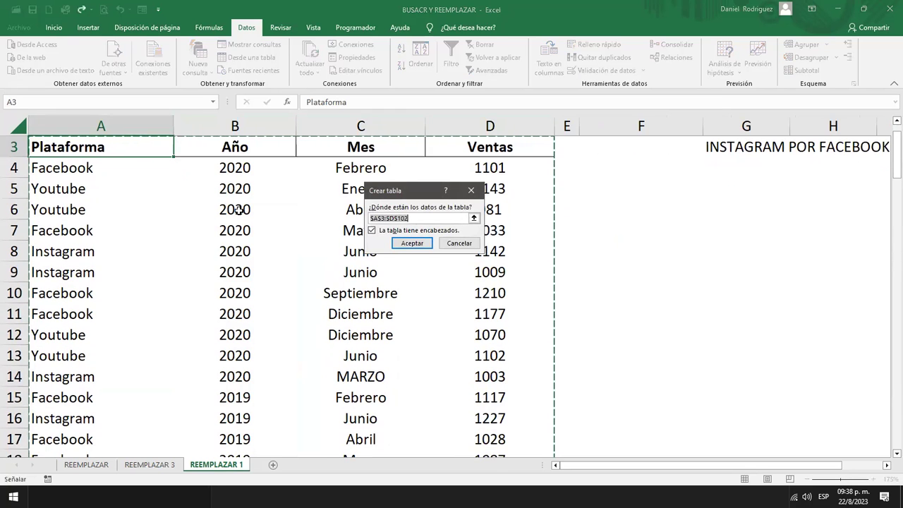
{"action": "key", "text": "Return"}
{"action": "scroll", "coordinate": [275, 249], "scroll_direction": "up", "scroll_amount": 1}
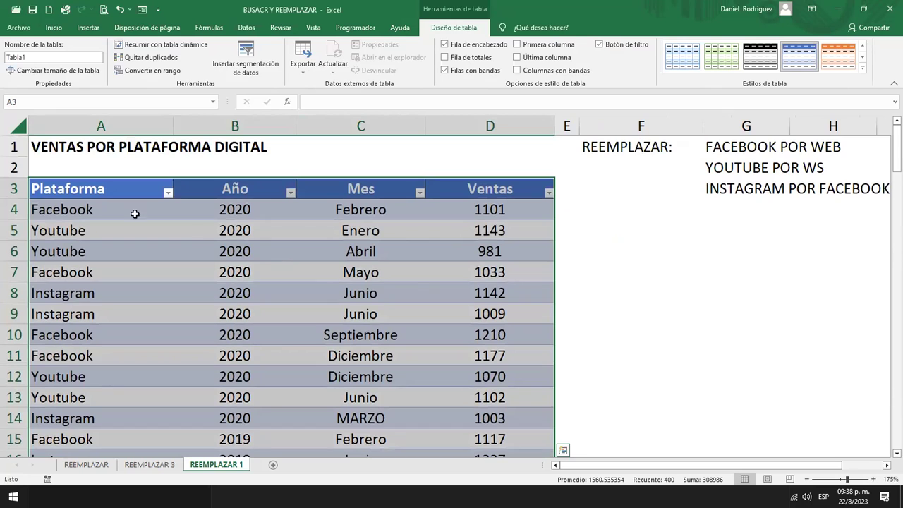
- Inspect the Plataforma filter dropdown without filtering, then select cell F1
{"action": "left_click", "coordinate": [167, 192]}
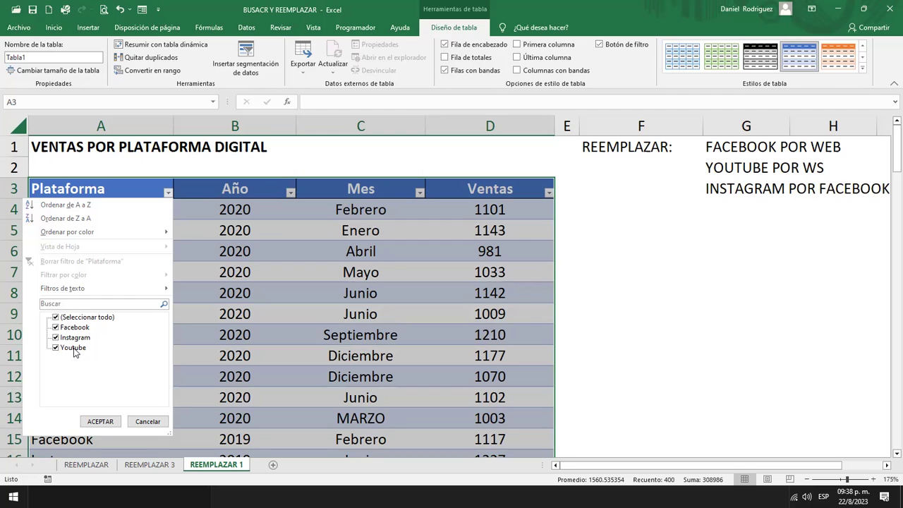
{"action": "key", "text": "Escape"}
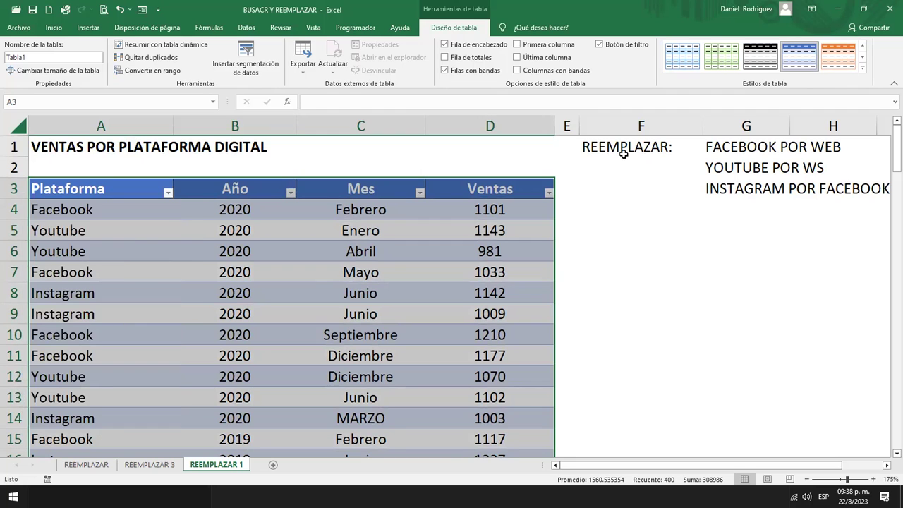
{"action": "left_click", "coordinate": [626, 151]}
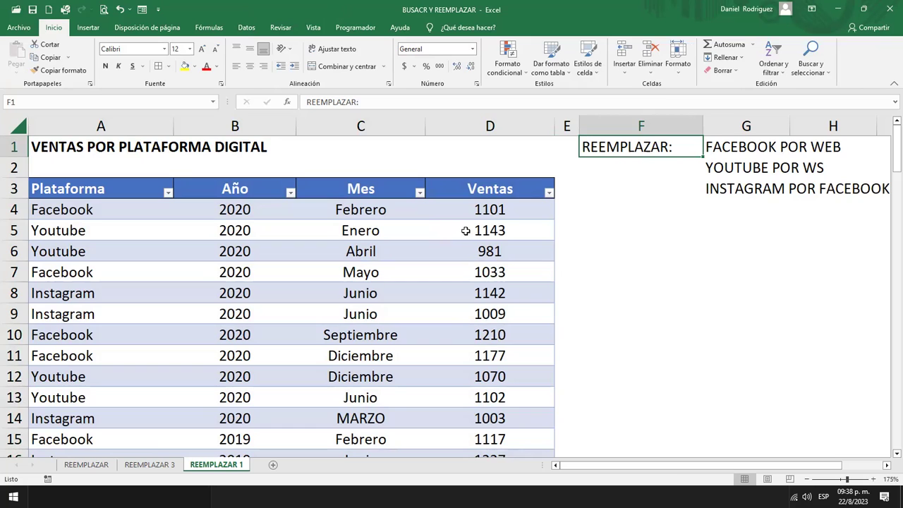
{"action": "left_click", "coordinate": [168, 193]}
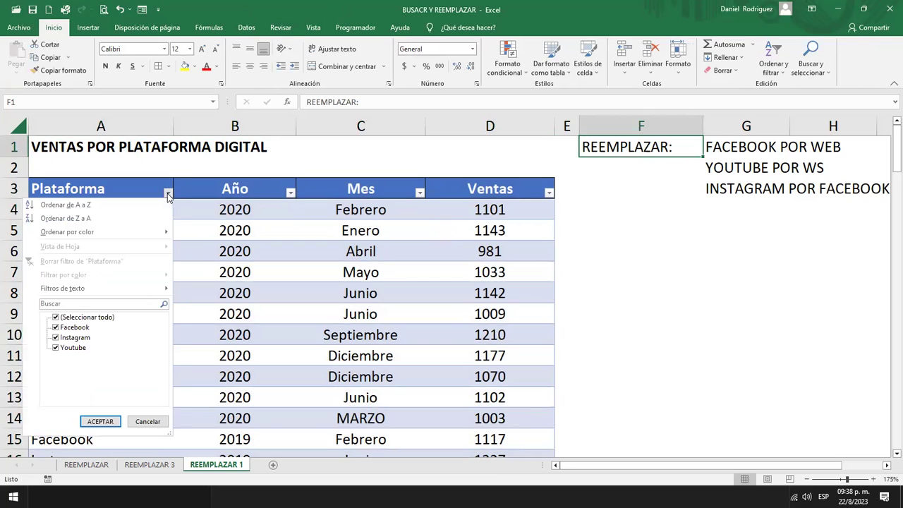
{"action": "left_click", "coordinate": [180, 203]}
{"action": "left_click", "coordinate": [111, 208]}
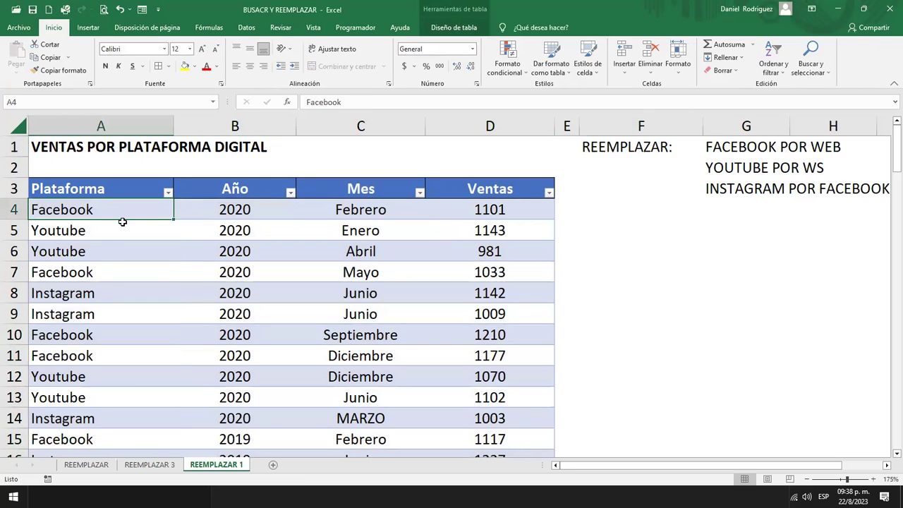
{"action": "type", "text": "WE"}
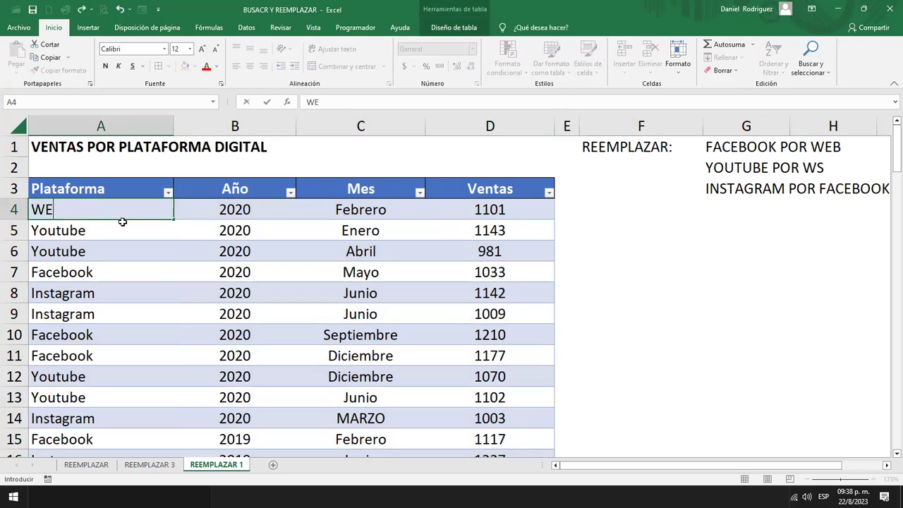
{"action": "type", "text": "B"}
{"action": "key", "text": "Return"}
{"action": "key", "text": "Return"}
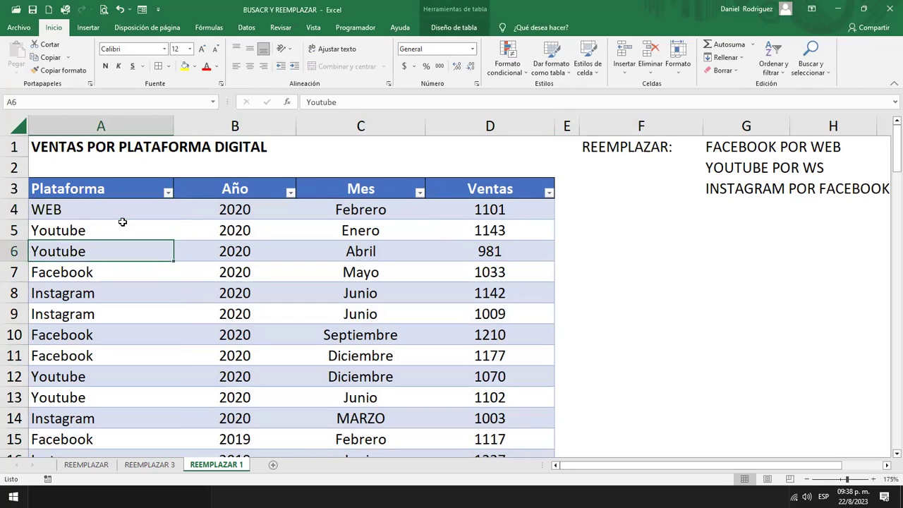
{"action": "key", "text": "Return"}
{"action": "key", "text": "ctrl+z"}
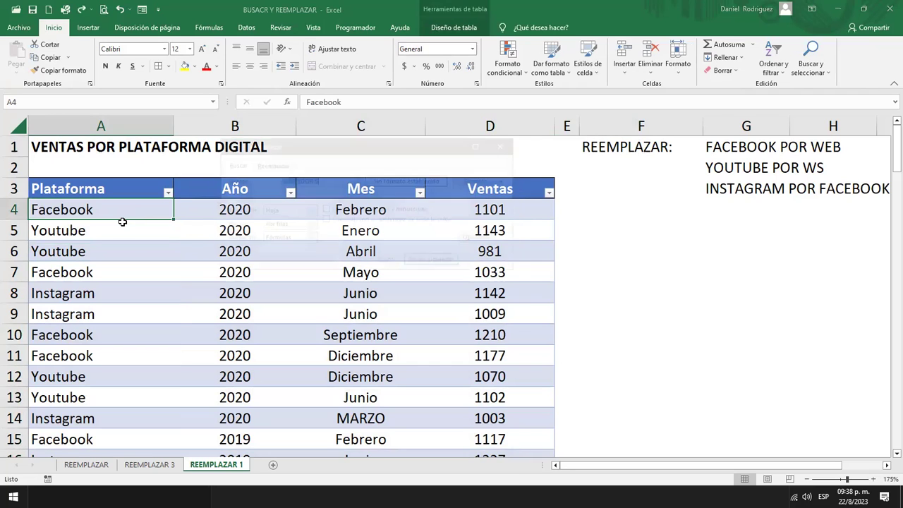
- Search the sheet for FACEBOOK and list all 33 matching cells
{"action": "key", "text": "ctrl+b"}
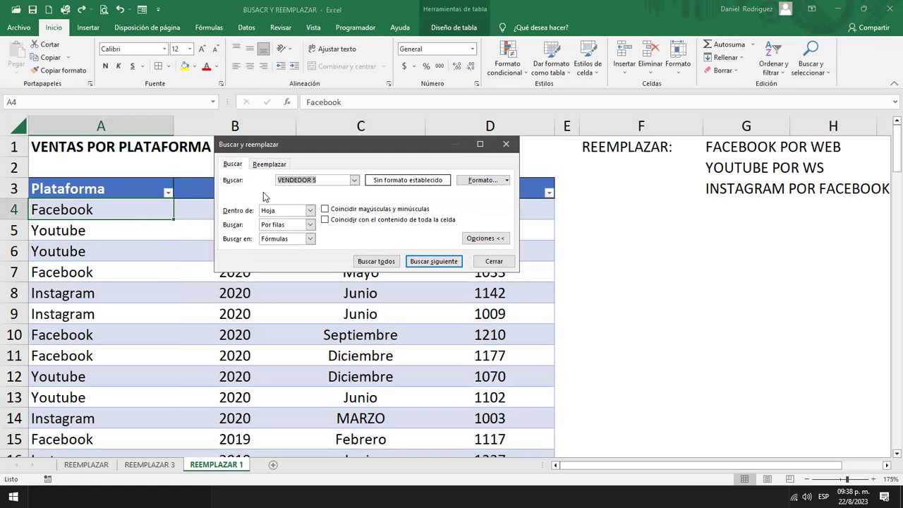
{"action": "type", "text": "FACEBOOK"}
{"action": "key", "text": "Return"}
{"action": "left_click", "coordinate": [376, 261]}
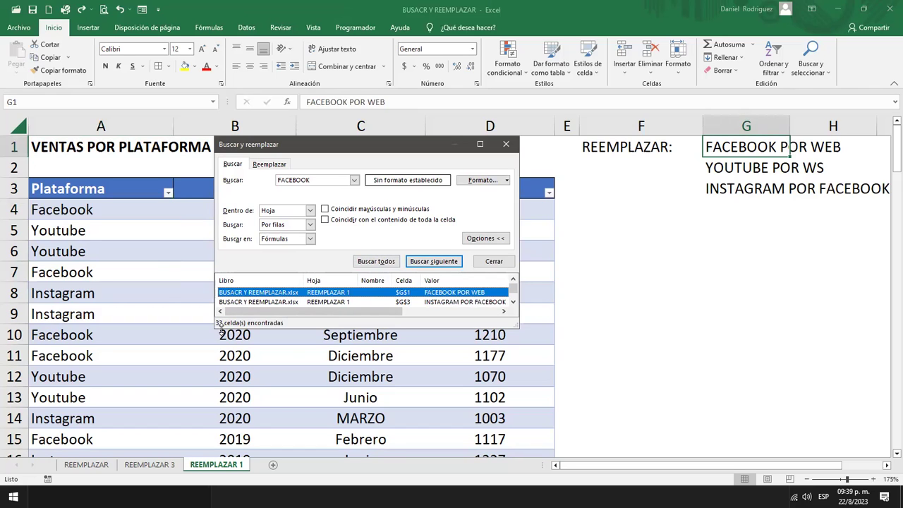
- Inspect the rule notes in G1–G3 and enlarge the Find dialog to show more results
{"action": "double_click", "coordinate": [724, 148]}
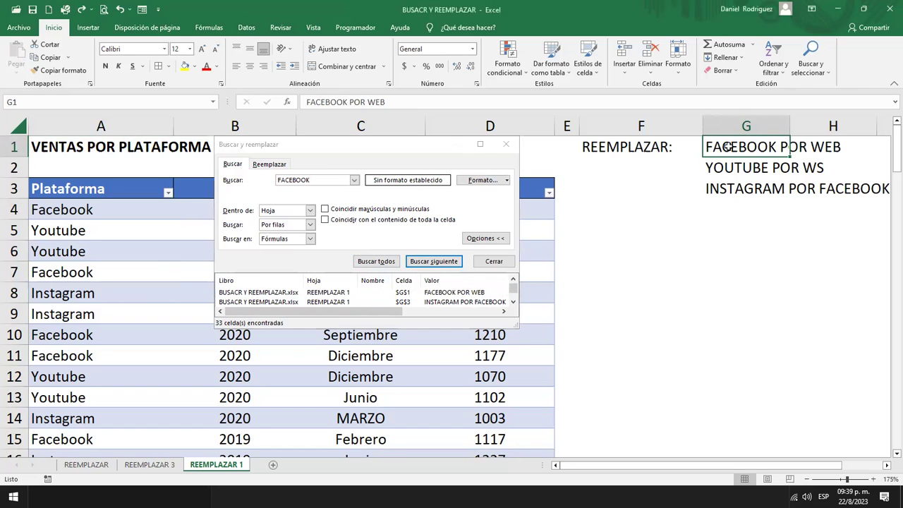
{"action": "left_click", "coordinate": [711, 148]}
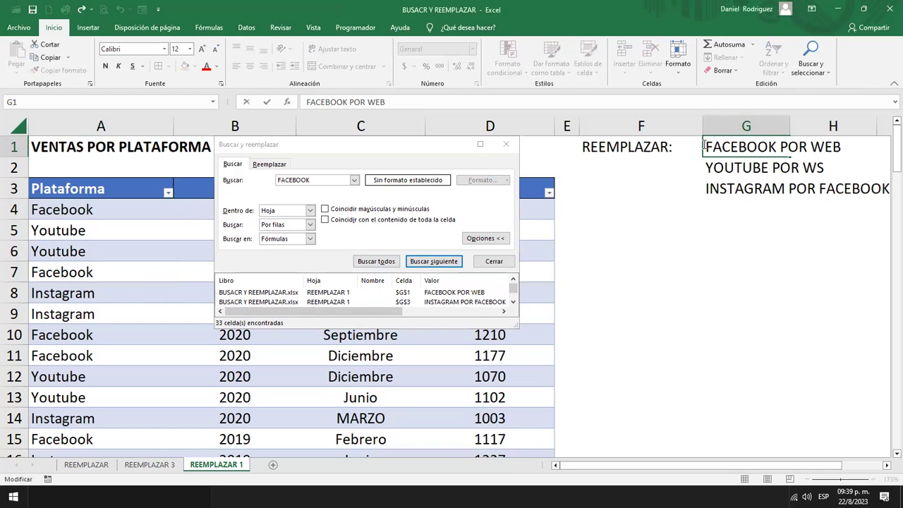
{"action": "left_click", "coordinate": [22, 124]}
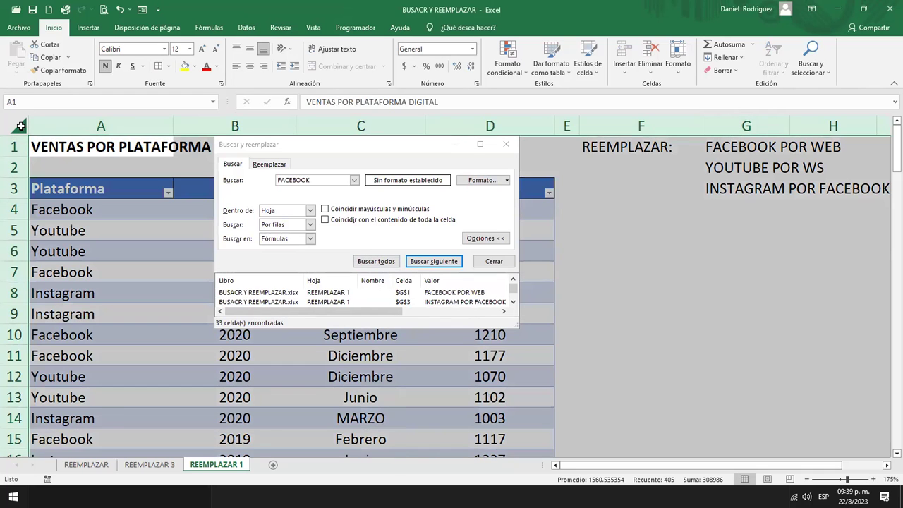
{"action": "left_click", "coordinate": [653, 235]}
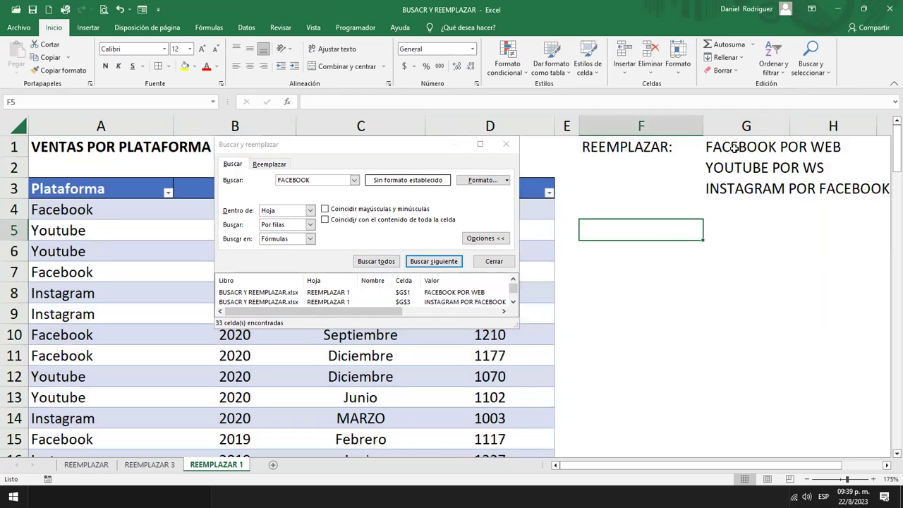
{"action": "left_click", "coordinate": [734, 148]}
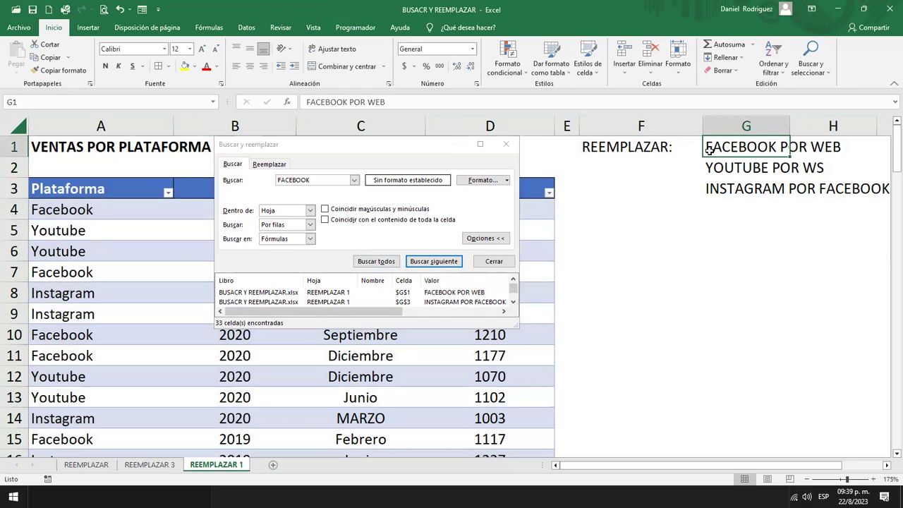
{"action": "left_click", "coordinate": [727, 169]}
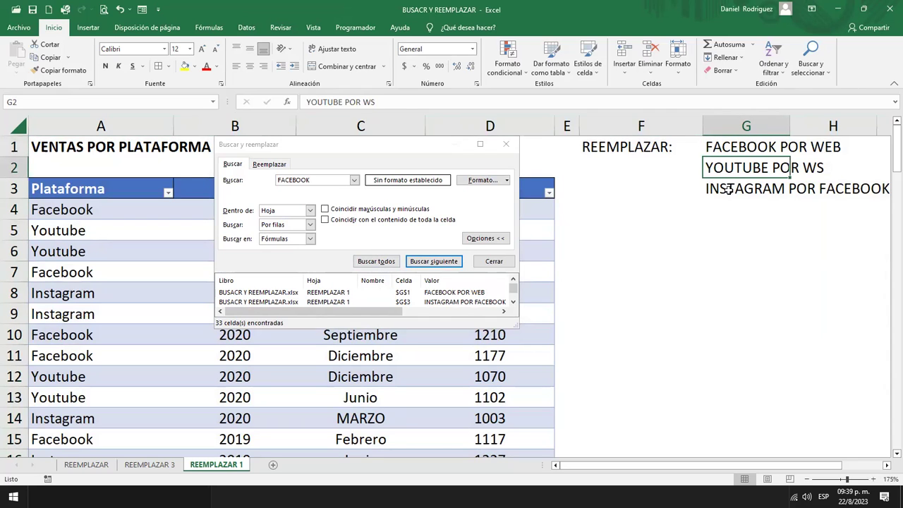
{"action": "left_click", "coordinate": [728, 190]}
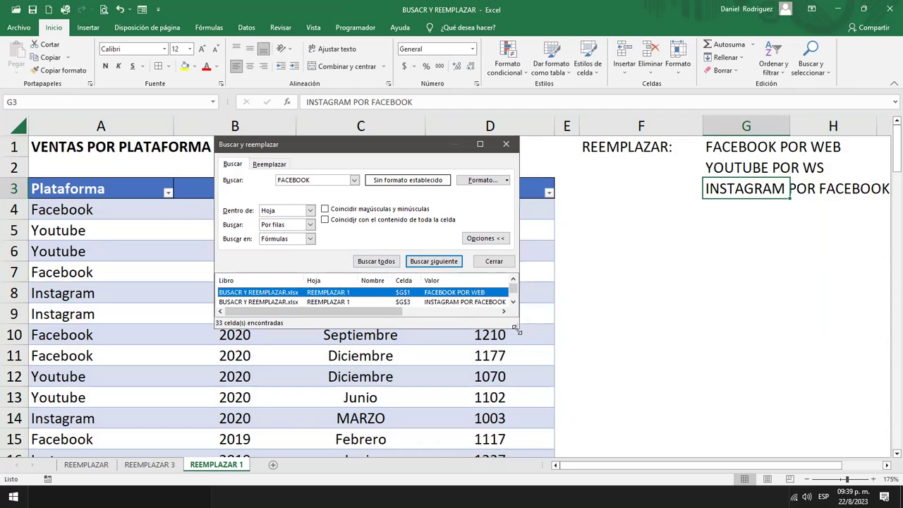
{"action": "left_click_drag", "start_coordinate": [518, 325], "coordinate": [561, 387]}
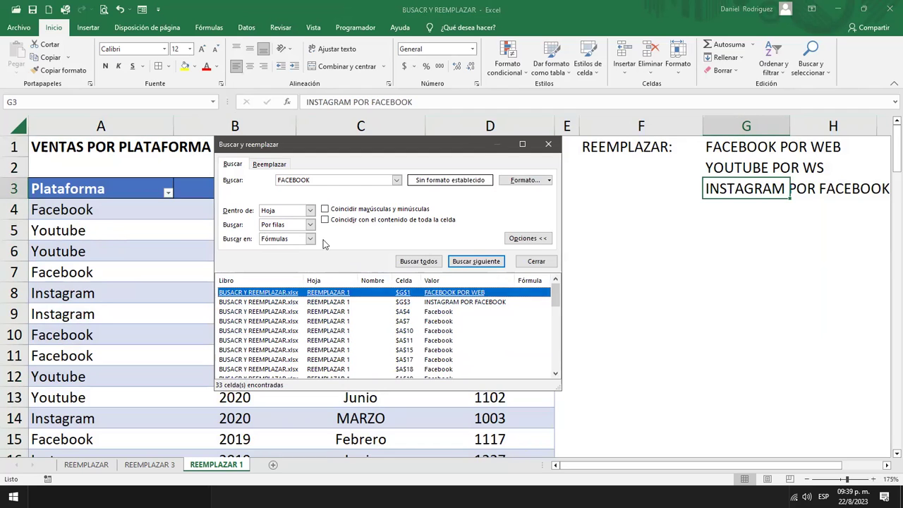
- Set up the replacement of FACEBOOK with WEB in the Reemplazar tab
{"action": "left_click", "coordinate": [270, 165]}
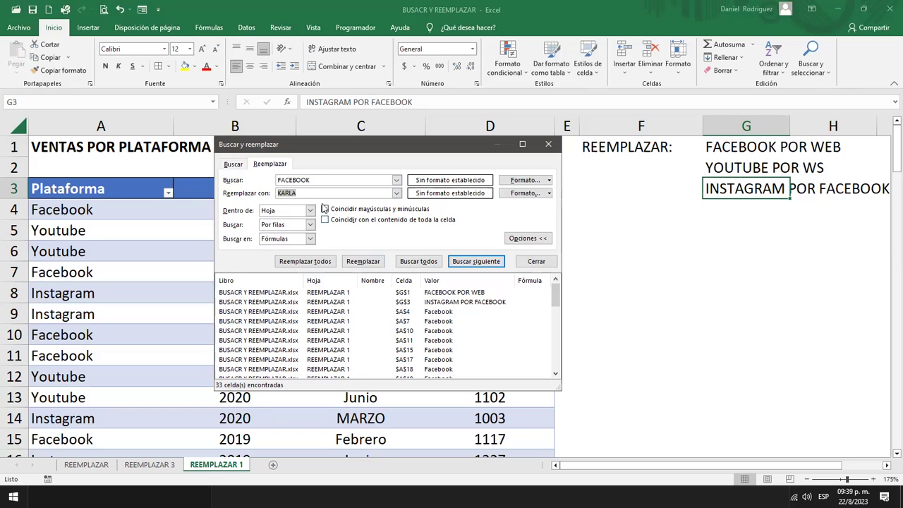
{"action": "left_click", "coordinate": [318, 180]}
{"action": "left_click_drag", "start_coordinate": [307, 194], "coordinate": [262, 192]}
{"action": "type", "text": "WEB"}
{"action": "left_click_drag", "start_coordinate": [556, 390], "coordinate": [553, 313]}
- Replace FACEBOOK with WEB in G3, A4, A7, A10 and A11, then all remaining (28 total)
{"action": "left_click", "coordinate": [353, 264]}
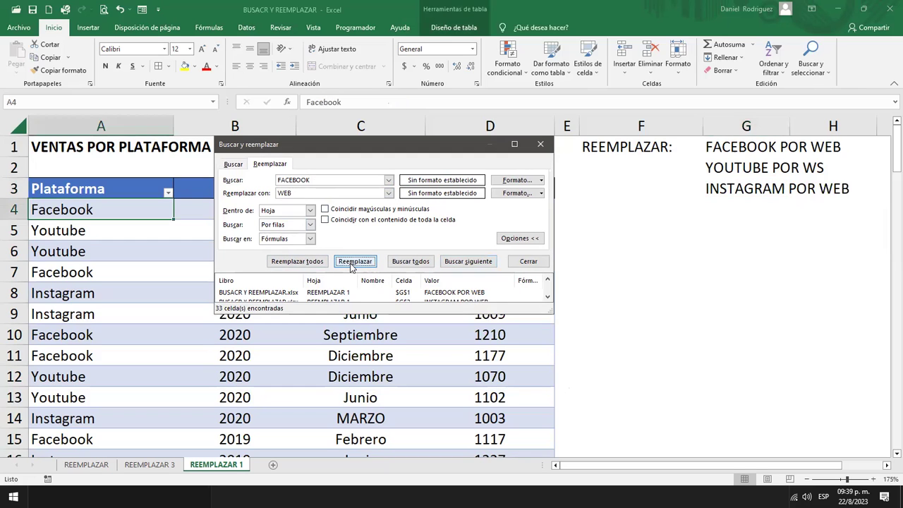
{"action": "left_click", "coordinate": [353, 263]}
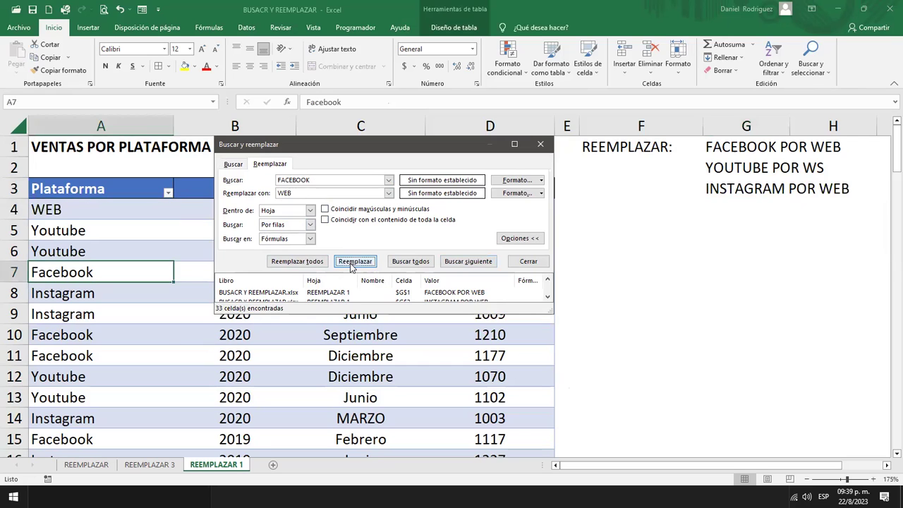
{"action": "left_click", "coordinate": [353, 264]}
{"action": "left_click", "coordinate": [353, 263]}
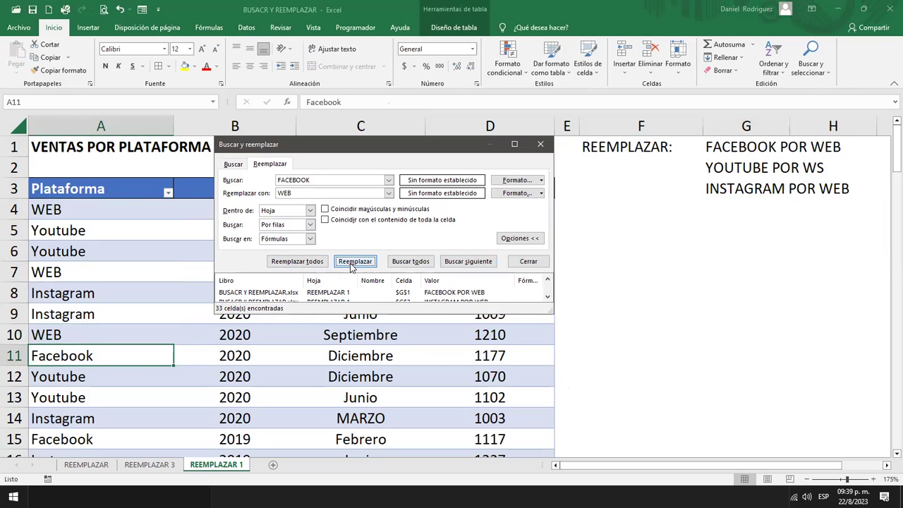
{"action": "left_click", "coordinate": [353, 263]}
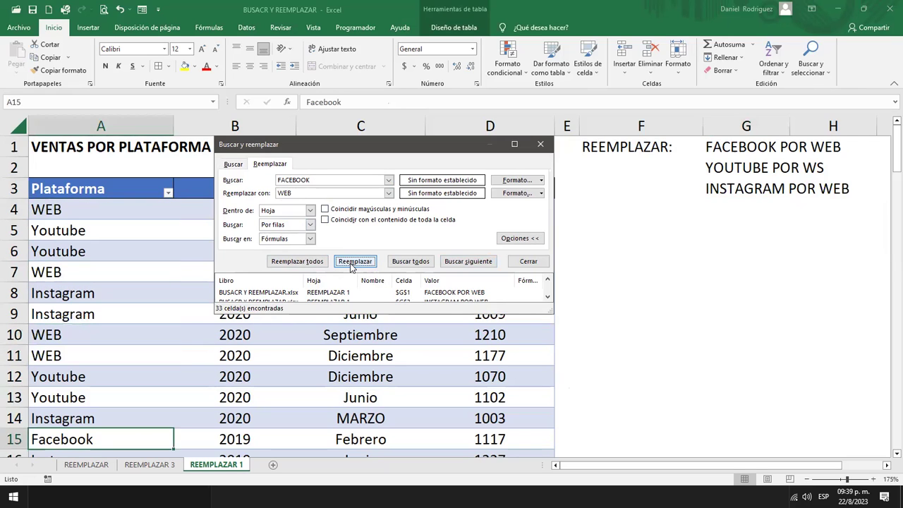
{"action": "left_click", "coordinate": [311, 267]}
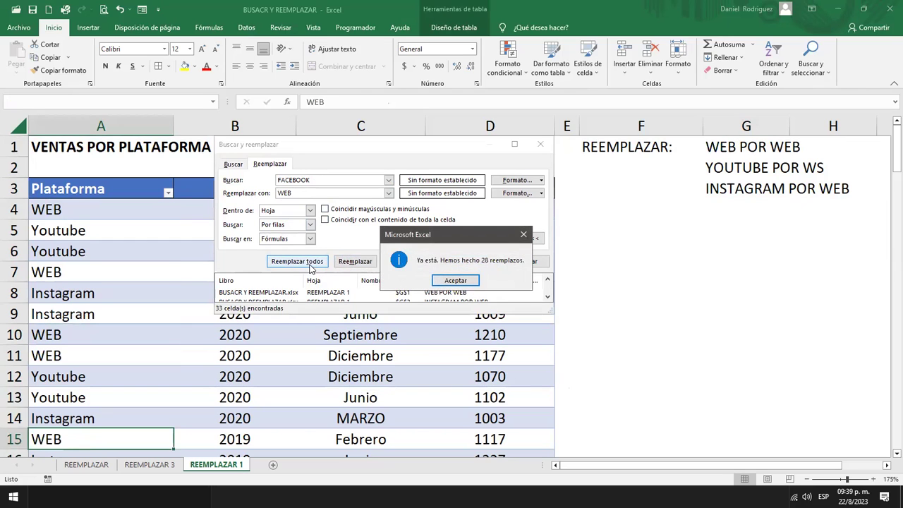
{"action": "left_click", "coordinate": [452, 280]}
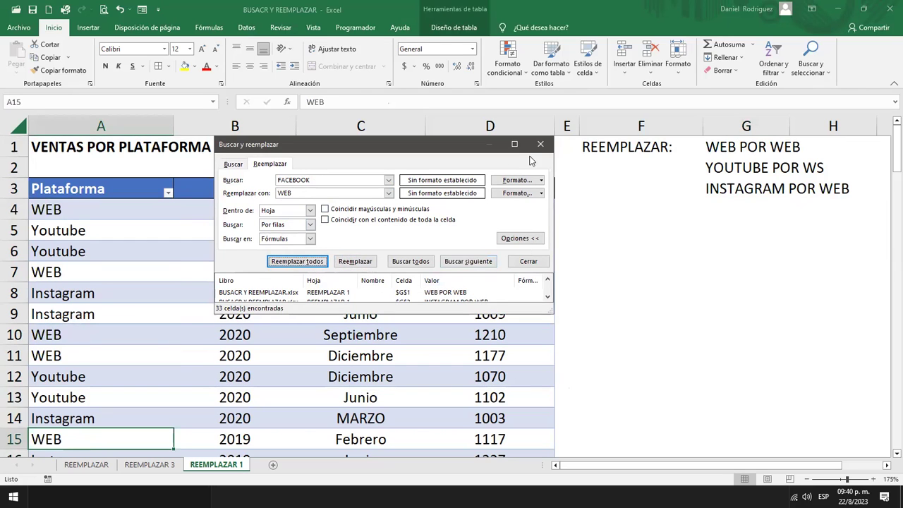
{"action": "left_click", "coordinate": [733, 146]}
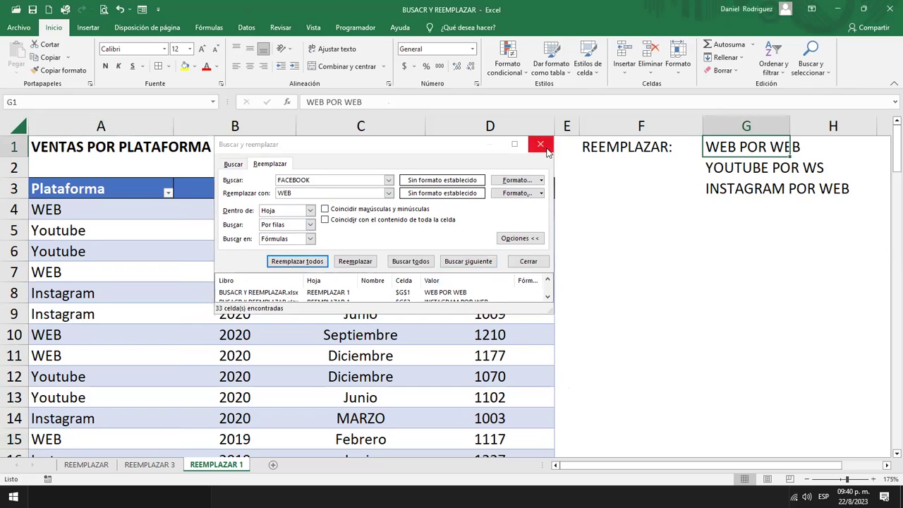
{"action": "left_click", "coordinate": [547, 148]}
- Check the replaced WEB values in column A and select the G1 note
{"action": "left_click", "coordinate": [640, 251]}
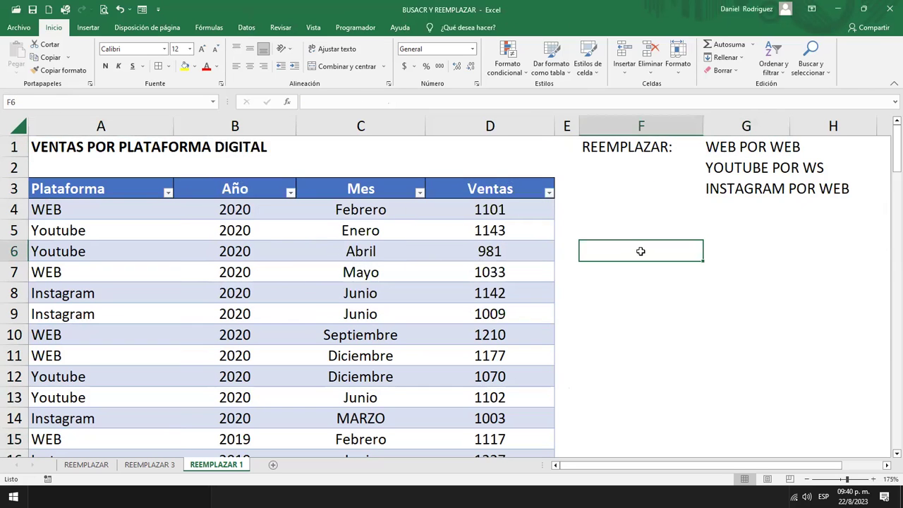
{"action": "left_click", "coordinate": [60, 165]}
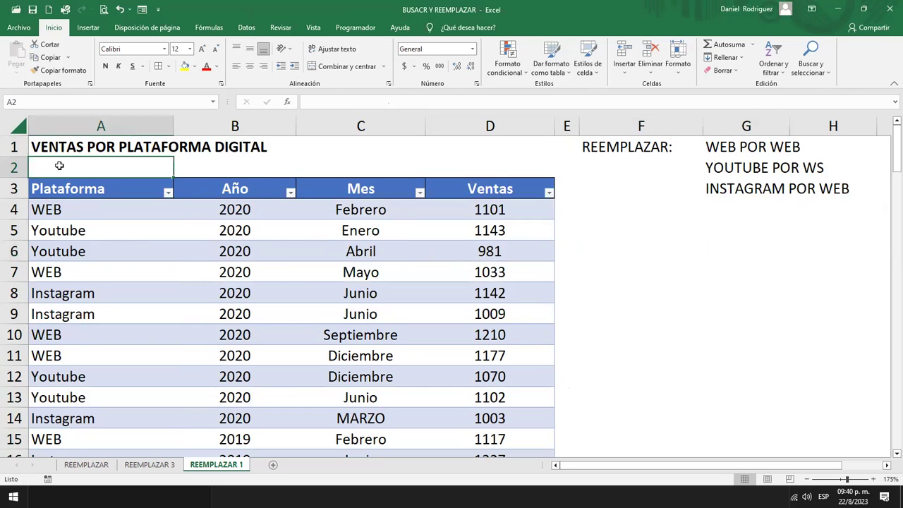
{"action": "left_click", "coordinate": [90, 126]}
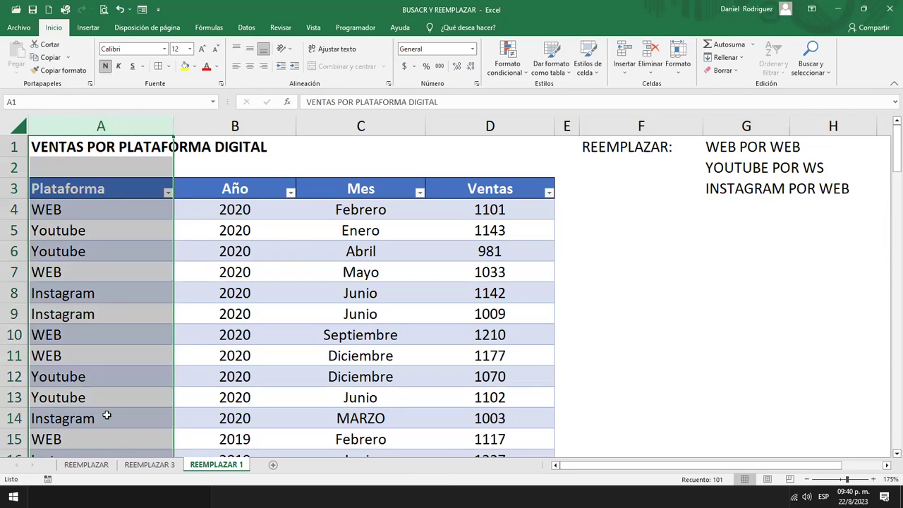
{"action": "left_click", "coordinate": [737, 148]}
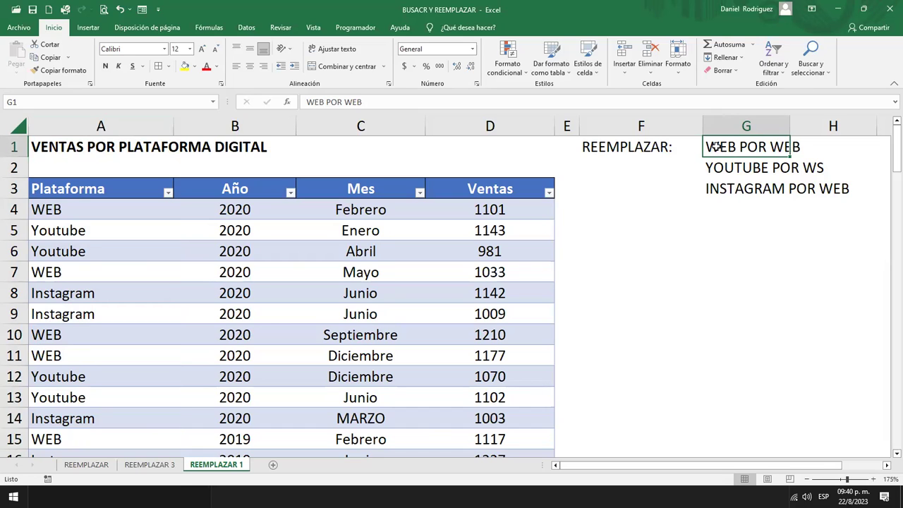
- Retype the G1 note as FACEBOOK POR WEB, removing the extra WEB
{"action": "double_click", "coordinate": [708, 147]}
{"action": "type", "text": "FACEBBO"}
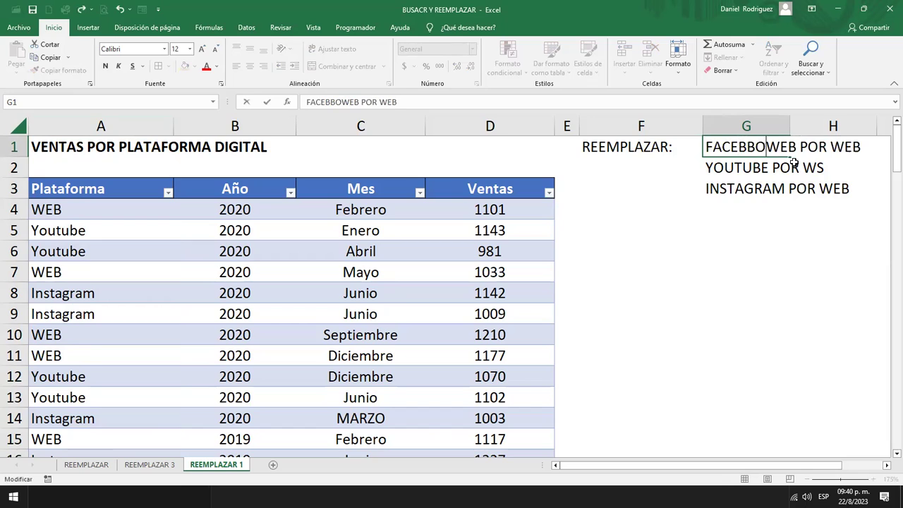
{"action": "key", "text": "BackSpace"}
{"action": "key", "text": "BackSpace"}
{"action": "type", "text": "OOK"}
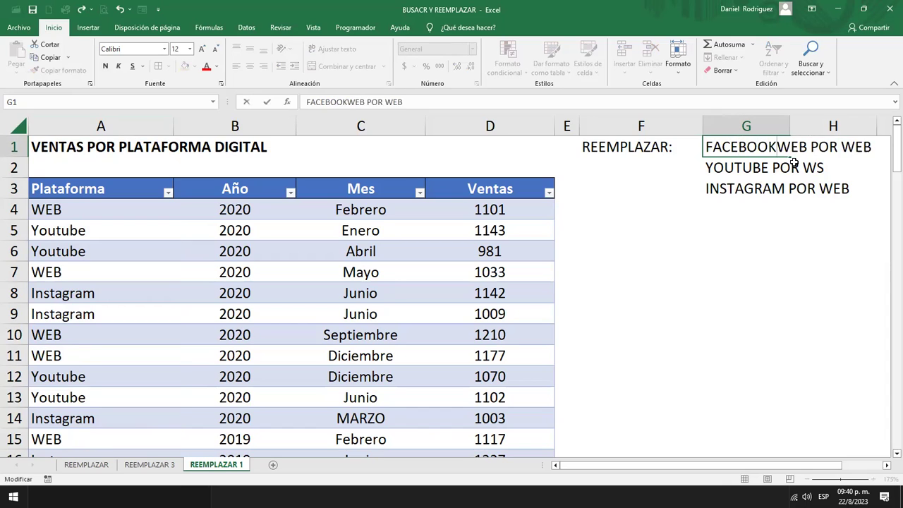
{"action": "key", "text": "Delete"}
{"action": "key", "text": "Delete"}
{"action": "key", "text": "Delete"}
{"action": "key", "text": "Return"}
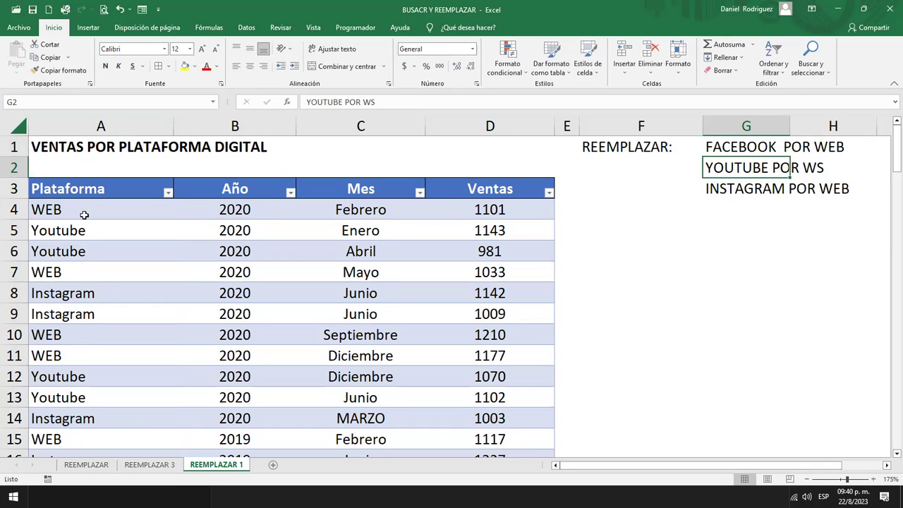
{"action": "left_click", "coordinate": [168, 194]}
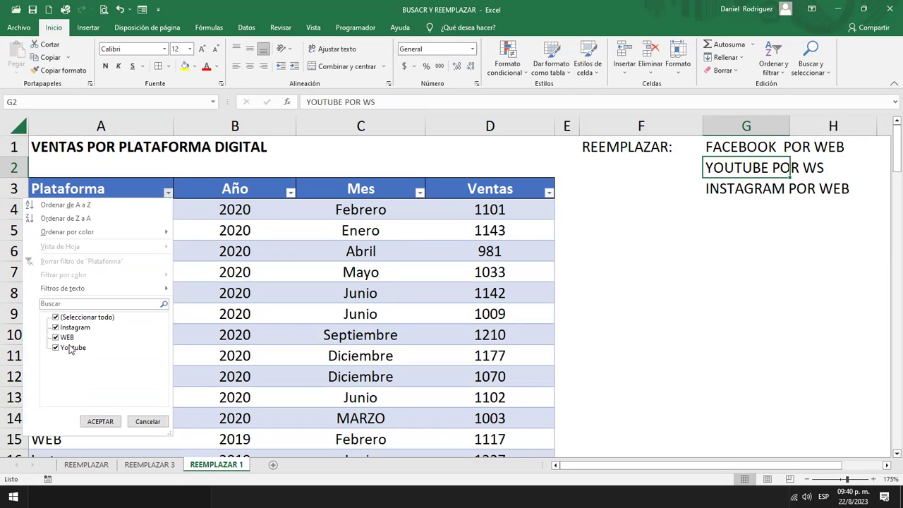
{"action": "left_click", "coordinate": [149, 420]}
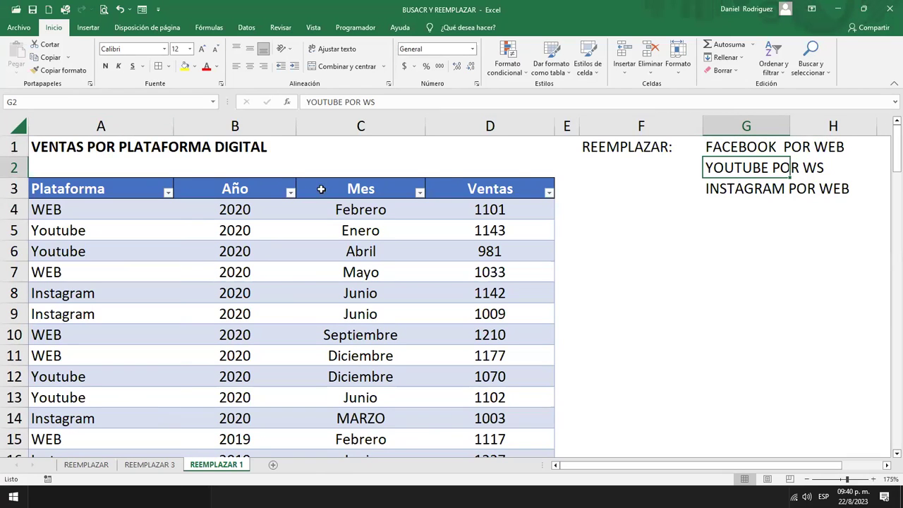
{"action": "left_click", "coordinate": [86, 192]}
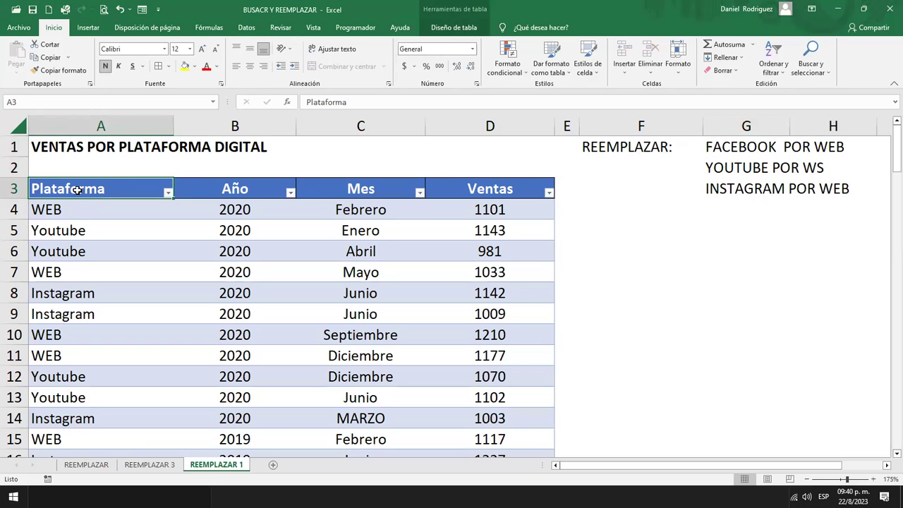
- Replace all YOUTUBE with WS across the sheet, making 35 replacements
{"action": "key", "text": "ctrl+b"}
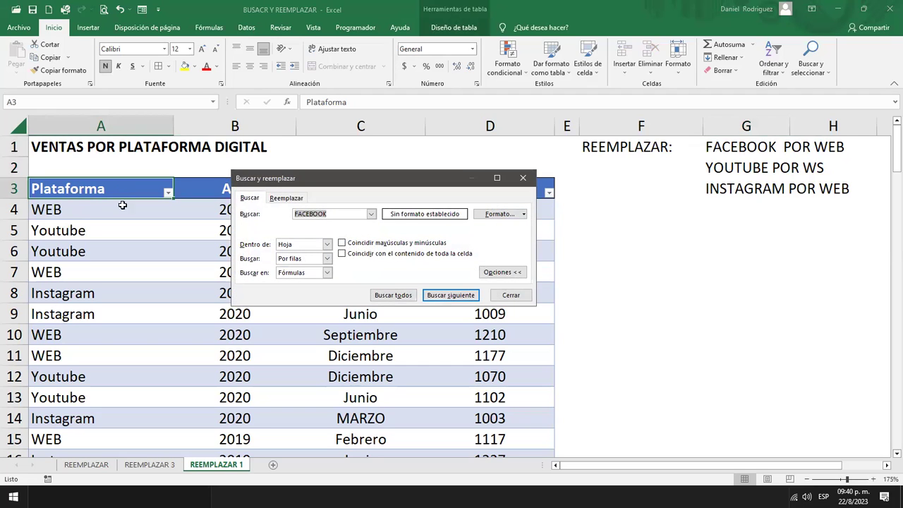
{"action": "left_click", "coordinate": [286, 199]}
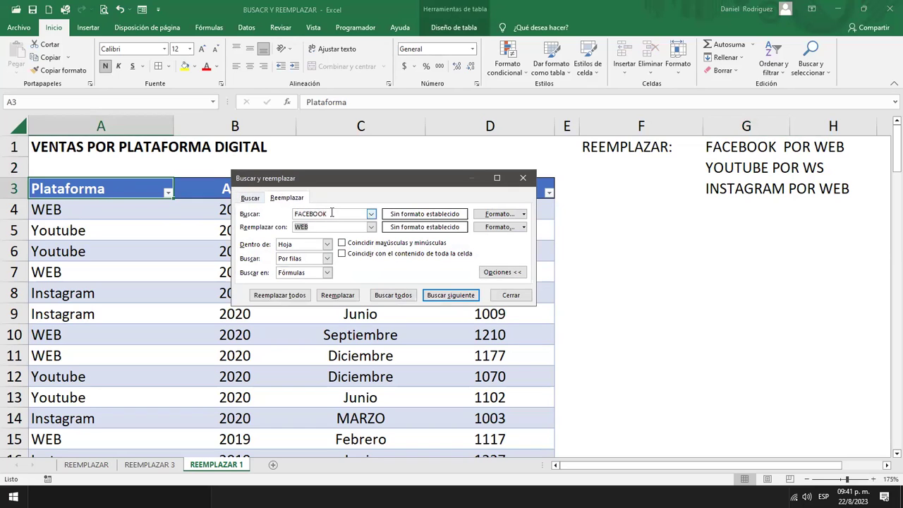
{"action": "key", "text": "shift+Tab"}
{"action": "type", "text": "Y"}
{"action": "left_click", "coordinate": [296, 228]}
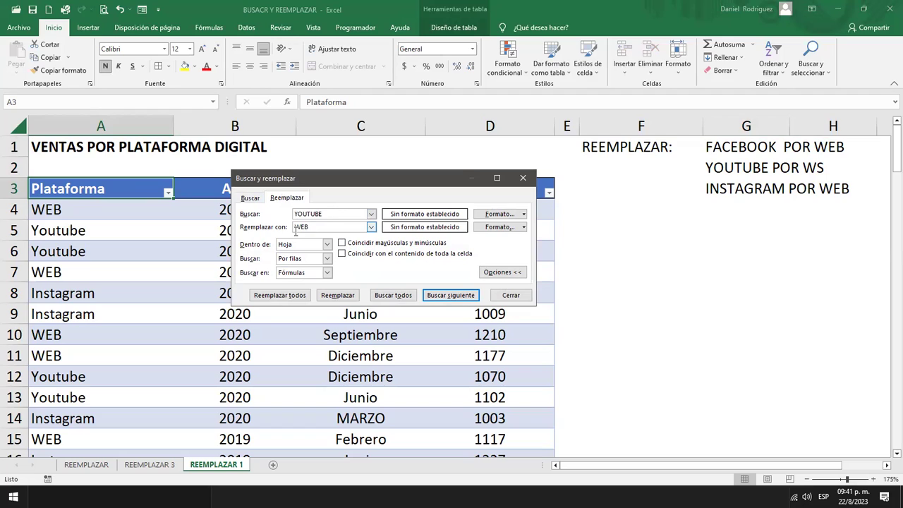
{"action": "left_click", "coordinate": [355, 226]}
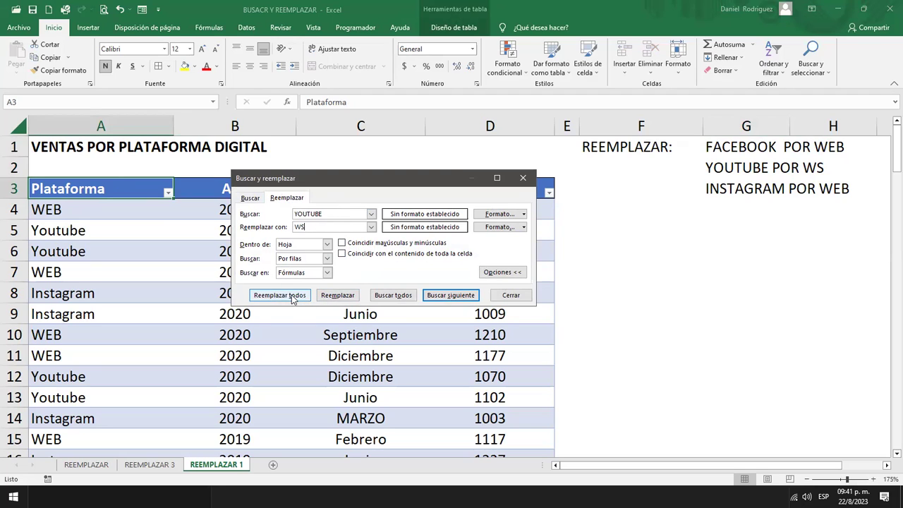
{"action": "left_click", "coordinate": [294, 299]}
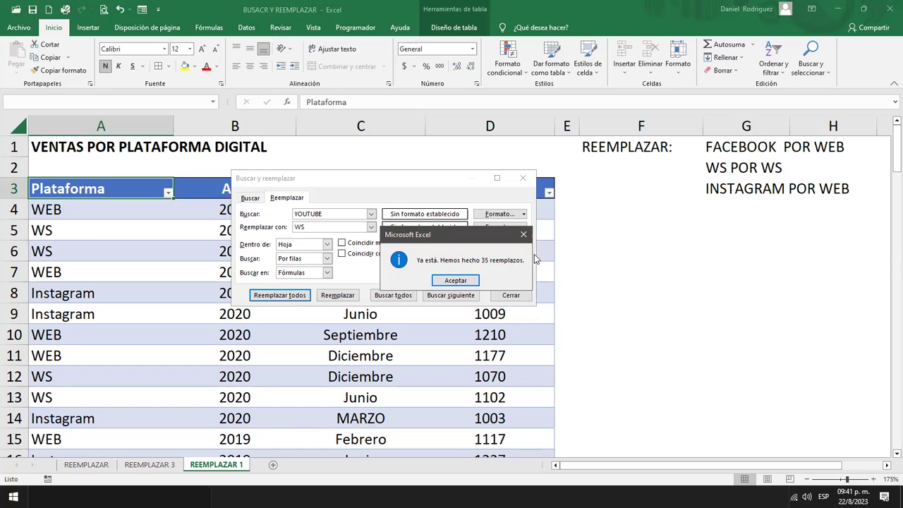
{"action": "left_click", "coordinate": [455, 281]}
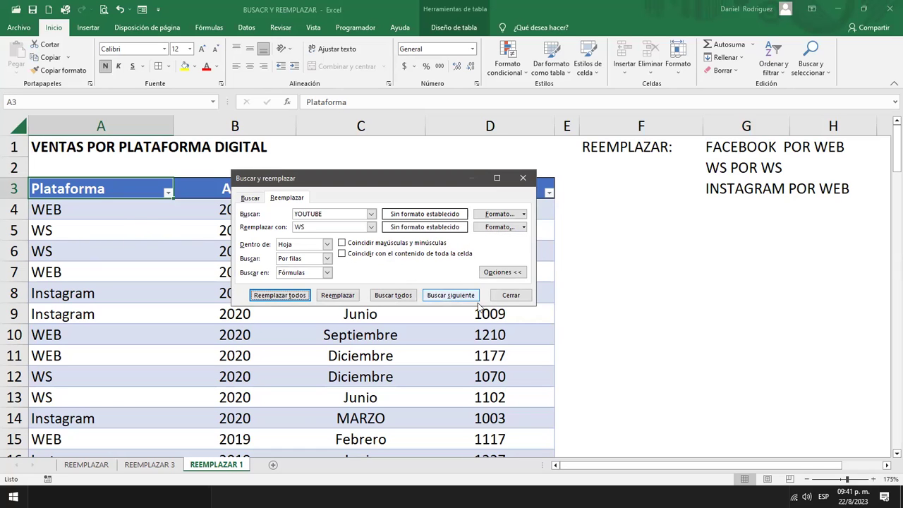
{"action": "left_click", "coordinate": [519, 302]}
- Check the Plataforma filter values and correct the G2 note to YOUTUBE POR WS
{"action": "left_click", "coordinate": [168, 193]}
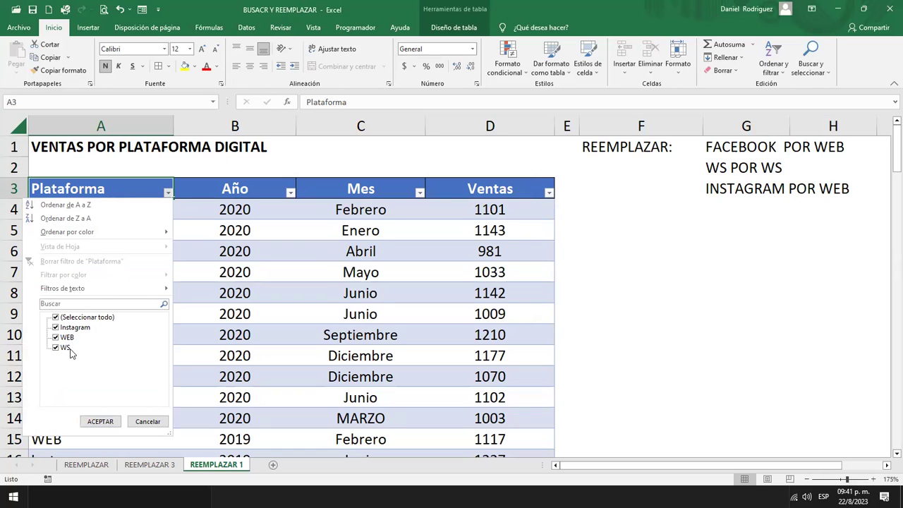
{"action": "left_click", "coordinate": [100, 421]}
{"action": "double_click", "coordinate": [718, 168]}
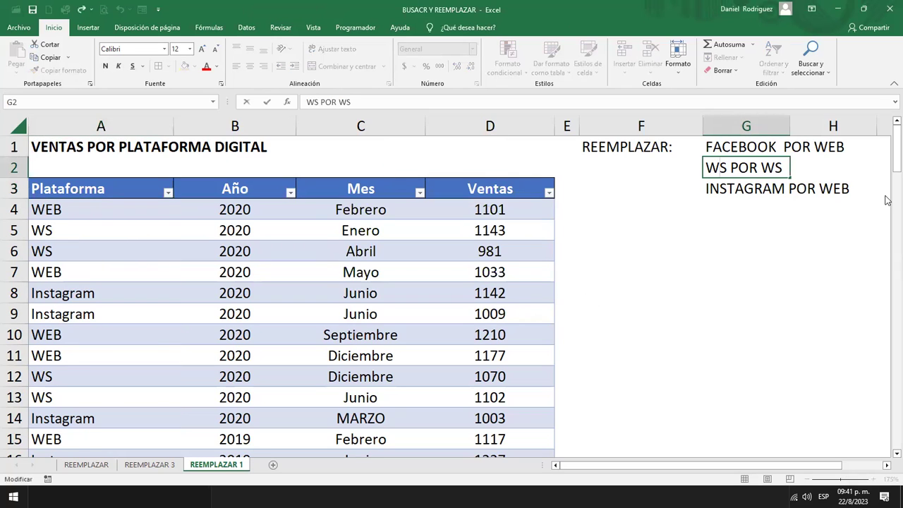
{"action": "type", "text": "YOUTUBE"}
{"action": "key", "text": "Delete"}
{"action": "key", "text": "Delete"}
{"action": "key", "text": "Return"}
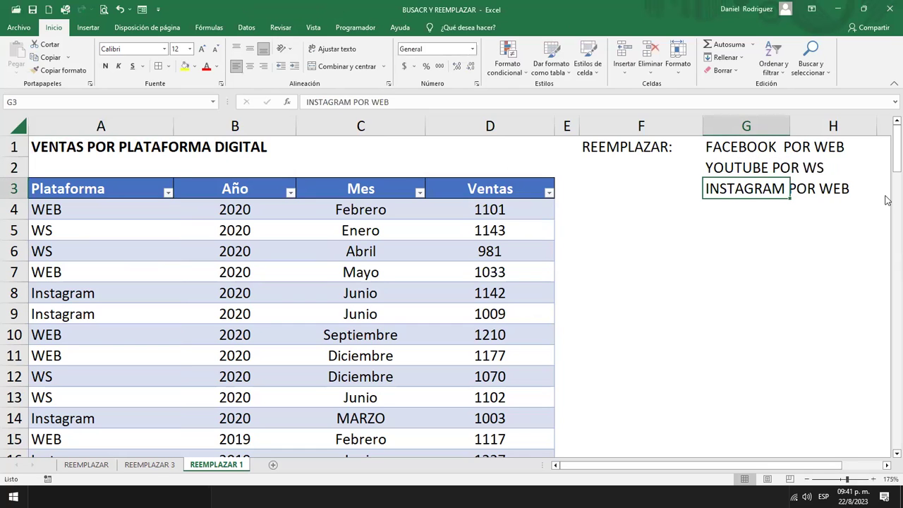
- Rewrite the G3 note as INSTAGRAM POR TIENDA and copy it
{"action": "key", "text": "ctrl+c"}
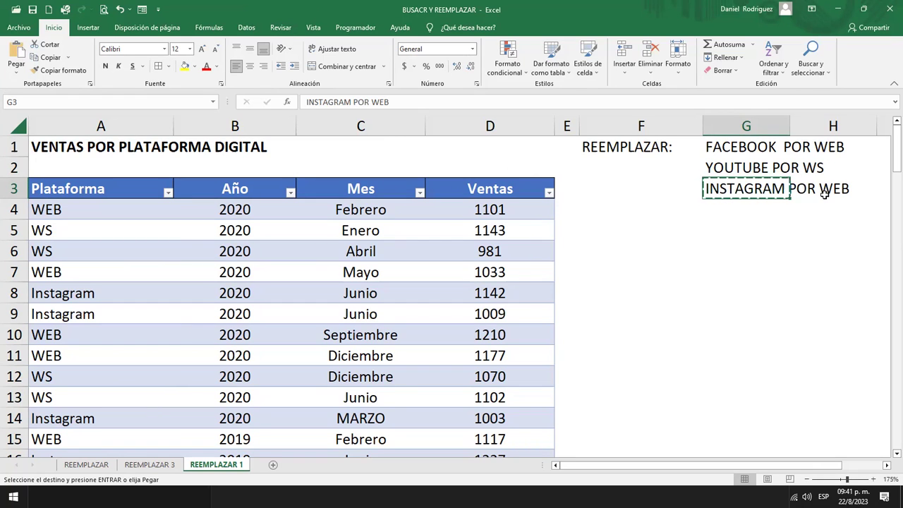
{"action": "left_click", "coordinate": [824, 195]}
{"action": "type", "text": "POR WEB"}
{"action": "left_click", "coordinate": [741, 188]}
{"action": "key", "text": "F2"}
{"action": "key", "text": "BackSpace"}
{"action": "key", "text": "BackSpace"}
{"action": "key", "text": "BackSpace"}
{"action": "key", "text": "BackSpace"}
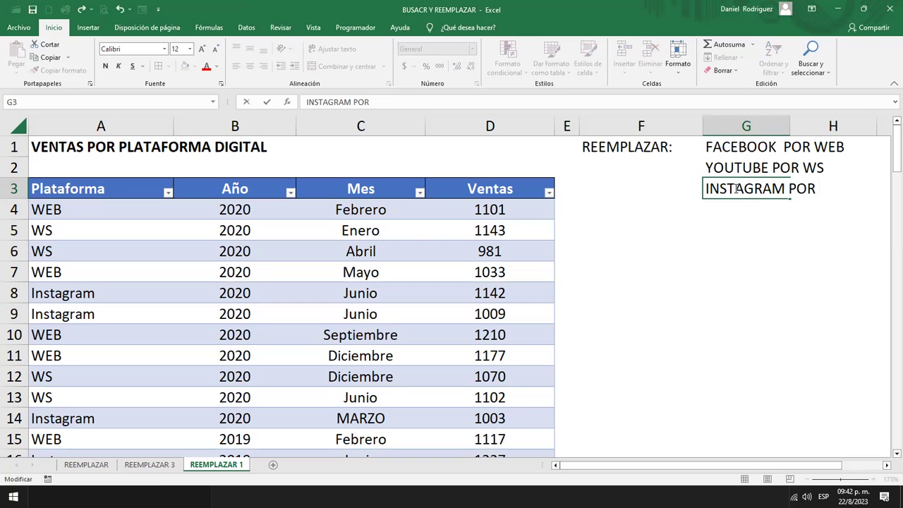
{"action": "type", "text": "TIENDA"}
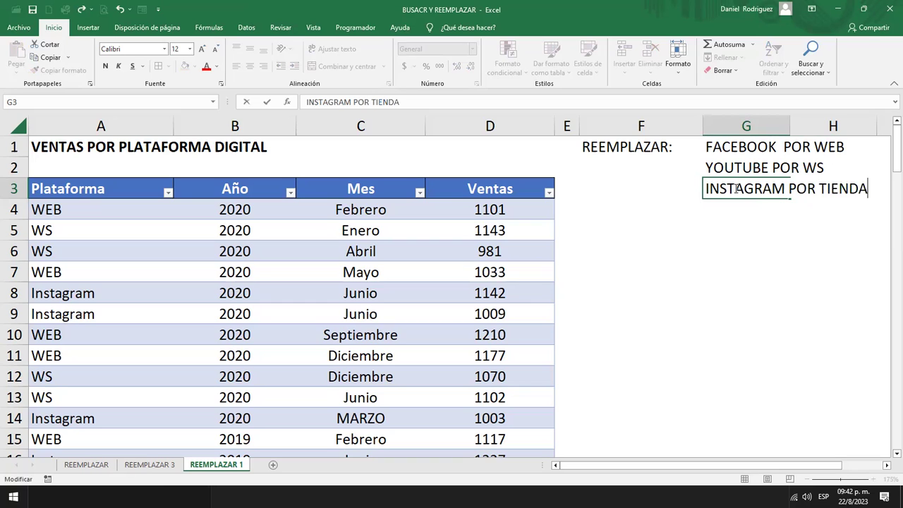
{"action": "key", "text": "Return"}
{"action": "left_click", "coordinate": [737, 188]}
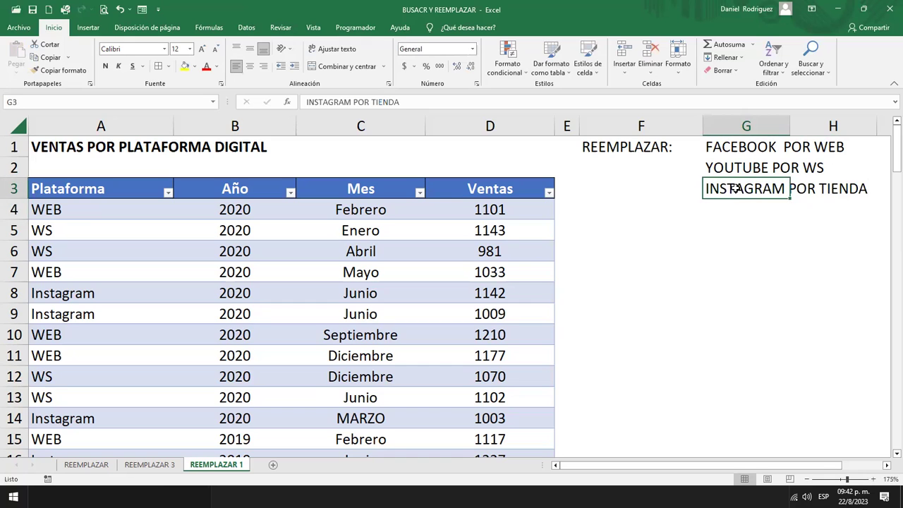
{"action": "key", "text": "ctrl+c"}
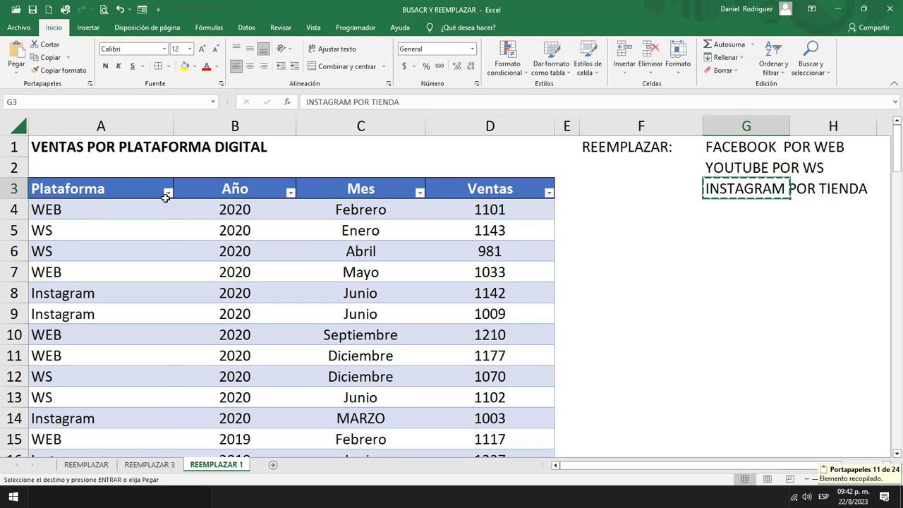
- Check the Plataforma filter, then set Buscar to INSTAGRAM and Reemplazar con to TIENDA
{"action": "left_click", "coordinate": [167, 193]}
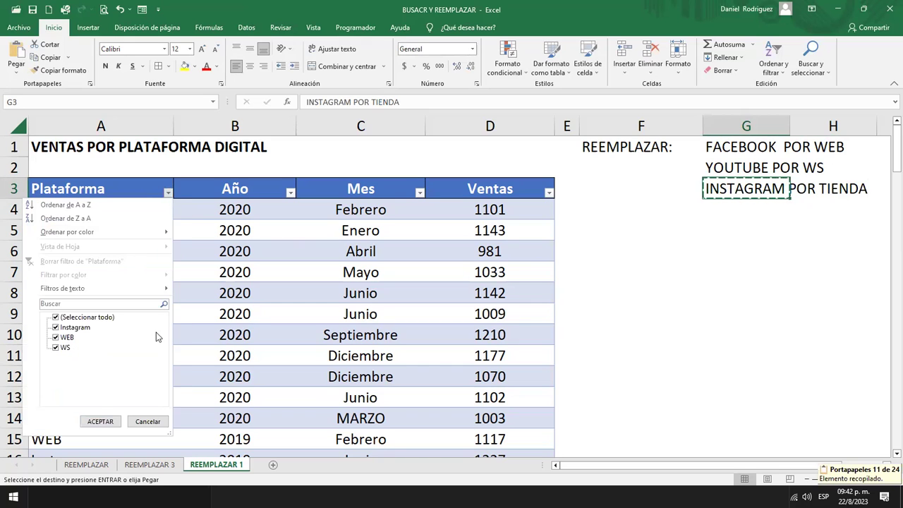
{"action": "left_click", "coordinate": [210, 280]}
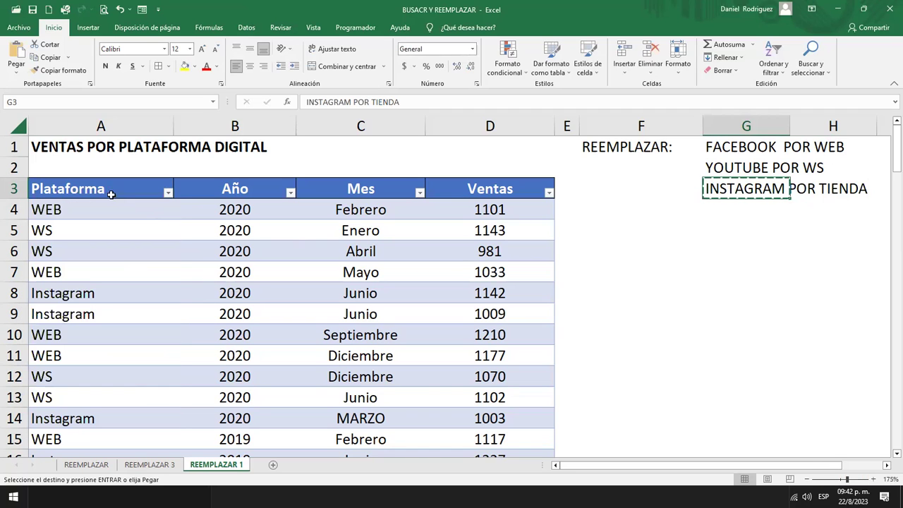
{"action": "left_click", "coordinate": [72, 189]}
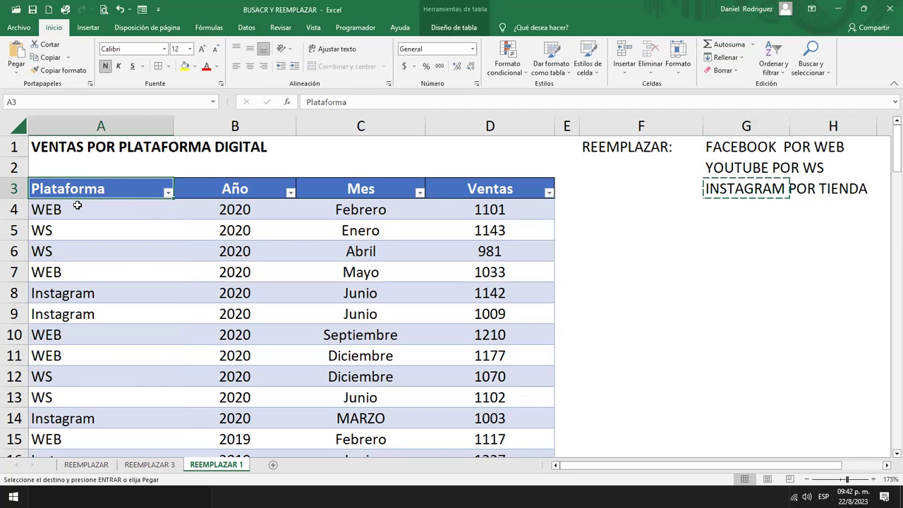
{"action": "key", "text": "ctrl+b"}
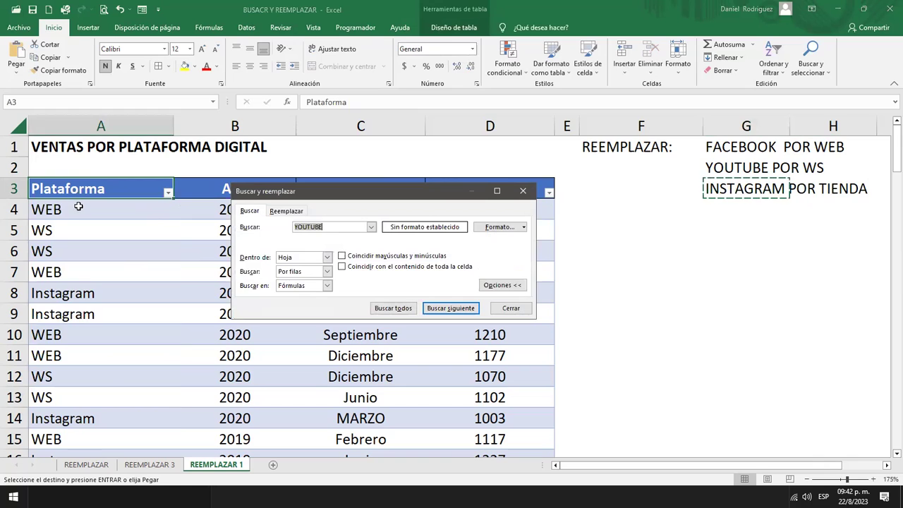
{"action": "left_click", "coordinate": [286, 212]}
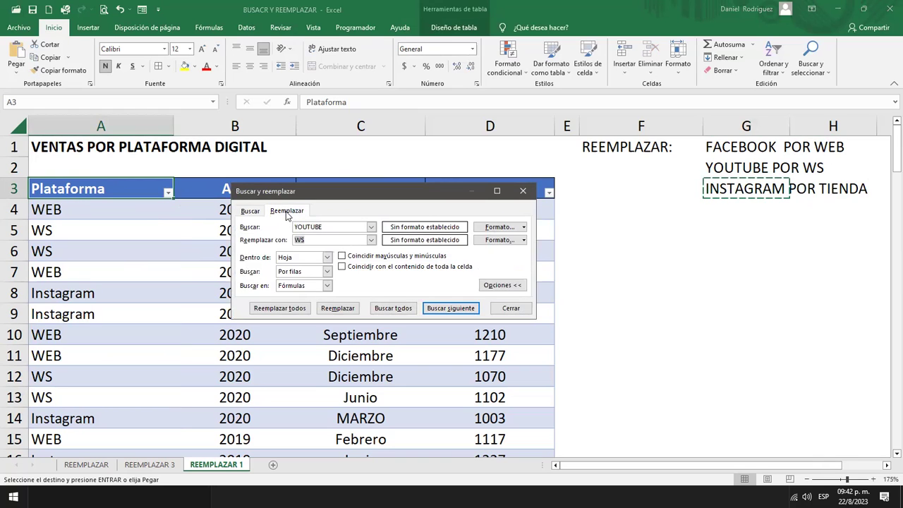
{"action": "double_click", "coordinate": [332, 227]}
{"action": "type", "text": "INSTAGRAM"}
{"action": "key", "text": "Tab"}
{"action": "type", "text": "T"}
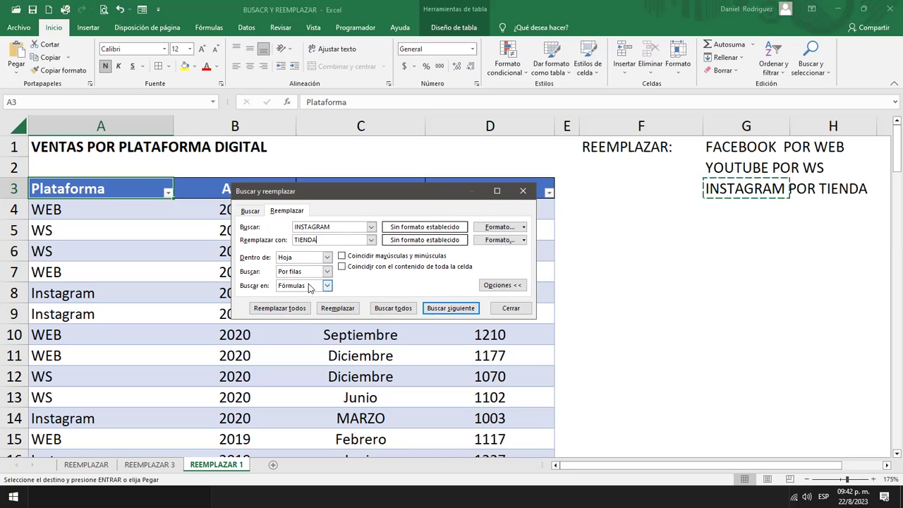
- Replace all INSTAGRAM entries with TIENDA (35 replacements) and select the G3 note
{"action": "left_click", "coordinate": [287, 311]}
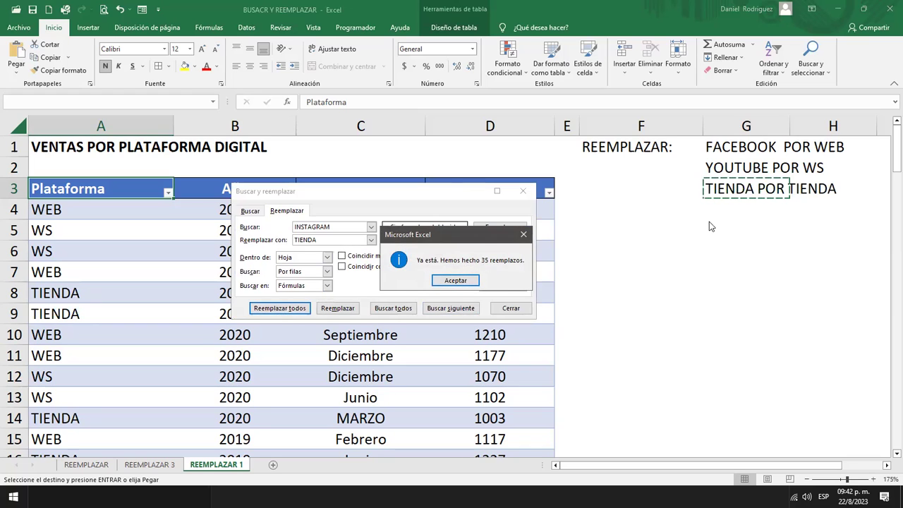
{"action": "left_click", "coordinate": [455, 281]}
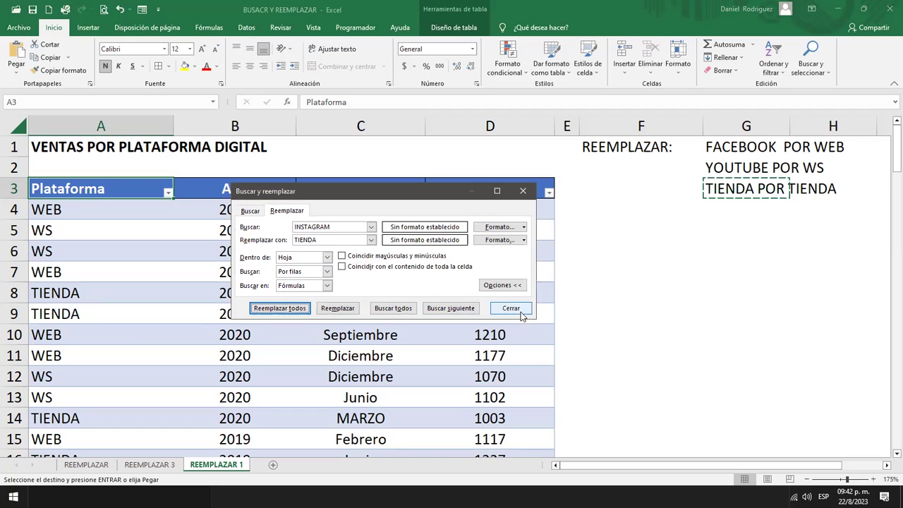
{"action": "left_click", "coordinate": [525, 307]}
{"action": "left_click", "coordinate": [715, 247]}
{"action": "left_click", "coordinate": [727, 191]}
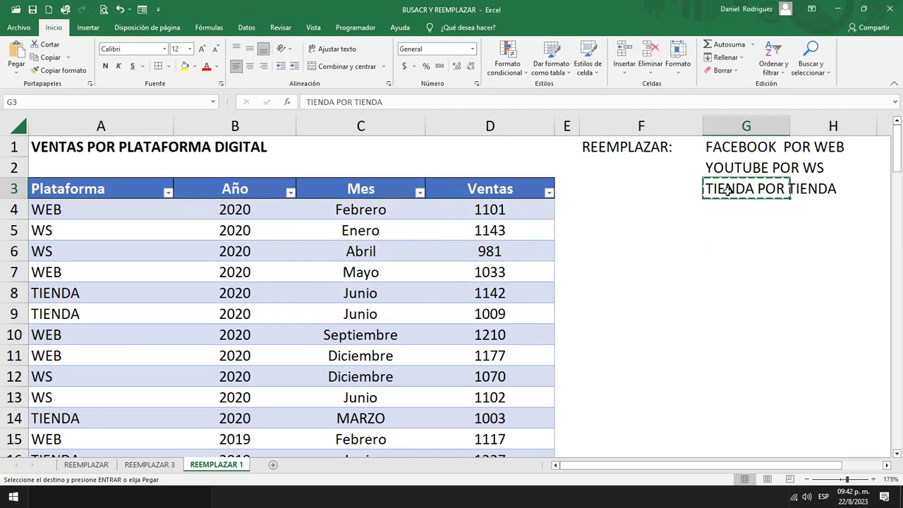
- Paste INSTAGRAM POR TIENDA into G3 from the clipboard history, then clear it
{"action": "left_click", "coordinate": [89, 83]}
{"action": "left_click", "coordinate": [84, 176]}
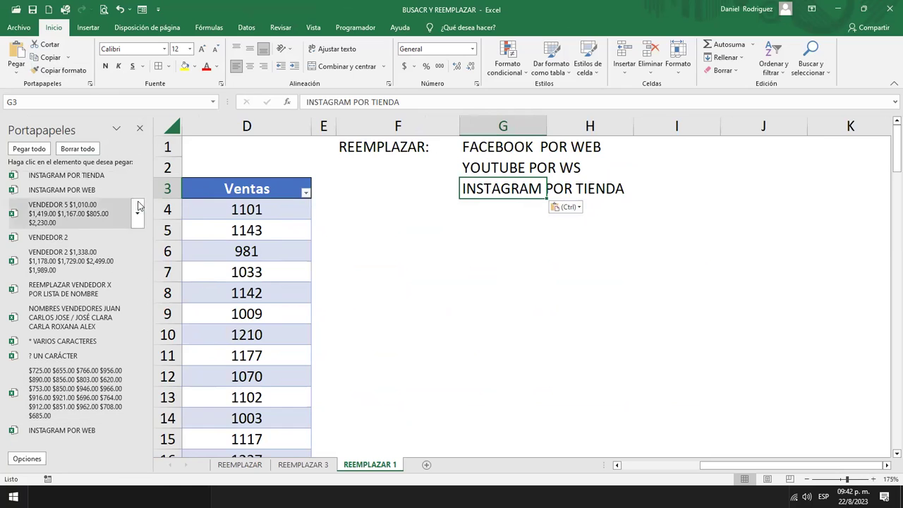
{"action": "left_click", "coordinate": [84, 149]}
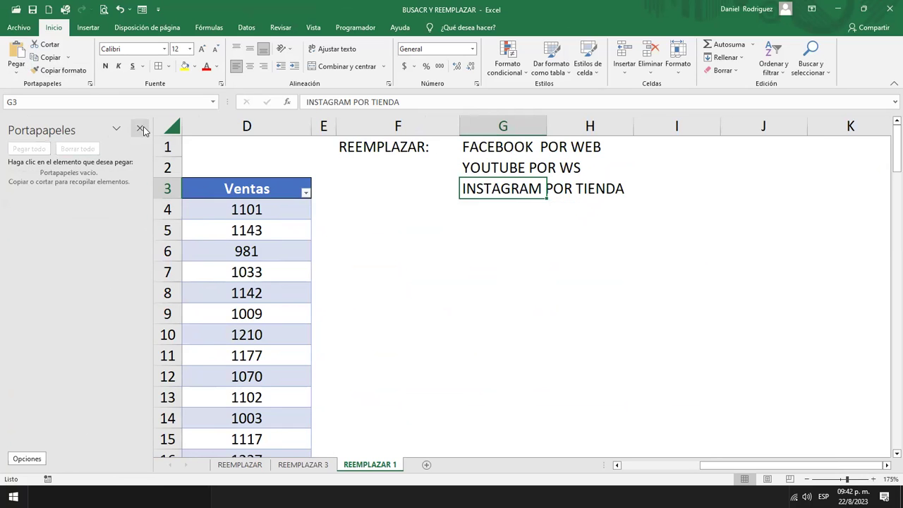
{"action": "left_click", "coordinate": [139, 129]}
- Verify the Plataforma column now holds only TIENDA, WEB and WS
{"action": "left_click", "coordinate": [379, 224]}
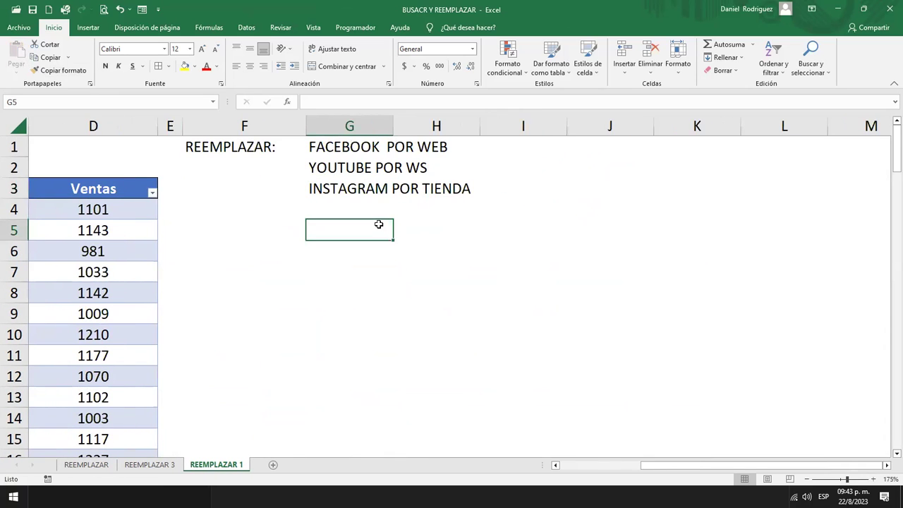
{"action": "key", "text": "Left"}
{"action": "key", "text": "Left"}
{"action": "key", "text": "Left"}
{"action": "key", "text": "Left"}
{"action": "key", "text": "Left"}
{"action": "key", "text": "Left"}
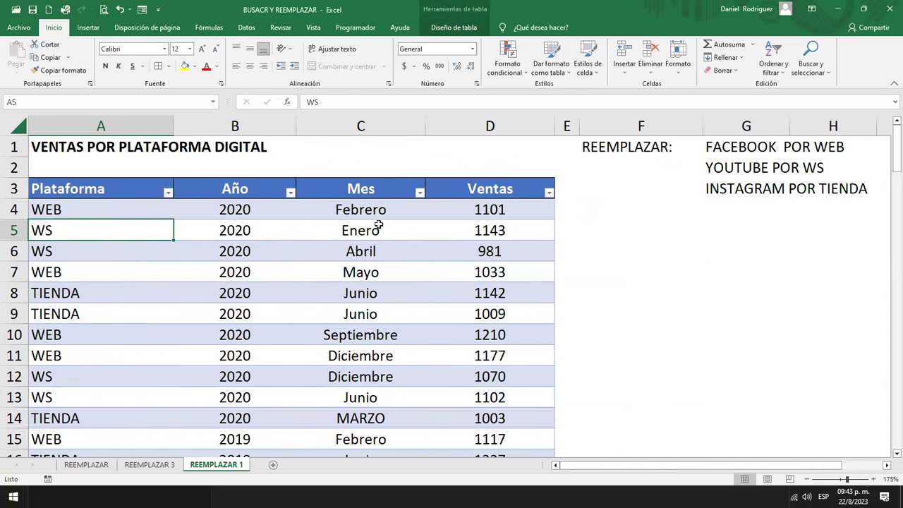
{"action": "left_click", "coordinate": [740, 186]}
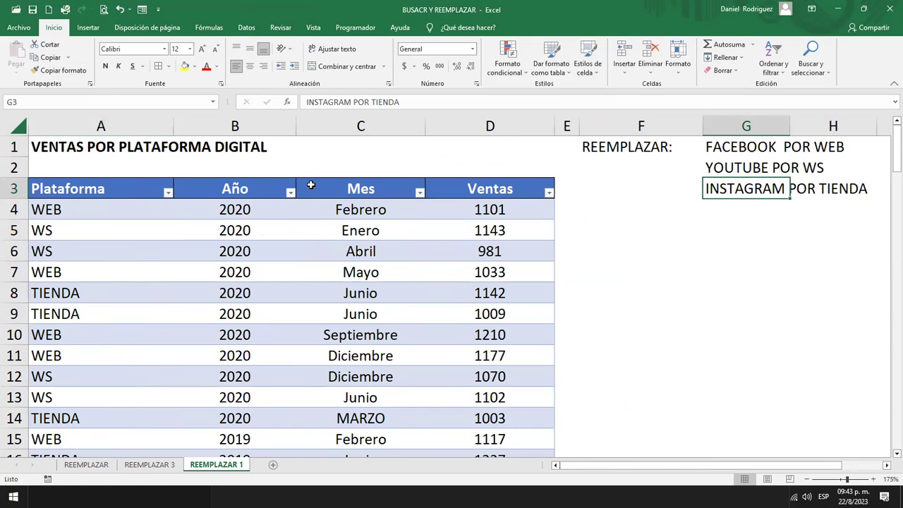
{"action": "left_click", "coordinate": [168, 193]}
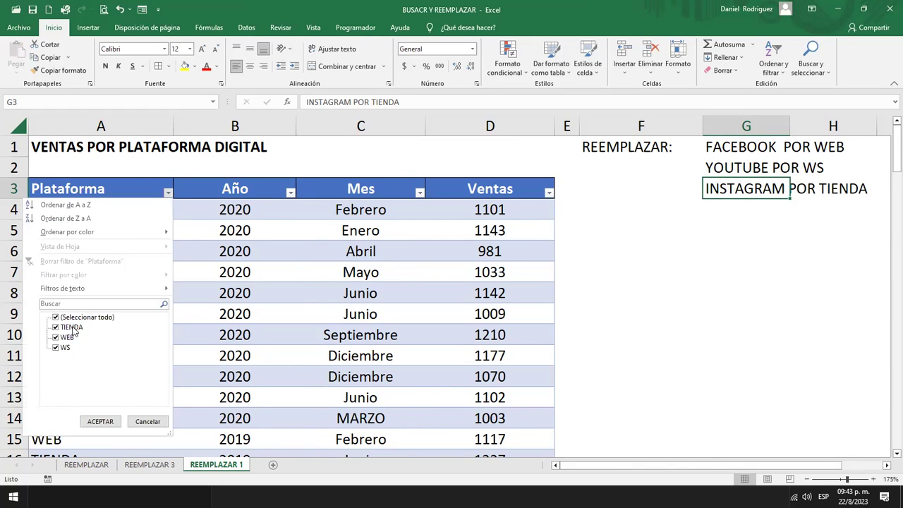
{"action": "left_click", "coordinate": [142, 424]}
{"action": "left_click", "coordinate": [289, 247]}
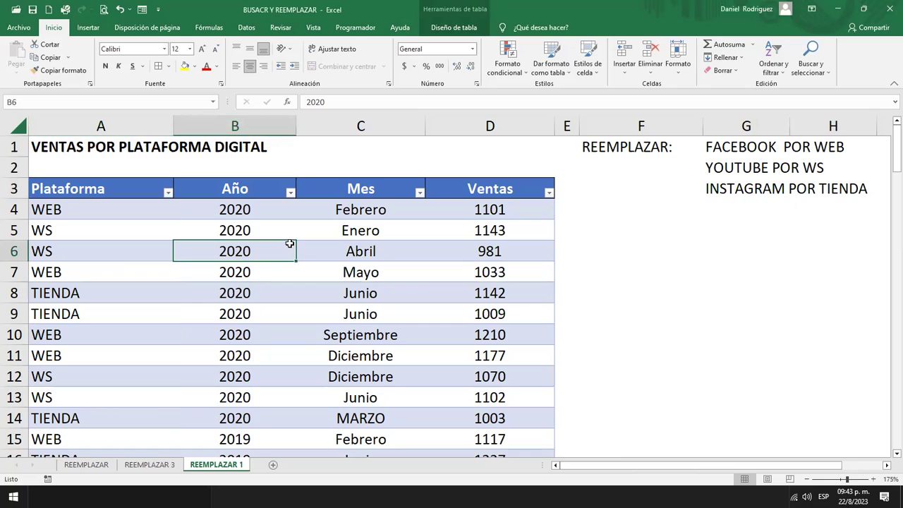
- Check the Año filter for 2018, then enter the note 2018 POR 2021 in G4
{"action": "left_click", "coordinate": [732, 206]}
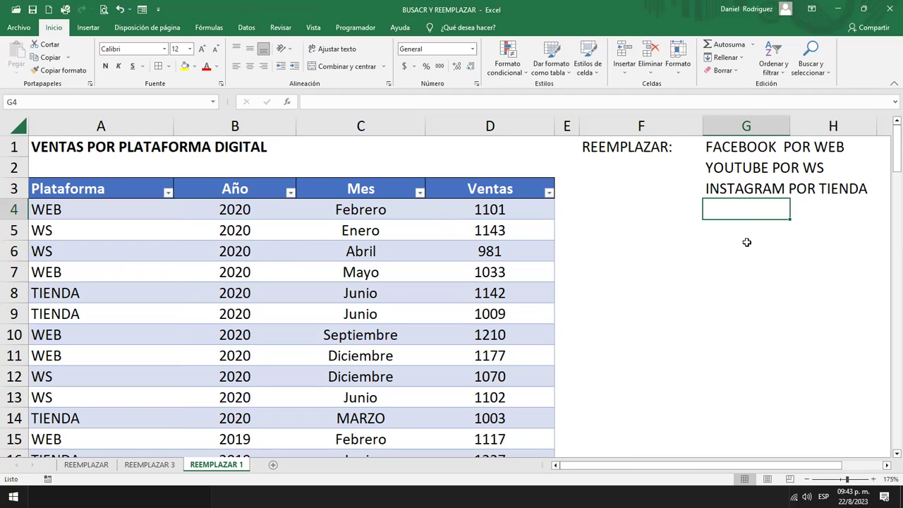
{"action": "left_click", "coordinate": [291, 193]}
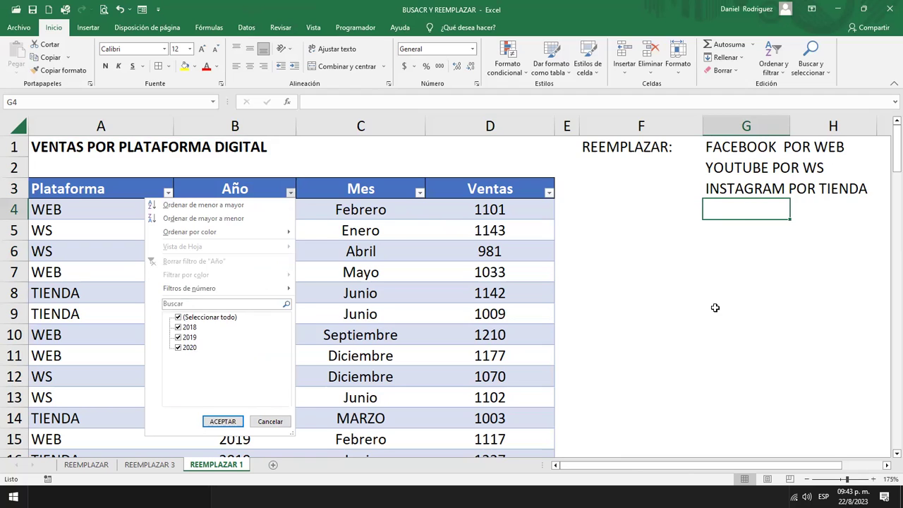
{"action": "key", "text": "Escape"}
{"action": "type", "text": "2018 POR 2021"}
{"action": "key", "text": "Return"}
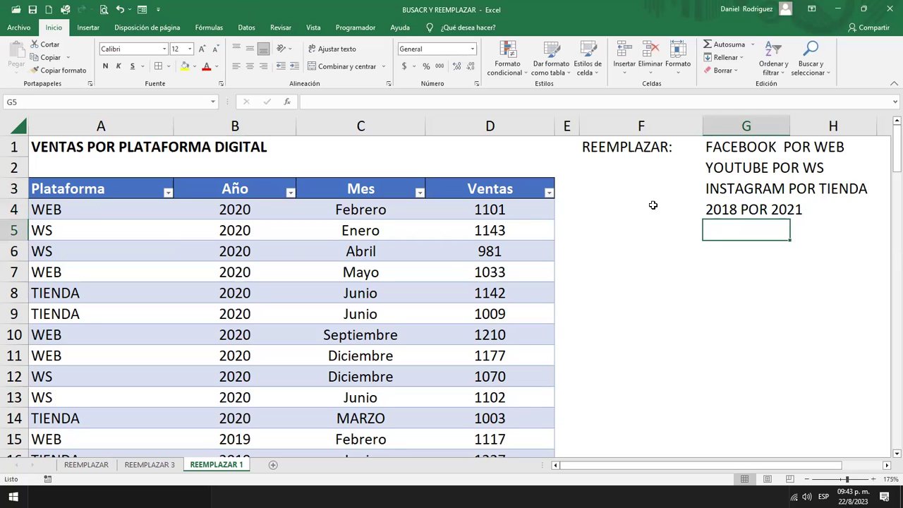
{"action": "left_click", "coordinate": [242, 190]}
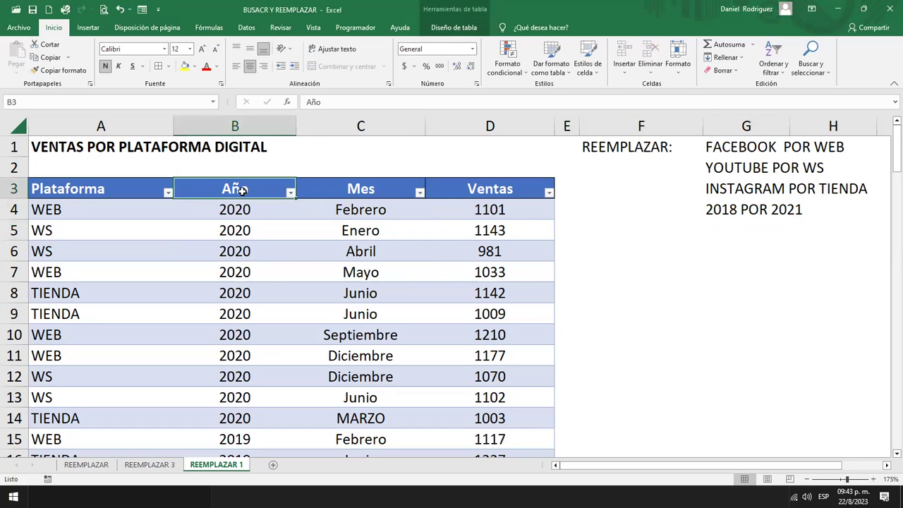
- Replace all 2018 with 2021 (34 replacements) and check the Año filter years
{"action": "key", "text": "ctrl+b"}
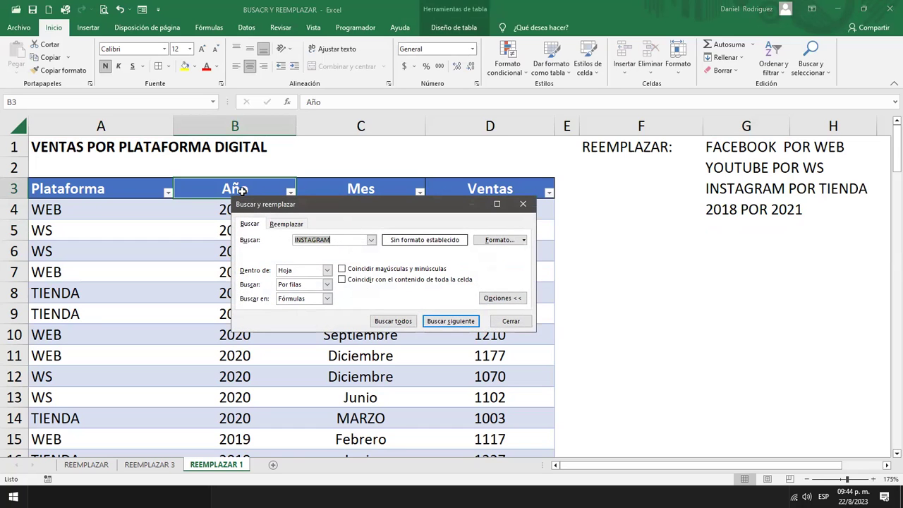
{"action": "left_click", "coordinate": [287, 224]}
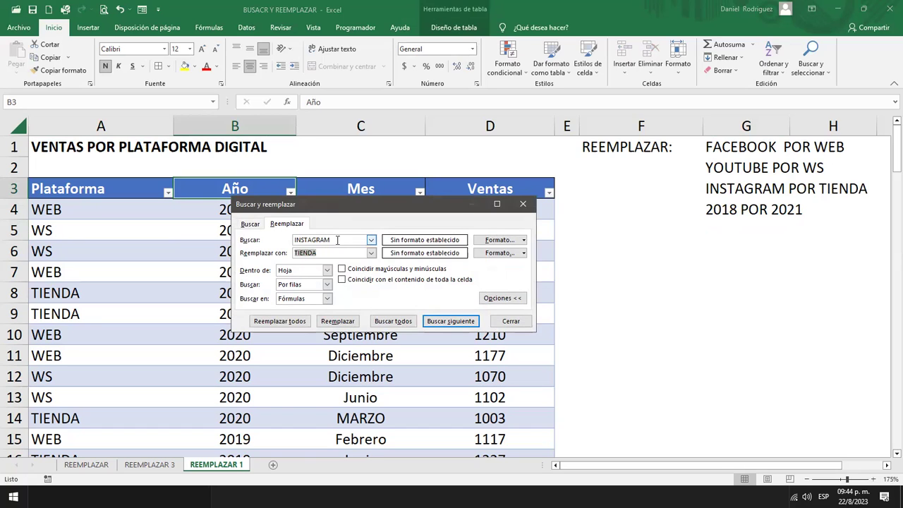
{"action": "left_click", "coordinate": [337, 240]}
{"action": "type", "text": "2018"}
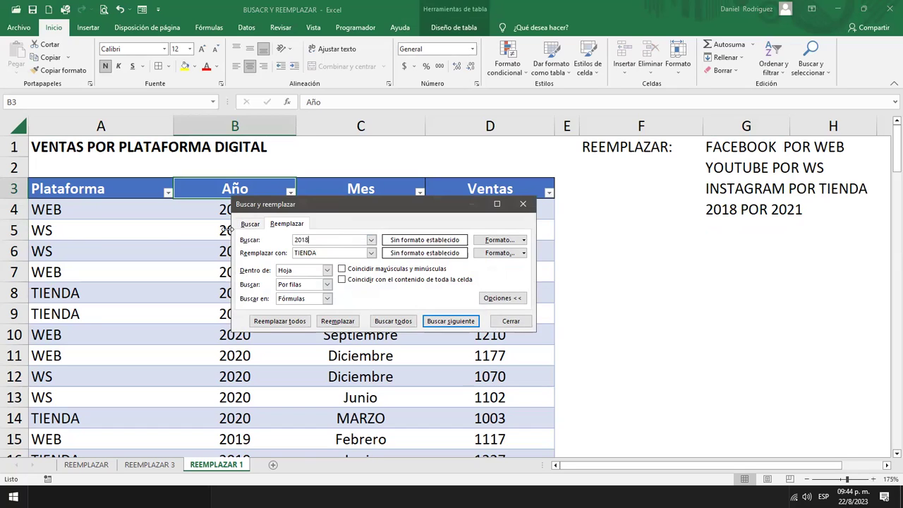
{"action": "left_click_drag", "start_coordinate": [332, 252], "coordinate": [294, 255]}
{"action": "type", "text": "2021"}
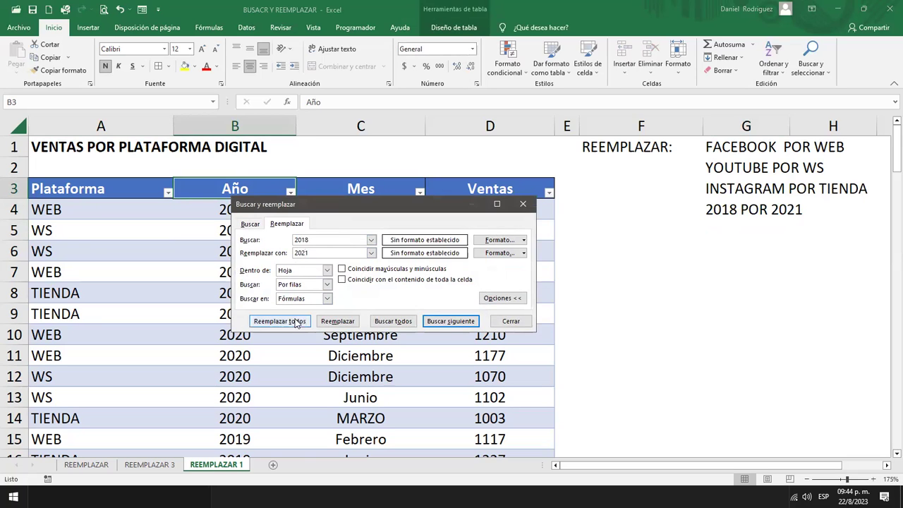
{"action": "left_click", "coordinate": [296, 326]}
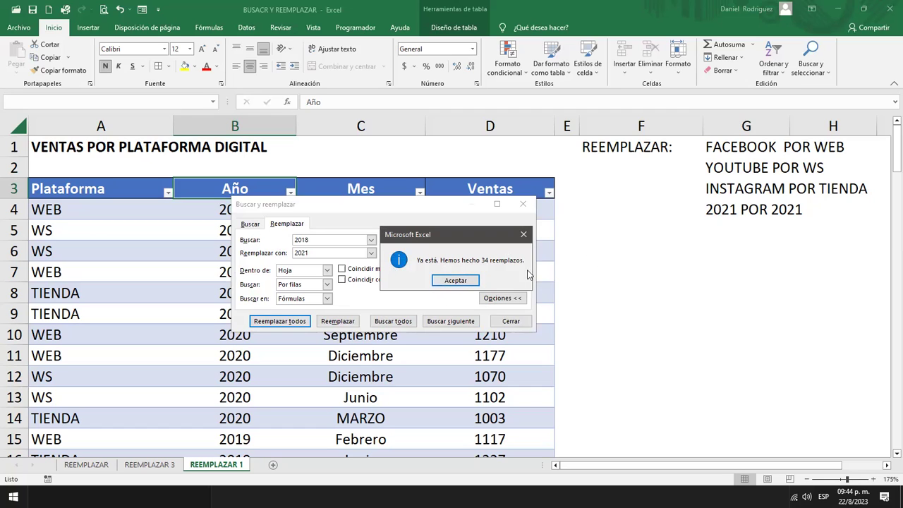
{"action": "left_click", "coordinate": [473, 282]}
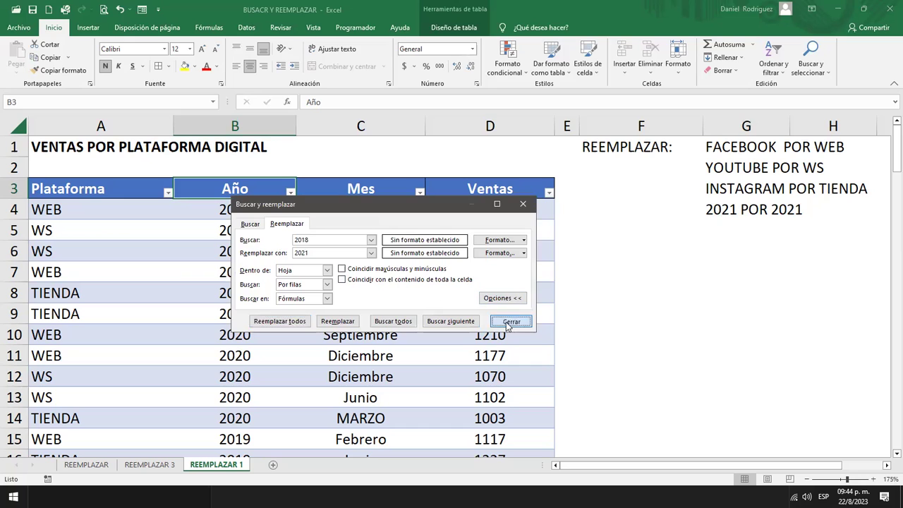
{"action": "left_click", "coordinate": [511, 322]}
{"action": "left_click", "coordinate": [290, 192]}
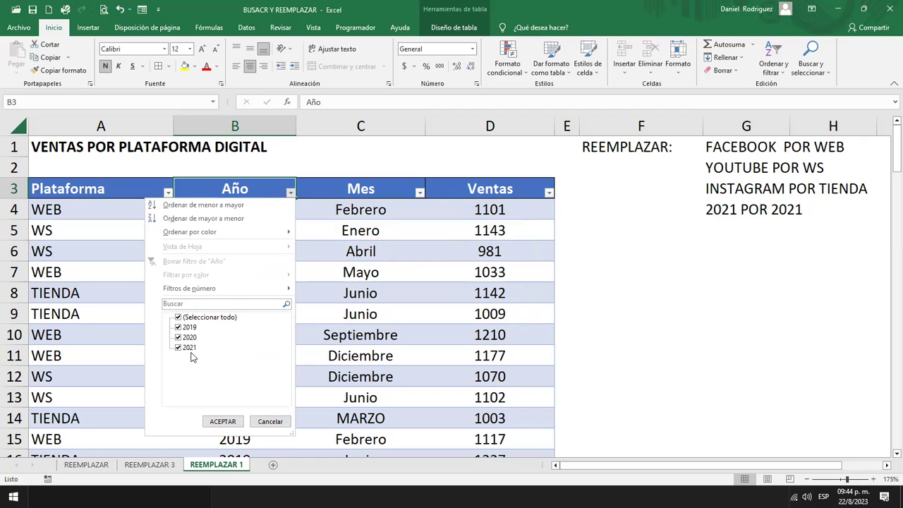
- Edit G4 from 2021 POR 2021 back to 2018 POR 2021
{"action": "left_click", "coordinate": [271, 422]}
{"action": "left_click", "coordinate": [729, 206]}
{"action": "double_click", "coordinate": [729, 206]}
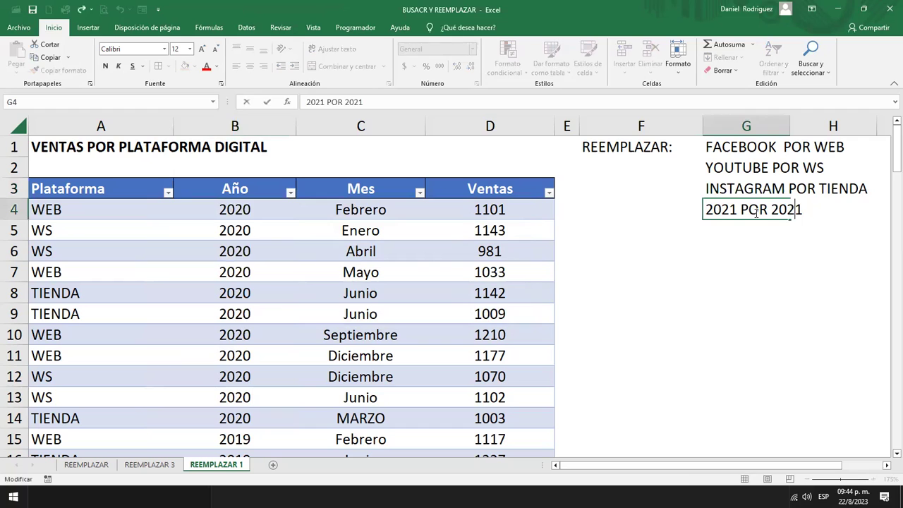
{"action": "key", "text": "Home"}
{"action": "type", "text": "2018"}
{"action": "key", "text": "Delete"}
{"action": "key", "text": "Delete"}
{"action": "key", "text": "Delete"}
{"action": "key", "text": "Delete"}
{"action": "key", "text": "Return"}
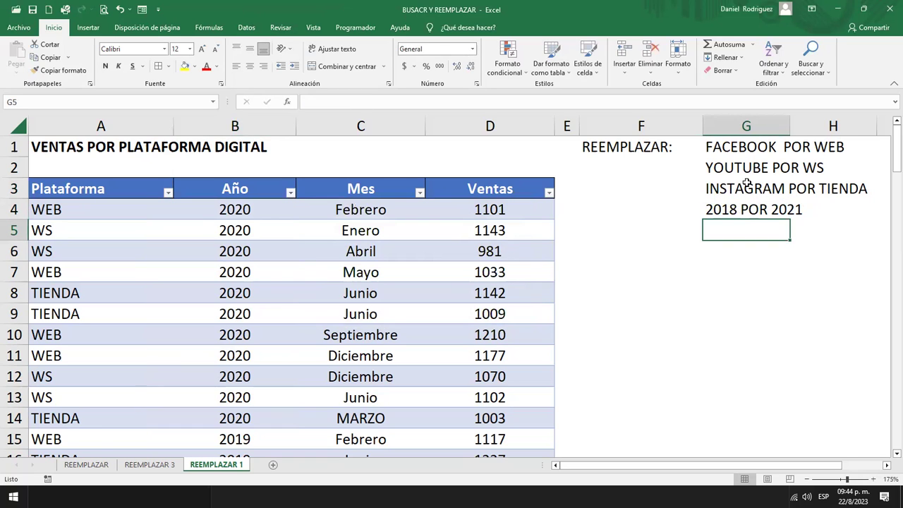
{"action": "left_click", "coordinate": [115, 188]}
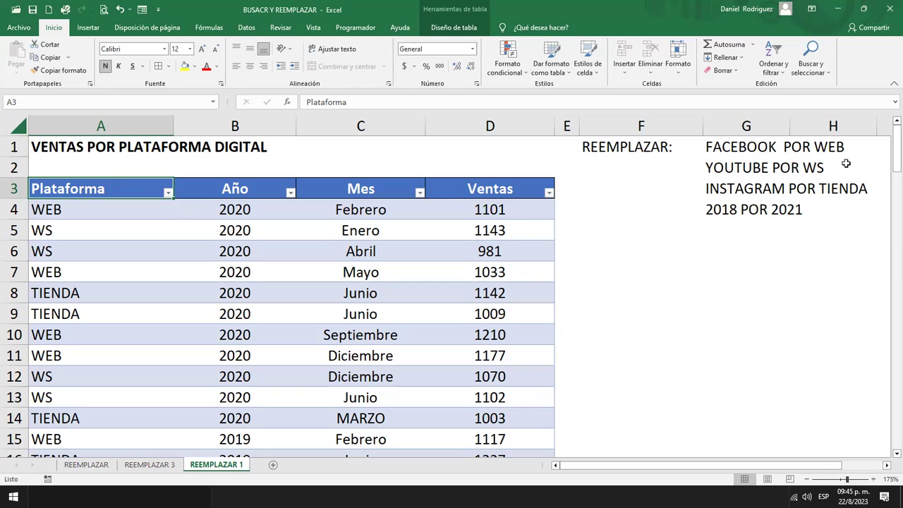
- Inspect the four replacement notes in G1:H4 beside the sales table
{"action": "left_click", "coordinate": [826, 146]}
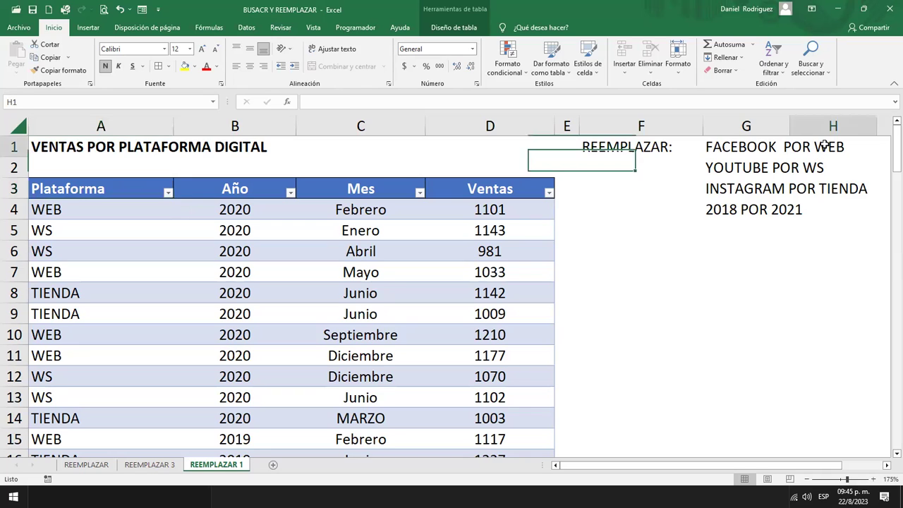
{"action": "left_click", "coordinate": [736, 147]}
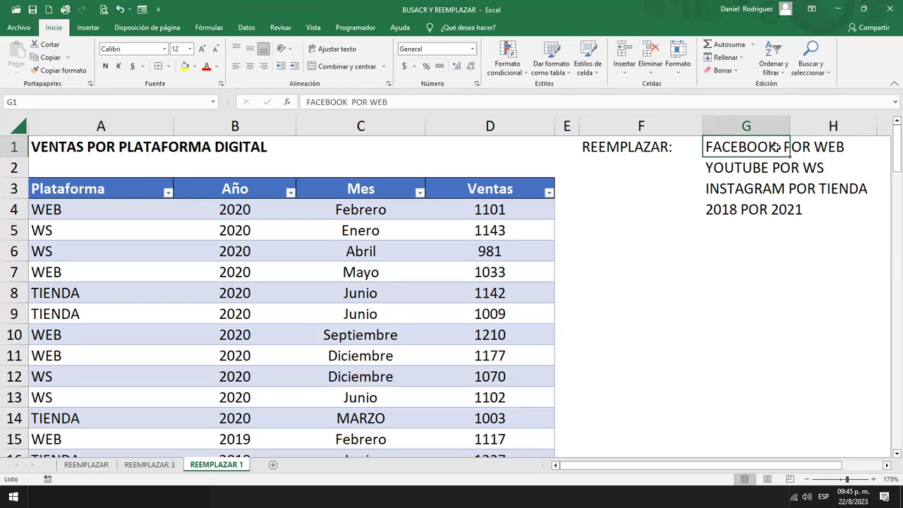
{"action": "left_click", "coordinate": [838, 148]}
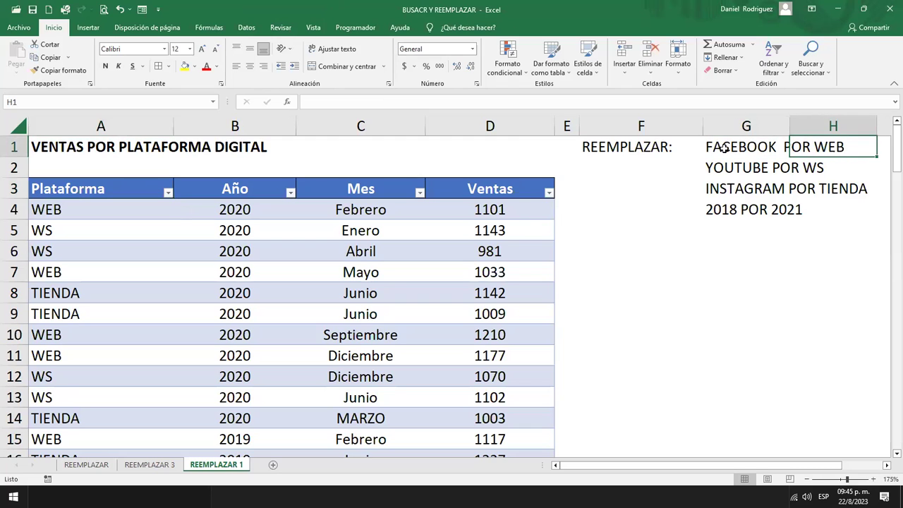
{"action": "left_click", "coordinate": [748, 149]}
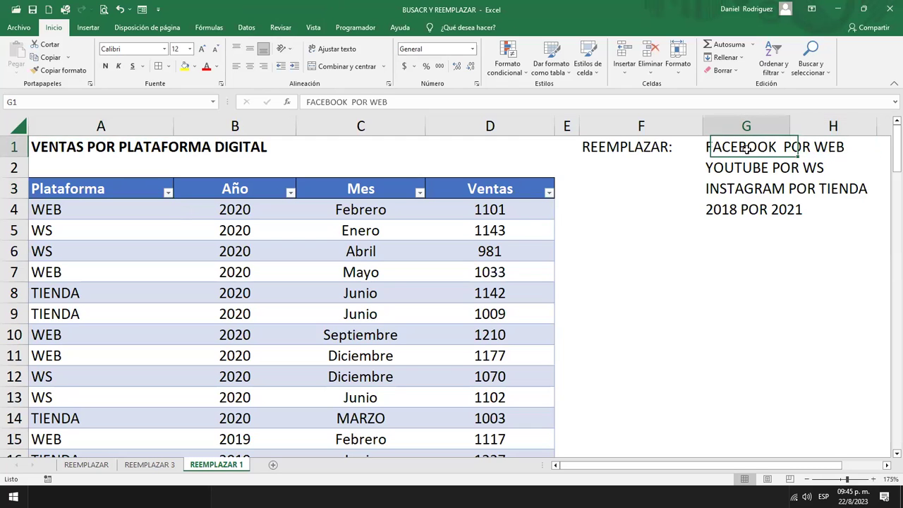
{"action": "left_click", "coordinate": [817, 168]}
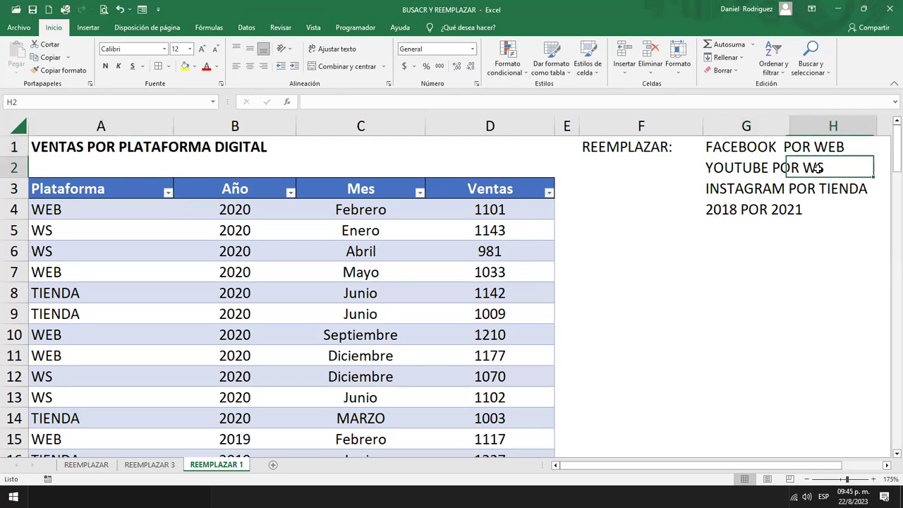
{"action": "left_click", "coordinate": [737, 171]}
{"action": "left_click", "coordinate": [834, 190]}
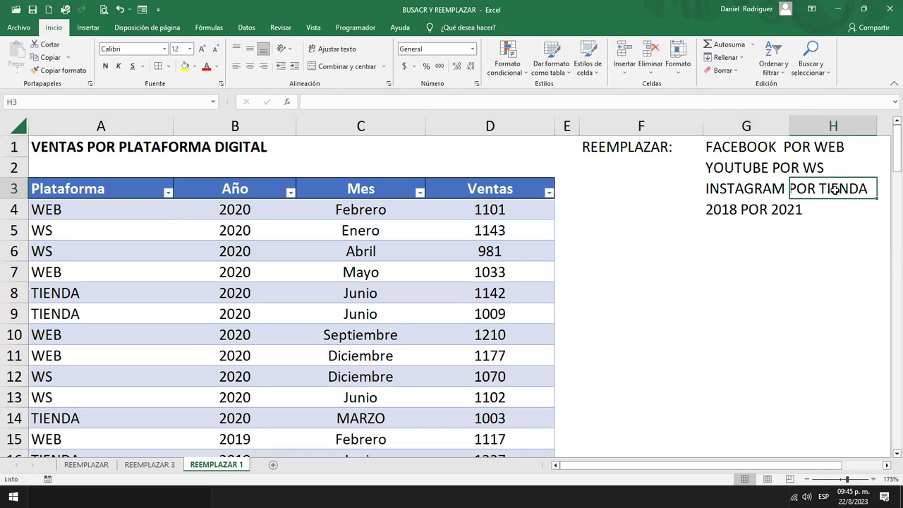
{"action": "left_click", "coordinate": [716, 188]}
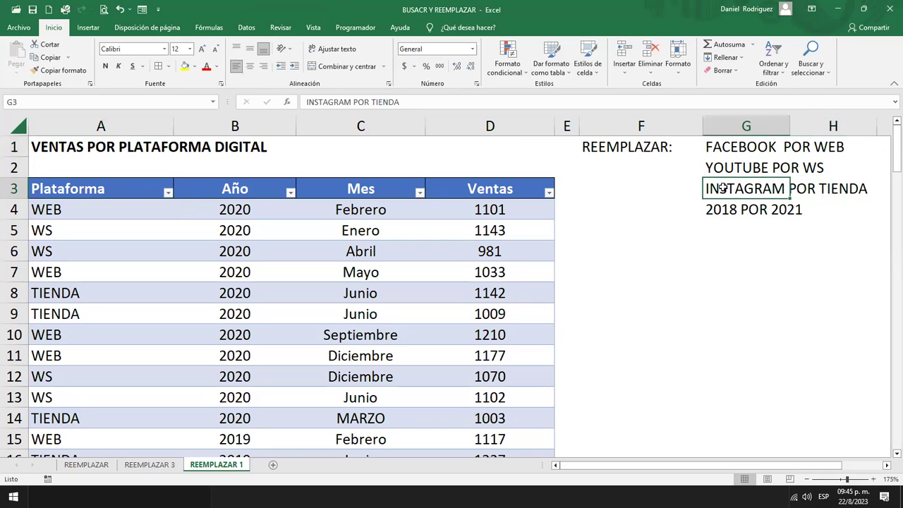
{"action": "left_click", "coordinate": [787, 214]}
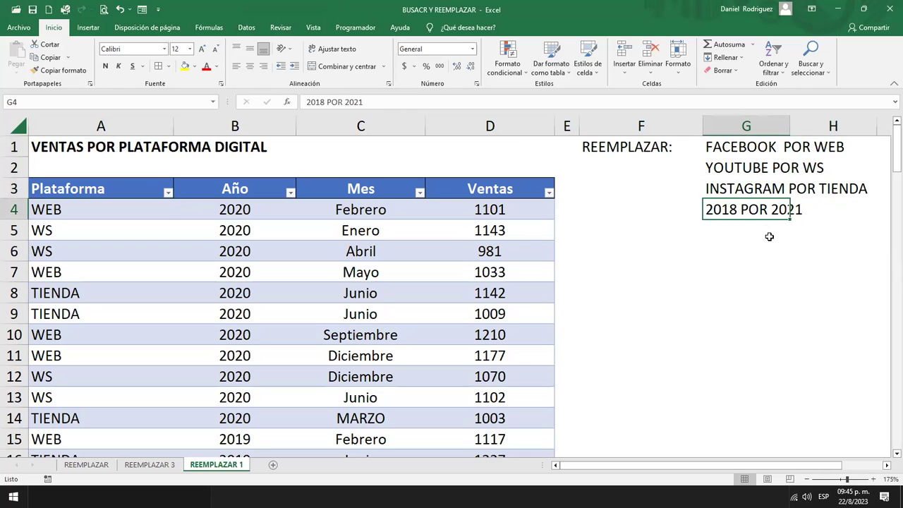
{"action": "left_click", "coordinate": [769, 237]}
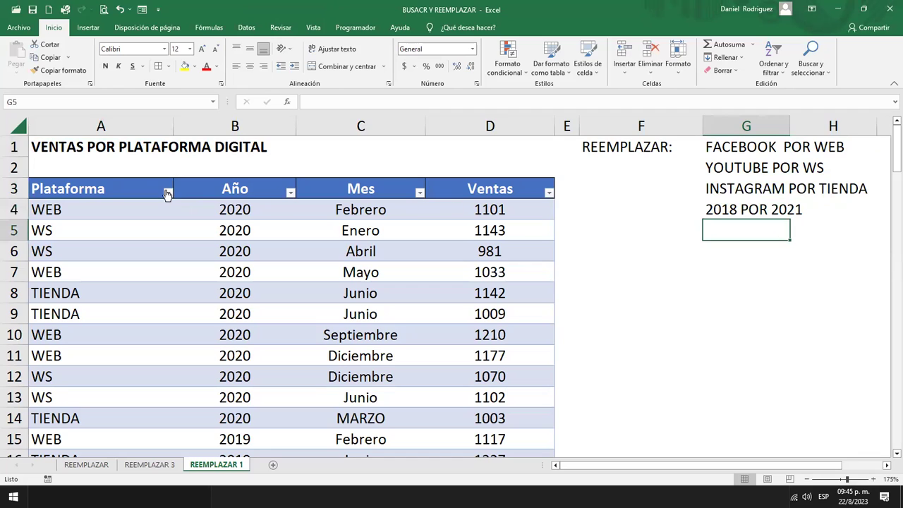
{"action": "left_click", "coordinate": [104, 190]}
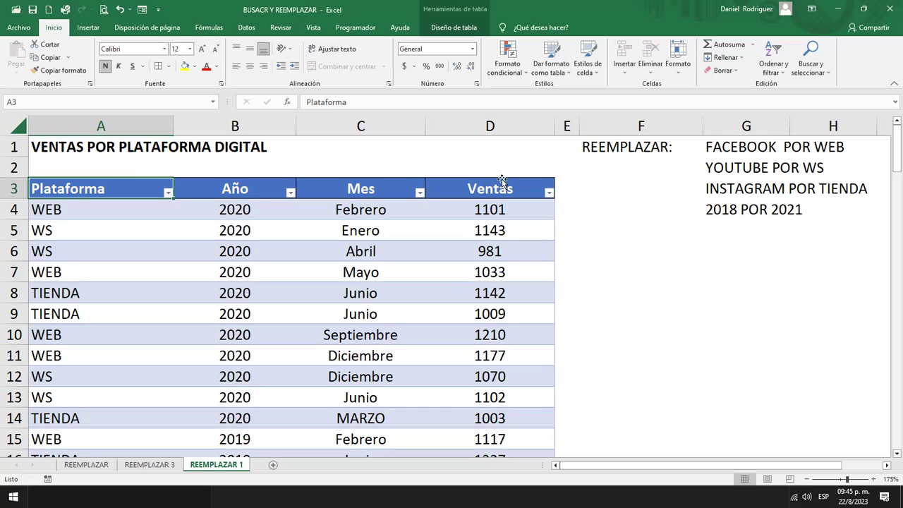
- Copy the replacement notes in G1:H4 and return to the table at A3
{"action": "left_click", "coordinate": [722, 145]}
{"action": "left_click_drag", "start_coordinate": [722, 145], "coordinate": [822, 217]}
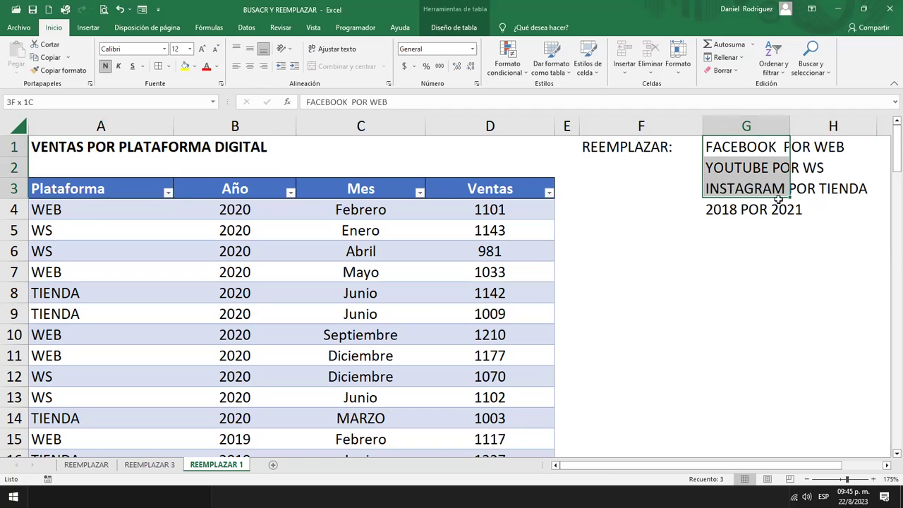
{"action": "key", "text": "ctrl+c"}
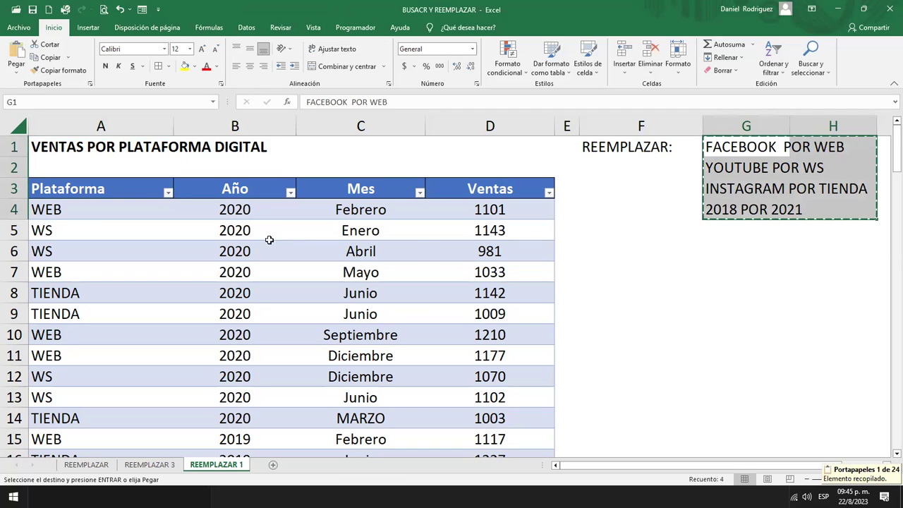
{"action": "left_click", "coordinate": [111, 190]}
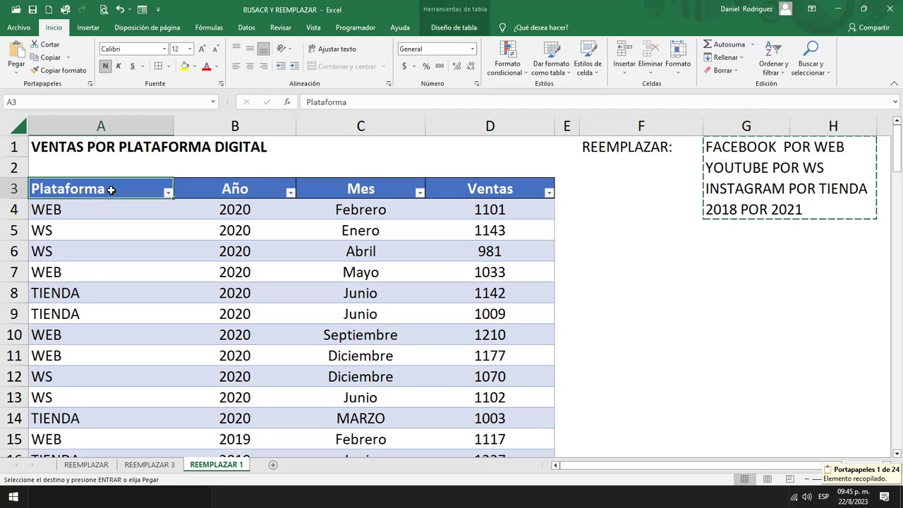
- Replace every WEB in the sheet with FACEBOOK, 32 replacements
{"action": "key", "text": "ctrl+b"}
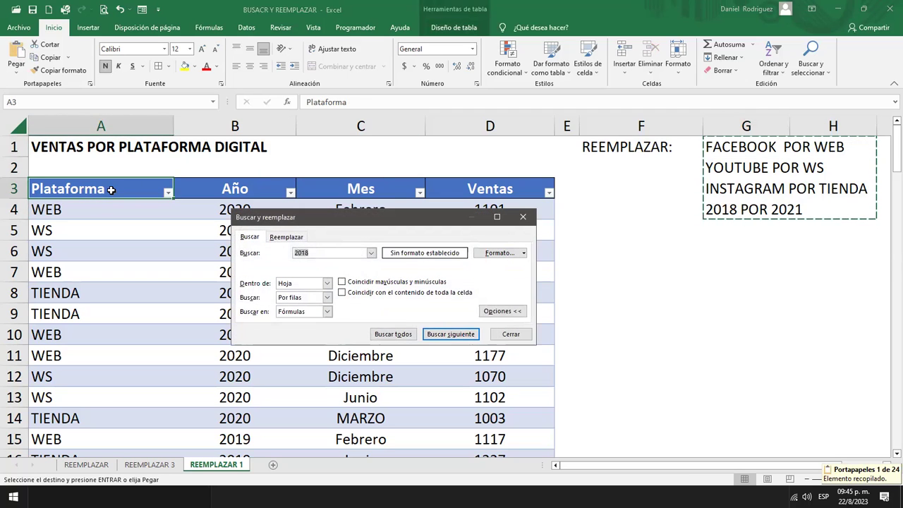
{"action": "left_click", "coordinate": [287, 237]}
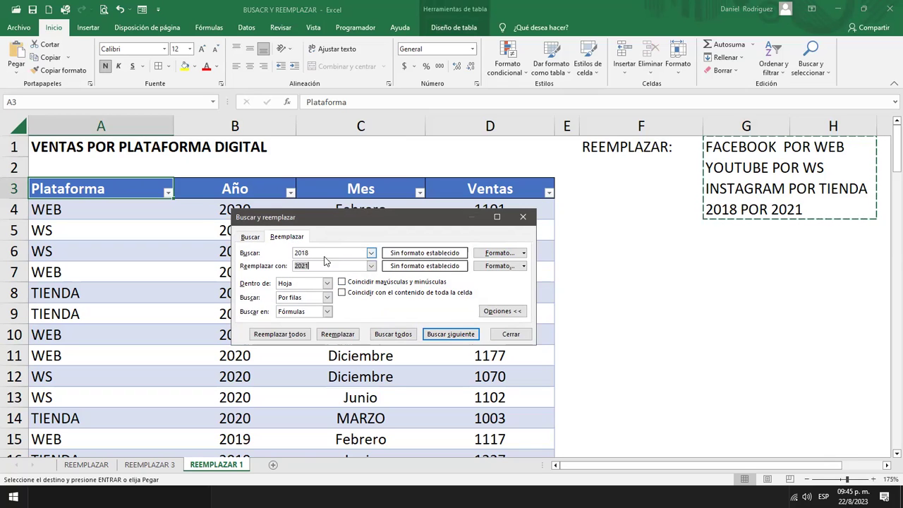
{"action": "key", "text": "shift+Tab"}
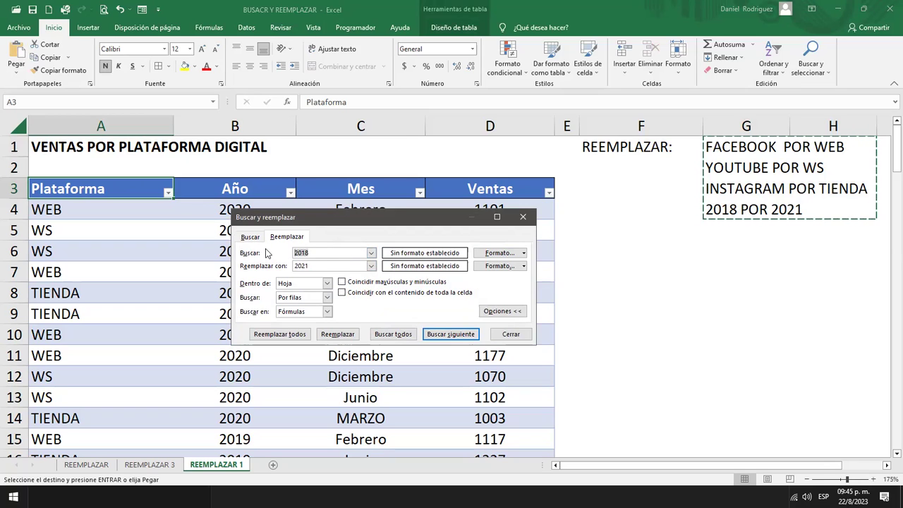
{"action": "type", "text": "WEB"}
{"action": "key", "text": "Tab"}
{"action": "type", "text": "FACEBOOK"}
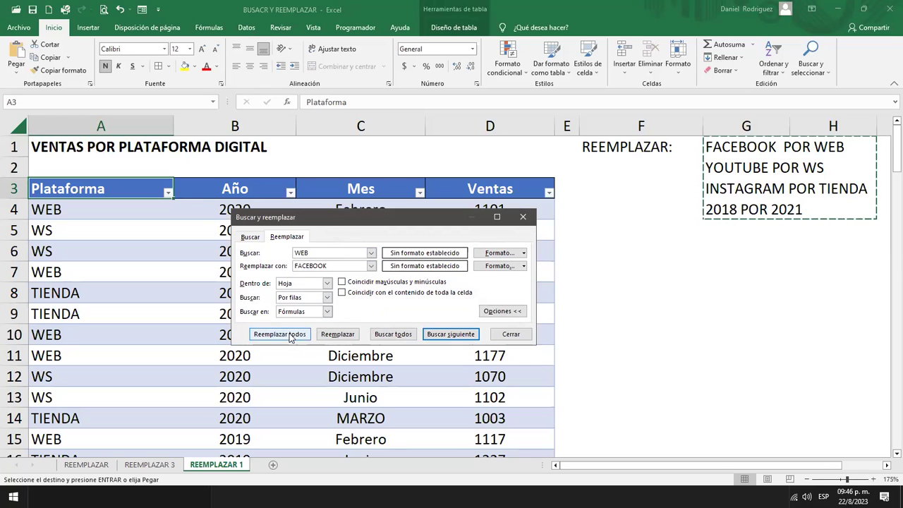
{"action": "left_click", "coordinate": [290, 339]}
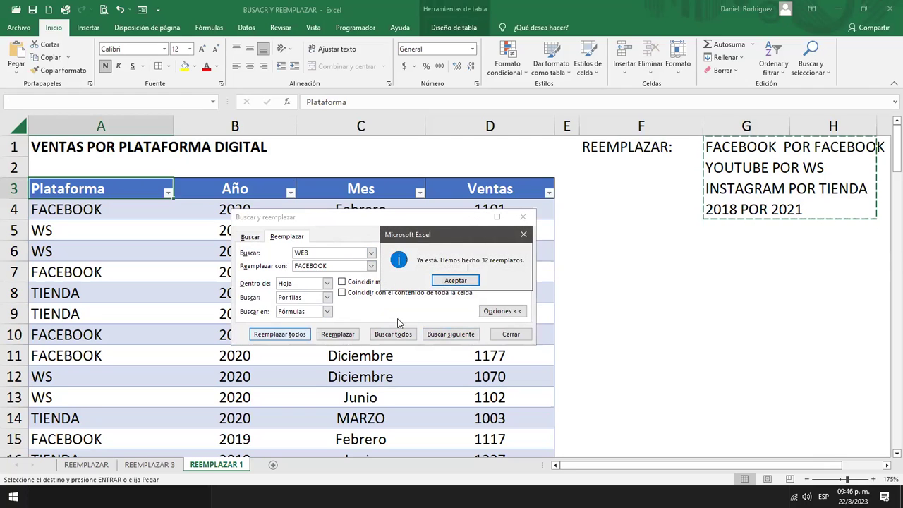
{"action": "left_click", "coordinate": [462, 282]}
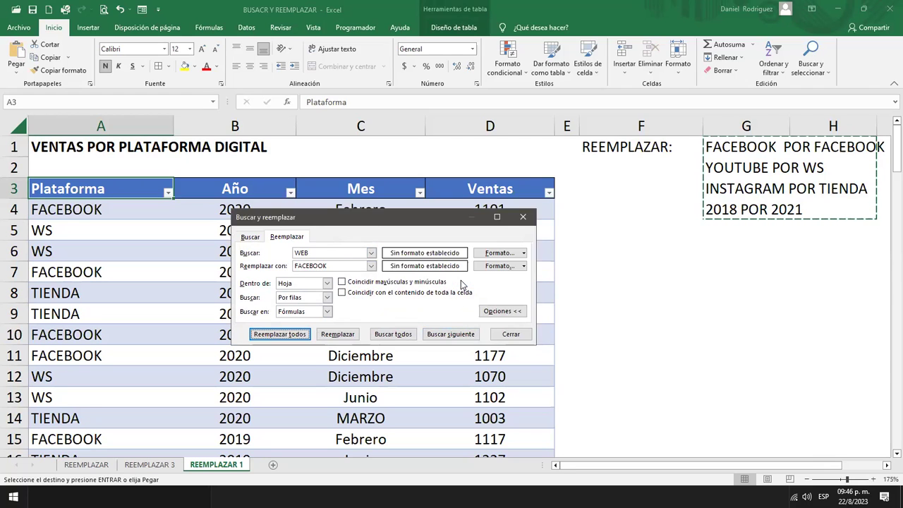
{"action": "left_click", "coordinate": [506, 338]}
{"action": "left_click", "coordinate": [726, 289]}
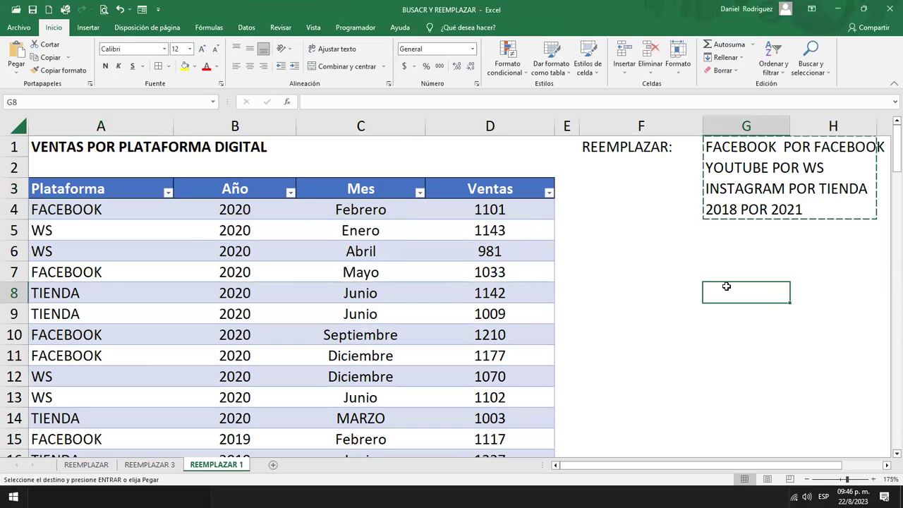
{"action": "left_click", "coordinate": [750, 155]}
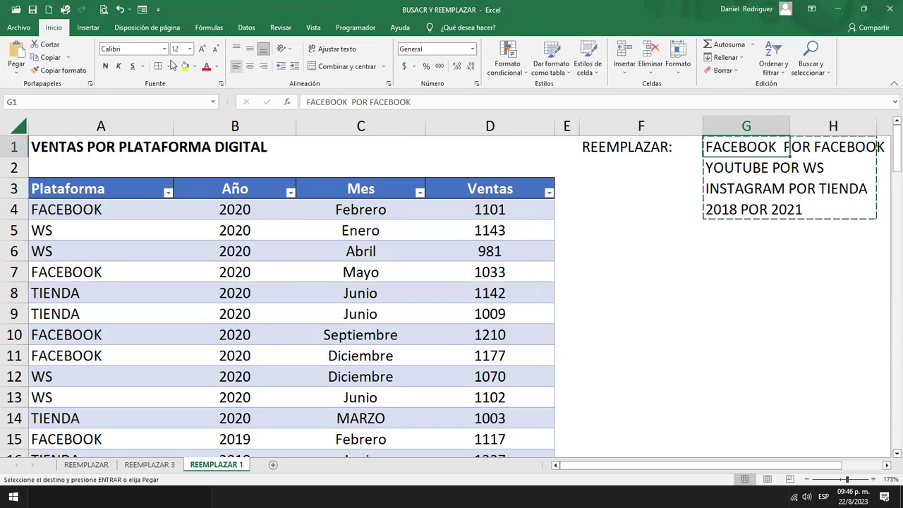
{"action": "left_click", "coordinate": [89, 83]}
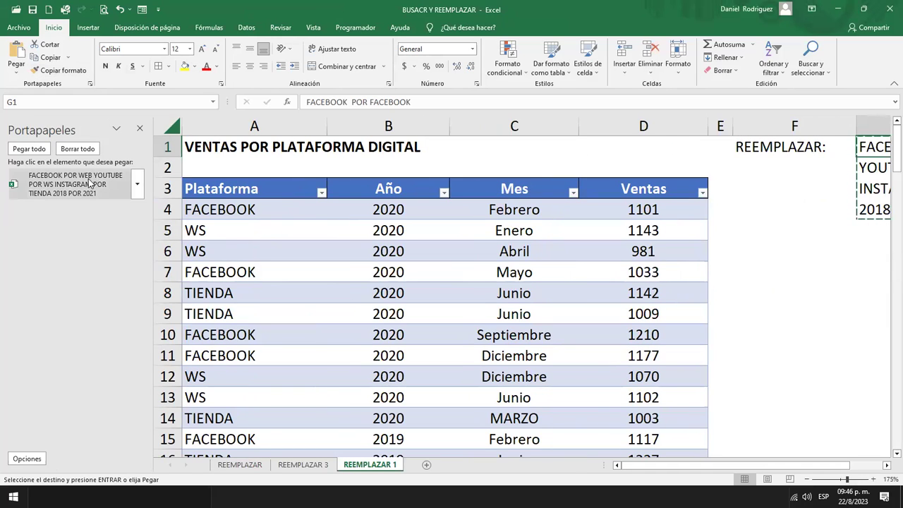
{"action": "left_click", "coordinate": [34, 152]}
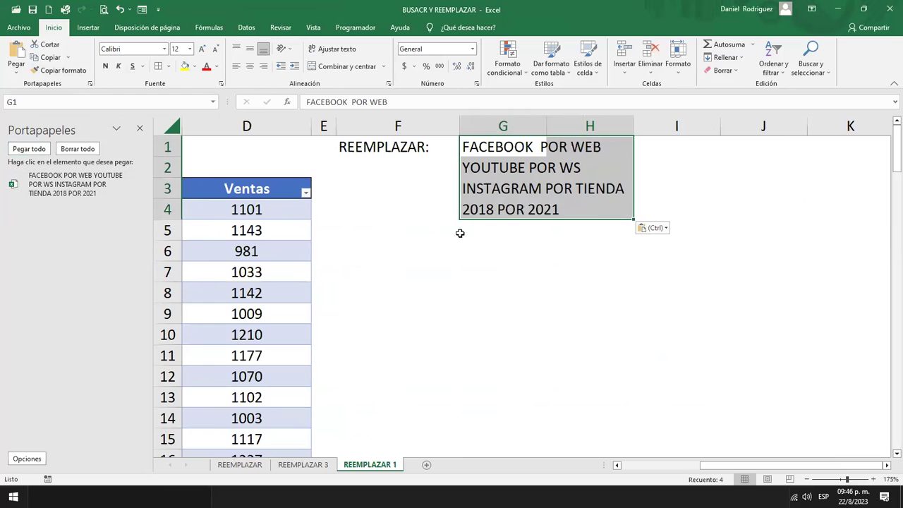
{"action": "left_click", "coordinate": [519, 251]}
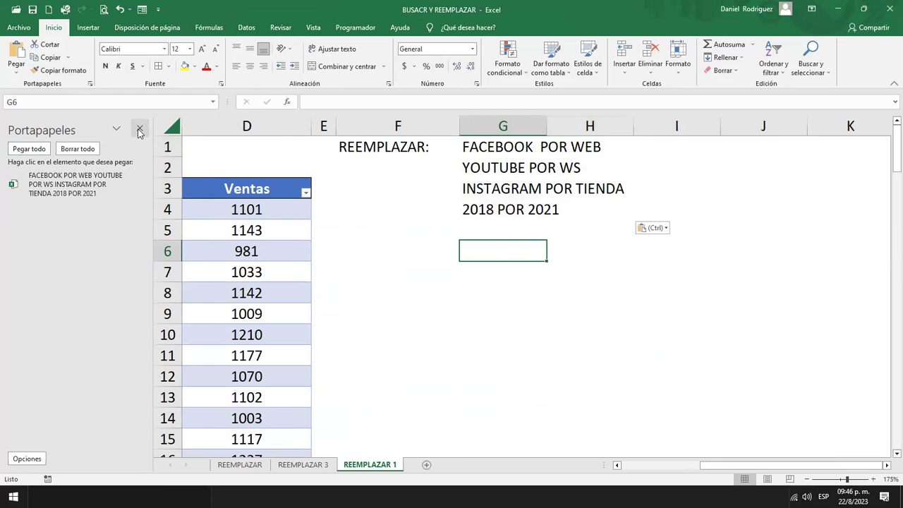
{"action": "left_click", "coordinate": [140, 131]}
{"action": "key", "text": "Left"}
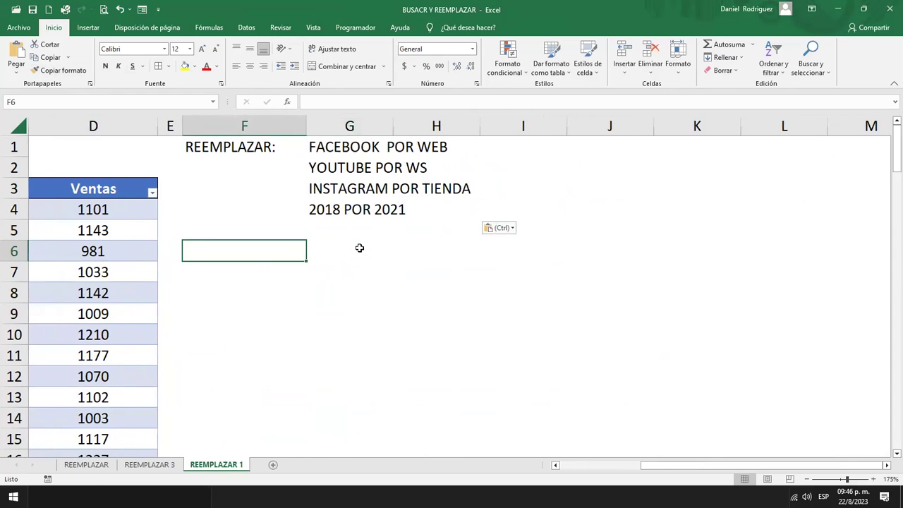
{"action": "key", "text": "Home"}
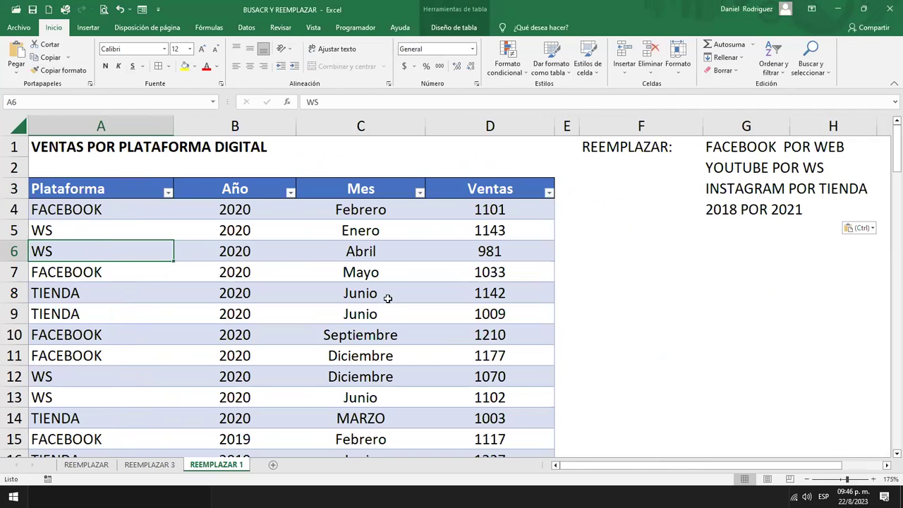
{"action": "left_click", "coordinate": [735, 163]}
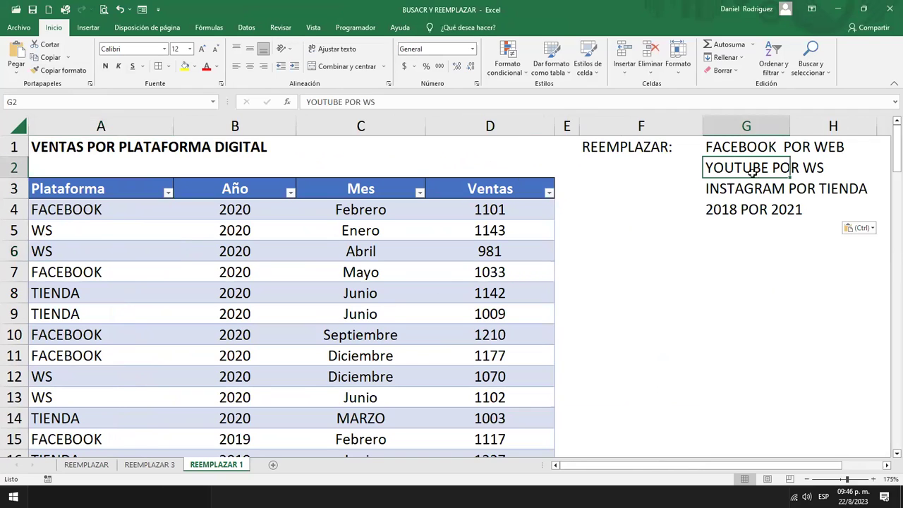
{"action": "left_click", "coordinate": [78, 215]}
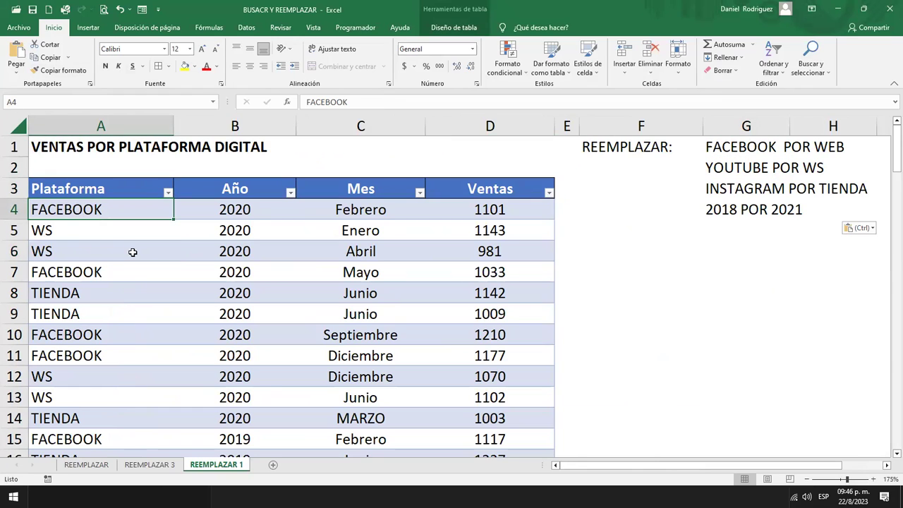
{"action": "key", "text": "Up"}
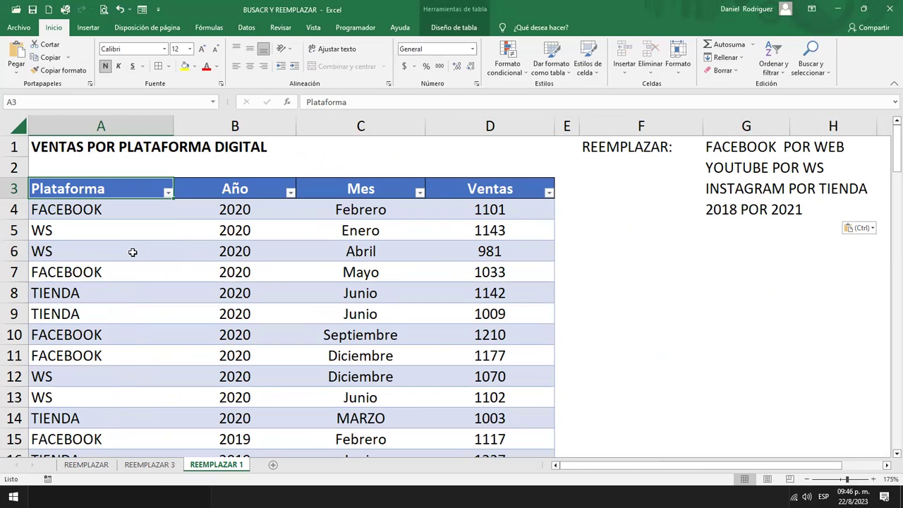
- Replace all WS entries with YUOTUBE using Replace All, 35 replacements
{"action": "key", "text": "ctrl+b"}
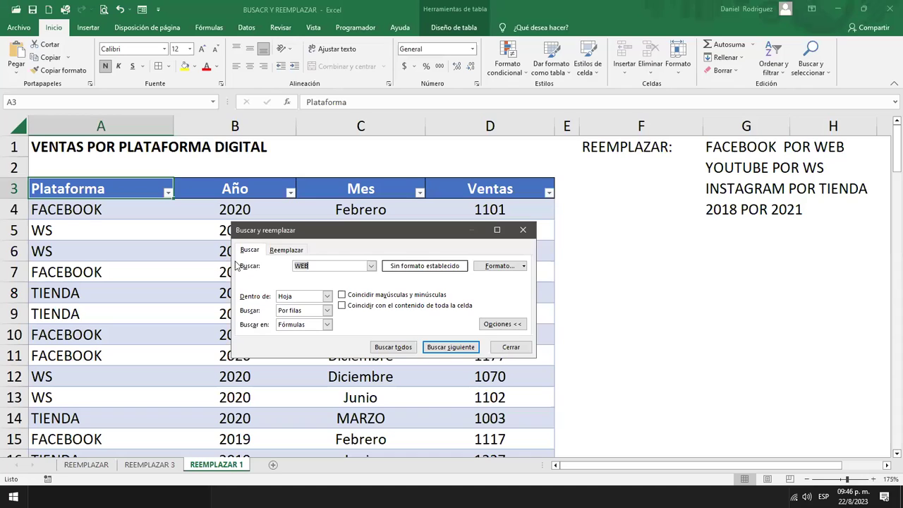
{"action": "left_click", "coordinate": [287, 250]}
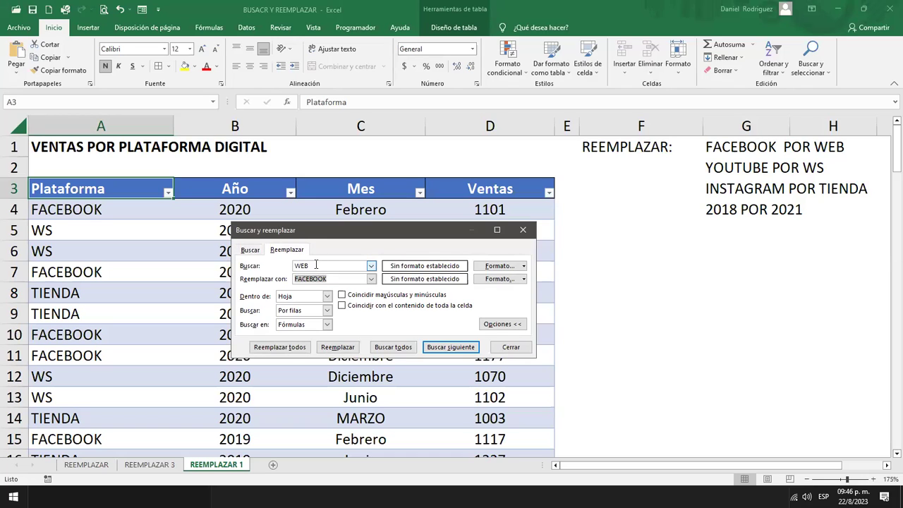
{"action": "key", "text": "shift+Tab"}
{"action": "type", "text": "WS"}
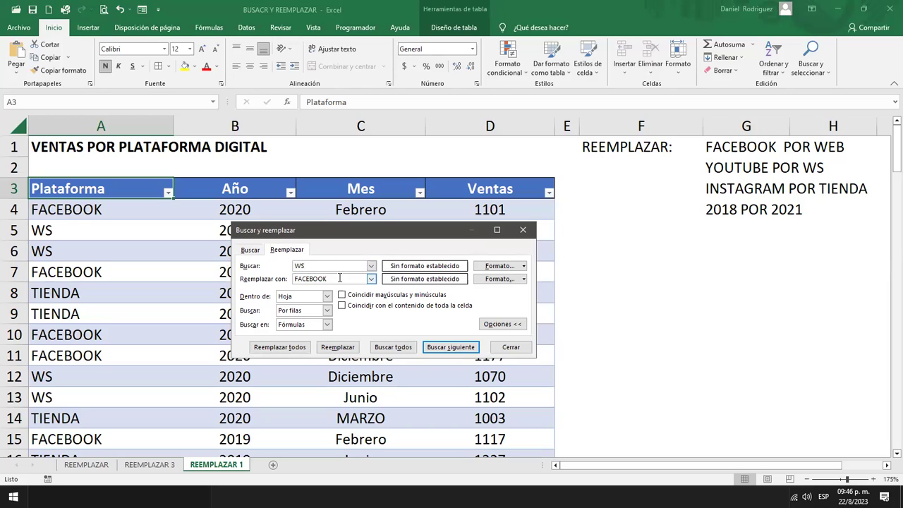
{"action": "key", "text": "Tab"}
{"action": "type", "text": "YOTUBE"}
{"action": "key", "text": "Home"}
{"action": "key", "text": "Right"}
{"action": "type", "text": "U"}
{"action": "left_click", "coordinate": [306, 347]}
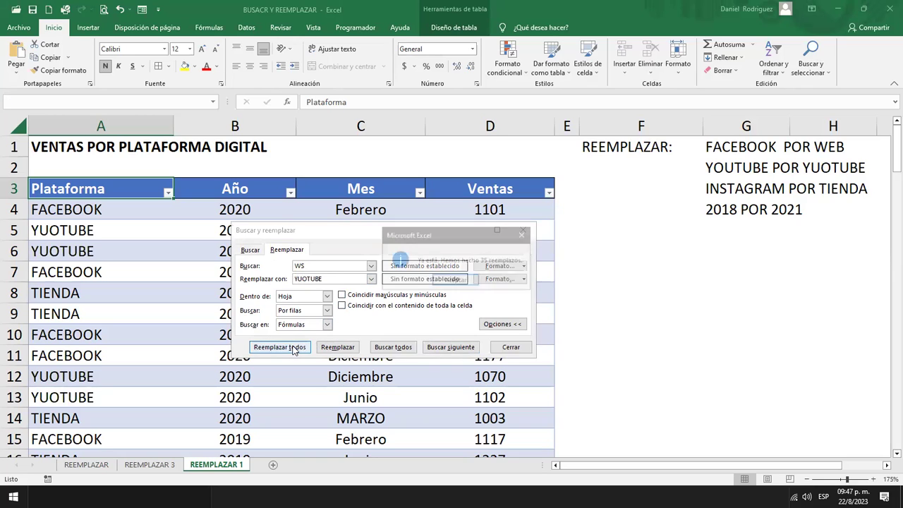
{"action": "left_click", "coordinate": [456, 281]}
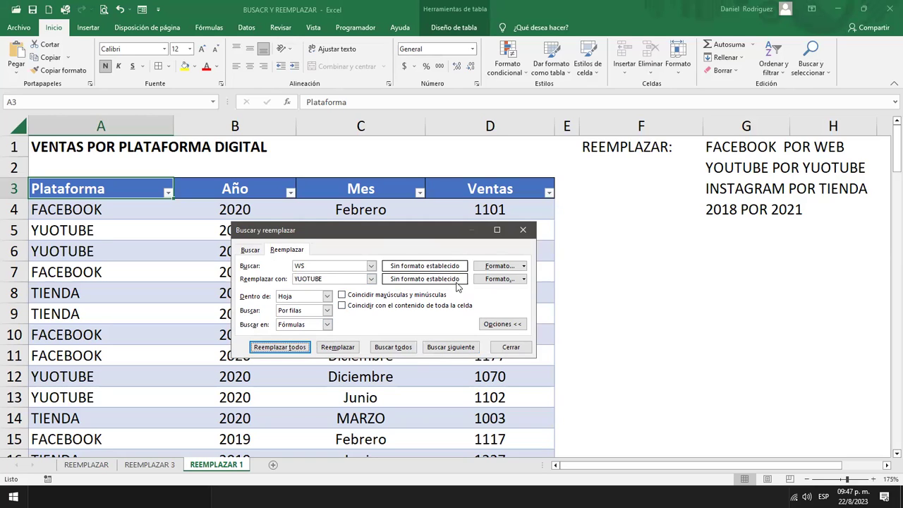
{"action": "left_click", "coordinate": [510, 347]}
{"action": "left_click", "coordinate": [168, 193]}
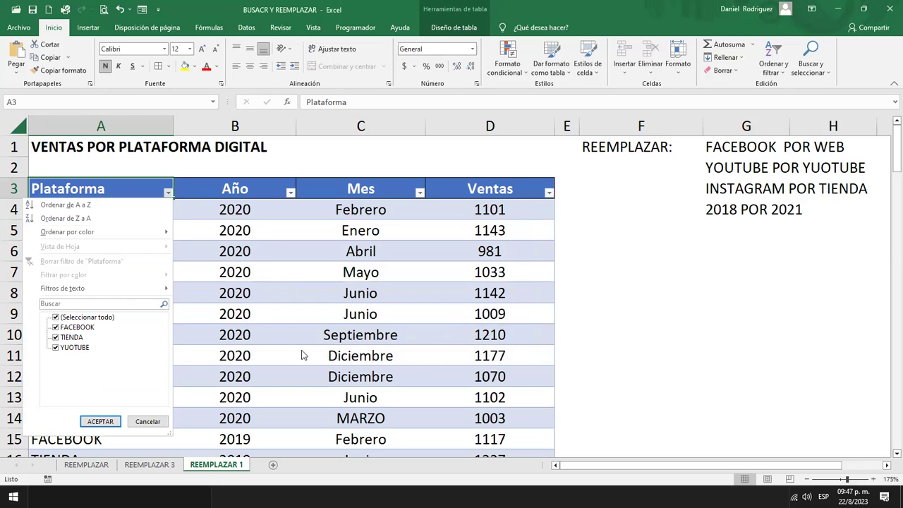
- Paste the original notes back into G1:H4 from the clipboard history
{"action": "left_click", "coordinate": [100, 421]}
{"action": "left_click", "coordinate": [720, 149]}
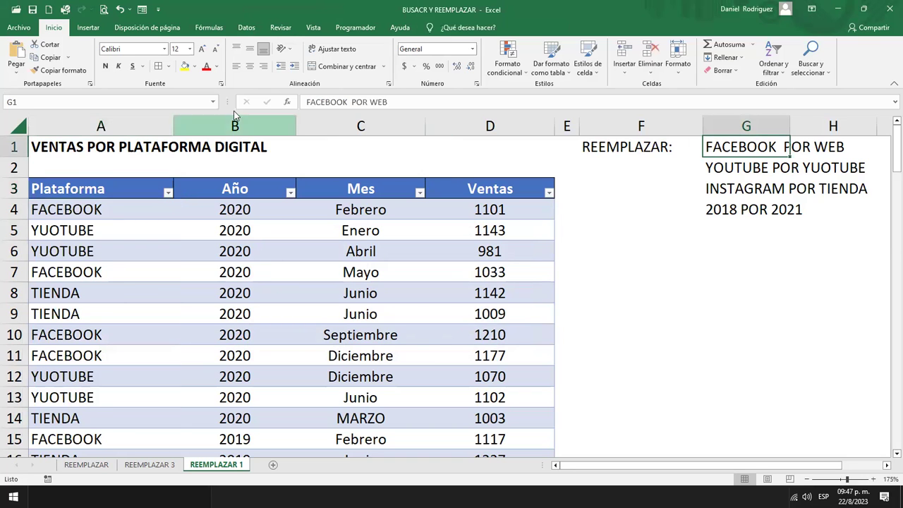
{"action": "left_click", "coordinate": [90, 83]}
{"action": "left_click", "coordinate": [29, 148]}
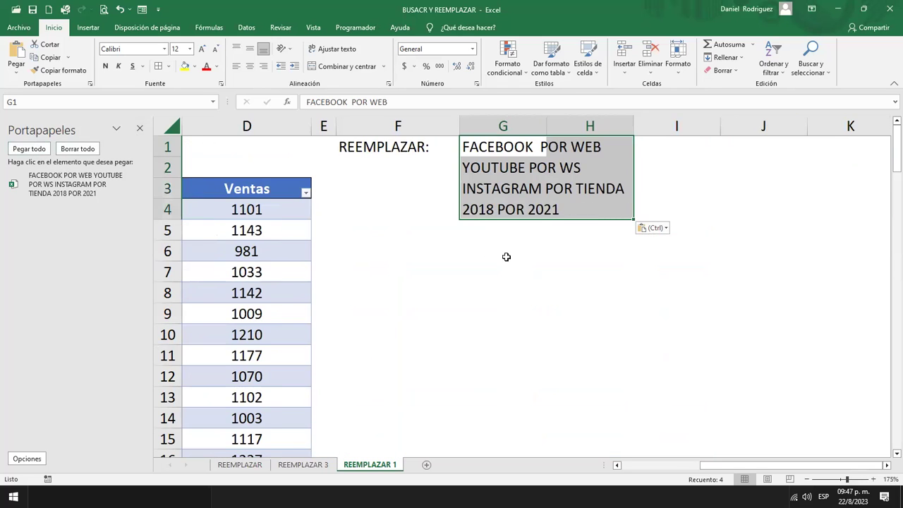
{"action": "left_click", "coordinate": [523, 256]}
{"action": "left_click", "coordinate": [115, 130]}
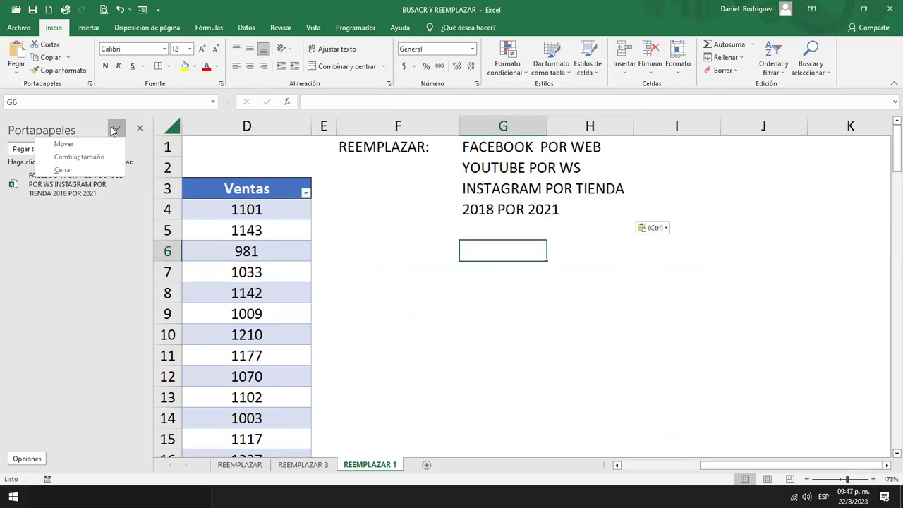
{"action": "left_click", "coordinate": [140, 128]}
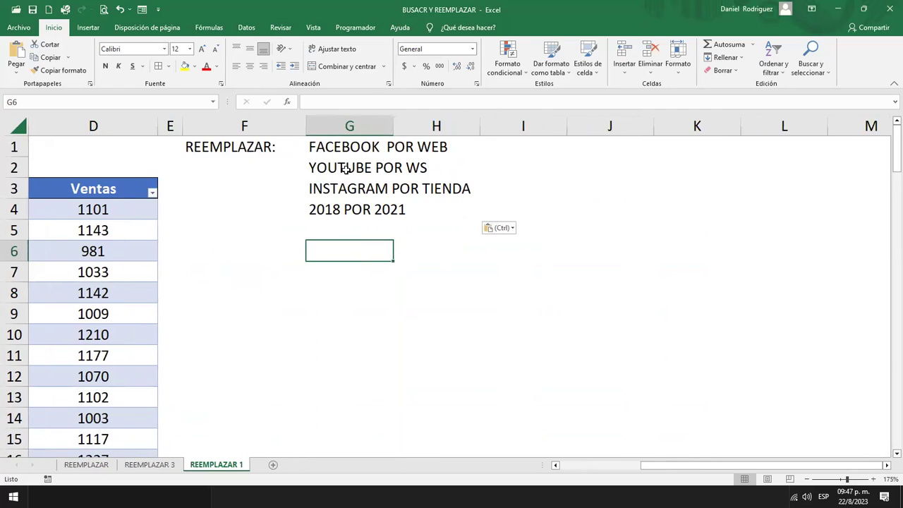
- Check the restored notes in G2 and G3, then return toward the table header
{"action": "left_click", "coordinate": [342, 170]}
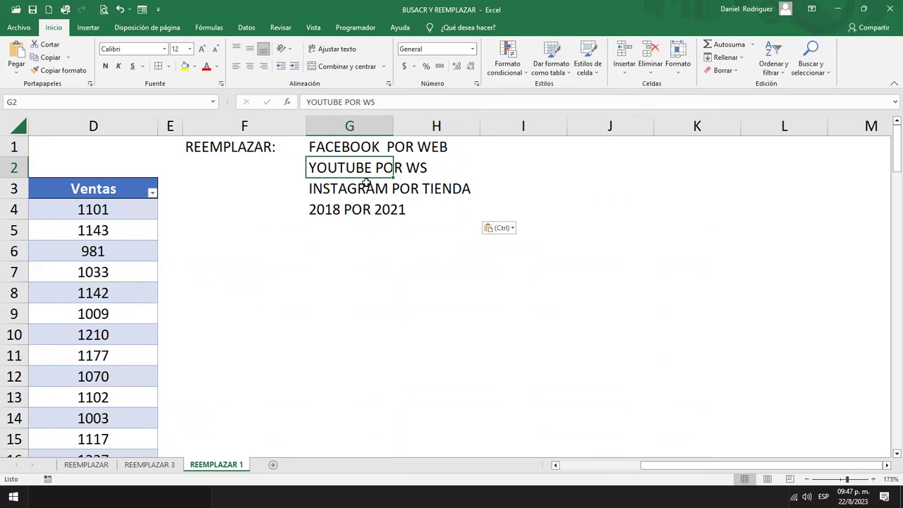
{"action": "left_click", "coordinate": [333, 189]}
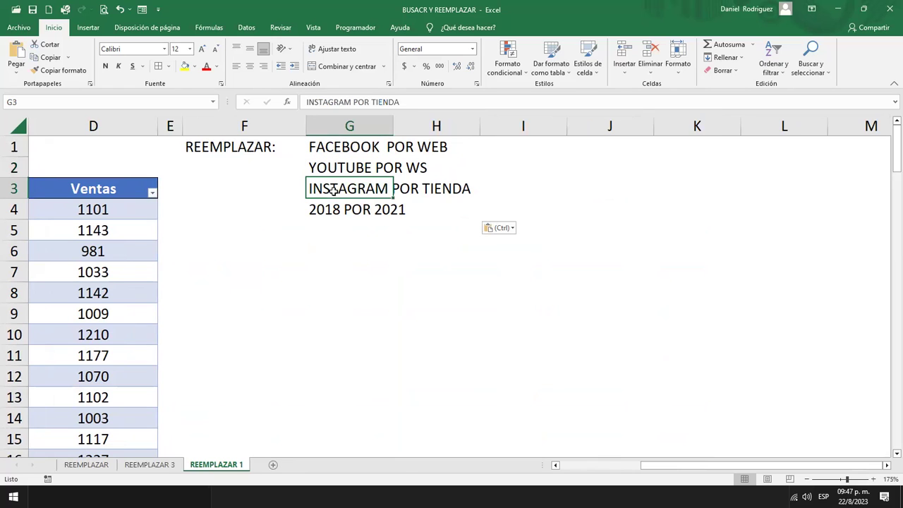
{"action": "left_click", "coordinate": [455, 190]}
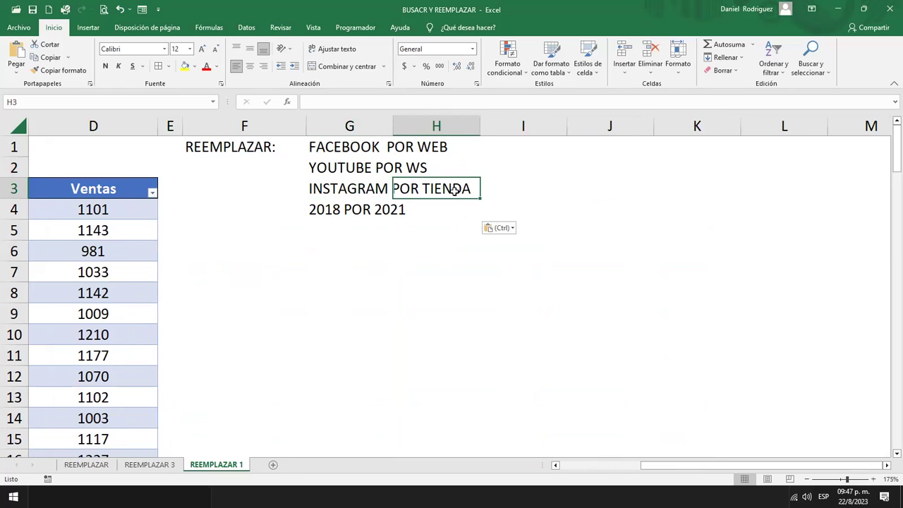
{"action": "left_click", "coordinate": [357, 186]}
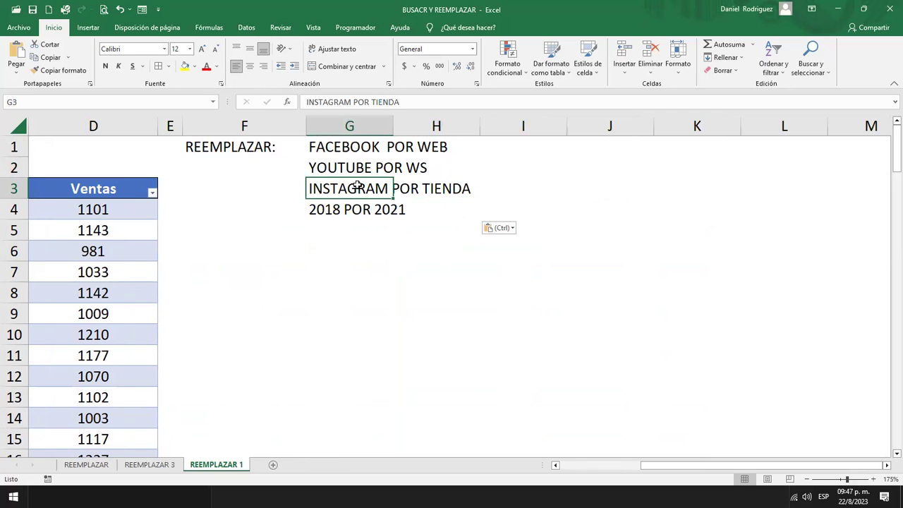
{"action": "key", "text": "Left"}
{"action": "key", "text": "Left"}
{"action": "key", "text": "Left"}
{"action": "key", "text": "Left"}
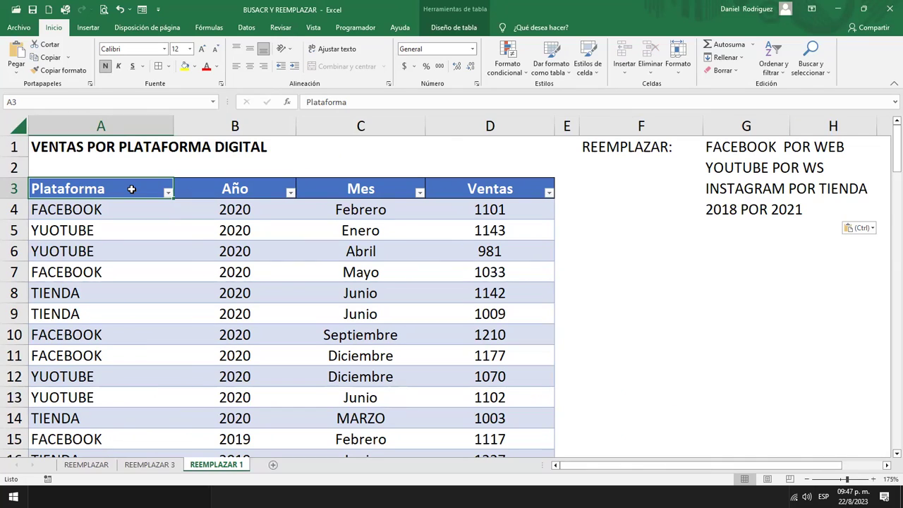
- Set the Replace search term to the misspelled YUOTUBE
{"action": "key", "text": "ctrl+b"}
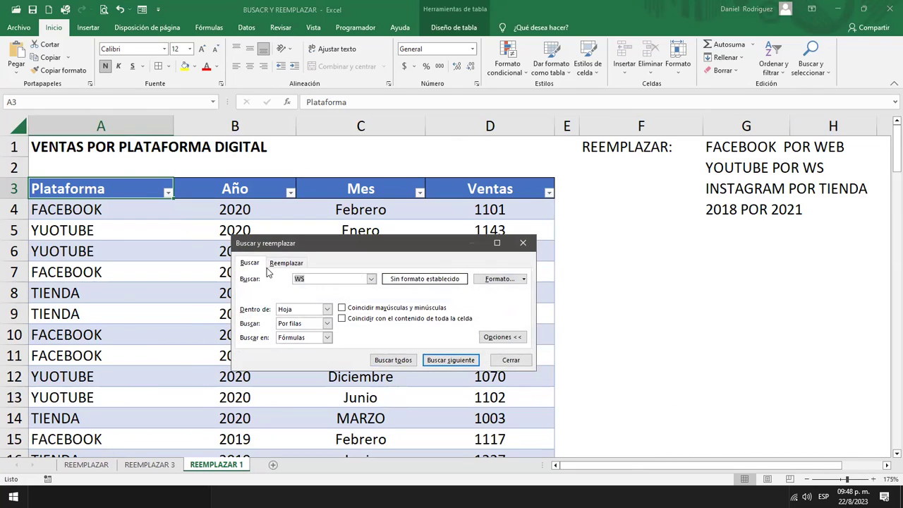
{"action": "left_click", "coordinate": [282, 264]}
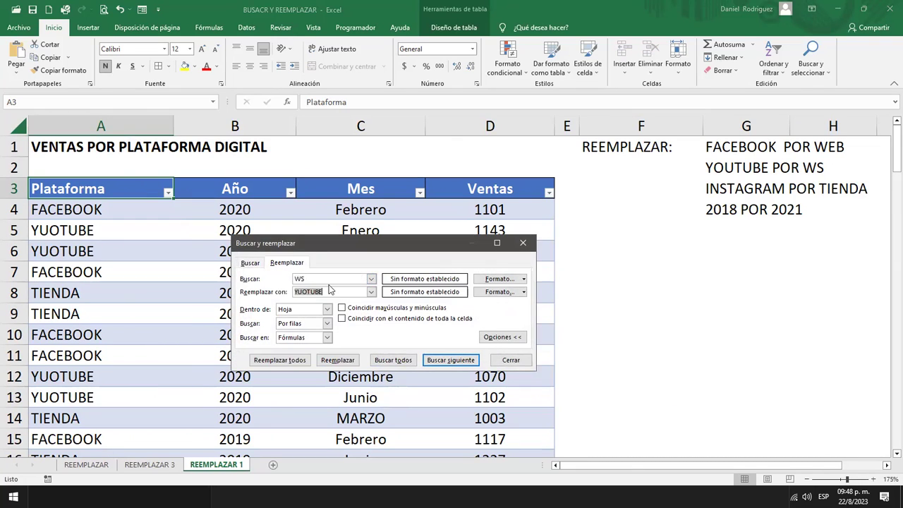
{"action": "double_click", "coordinate": [299, 279]}
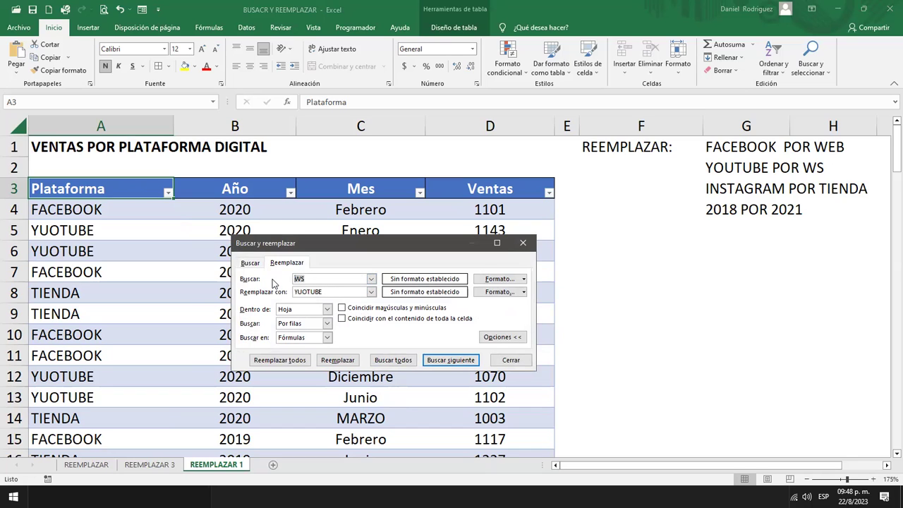
{"action": "left_click", "coordinate": [103, 233]}
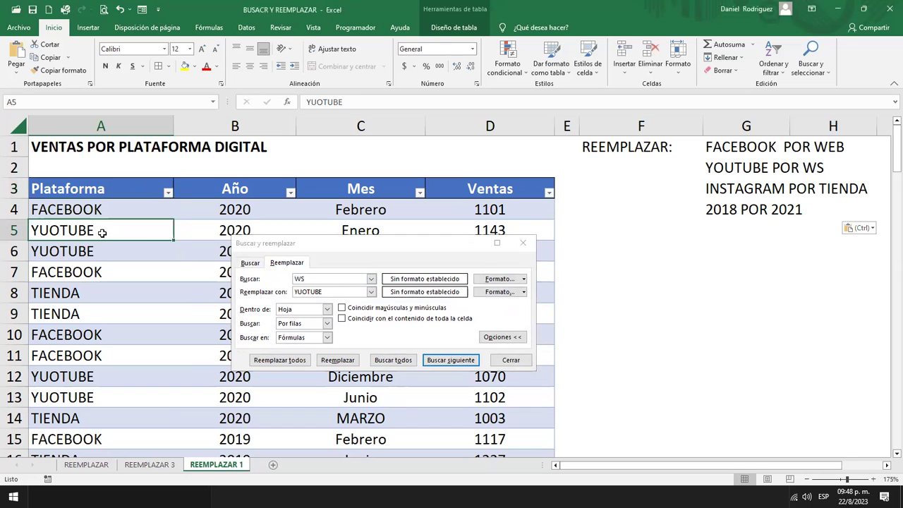
{"action": "left_click", "coordinate": [315, 280]}
{"action": "key", "text": "BackSpace"}
{"action": "key", "text": "BackSpace"}
{"action": "type", "text": "YO"}
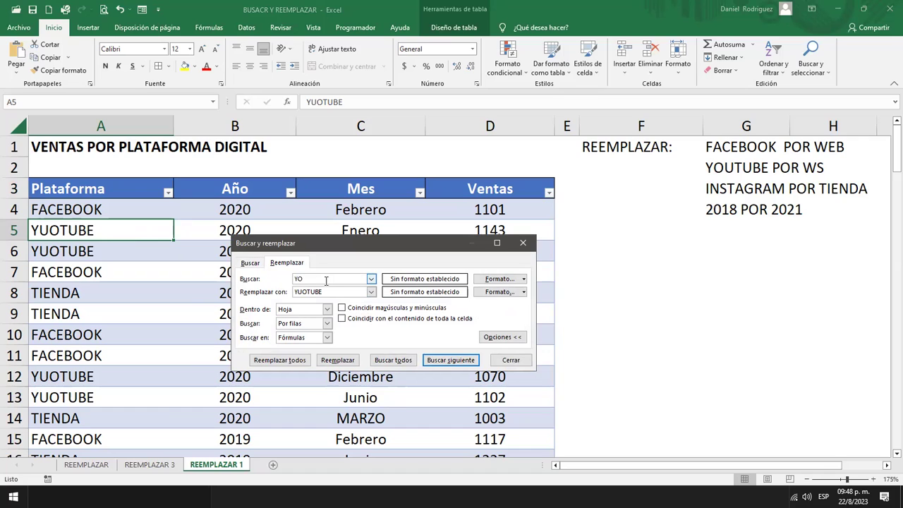
{"action": "type", "text": "OO"}
{"action": "key", "text": "BackSpace"}
- Replace all YUOTUBE with YOUTUBE, correcting 34 entries
{"action": "key", "text": "BackSpace"}
{"action": "type", "text": "UOTUBE"}
{"action": "left_click", "coordinate": [343, 292]}
{"action": "key", "text": "BackSpace"}
{"action": "key", "text": "BackSpace"}
{"action": "key", "text": "BackSpace"}
{"action": "key", "text": "BackSpace"}
{"action": "key", "text": "BackSpace"}
{"action": "key", "text": "BackSpace"}
{"action": "key", "text": "BackSpace"}
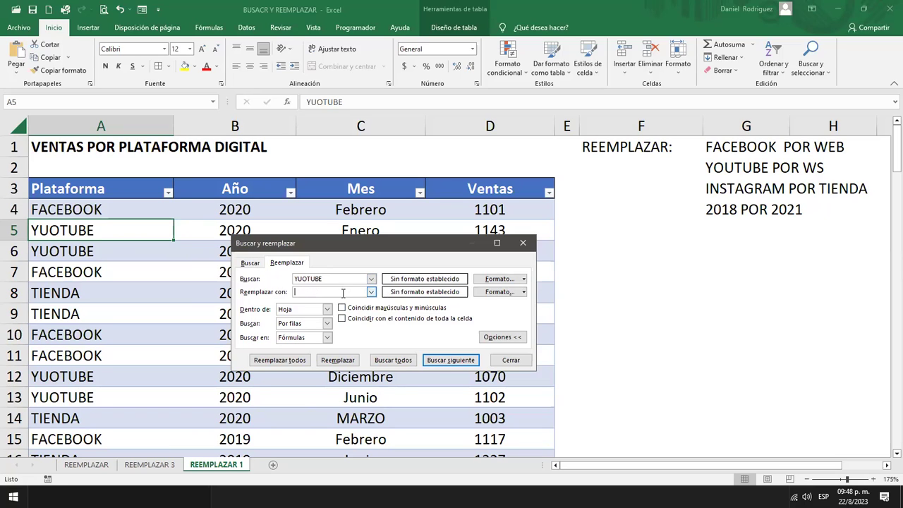
{"action": "type", "text": "YO"}
{"action": "type", "text": "UTUBE"}
{"action": "left_click", "coordinate": [283, 360]}
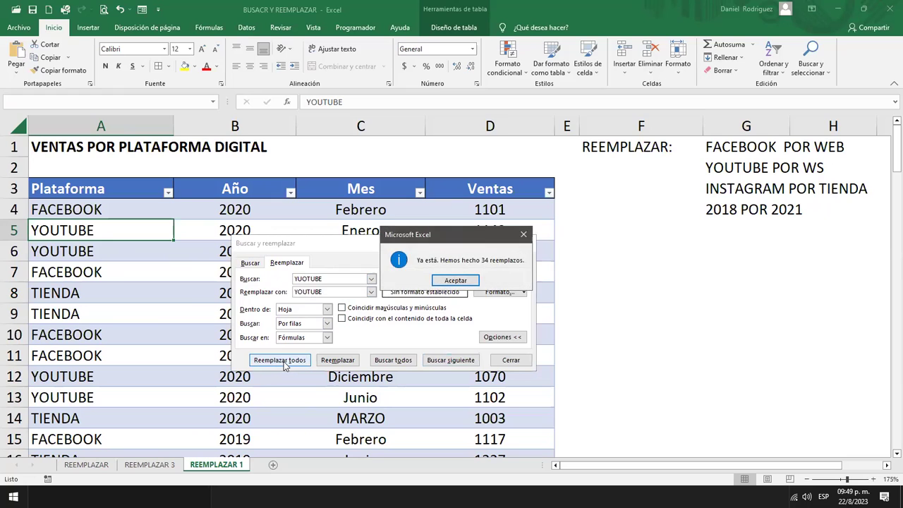
{"action": "left_click", "coordinate": [456, 283]}
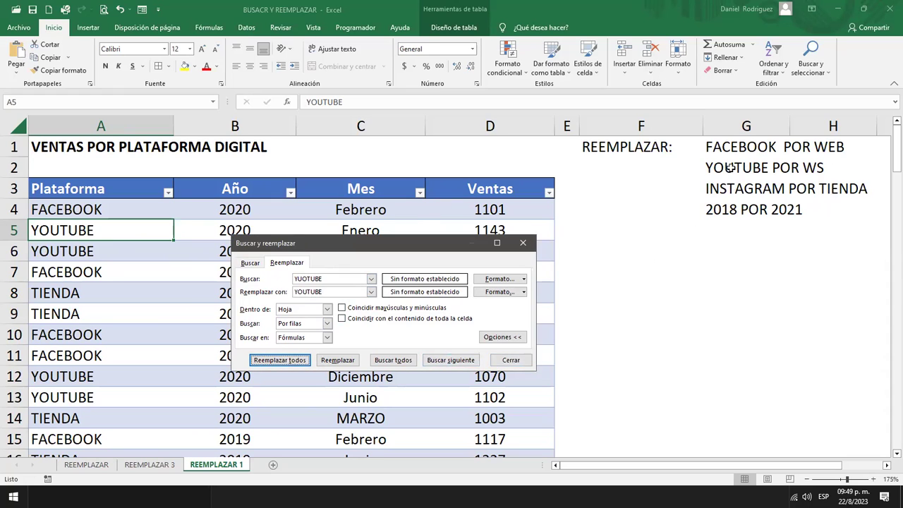
{"action": "left_click", "coordinate": [511, 361]}
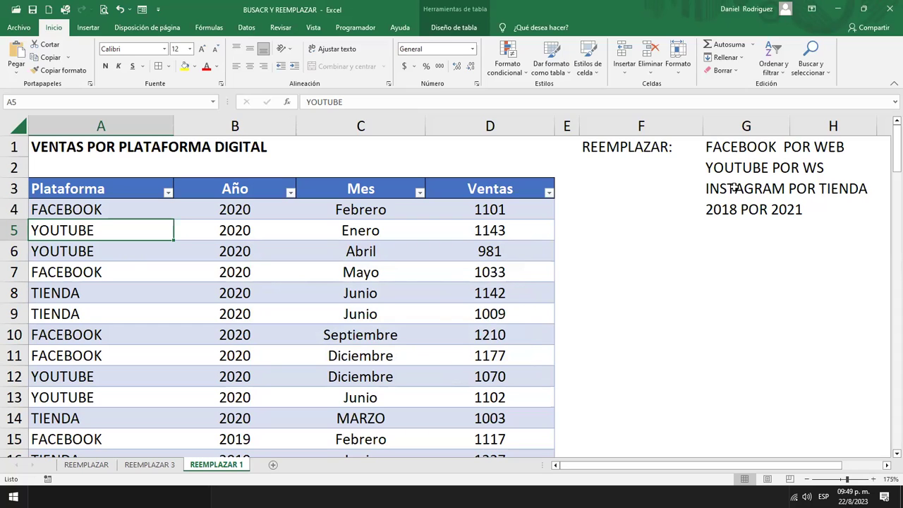
- From A3, replace every TIENDA with INSTAGRAM, 35 replacements
{"action": "left_click", "coordinate": [120, 203]}
{"action": "left_click", "coordinate": [101, 192]}
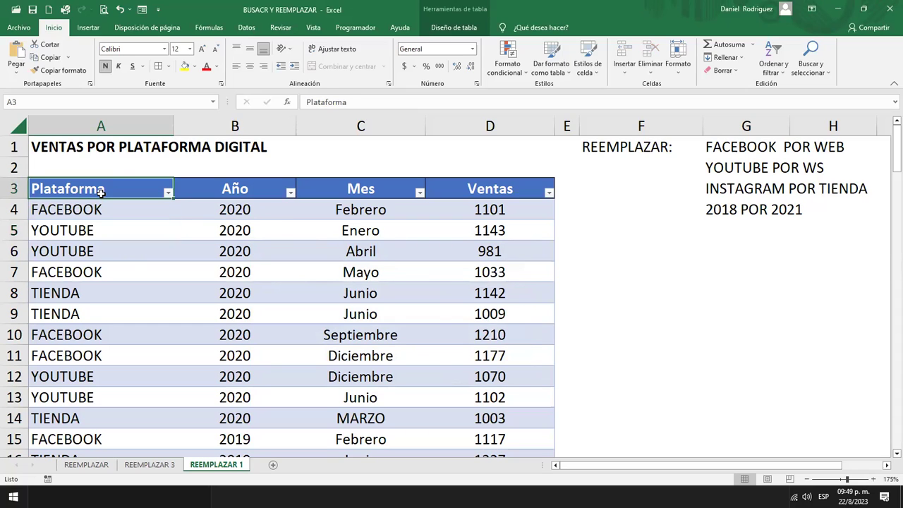
{"action": "key", "text": "ctrl+b"}
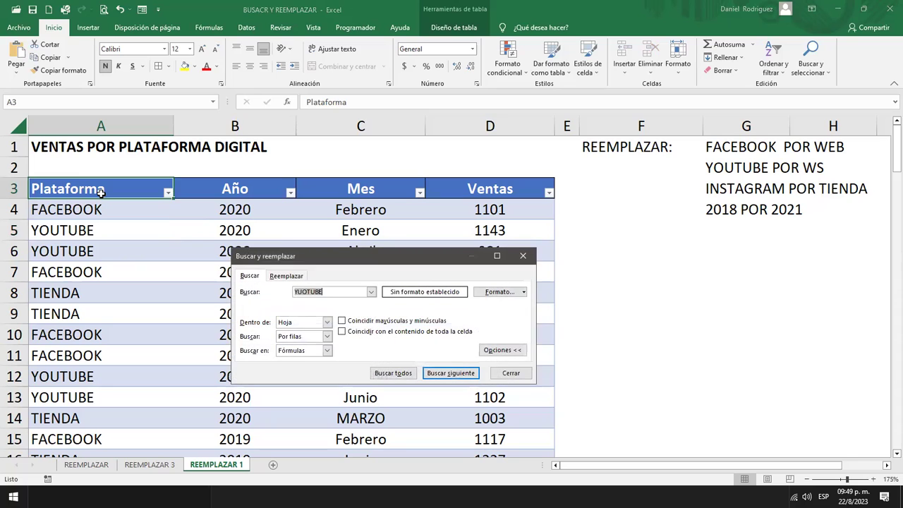
{"action": "left_click", "coordinate": [292, 280]}
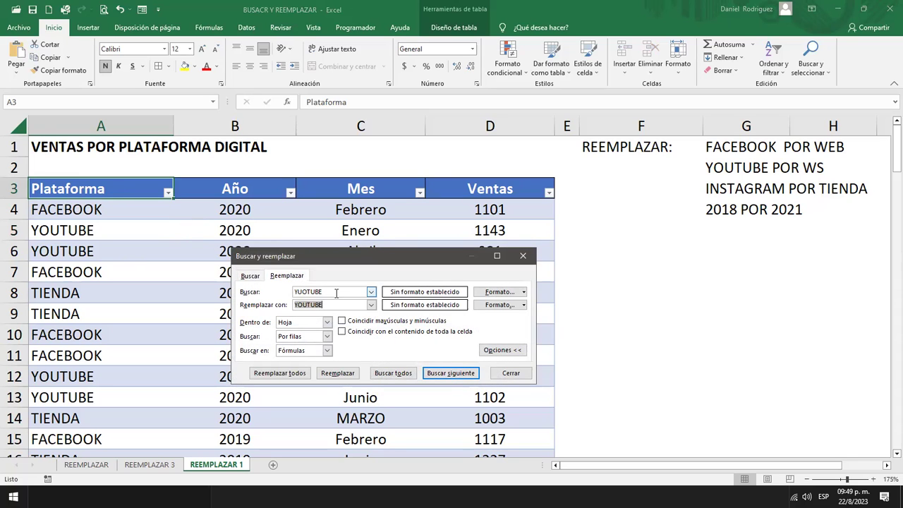
{"action": "left_click_drag", "start_coordinate": [336, 293], "coordinate": [268, 295]}
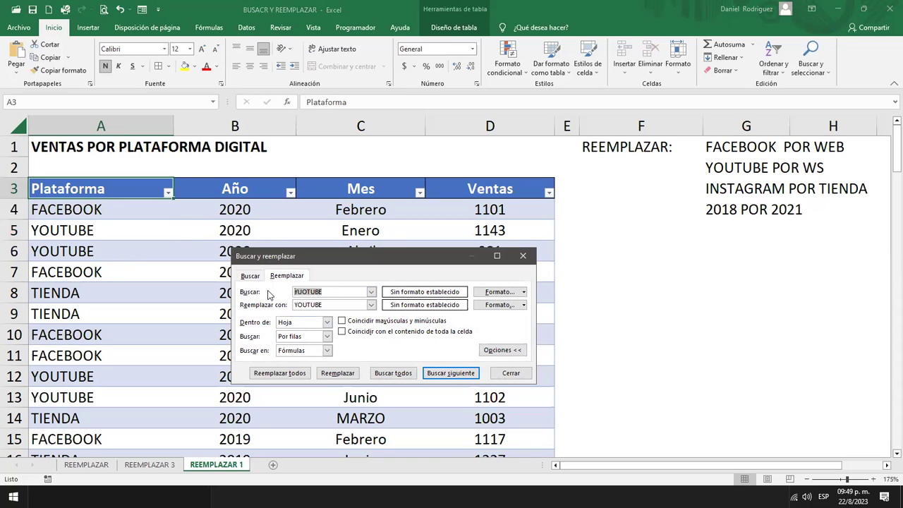
{"action": "key", "text": "BackSpace"}
{"action": "type", "text": "TIENDA"}
{"action": "left_click_drag", "start_coordinate": [336, 306], "coordinate": [268, 311]}
{"action": "type", "text": "INSTAGRAM"}
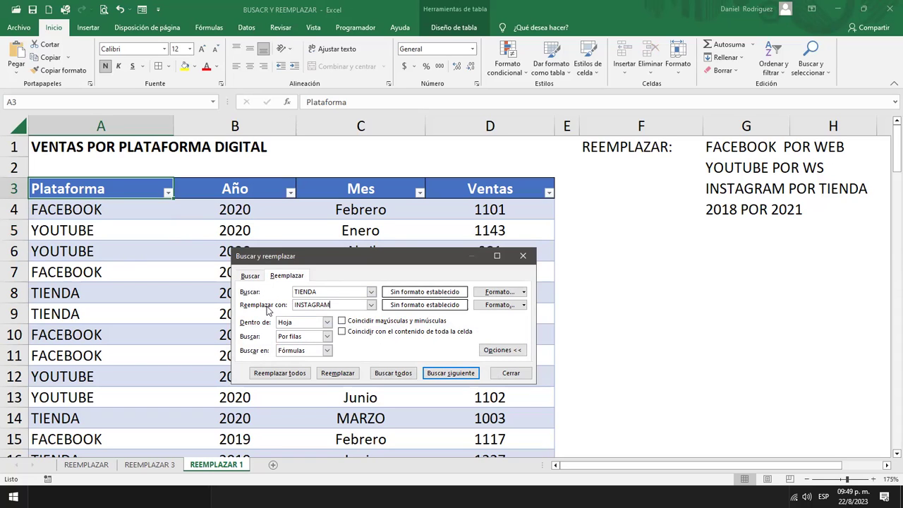
{"action": "left_click", "coordinate": [298, 376]}
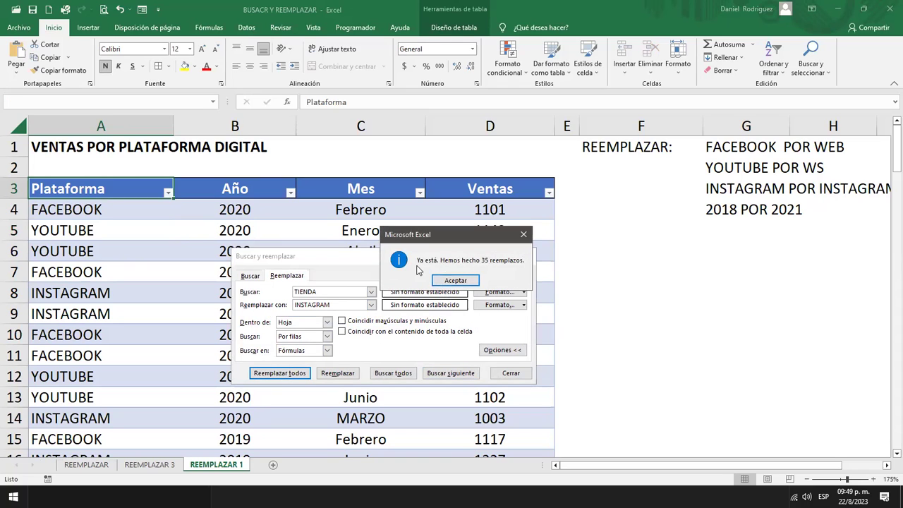
{"action": "left_click", "coordinate": [459, 282]}
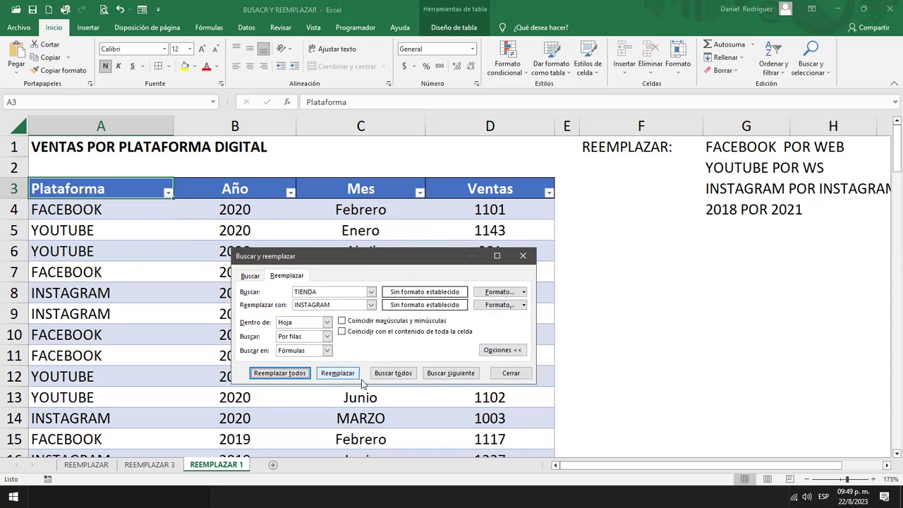
{"action": "left_click", "coordinate": [511, 372]}
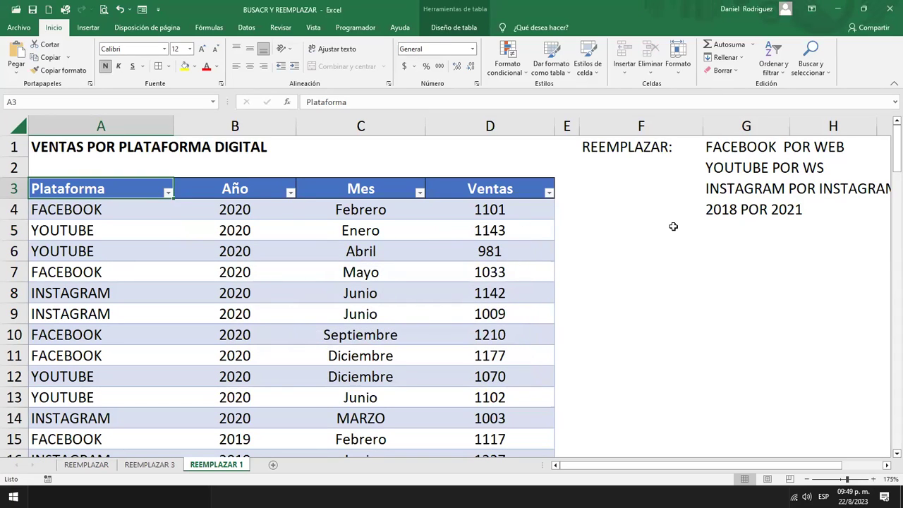
{"action": "left_click", "coordinate": [291, 192]}
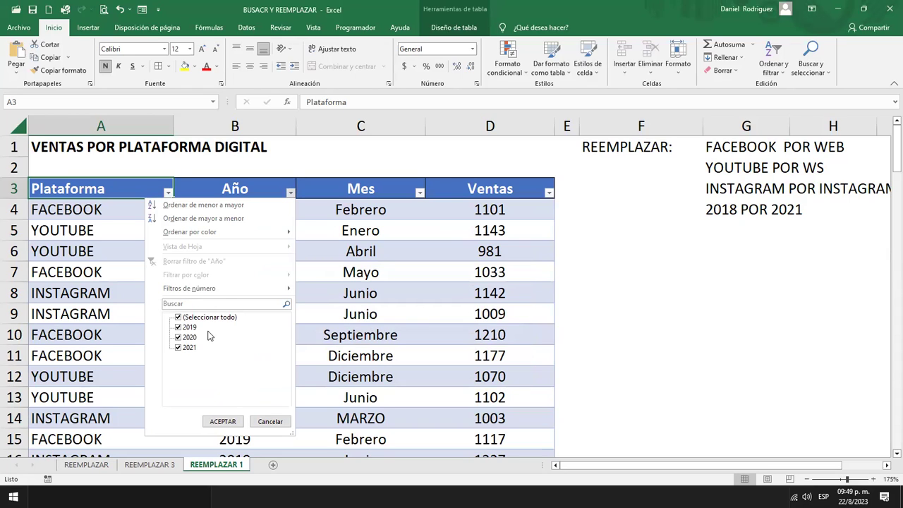
{"action": "left_click", "coordinate": [251, 193]}
{"action": "left_click", "coordinate": [250, 190]}
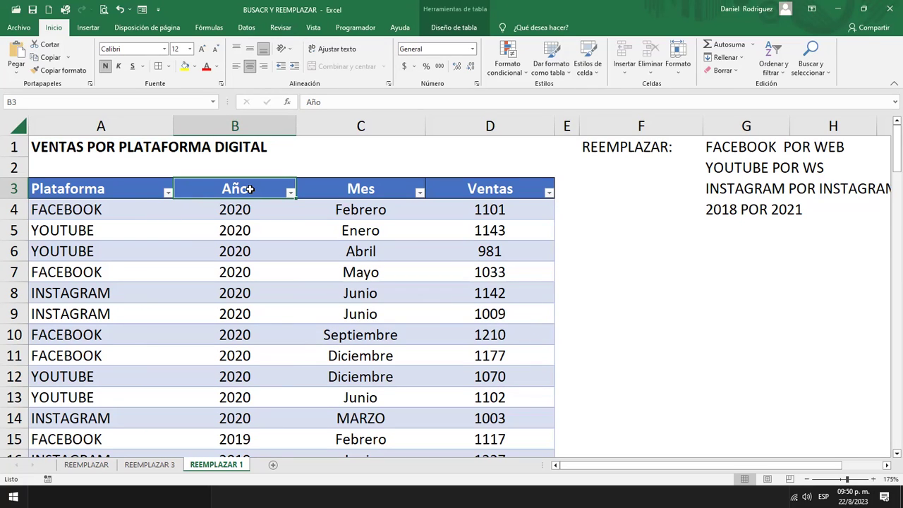
- Replace every 2021 with 2018 (34 replacements) and check the Año column's years
{"action": "key", "text": "ctrl+b"}
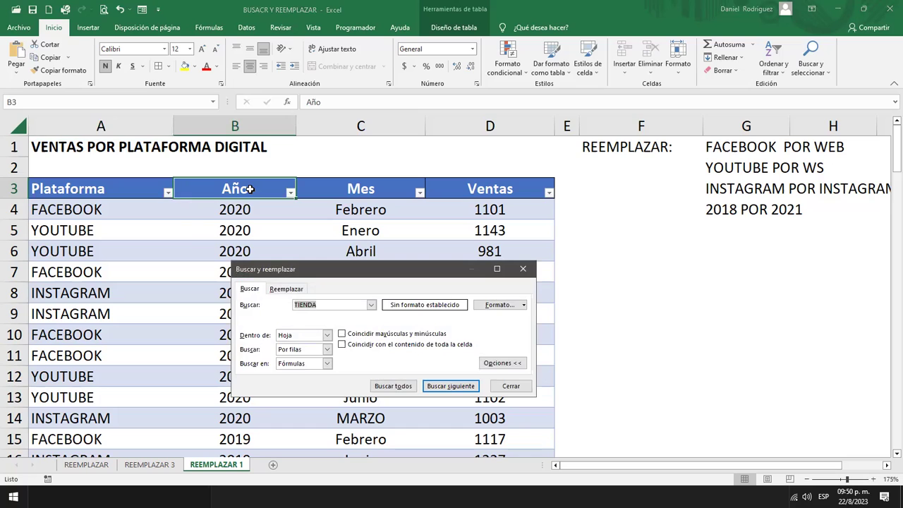
{"action": "left_click", "coordinate": [288, 289]}
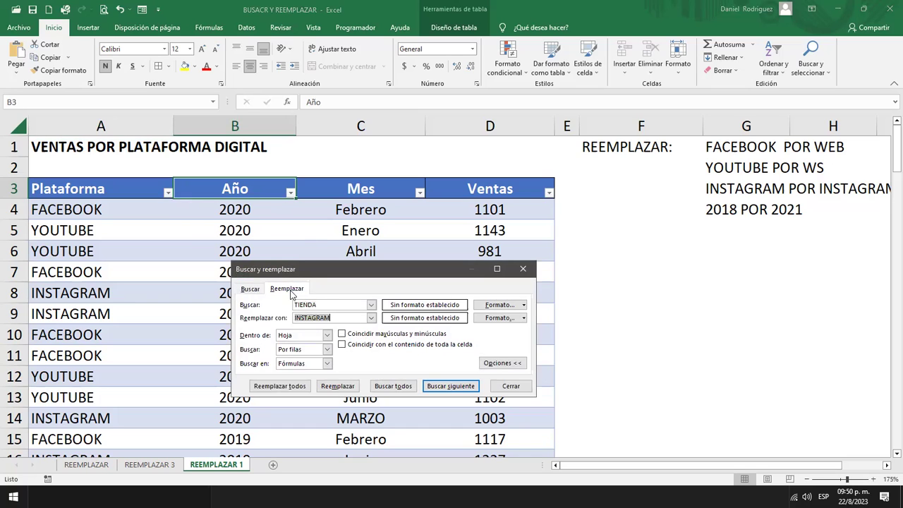
{"action": "left_click_drag", "start_coordinate": [329, 305], "coordinate": [244, 307]}
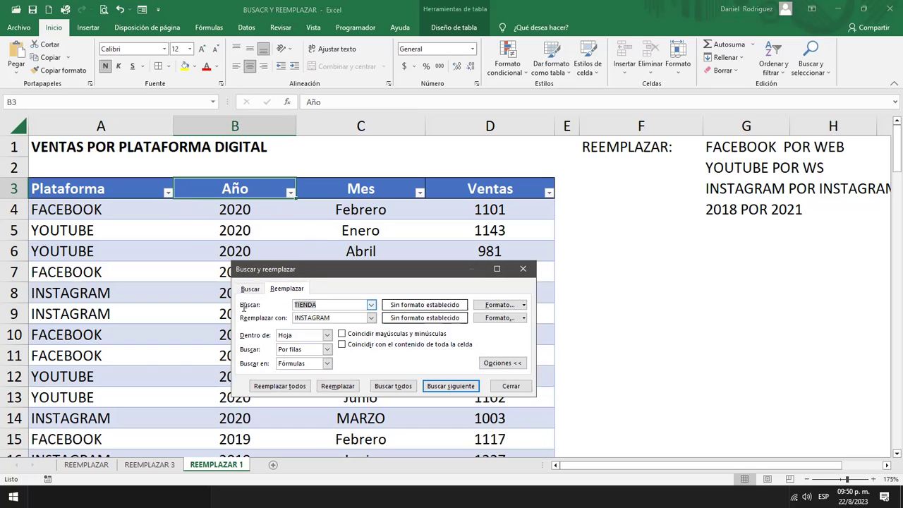
{"action": "type", "text": "2021"}
{"action": "key", "text": "Tab"}
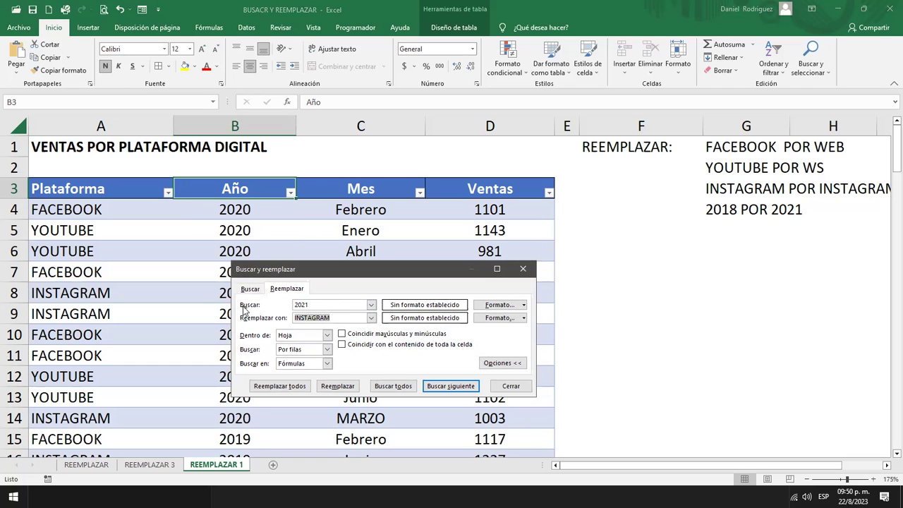
{"action": "type", "text": "201"}
{"action": "type", "text": "8"}
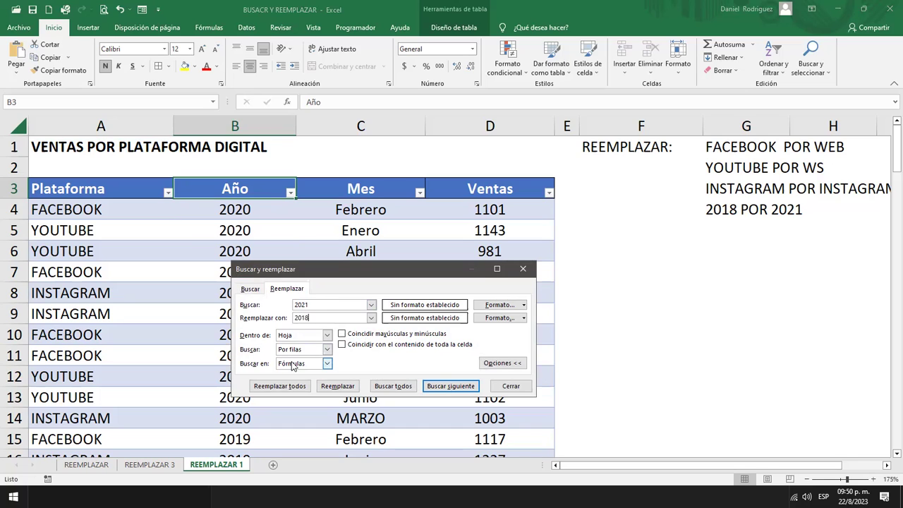
{"action": "left_click", "coordinate": [288, 390]}
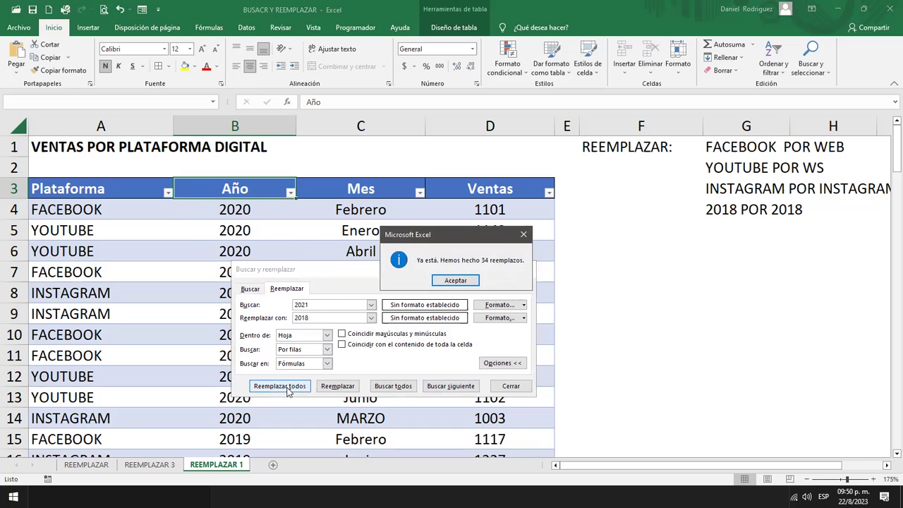
{"action": "left_click", "coordinate": [457, 281]}
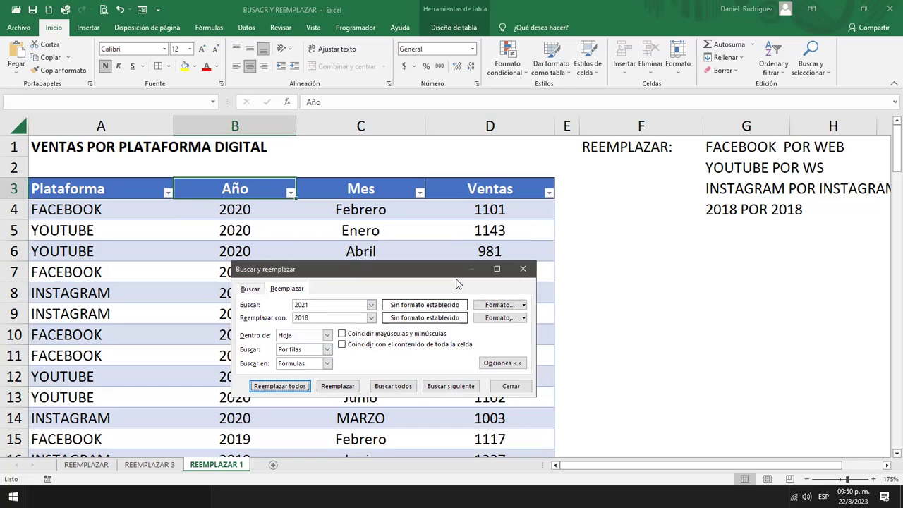
{"action": "left_click", "coordinate": [506, 389]}
{"action": "left_click", "coordinate": [291, 193]}
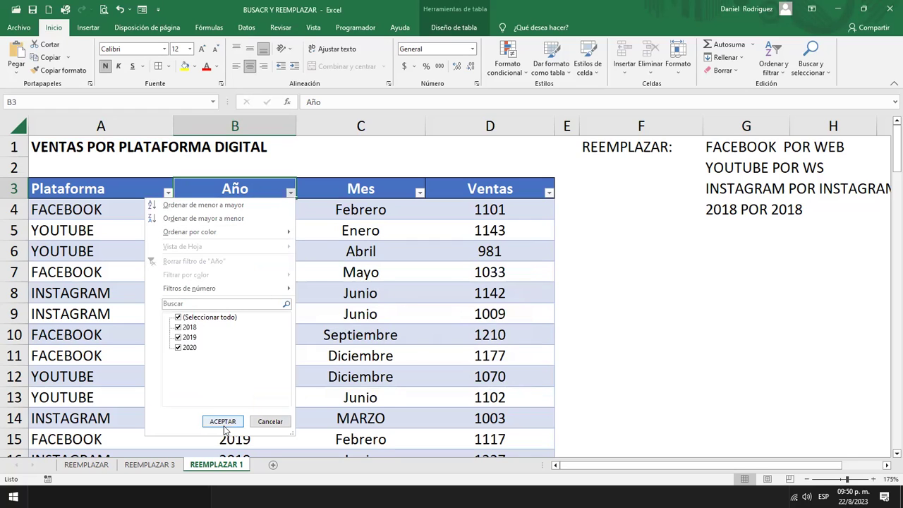
{"action": "left_click", "coordinate": [270, 423]}
{"action": "left_click", "coordinate": [641, 289]}
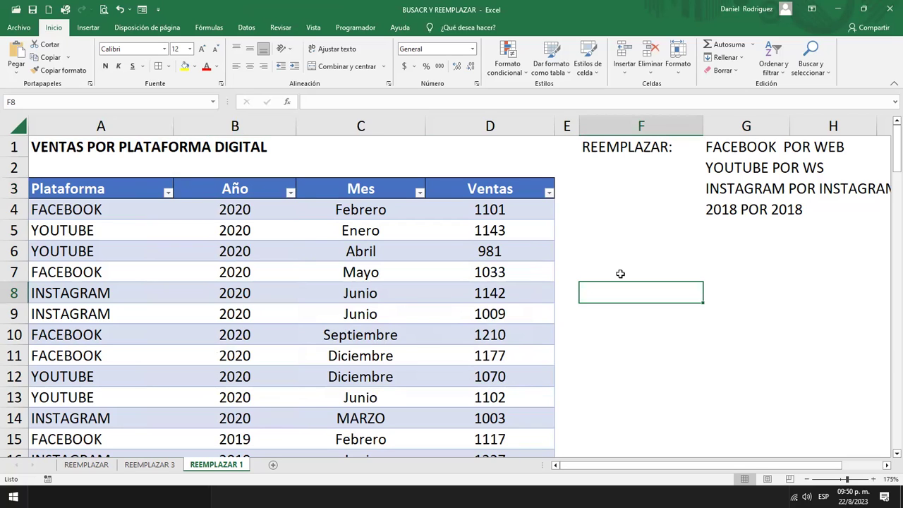
{"action": "left_click", "coordinate": [245, 127]}
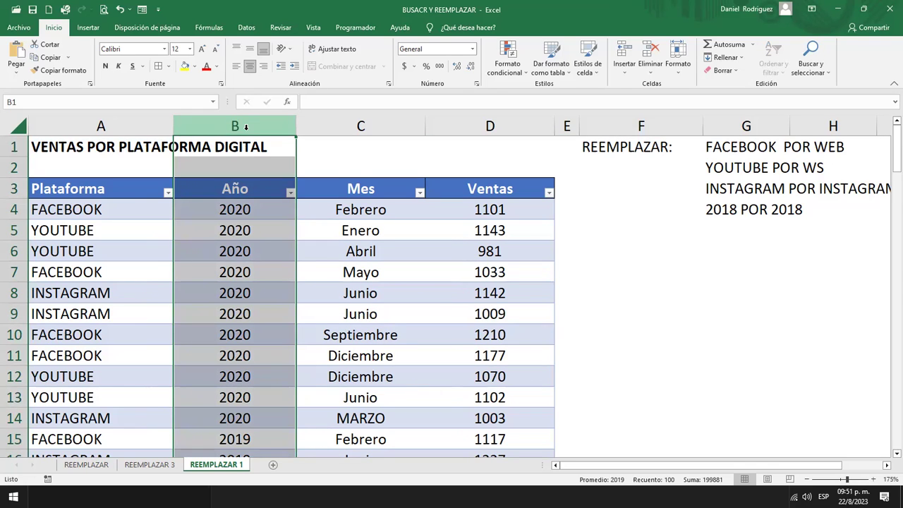
{"action": "left_click", "coordinate": [226, 212]}
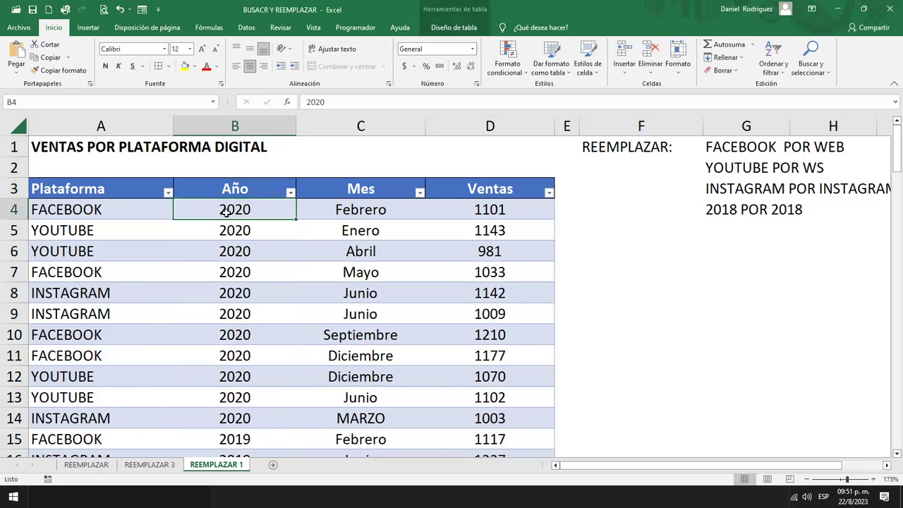
{"action": "left_click", "coordinate": [88, 211]}
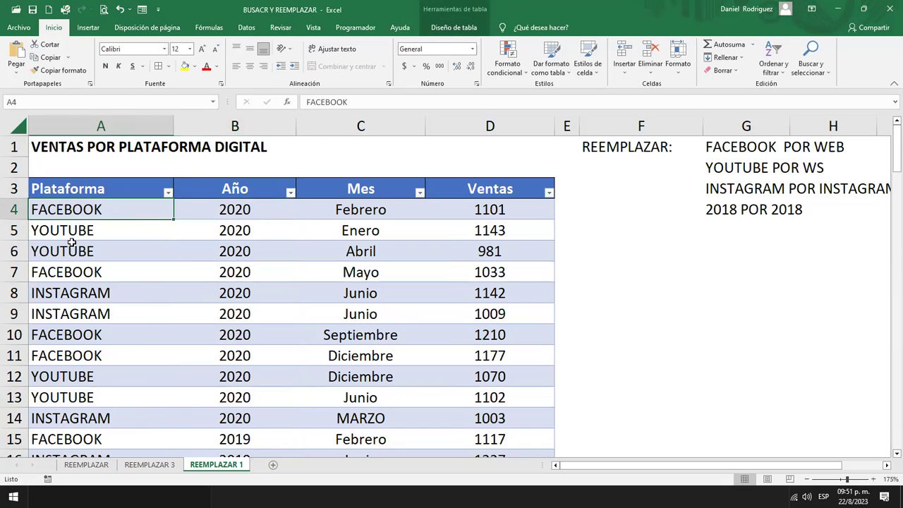
{"action": "left_click", "coordinate": [74, 230]}
{"action": "left_click", "coordinate": [74, 252]}
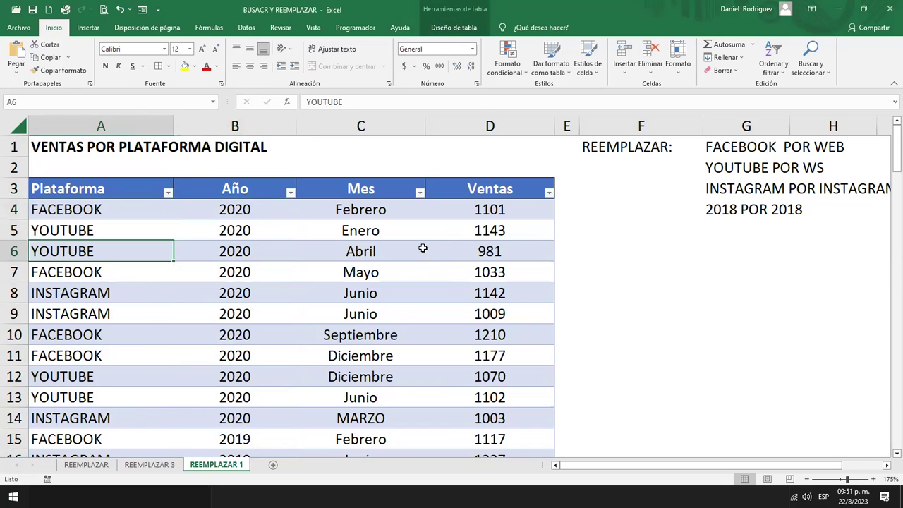
{"action": "scroll", "coordinate": [635, 235], "scroll_direction": "down", "scroll_amount": 3}
{"action": "scroll", "coordinate": [635, 234], "scroll_direction": "up", "scroll_amount": 3}
{"action": "left_click", "coordinate": [103, 211]}
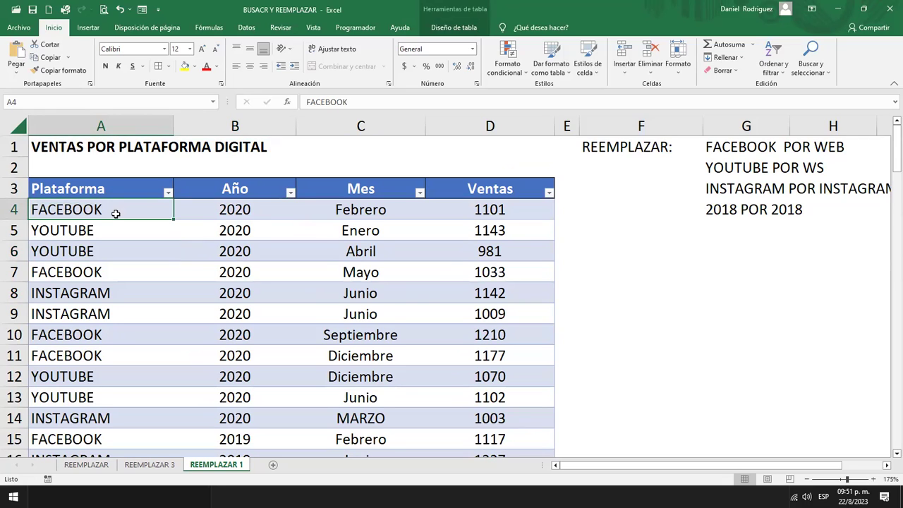
{"action": "left_click", "coordinate": [676, 244]}
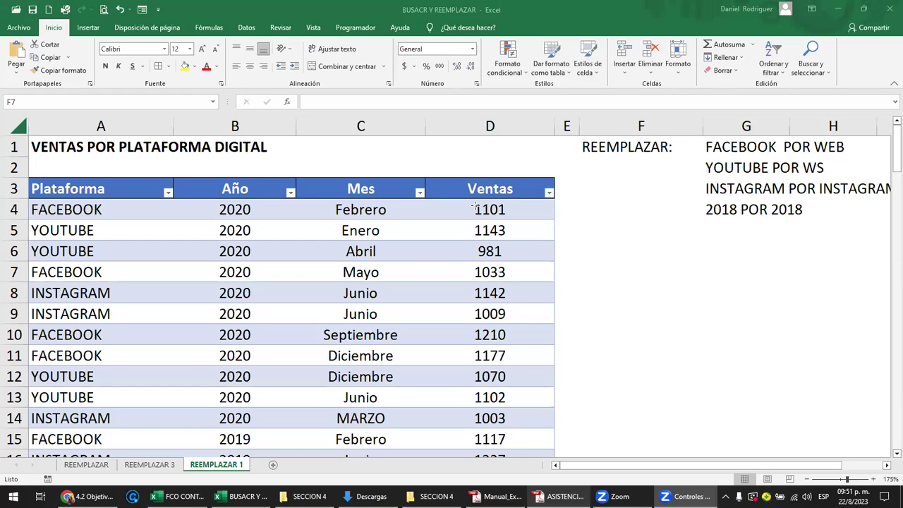
- Switch to the Excel manual PDF and scroll into the CARACTERES COMODÍN section
{"action": "key", "text": "alt+Tab"}
{"action": "scroll", "coordinate": [577, 192], "scroll_direction": "down", "scroll_amount": 2}
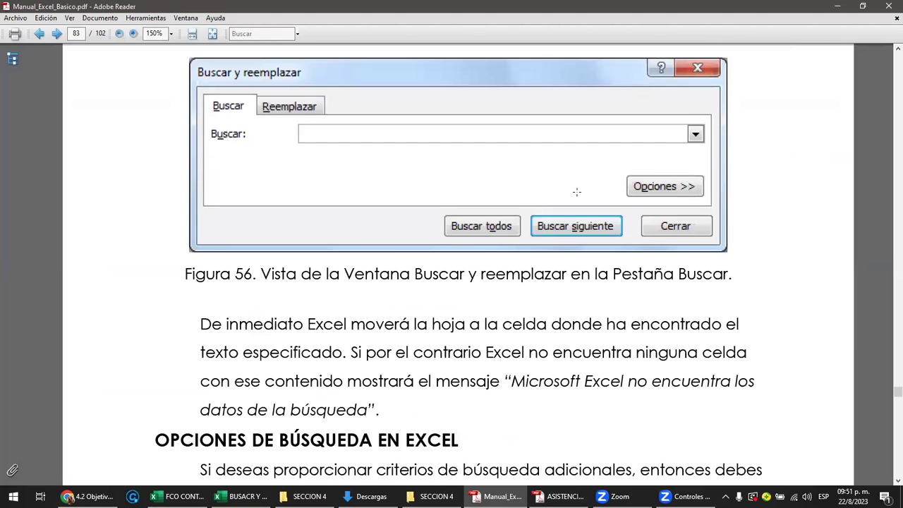
{"action": "scroll", "coordinate": [577, 192], "scroll_direction": "down", "scroll_amount": 1}
{"action": "scroll", "coordinate": [577, 192], "scroll_direction": "down", "scroll_amount": 1}
{"action": "scroll", "coordinate": [577, 192], "scroll_direction": "down", "scroll_amount": 1}
{"action": "scroll", "coordinate": [577, 192], "scroll_direction": "down", "scroll_amount": 2}
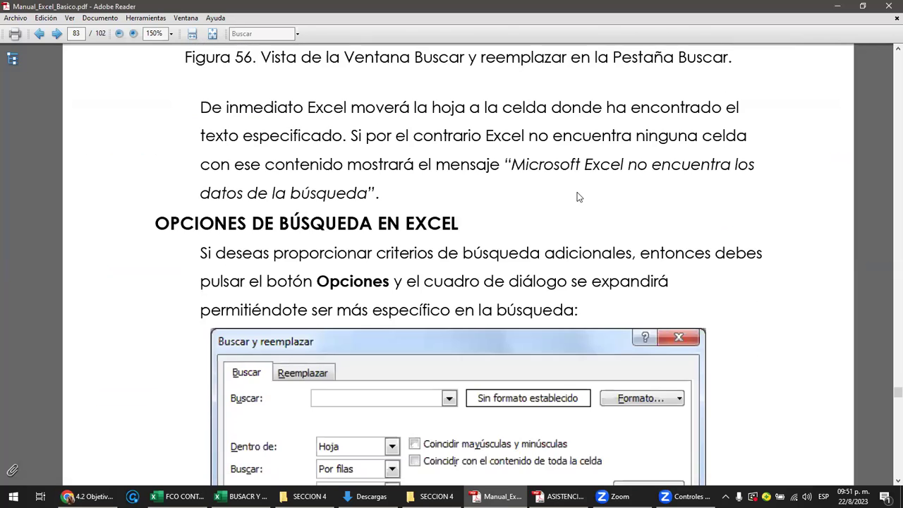
{"action": "scroll", "coordinate": [577, 192], "scroll_direction": "down", "scroll_amount": 3}
{"action": "scroll", "coordinate": [577, 192], "scroll_direction": "down", "scroll_amount": 2}
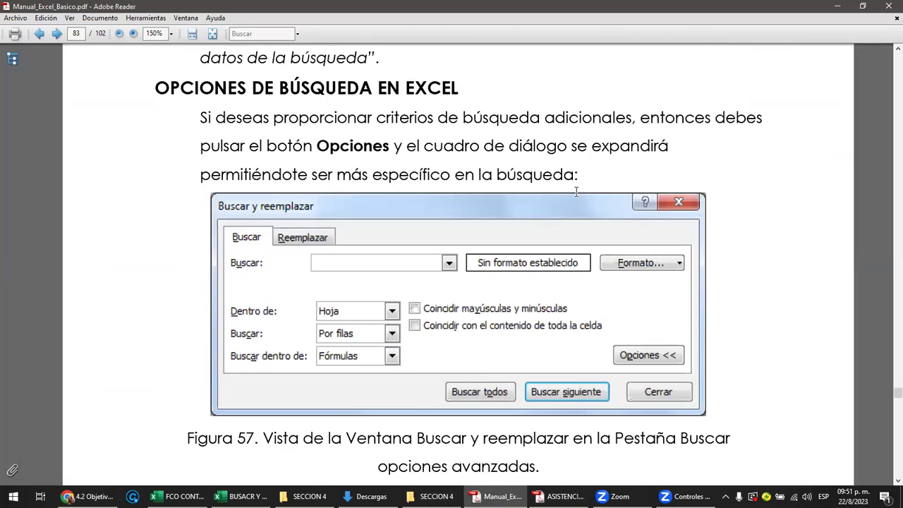
{"action": "scroll", "coordinate": [578, 192], "scroll_direction": "down", "scroll_amount": 8}
{"action": "scroll", "coordinate": [577, 192], "scroll_direction": "down", "scroll_amount": 2}
{"action": "scroll", "coordinate": [578, 195], "scroll_direction": "down", "scroll_amount": 3}
{"action": "scroll", "coordinate": [577, 197], "scroll_direction": "down", "scroll_amount": 3}
{"action": "scroll", "coordinate": [577, 197], "scroll_direction": "down", "scroll_amount": 1}
{"action": "scroll", "coordinate": [576, 191], "scroll_direction": "down", "scroll_amount": 4}
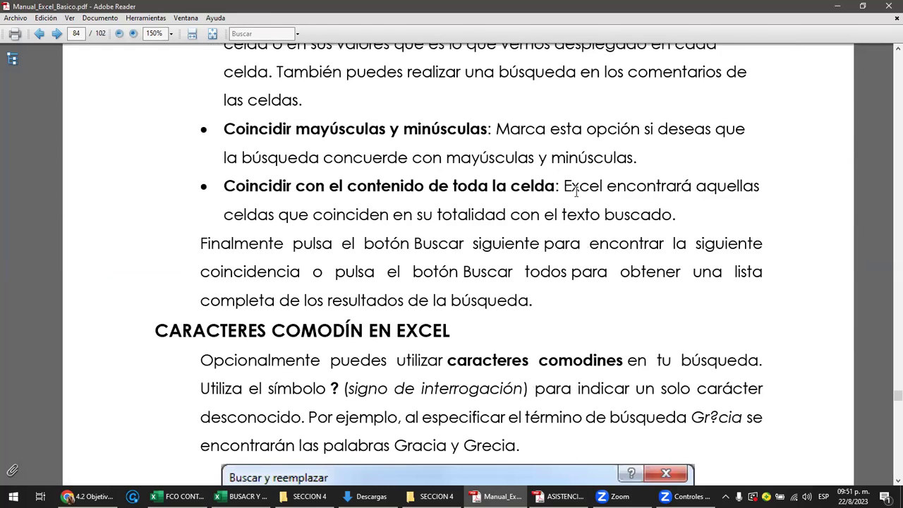
- Highlight key wildcard phrases like encontrar, Gr?cia and varios caracteres desconocidos, reaching page 85
{"action": "left_click_drag", "start_coordinate": [607, 187], "coordinate": [685, 198]}
{"action": "scroll", "coordinate": [526, 262], "scroll_direction": "down", "scroll_amount": 2}
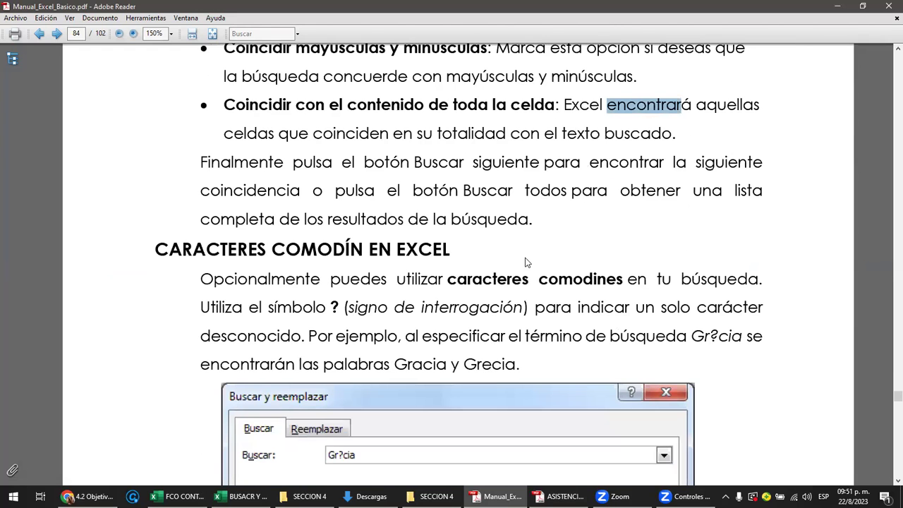
{"action": "scroll", "coordinate": [526, 263], "scroll_direction": "down", "scroll_amount": 2}
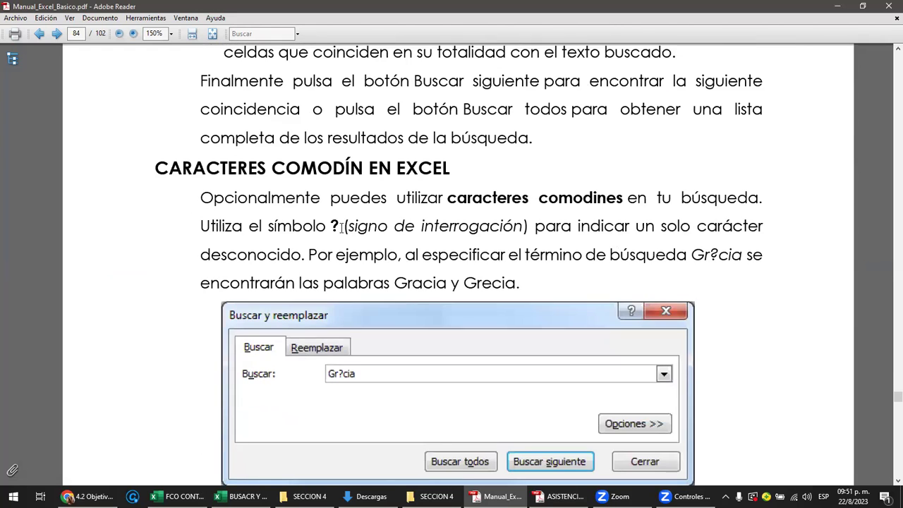
{"action": "left_click_drag", "start_coordinate": [348, 226], "coordinate": [522, 227]}
{"action": "scroll", "coordinate": [501, 236], "scroll_direction": "down", "scroll_amount": 3}
{"action": "scroll", "coordinate": [505, 238], "scroll_direction": "down", "scroll_amount": 2}
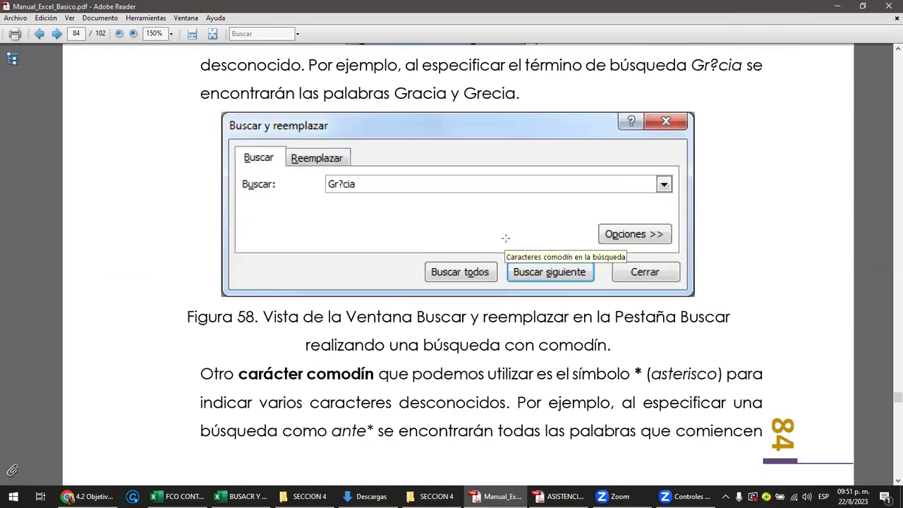
{"action": "left_click_drag", "start_coordinate": [358, 184], "coordinate": [321, 184]}
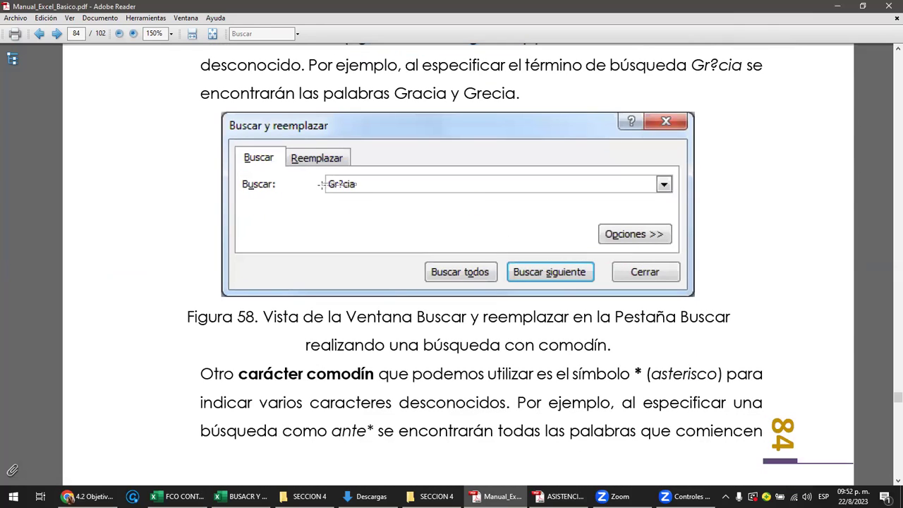
{"action": "left_click", "coordinate": [329, 224]}
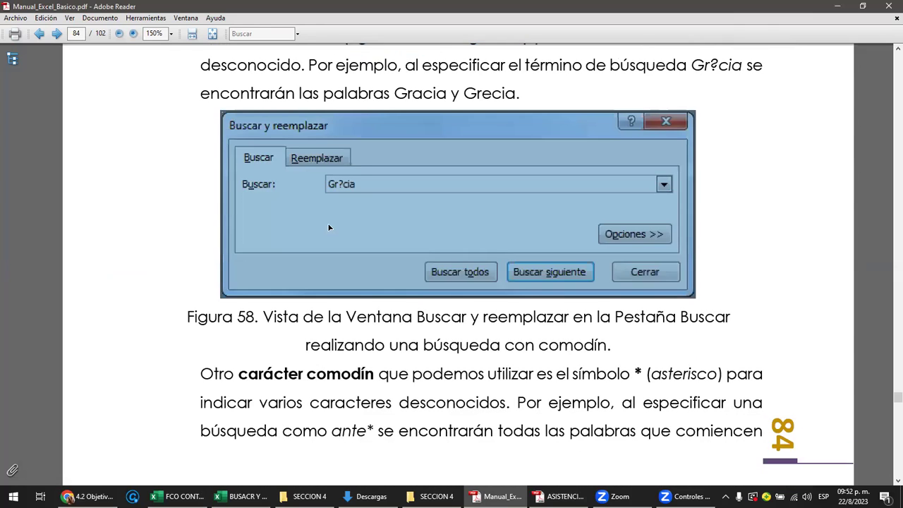
{"action": "scroll", "coordinate": [423, 233], "scroll_direction": "down", "scroll_amount": 2}
{"action": "left_click_drag", "start_coordinate": [635, 280], "coordinate": [723, 296]}
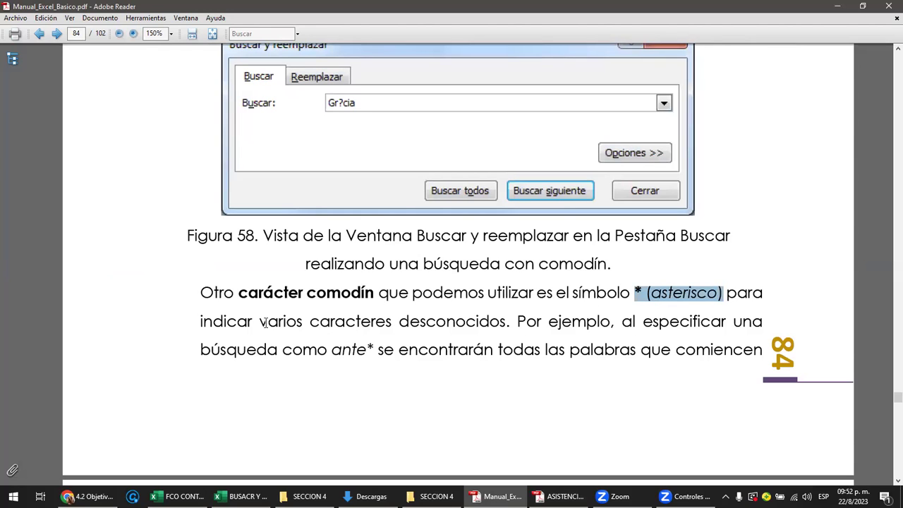
{"action": "left_click_drag", "start_coordinate": [260, 322], "coordinate": [506, 324]}
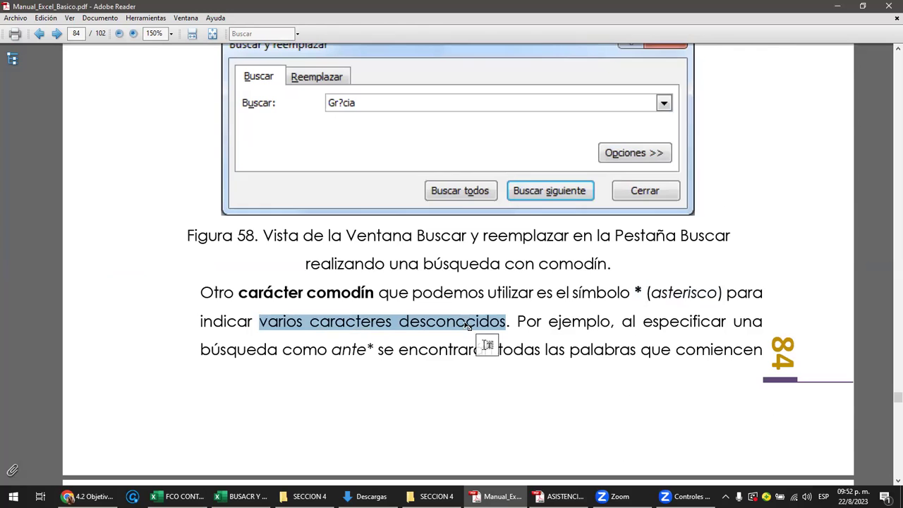
{"action": "scroll", "coordinate": [467, 326], "scroll_direction": "down", "scroll_amount": 1}
{"action": "scroll", "coordinate": [468, 327], "scroll_direction": "down", "scroll_amount": 1}
{"action": "scroll", "coordinate": [466, 328], "scroll_direction": "down", "scroll_amount": 2}
{"action": "scroll", "coordinate": [467, 325], "scroll_direction": "down", "scroll_amount": 4}
{"action": "scroll", "coordinate": [467, 325], "scroll_direction": "down", "scroll_amount": 3}
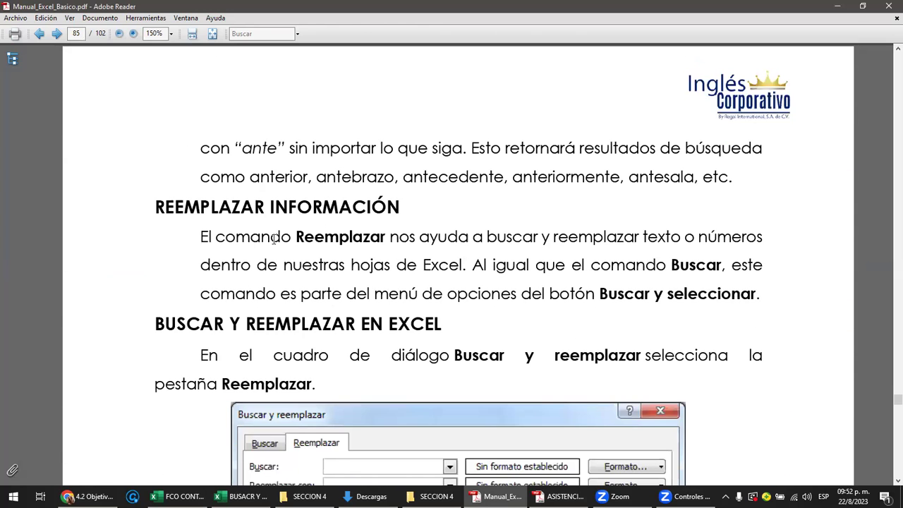
- Highlight the search options in Figura 59 and read on to the section's end on page 86
{"action": "scroll", "coordinate": [275, 239], "scroll_direction": "down", "scroll_amount": 1}
{"action": "scroll", "coordinate": [275, 239], "scroll_direction": "down", "scroll_amount": 1}
{"action": "scroll", "coordinate": [277, 238], "scroll_direction": "down", "scroll_amount": 1}
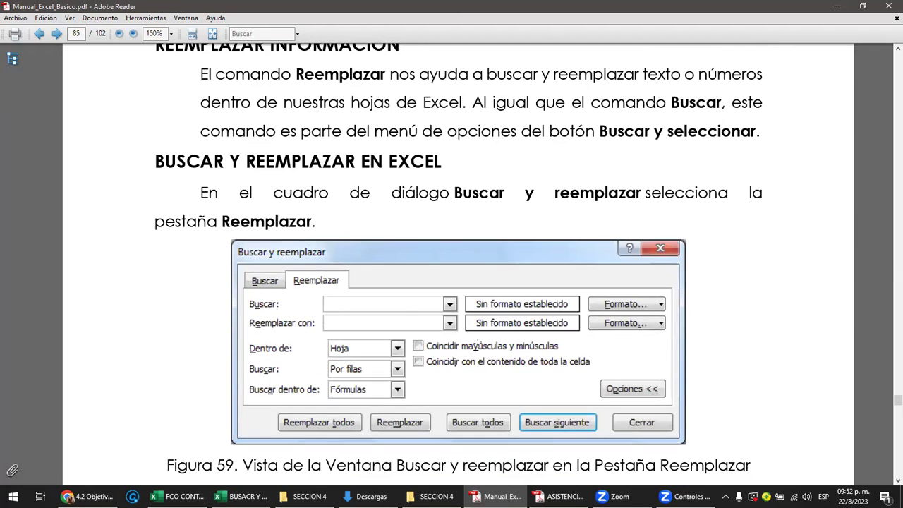
{"action": "left_click_drag", "start_coordinate": [570, 341], "coordinate": [280, 400]}
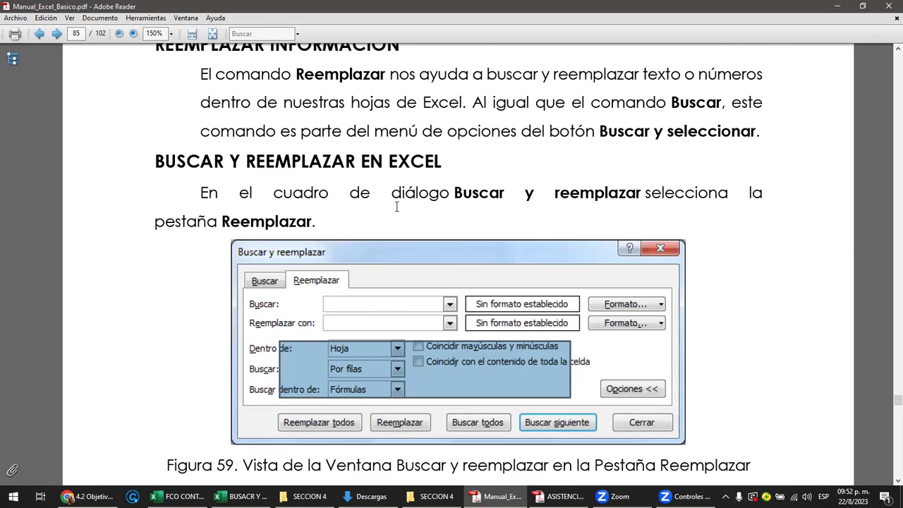
{"action": "scroll", "coordinate": [397, 206], "scroll_direction": "down", "scroll_amount": 3}
{"action": "scroll", "coordinate": [397, 206], "scroll_direction": "down", "scroll_amount": 7}
{"action": "scroll", "coordinate": [397, 206], "scroll_direction": "down", "scroll_amount": 3}
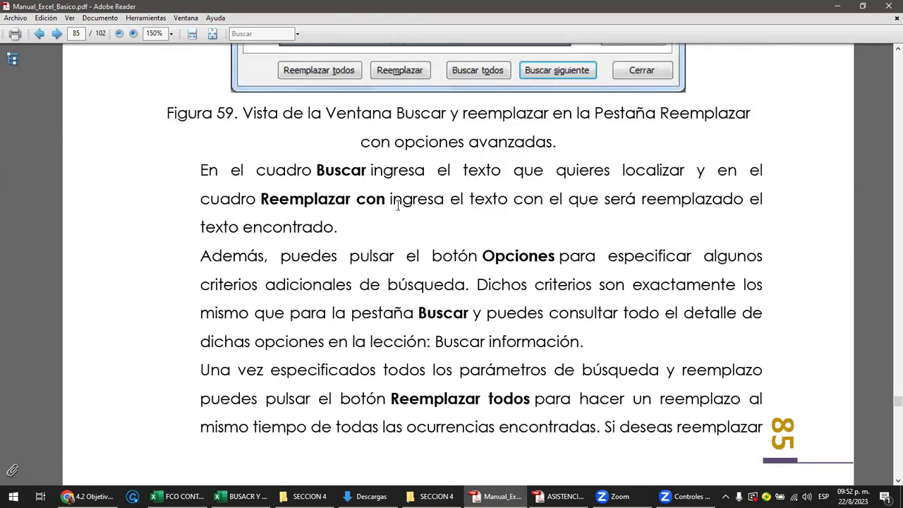
{"action": "scroll", "coordinate": [397, 208], "scroll_direction": "down", "scroll_amount": 7}
{"action": "scroll", "coordinate": [399, 212], "scroll_direction": "down", "scroll_amount": 2}
{"action": "scroll", "coordinate": [398, 212], "scroll_direction": "down", "scroll_amount": 4}
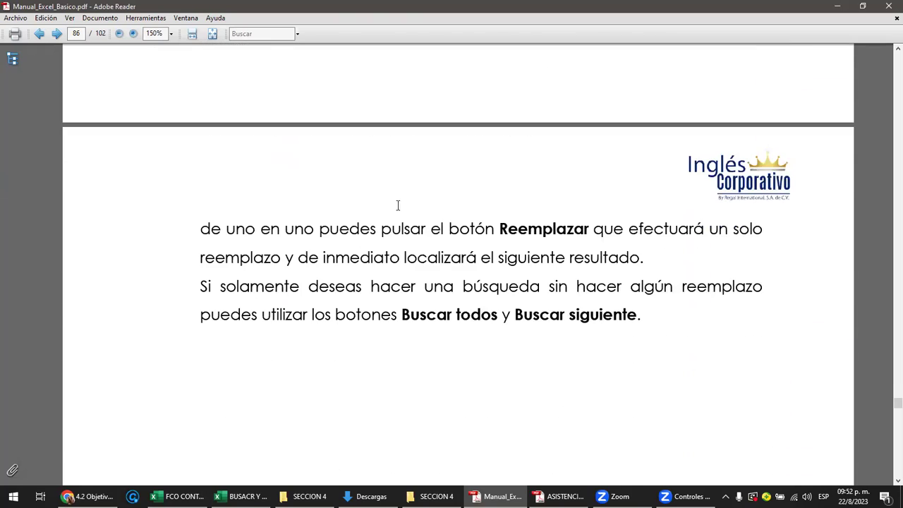
{"action": "scroll", "coordinate": [399, 211], "scroll_direction": "down", "scroll_amount": 4}
{"action": "scroll", "coordinate": [398, 212], "scroll_direction": "down", "scroll_amount": 7}
{"action": "scroll", "coordinate": [397, 212], "scroll_direction": "up", "scroll_amount": 3}
{"action": "scroll", "coordinate": [398, 209], "scroll_direction": "up", "scroll_amount": 3}
{"action": "scroll", "coordinate": [397, 205], "scroll_direction": "up", "scroll_amount": 3}
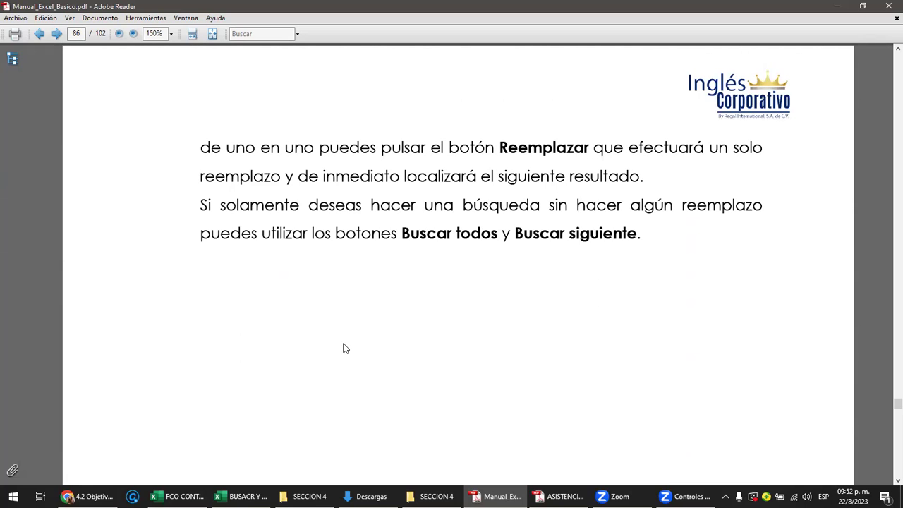
- Return to Excel, select cells in the REEMPLAZAR 1 platform table, then switch to REEMPLAZAR 3
{"action": "left_click", "coordinate": [261, 496]}
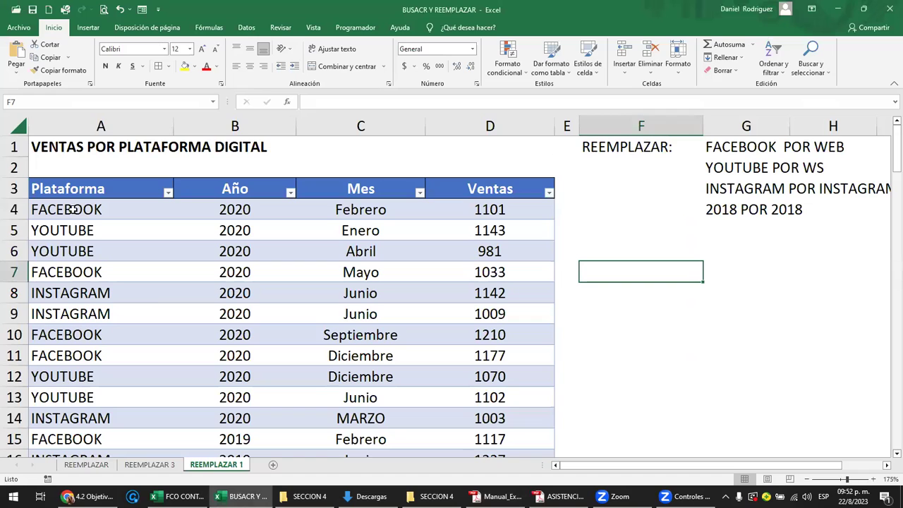
{"action": "left_click", "coordinate": [76, 196]}
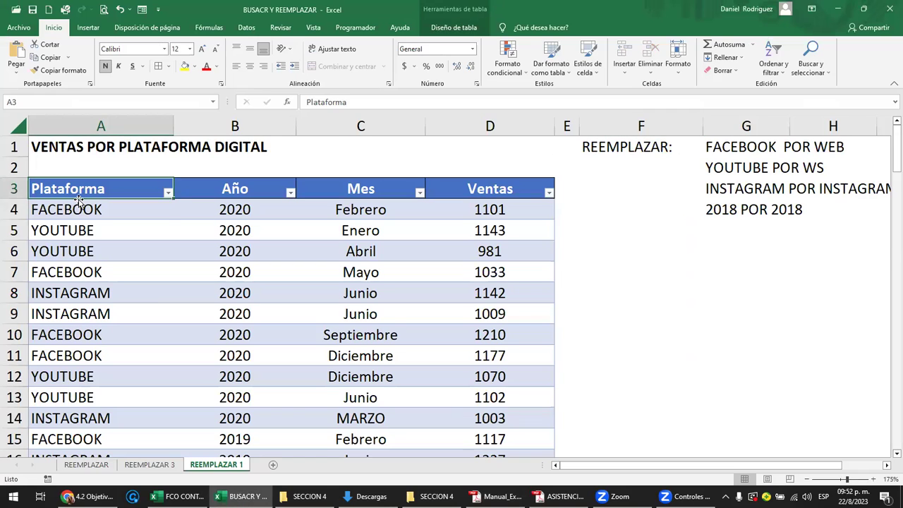
{"action": "left_click", "coordinate": [79, 202]}
{"action": "key", "text": "Right"}
{"action": "key", "text": "Up"}
{"action": "key", "text": "Left"}
{"action": "key", "text": "shift+Right"}
{"action": "key", "text": "shift+Right"}
{"action": "key", "text": "shift+Right"}
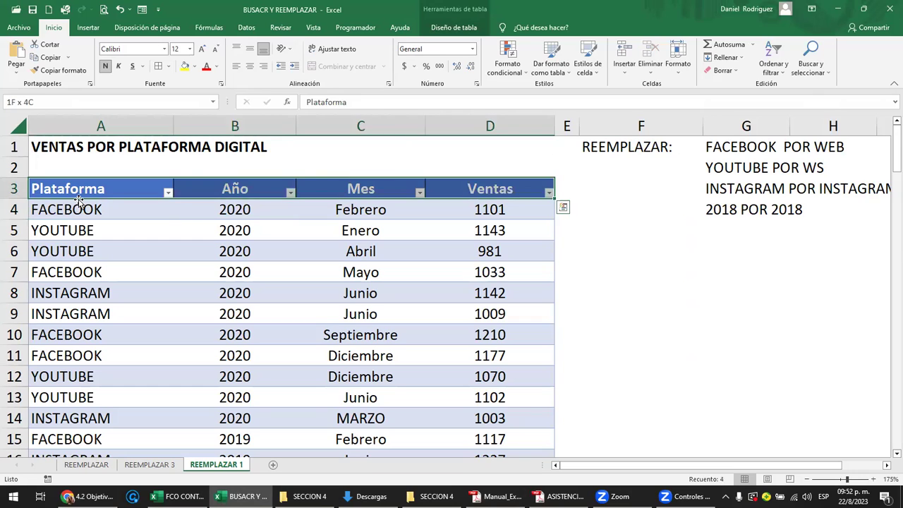
{"action": "left_click", "coordinate": [79, 202]}
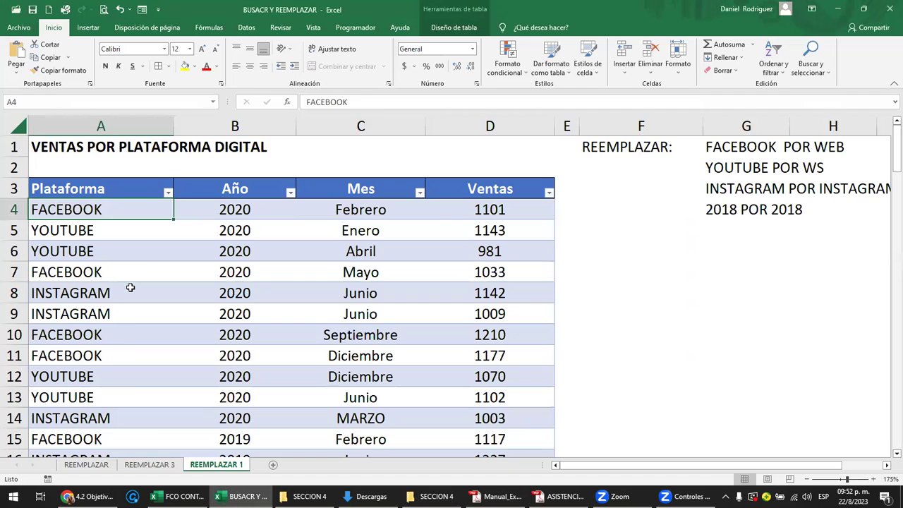
{"action": "left_click", "coordinate": [150, 465]}
{"action": "left_click", "coordinate": [53, 207]}
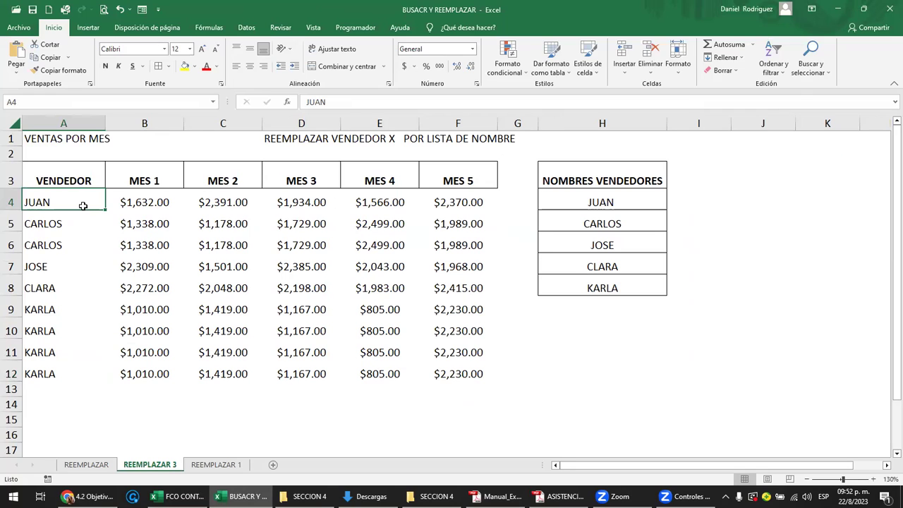
- Enter the labels VENDEDOR in J3 and MES in J4 beside the table
{"action": "left_click", "coordinate": [737, 195]}
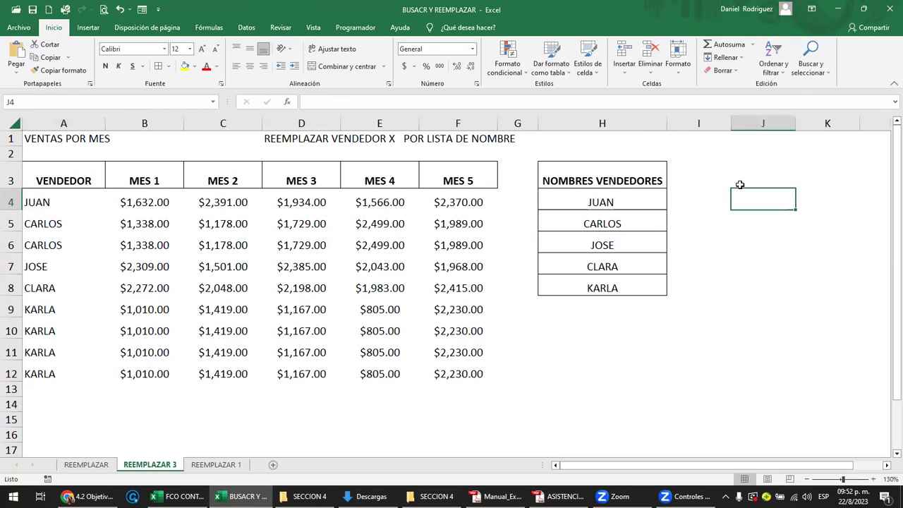
{"action": "left_click", "coordinate": [740, 184]}
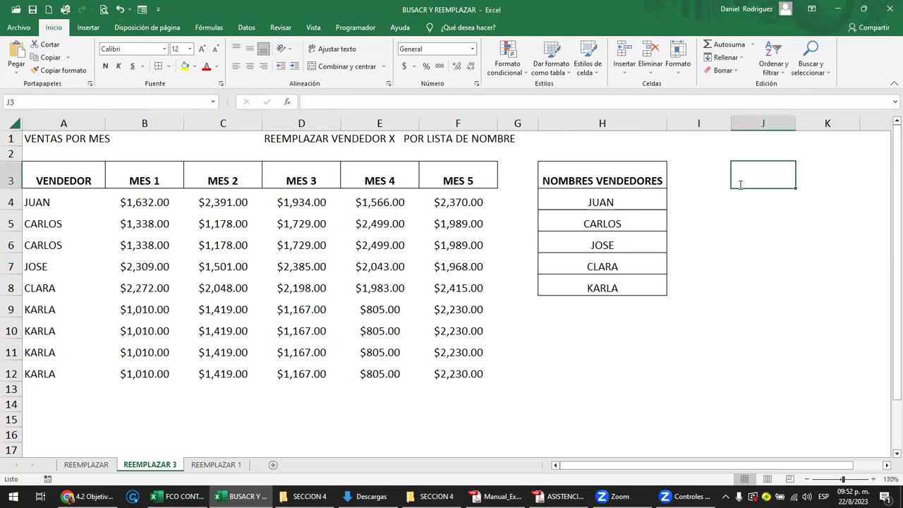
{"action": "type", "text": "VENDEDOR"}
{"action": "key", "text": "Return"}
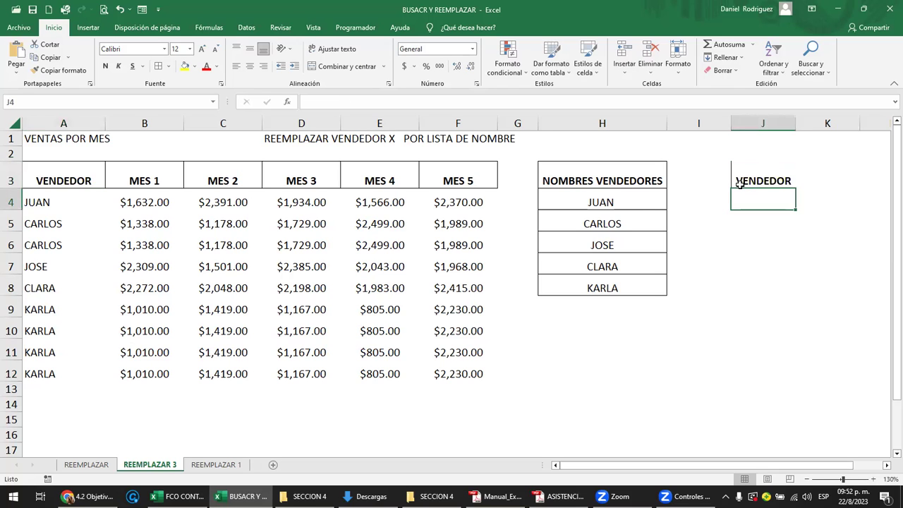
{"action": "type", "text": "MES"}
{"action": "key", "text": "Return"}
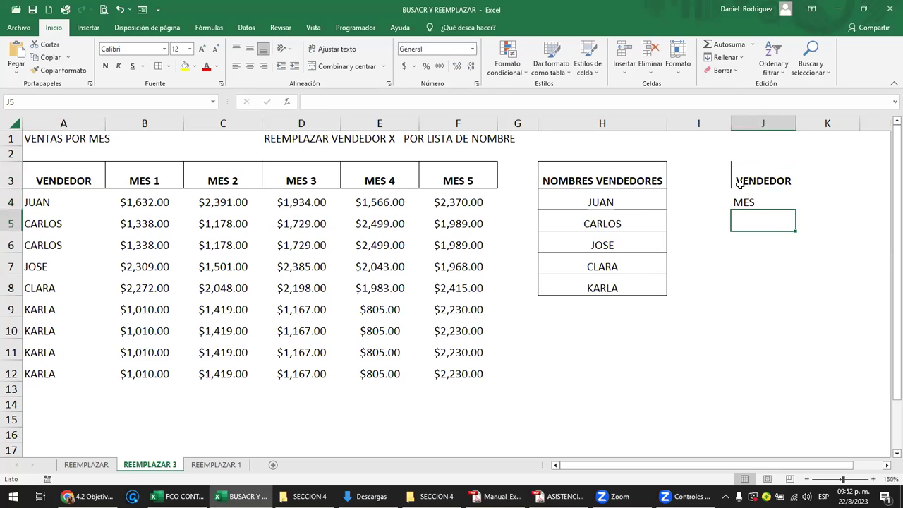
- Enter the first seller's name in K3 next to the VENDEDOR label
{"action": "left_click", "coordinate": [827, 180]}
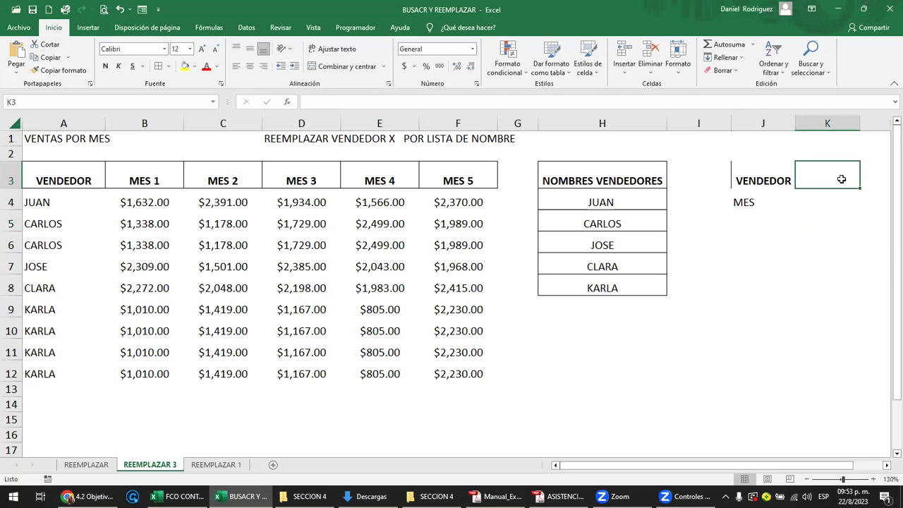
{"action": "type", "text": "JUAN"}
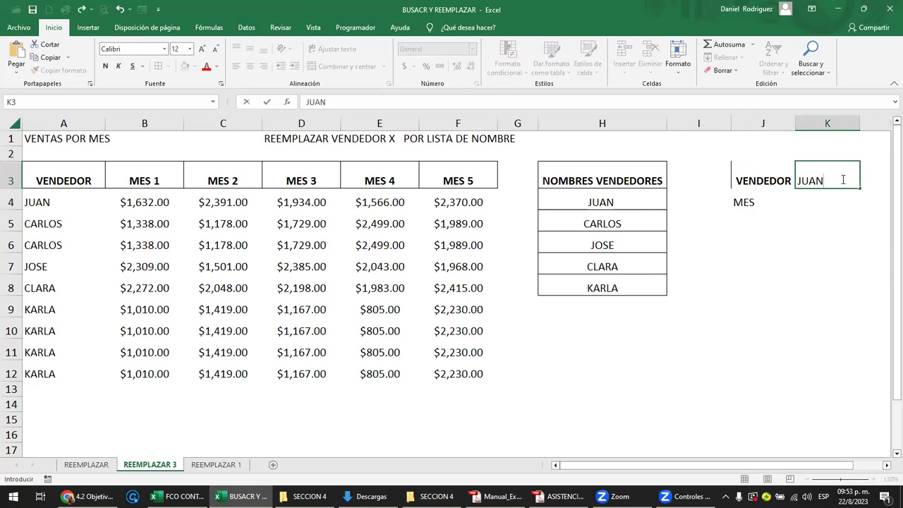
{"action": "key", "text": "Return"}
{"action": "left_click", "coordinate": [810, 181]}
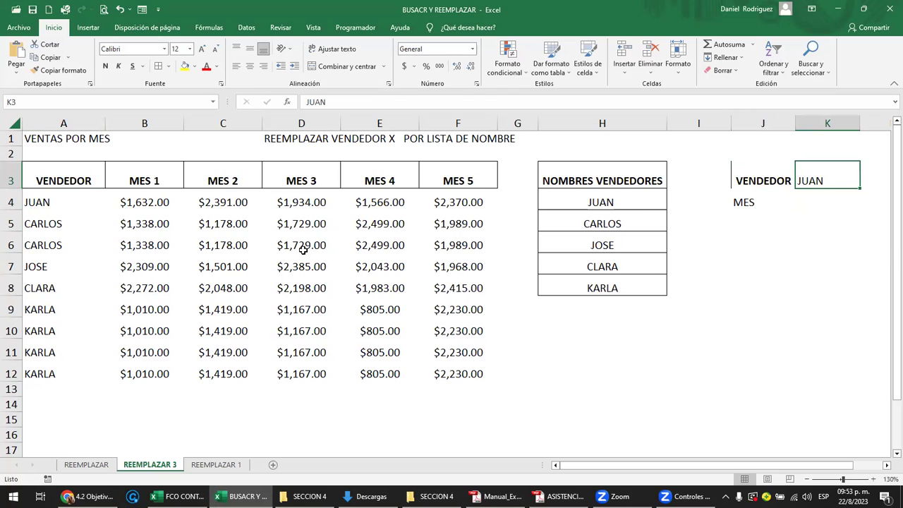
- Select the seller sales data A4:E12 and inspect the first seller's monthly values and K4
{"action": "mouse_move", "coordinate": [37, 205]}
{"action": "left_mouse_down"}
{"action": "mouse_move", "coordinate": [408, 381]}
{"action": "mouse_move", "coordinate": [440, 374]}
{"action": "left_mouse_up"}
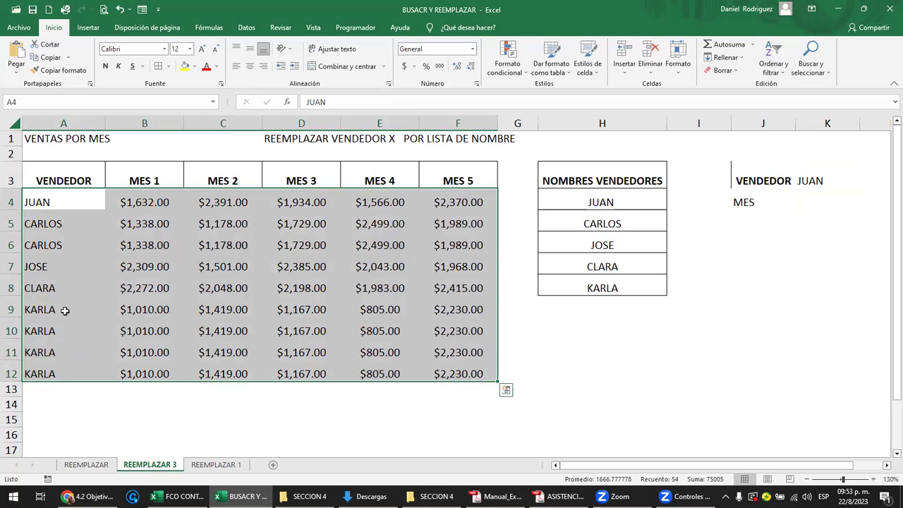
{"action": "left_click", "coordinate": [42, 309]}
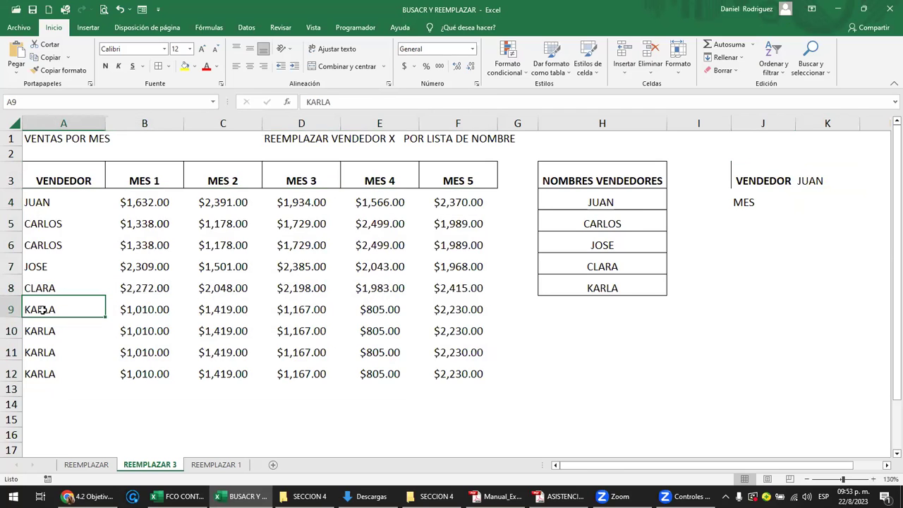
{"action": "left_click", "coordinate": [804, 181]}
{"action": "left_click", "coordinate": [36, 196]}
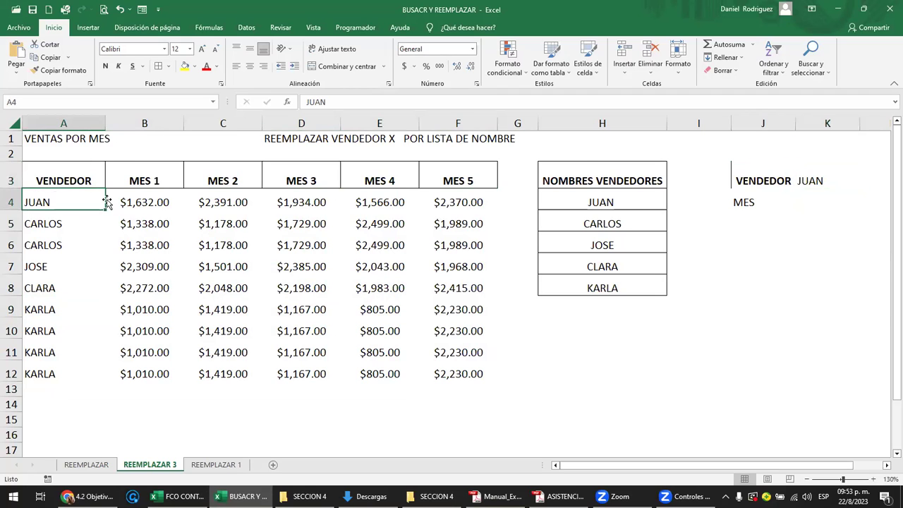
{"action": "left_click", "coordinate": [136, 203]}
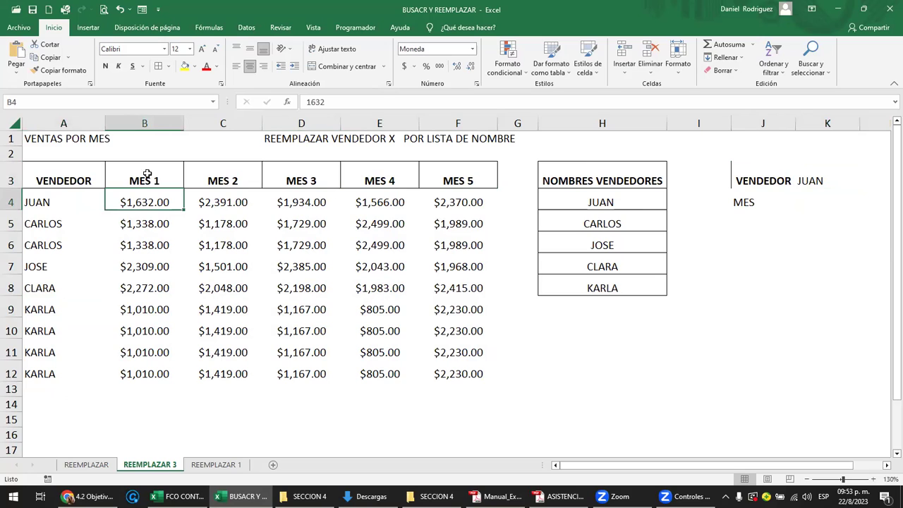
{"action": "left_click", "coordinate": [214, 202]}
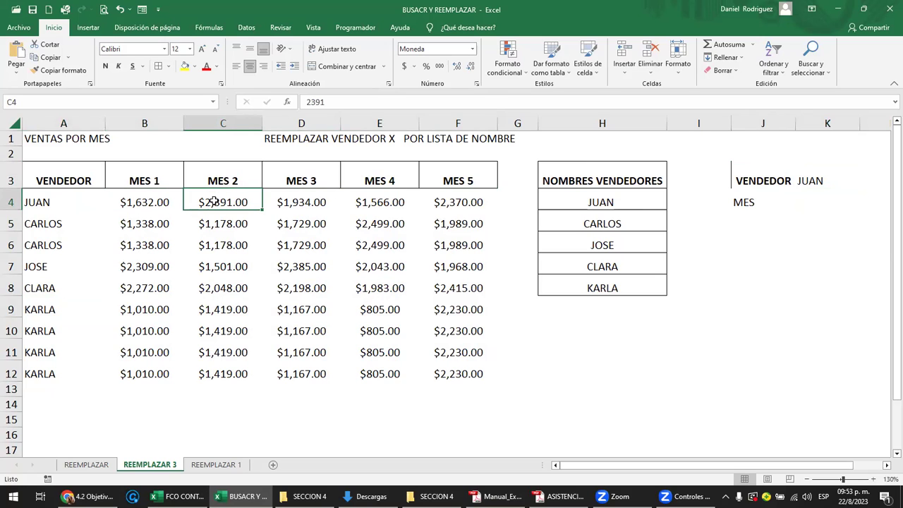
{"action": "left_click", "coordinate": [815, 202]}
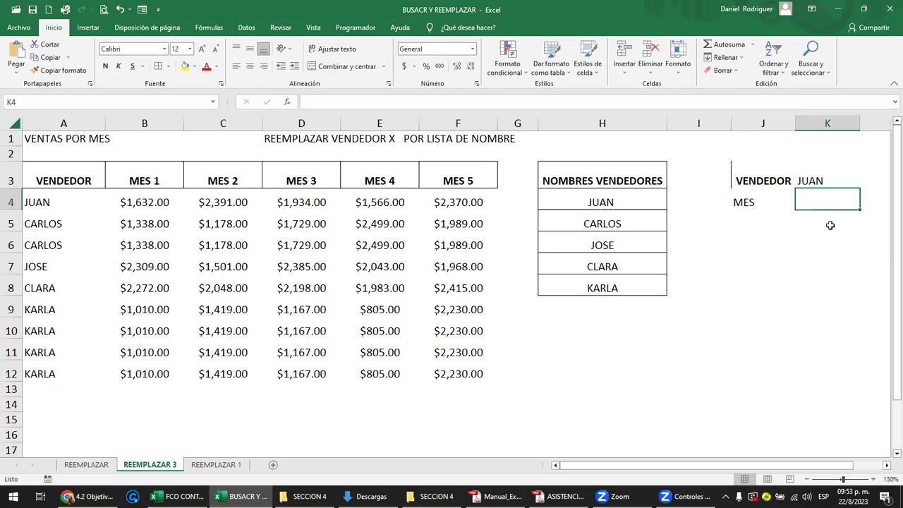
- Select the entire sheet, then compare the repeated seller names in A8:A11 with K3
{"action": "left_click", "coordinate": [17, 124]}
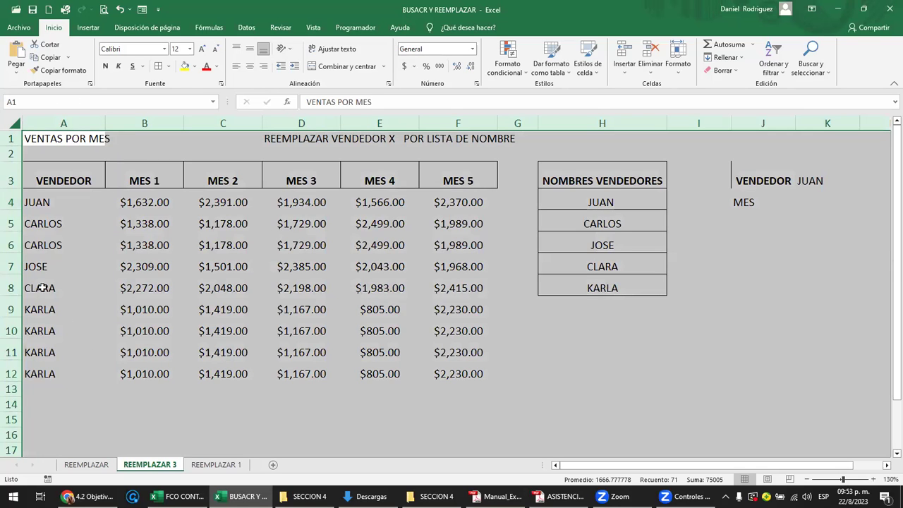
{"action": "left_click", "coordinate": [36, 201]}
{"action": "left_click", "coordinate": [42, 291]}
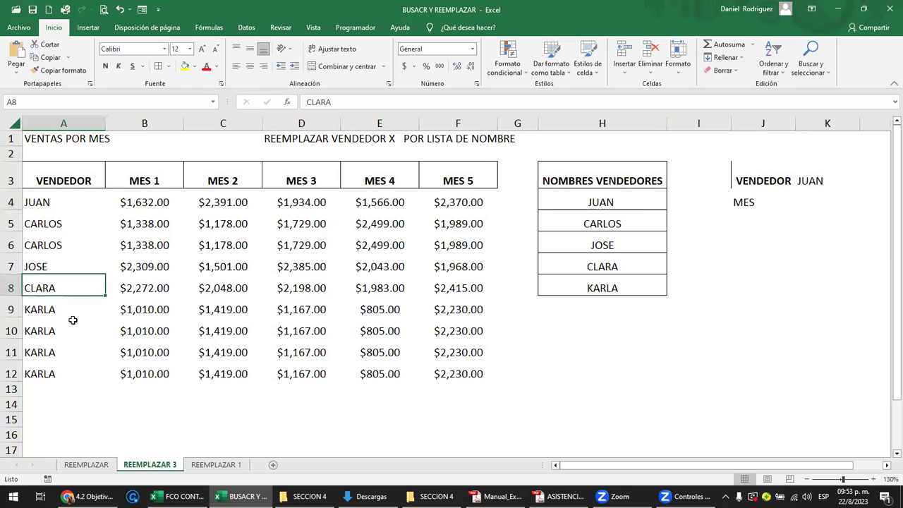
{"action": "left_click", "coordinate": [63, 310]}
{"action": "left_click", "coordinate": [50, 336]}
{"action": "left_click", "coordinate": [62, 355]}
{"action": "left_click", "coordinate": [812, 185]}
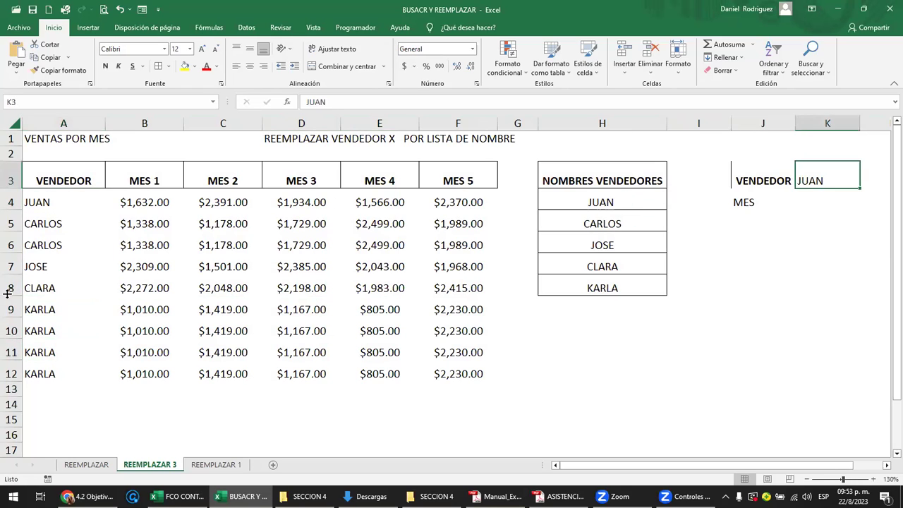
{"action": "left_click", "coordinate": [42, 203]}
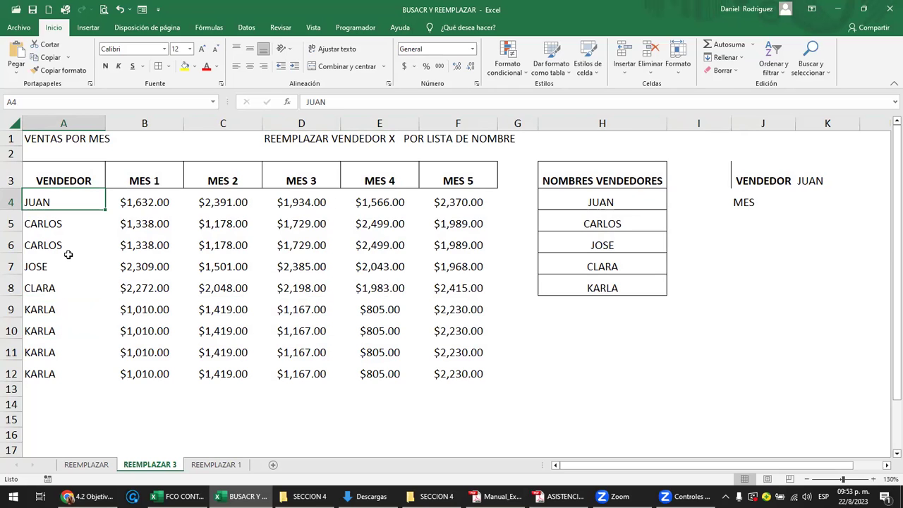
- Select the sales table range A3:F12 and its header, then go to the REEMPLAZAR 1 sheet
{"action": "left_click_drag", "start_coordinate": [55, 178], "coordinate": [440, 364]}
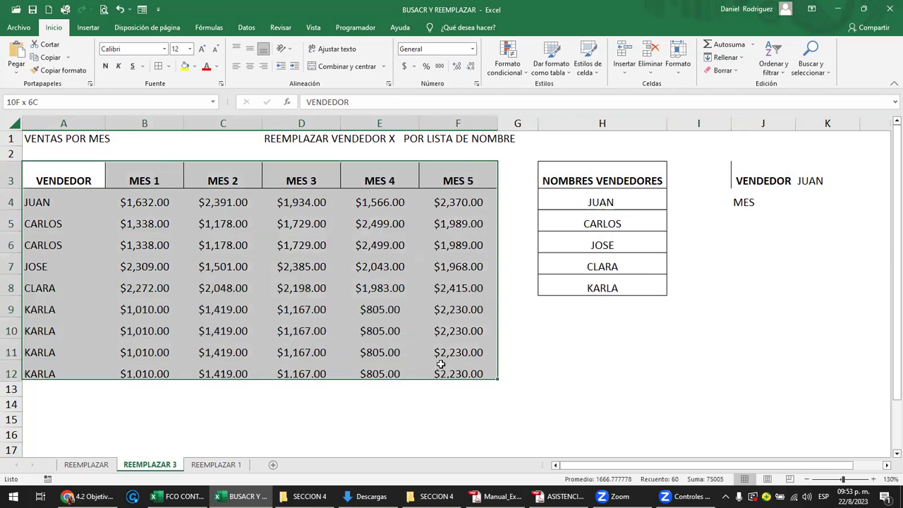
{"action": "mouse_move", "coordinate": [43, 202]}
{"action": "left_mouse_down"}
{"action": "mouse_move", "coordinate": [61, 292]}
{"action": "mouse_move", "coordinate": [447, 362]}
{"action": "left_mouse_up"}
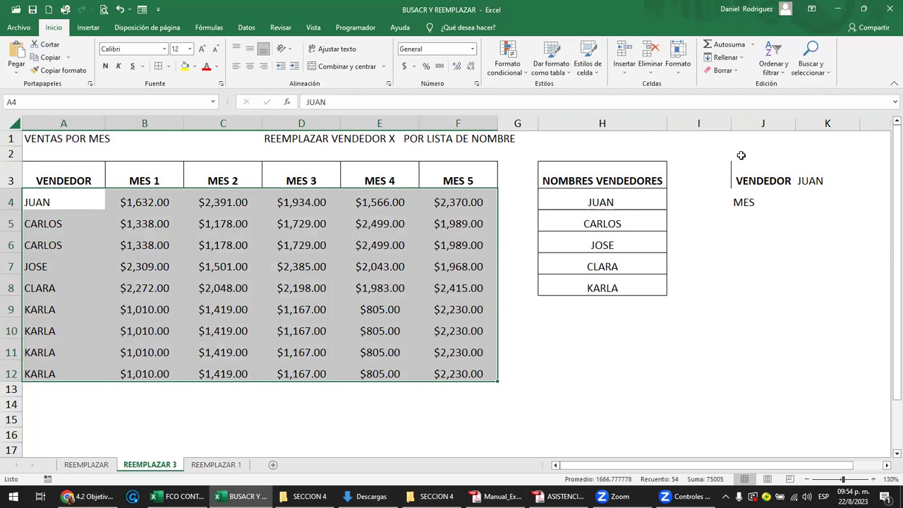
{"action": "left_click", "coordinate": [48, 196]}
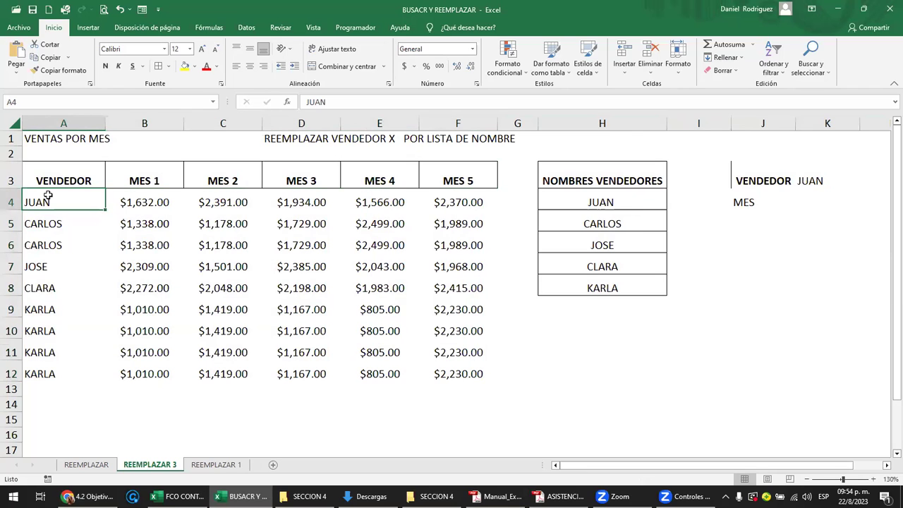
{"action": "left_click", "coordinate": [45, 178]}
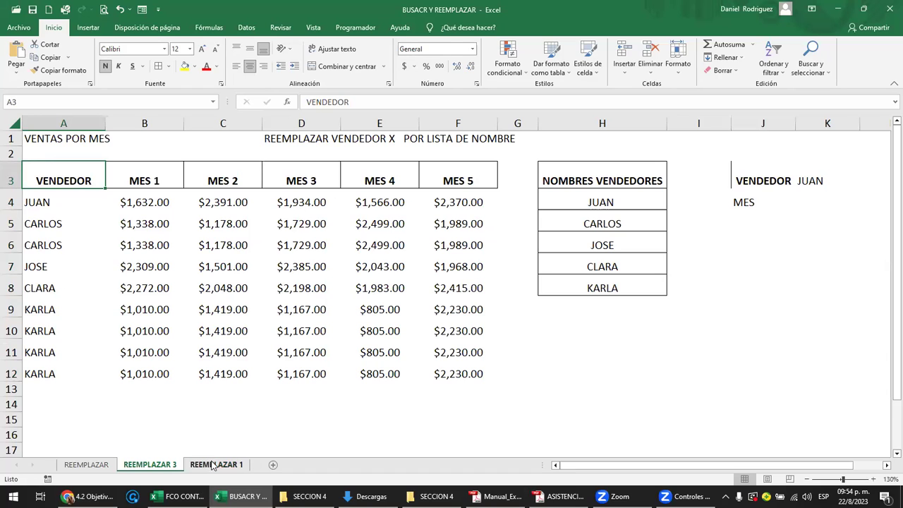
{"action": "left_click", "coordinate": [661, 311]}
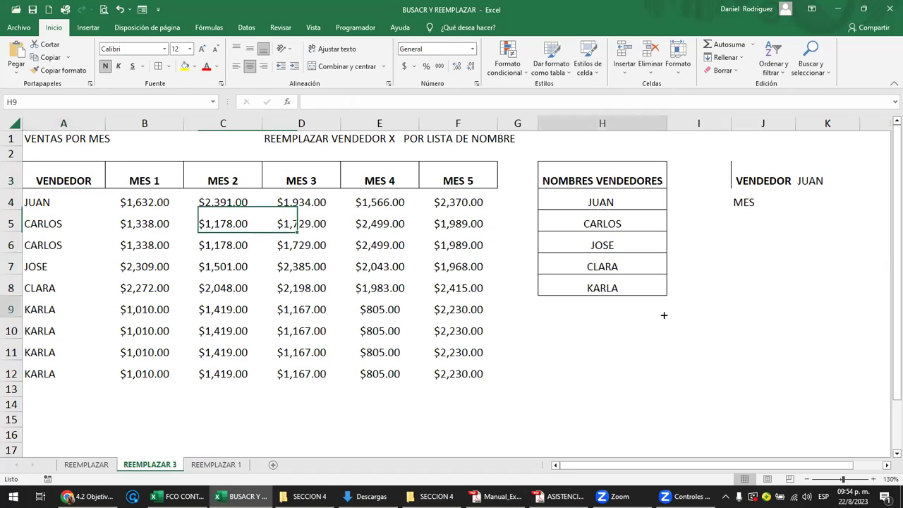
{"action": "left_click", "coordinate": [218, 466]}
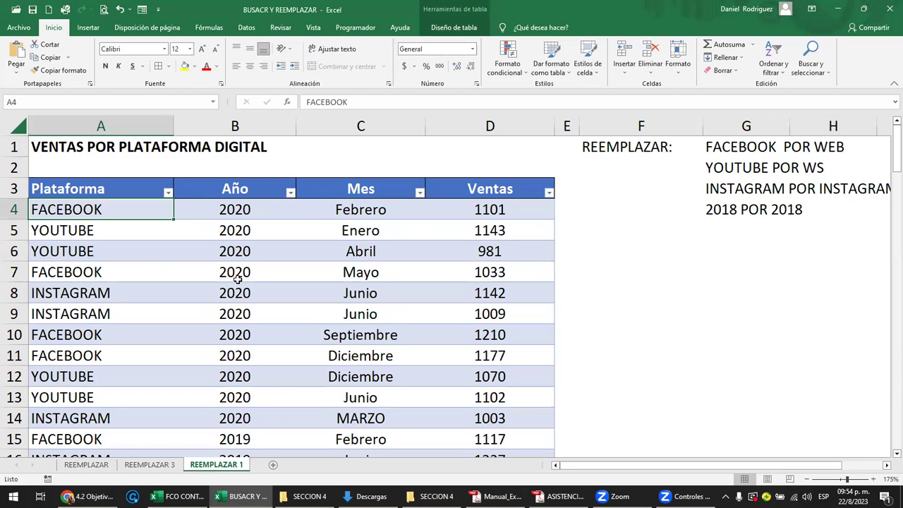
{"action": "left_click", "coordinate": [88, 467]}
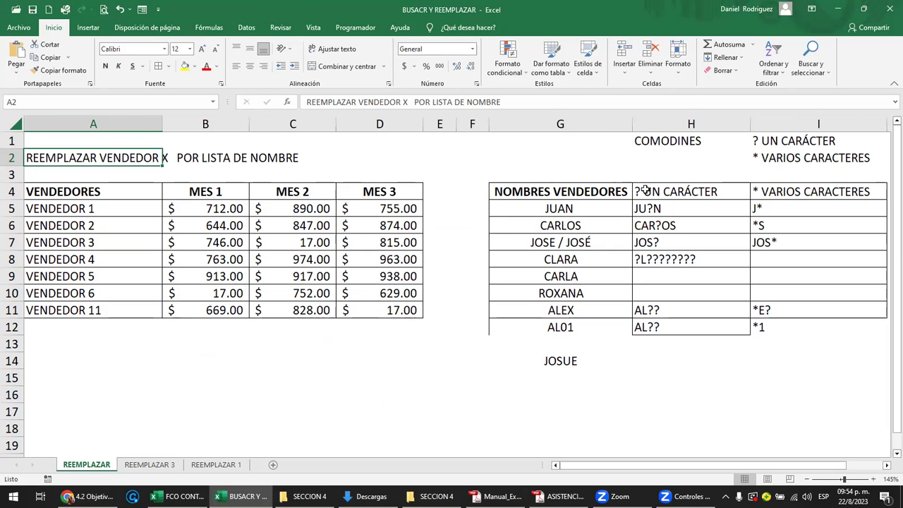
{"action": "left_click", "coordinate": [667, 191]}
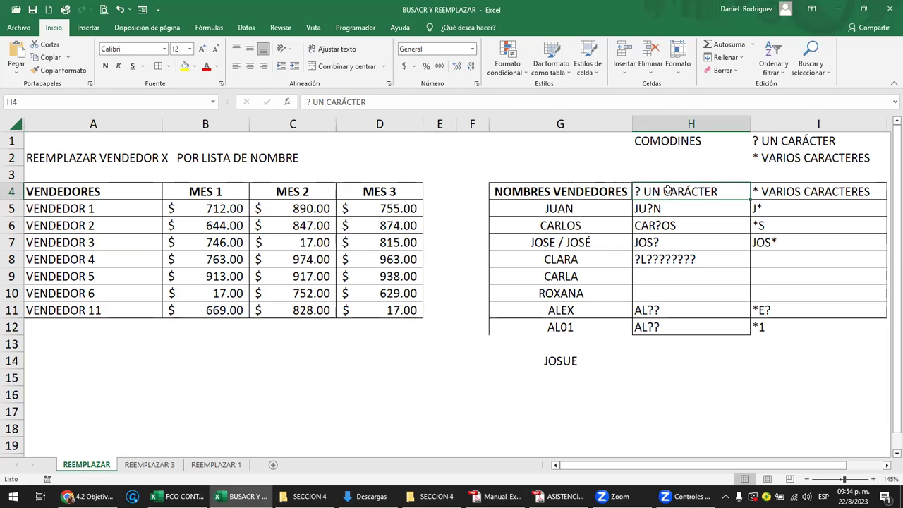
{"action": "left_click", "coordinate": [810, 191]}
{"action": "left_click_drag", "start_coordinate": [697, 259], "coordinate": [761, 293]}
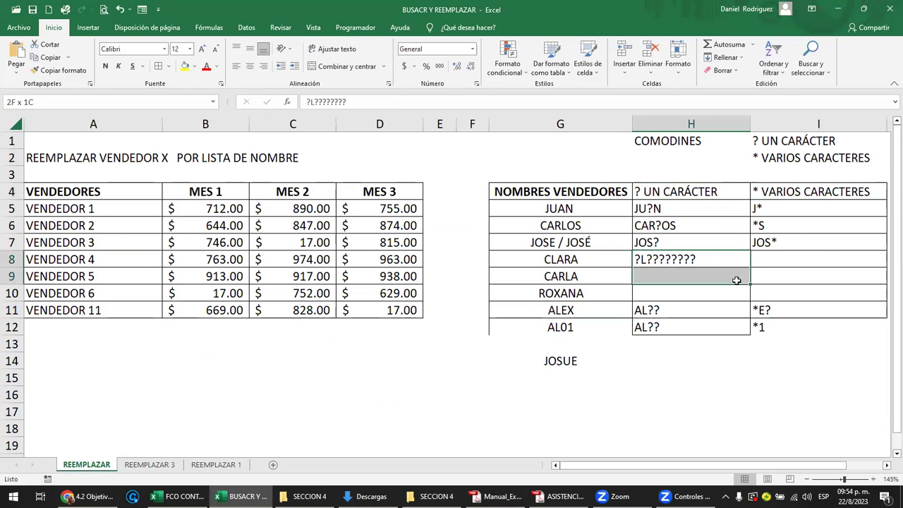
{"action": "left_click", "coordinate": [207, 362]}
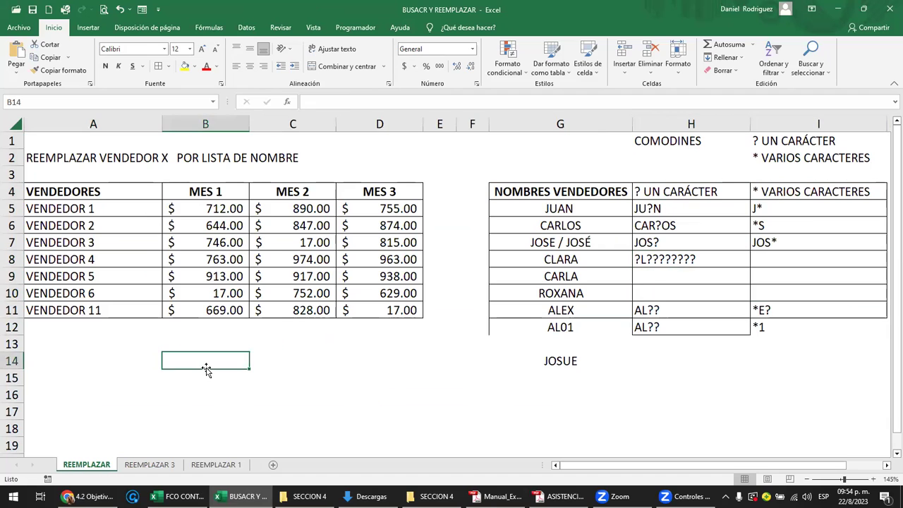
{"action": "left_click", "coordinate": [216, 464]}
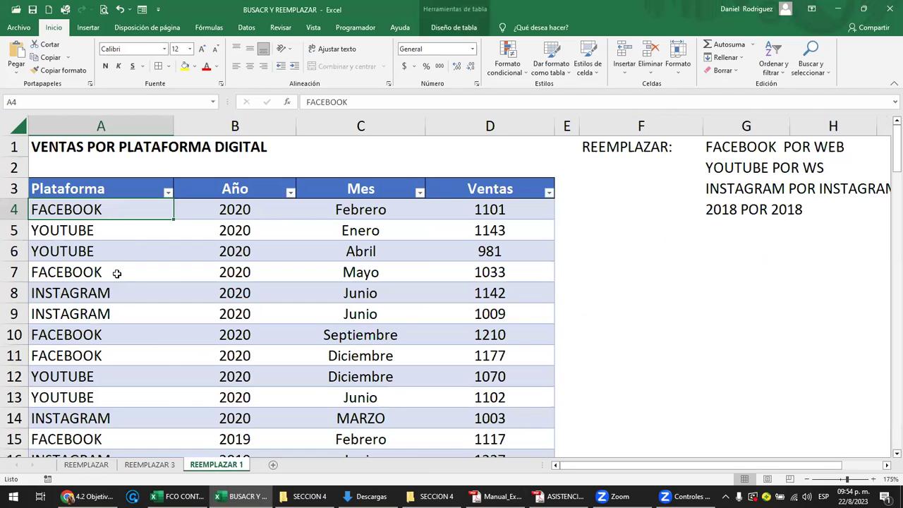
- Select the Plataforma header cell and open Buscar y reemplazar with Ctrl+B
{"action": "left_click", "coordinate": [613, 216]}
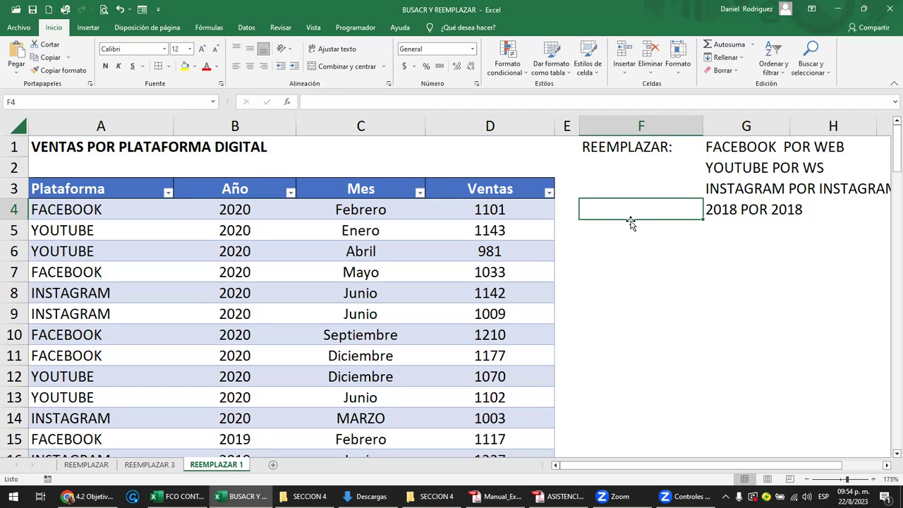
{"action": "left_click", "coordinate": [122, 190]}
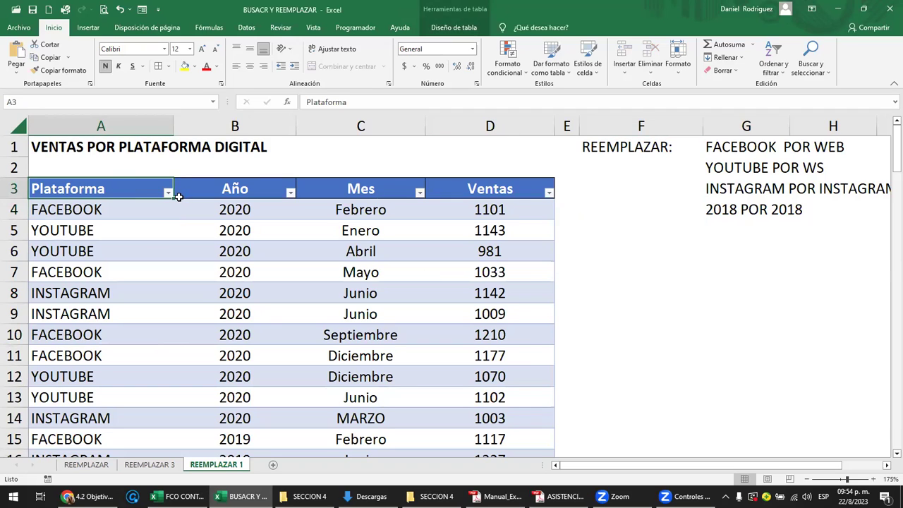
{"action": "key", "text": "ctrl+b"}
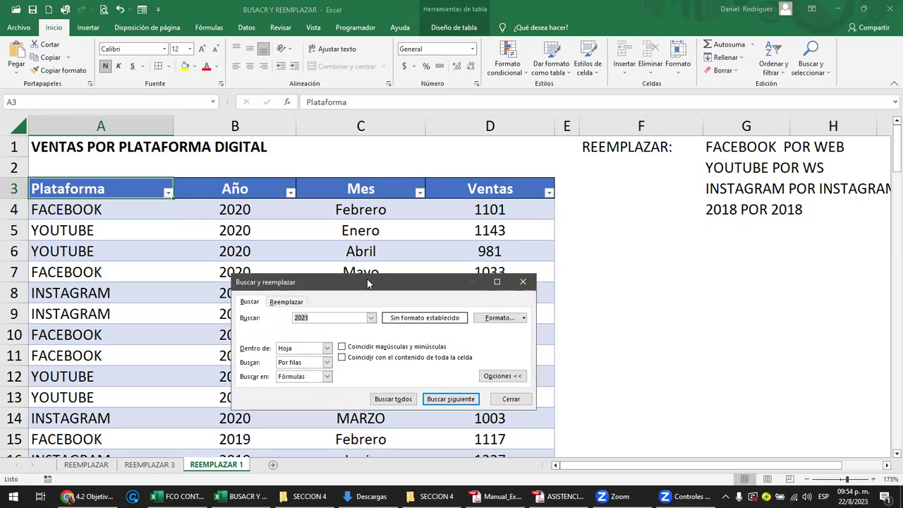
- Replace the old search term 2021 with the *K pattern and list all matching cells
{"action": "left_click_drag", "start_coordinate": [370, 283], "coordinate": [515, 169]}
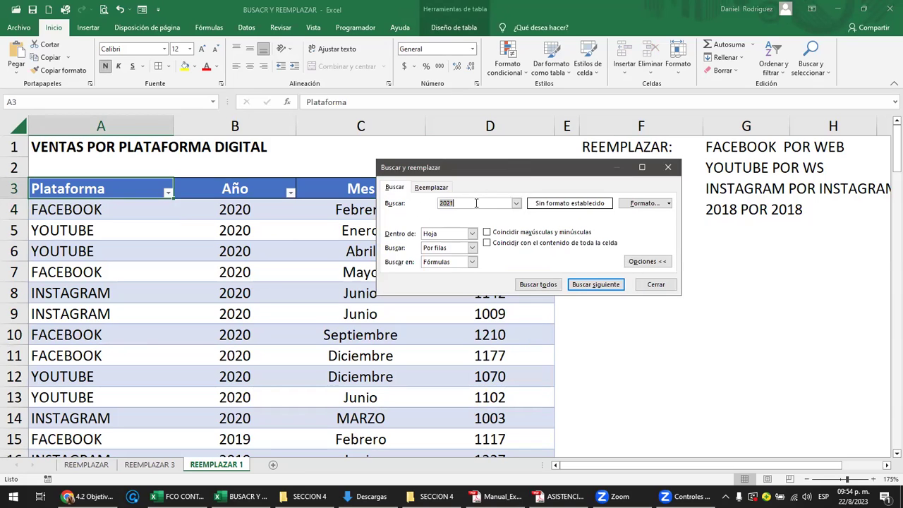
{"action": "left_click_drag", "start_coordinate": [467, 203], "coordinate": [387, 212]}
{"action": "type", "text": "*"}
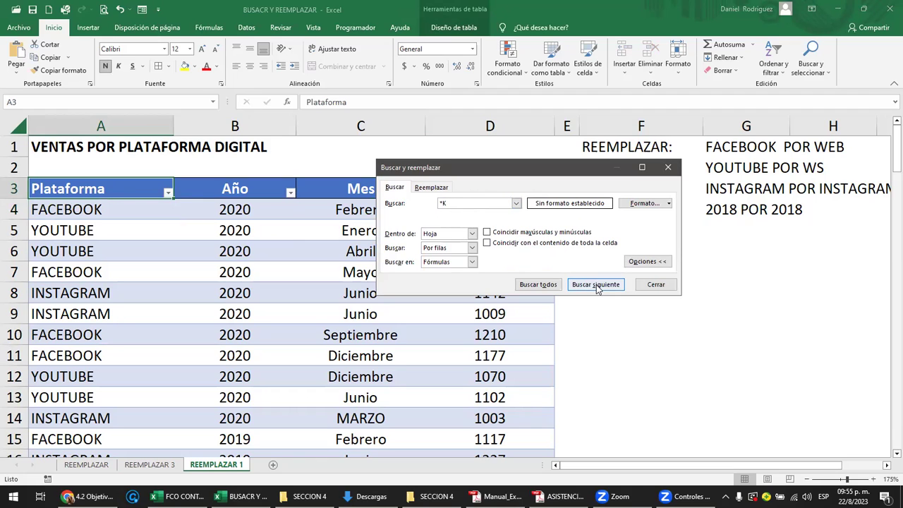
{"action": "left_click", "coordinate": [542, 285]}
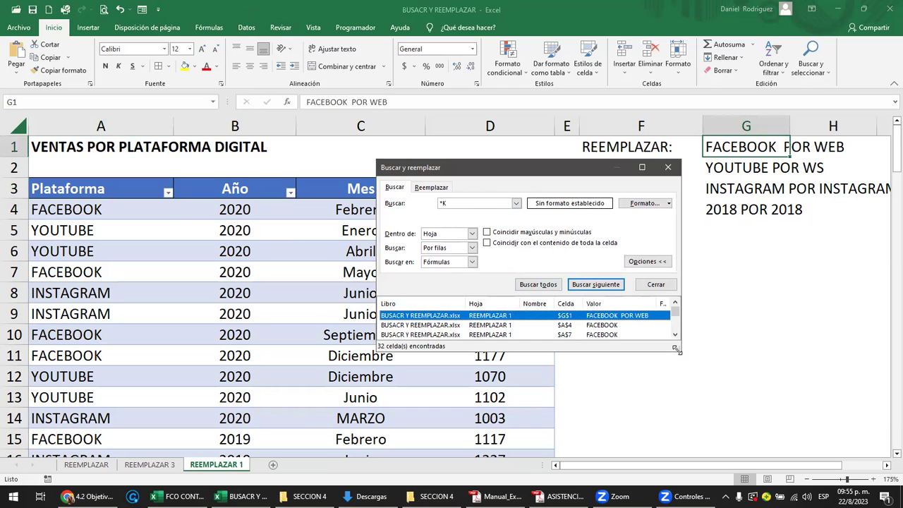
- Enlarge and scroll through the 32 *K matches, then close the search window
{"action": "left_click_drag", "start_coordinate": [676, 349], "coordinate": [735, 424]}
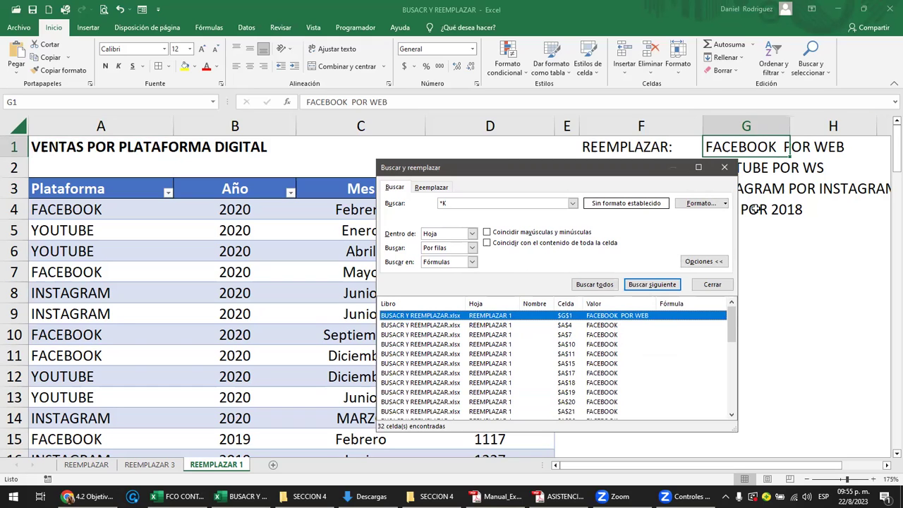
{"action": "scroll", "coordinate": [641, 323], "scroll_direction": "down", "scroll_amount": 1}
{"action": "scroll", "coordinate": [641, 323], "scroll_direction": "down", "scroll_amount": 3}
{"action": "scroll", "coordinate": [625, 333], "scroll_direction": "down", "scroll_amount": 3}
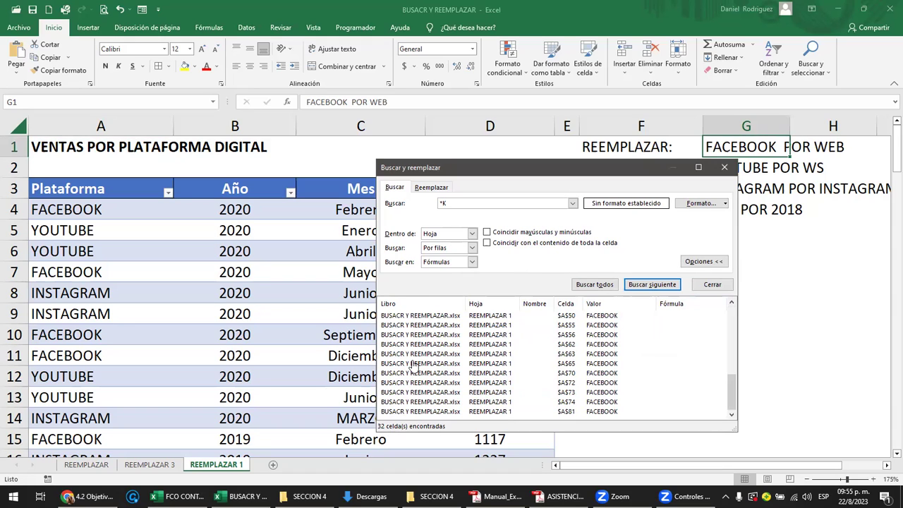
{"action": "left_click_drag", "start_coordinate": [733, 392], "coordinate": [718, 265]}
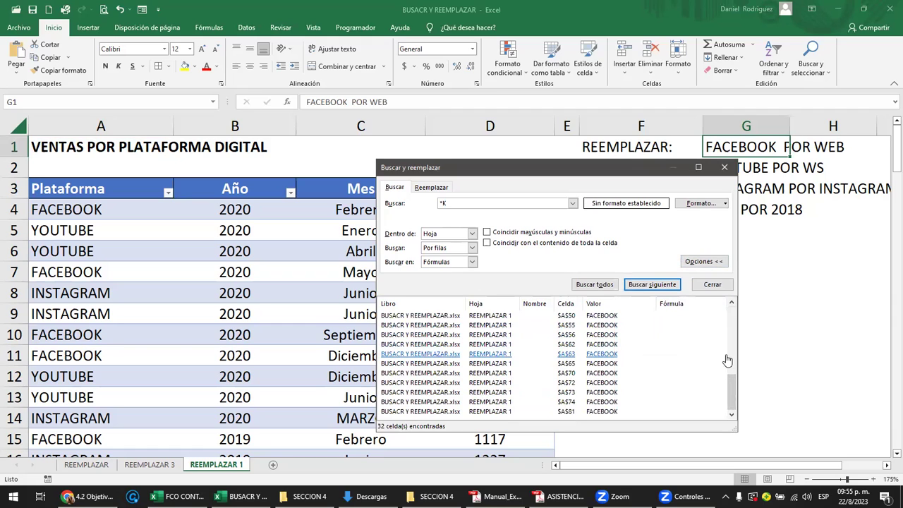
{"action": "left_click_drag", "start_coordinate": [734, 382], "coordinate": [741, 310]}
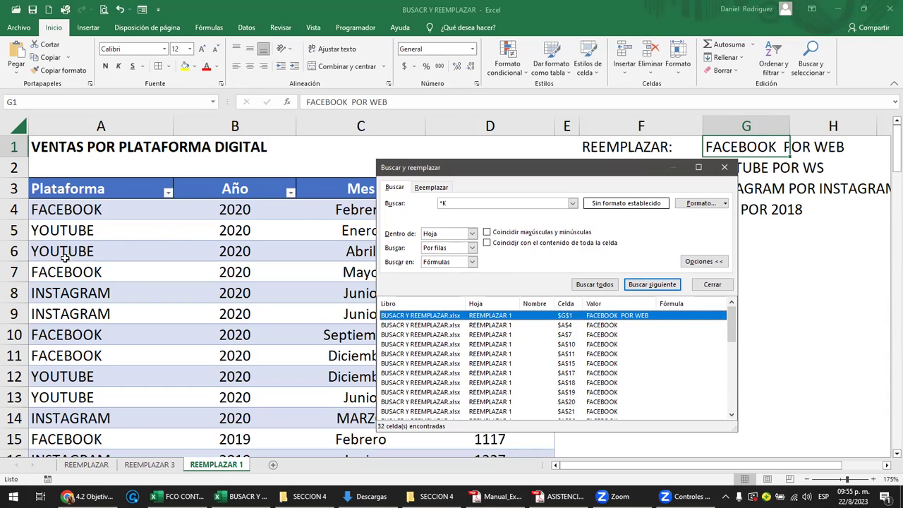
{"action": "left_click", "coordinate": [443, 202]}
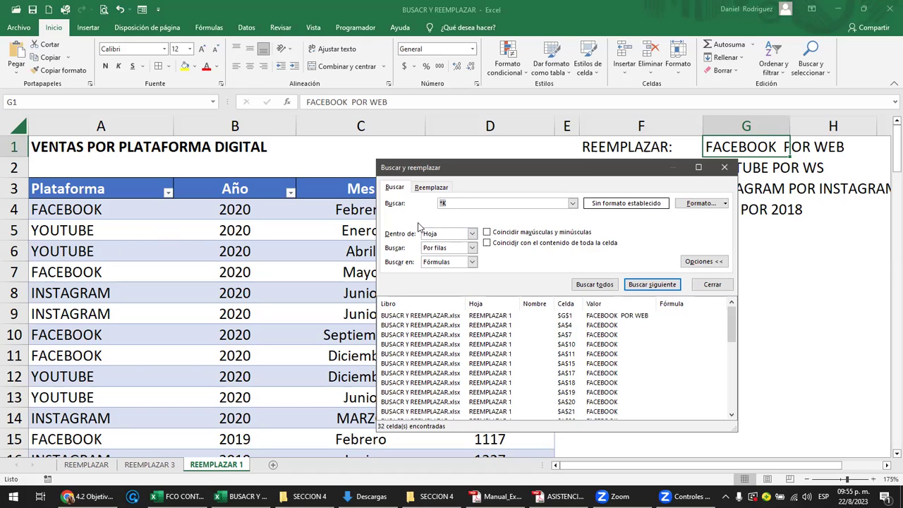
{"action": "key", "text": "End"}
{"action": "key", "text": "Escape"}
- Enter the wildcard pattern ??UT* in cell E6 beside the platform table
{"action": "left_click", "coordinate": [582, 250]}
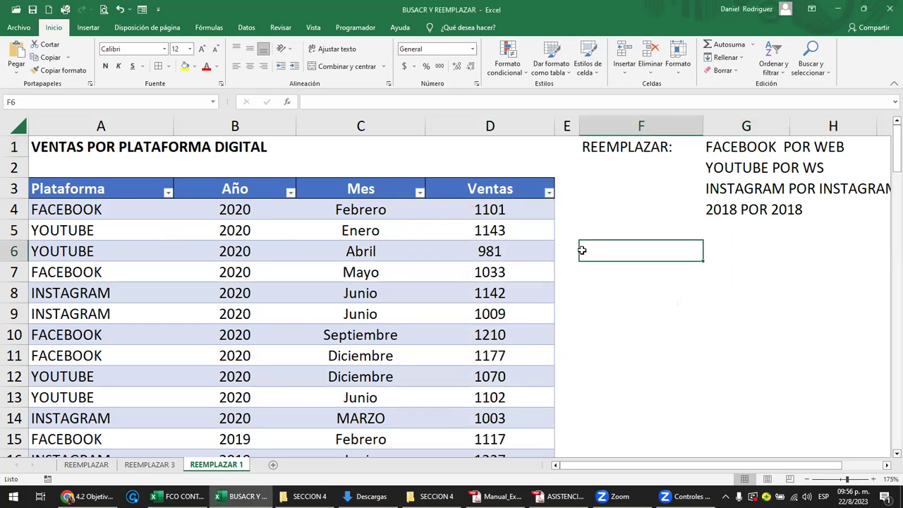
{"action": "scroll", "coordinate": [582, 250], "scroll_direction": "up", "scroll_amount": 2}
{"action": "scroll", "coordinate": [582, 251], "scroll_direction": "up", "scroll_amount": 1}
{"action": "key", "text": "Left"}
{"action": "key", "text": "Left"}
{"action": "key", "text": "Left"}
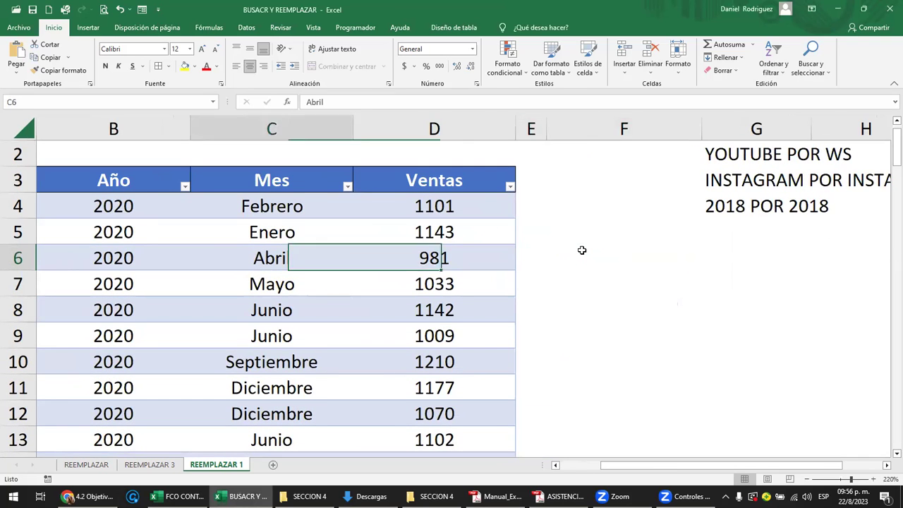
{"action": "key", "text": "Left"}
{"action": "key", "text": "Left"}
{"action": "key", "text": "Right"}
{"action": "key", "text": "Right"}
{"action": "key", "text": "Right"}
{"action": "key", "text": "Right"}
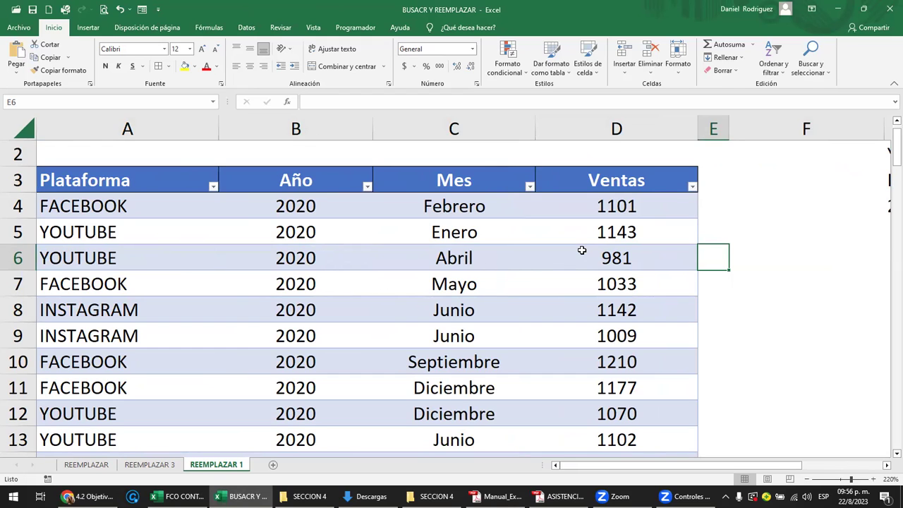
{"action": "type", "text": "?"}
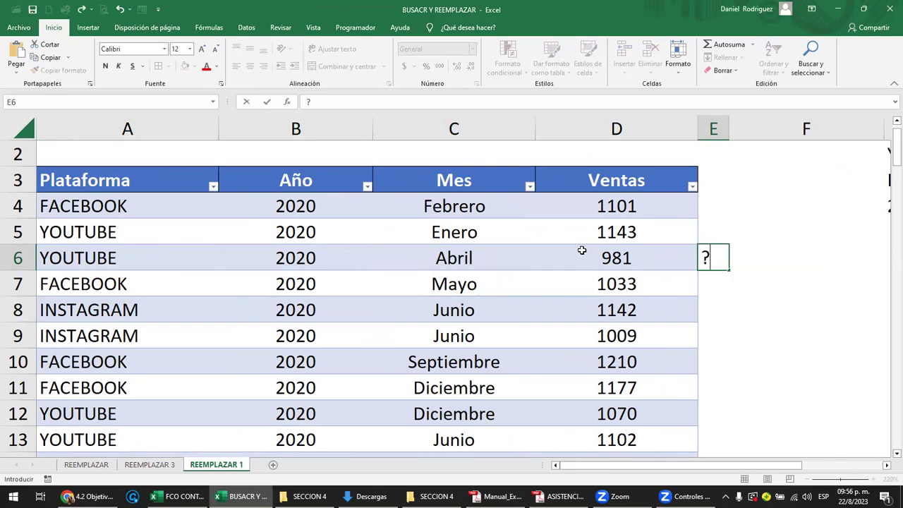
{"action": "type", "text": "?"}
{"action": "type", "text": "U"}
{"action": "type", "text": "T"}
{"action": "type", "text": "*"}
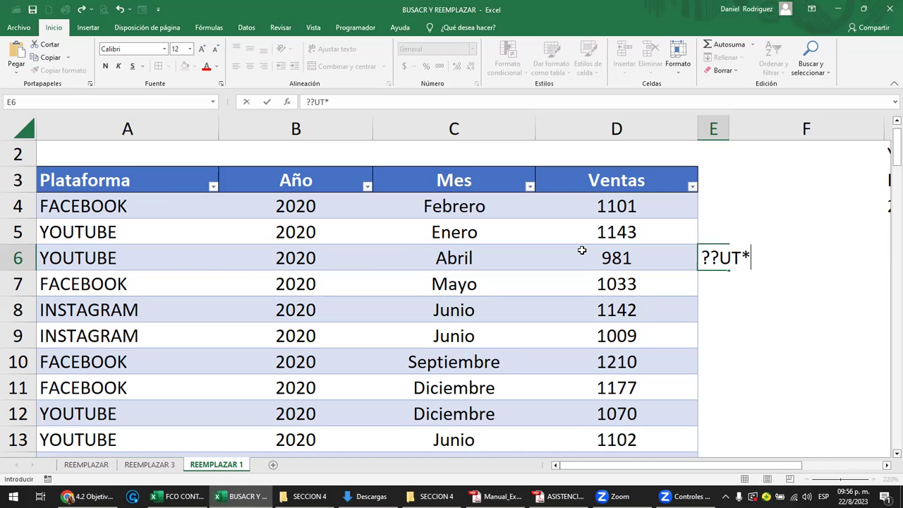
{"action": "key", "text": "ctrl+Return"}
{"action": "key", "text": "Return"}
{"action": "key", "text": "Up"}
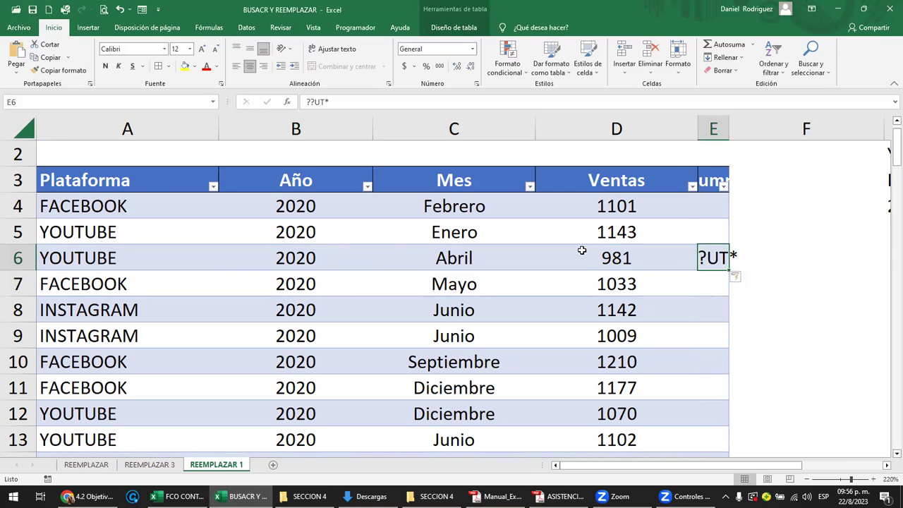
- Widen column E and undo the table's automatic expansion into it
{"action": "left_click_drag", "start_coordinate": [729, 129], "coordinate": [762, 128]}
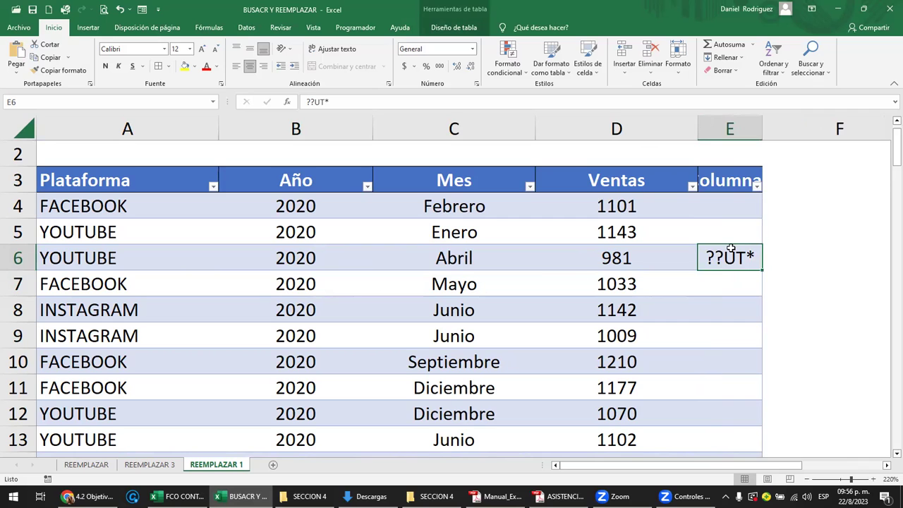
{"action": "key", "text": "ctrl+z"}
{"action": "key", "text": "ctrl+z"}
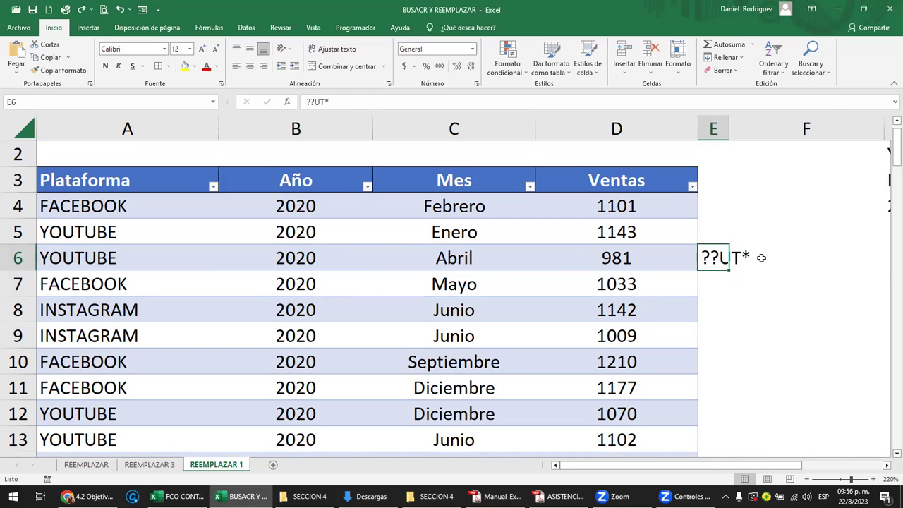
{"action": "left_click", "coordinate": [762, 258]}
{"action": "left_click", "coordinate": [142, 181]}
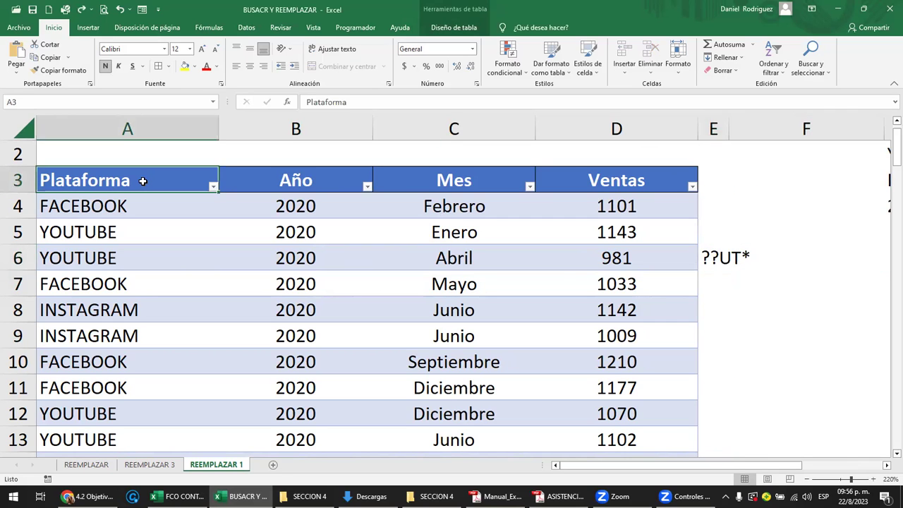
- Search for ??UT* with Buscar todos, review the 36 matches, and close the window
{"action": "key", "text": "ctrl+b"}
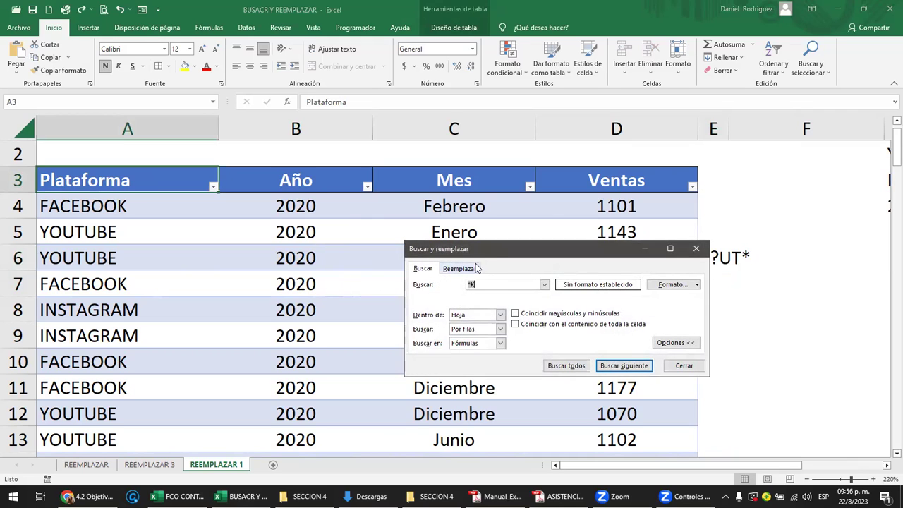
{"action": "left_click_drag", "start_coordinate": [493, 249], "coordinate": [400, 178]}
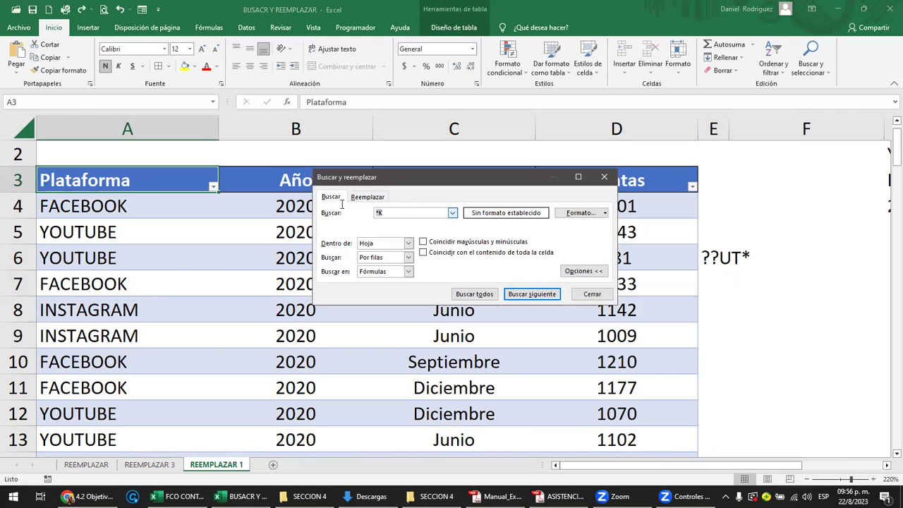
{"action": "type", "text": "?"}
{"action": "type", "text": "U"}
{"action": "type", "text": "T"}
{"action": "left_click", "coordinate": [474, 293]}
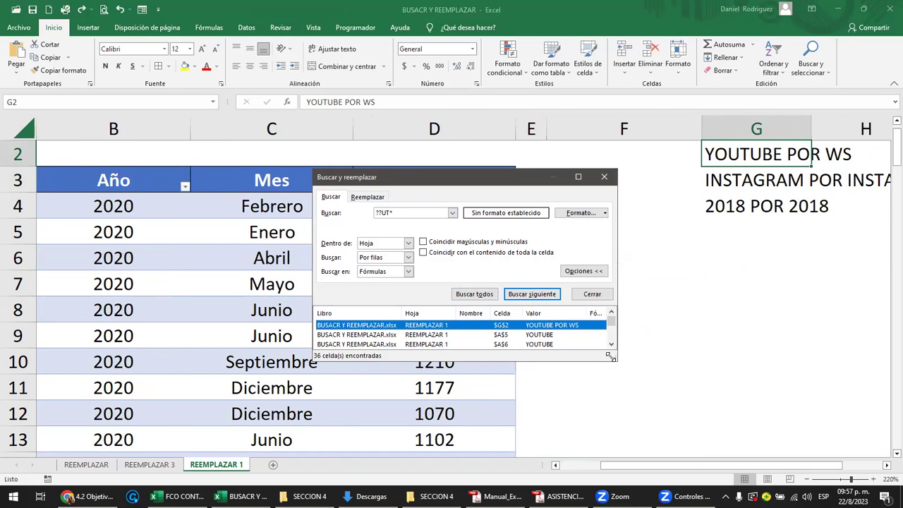
{"action": "left_click_drag", "start_coordinate": [610, 356], "coordinate": [671, 443]}
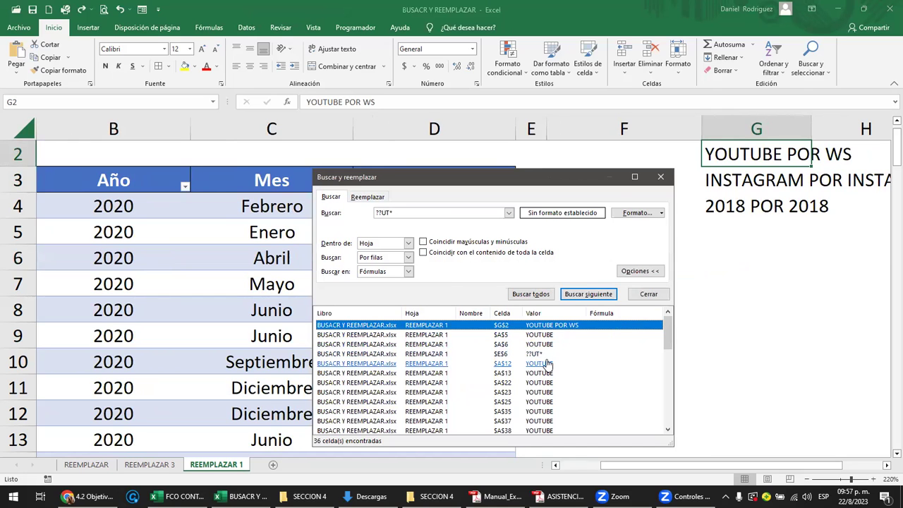
{"action": "scroll", "coordinate": [554, 362], "scroll_direction": "down", "scroll_amount": 2}
{"action": "left_click_drag", "start_coordinate": [671, 346], "coordinate": [671, 404]}
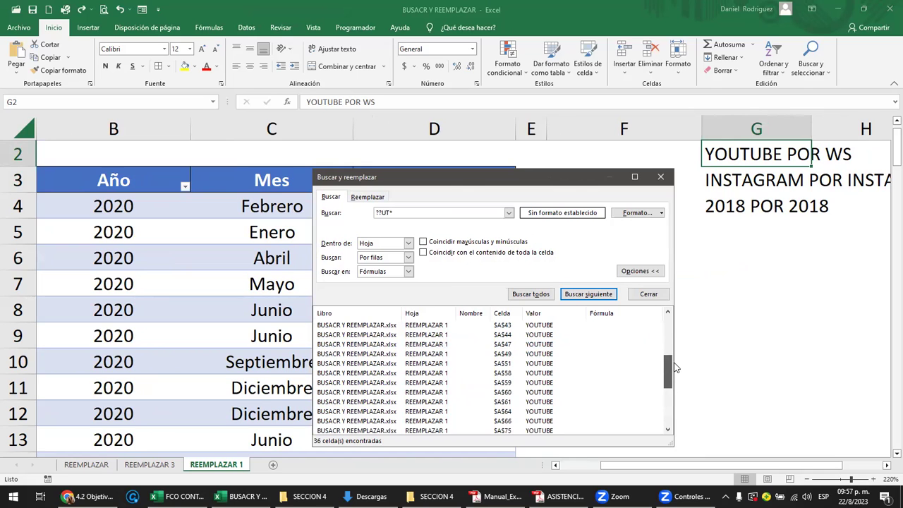
{"action": "left_click", "coordinate": [661, 177]}
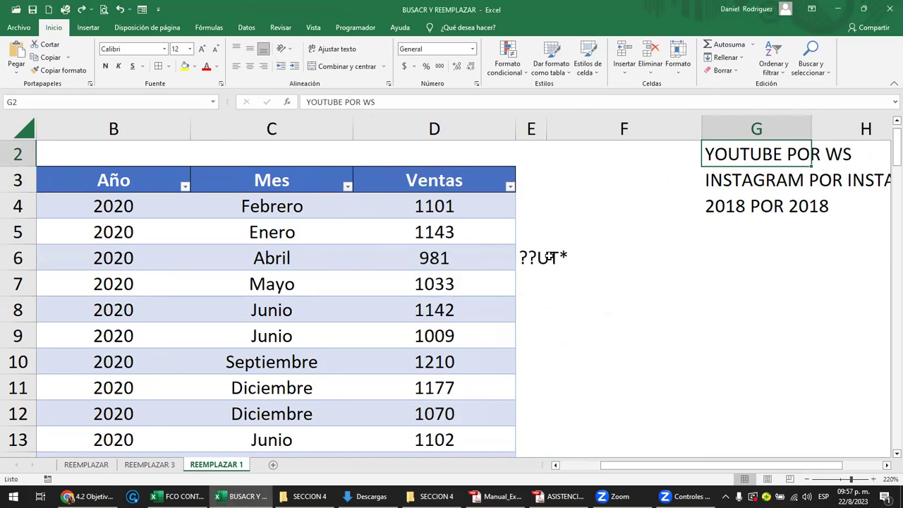
{"action": "left_click", "coordinate": [606, 258]}
- Type *GRAM in cell E8, two rows below ??UT*, and check both patterns
{"action": "key", "text": "Left"}
{"action": "key", "text": "Left"}
{"action": "key", "text": "Left"}
{"action": "key", "text": "Left"}
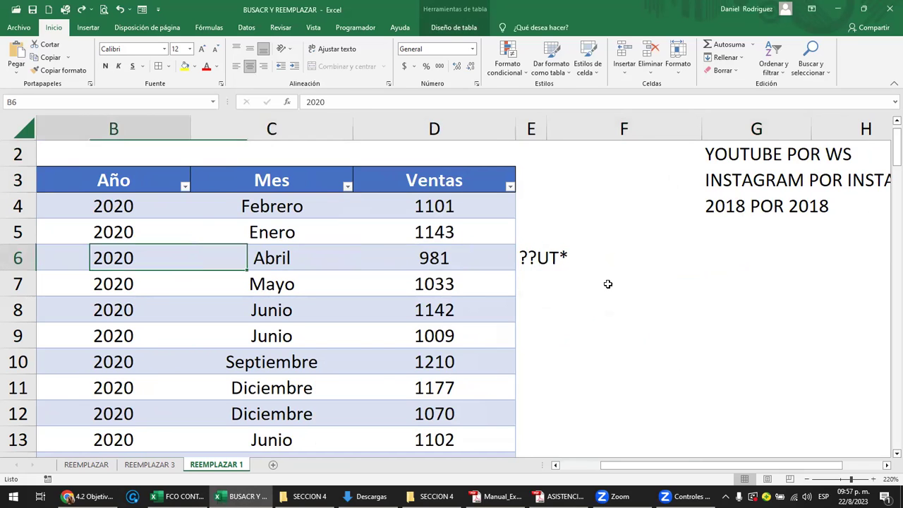
{"action": "key", "text": "Left"}
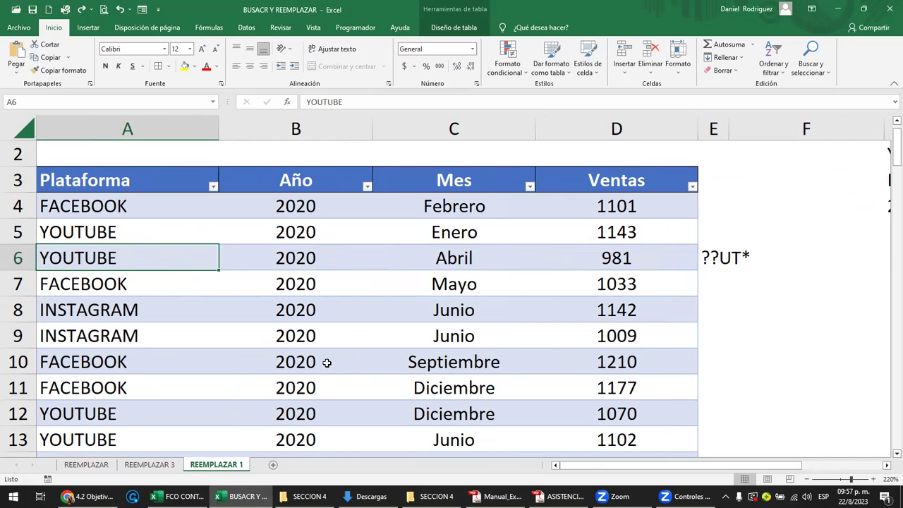
{"action": "left_click", "coordinate": [725, 317]}
{"action": "type", "text": "*"}
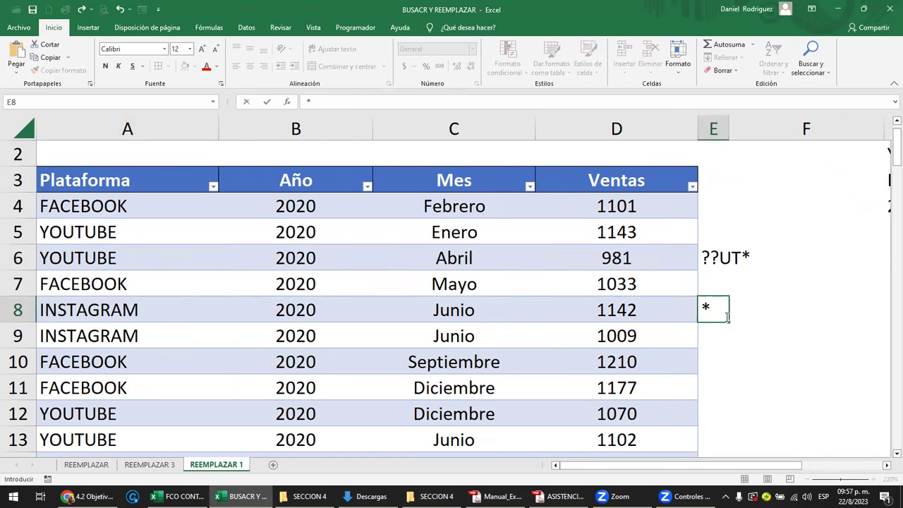
{"action": "type", "text": "GRAM"}
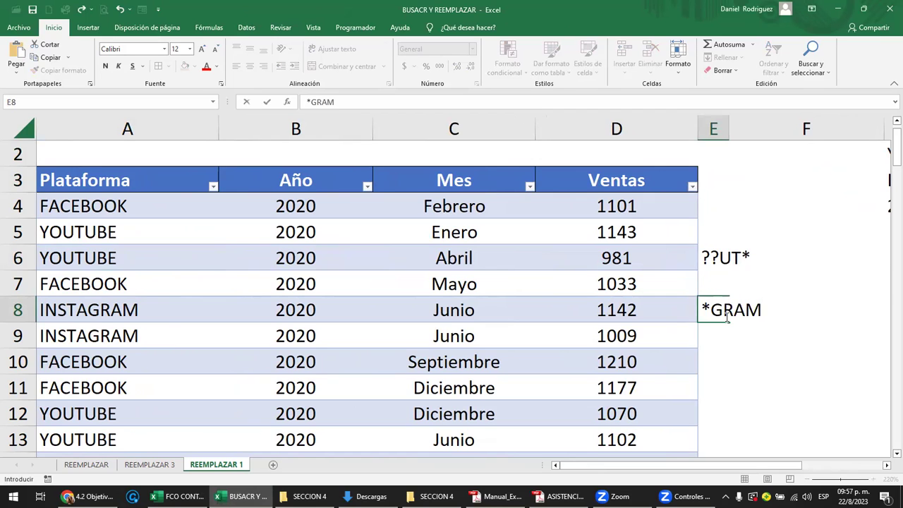
{"action": "key", "text": "Return"}
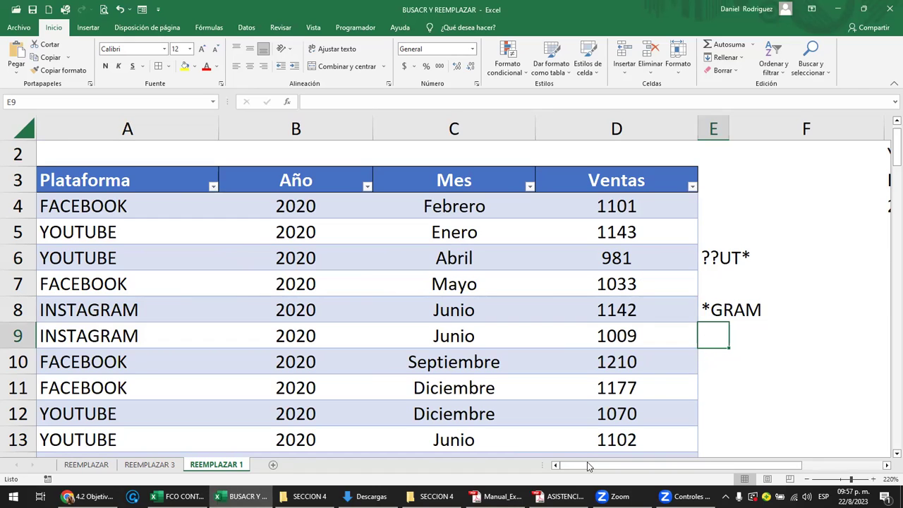
{"action": "left_click", "coordinate": [723, 309]}
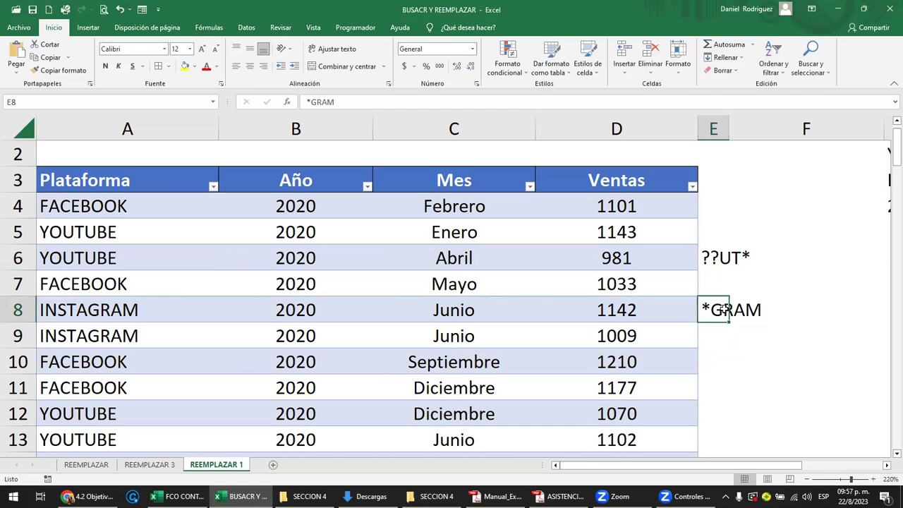
{"action": "left_click", "coordinate": [715, 256]}
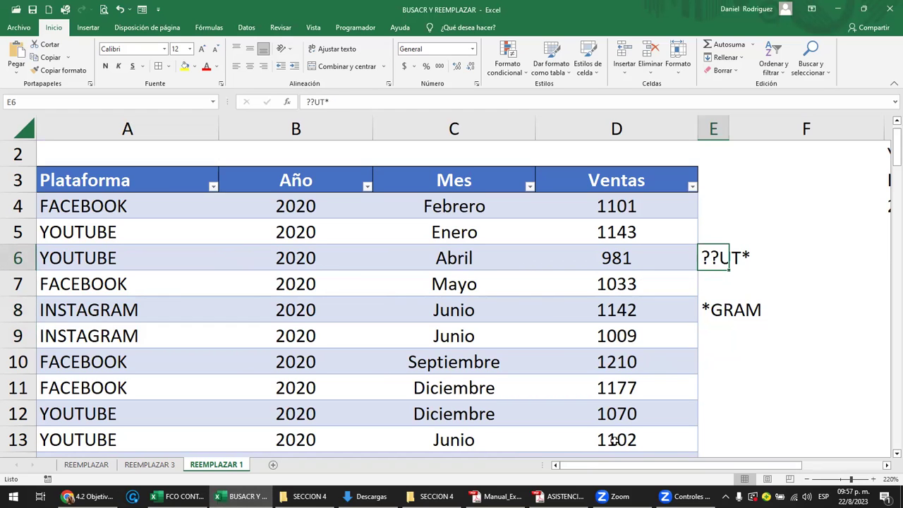